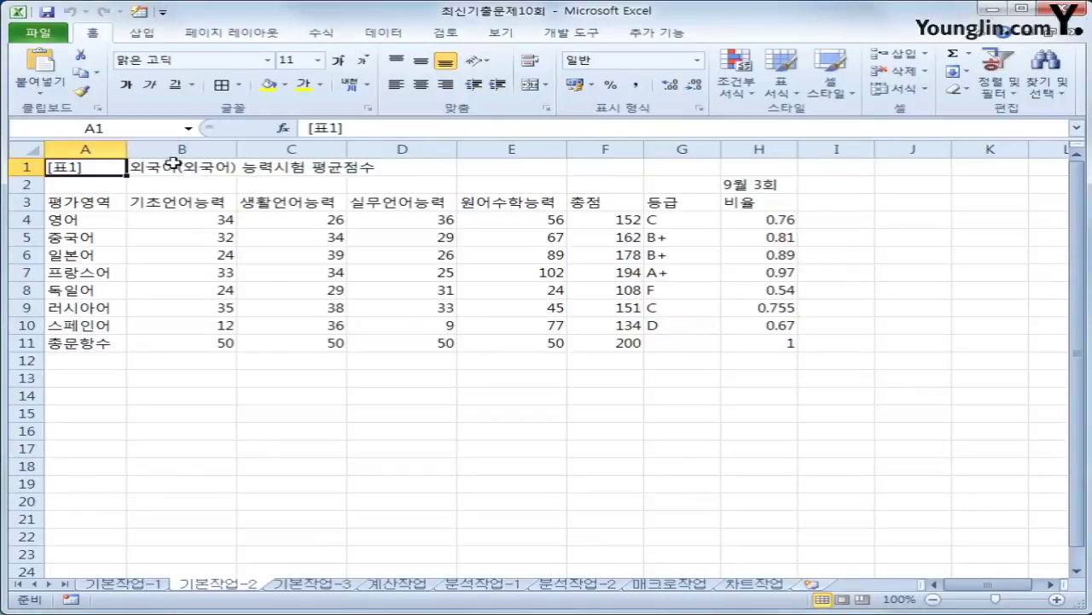
- Merge and center the title across B1:H1 and format it in 궁서체, 16 pt, bold
left_click_drag(174, 166, 776, 169)
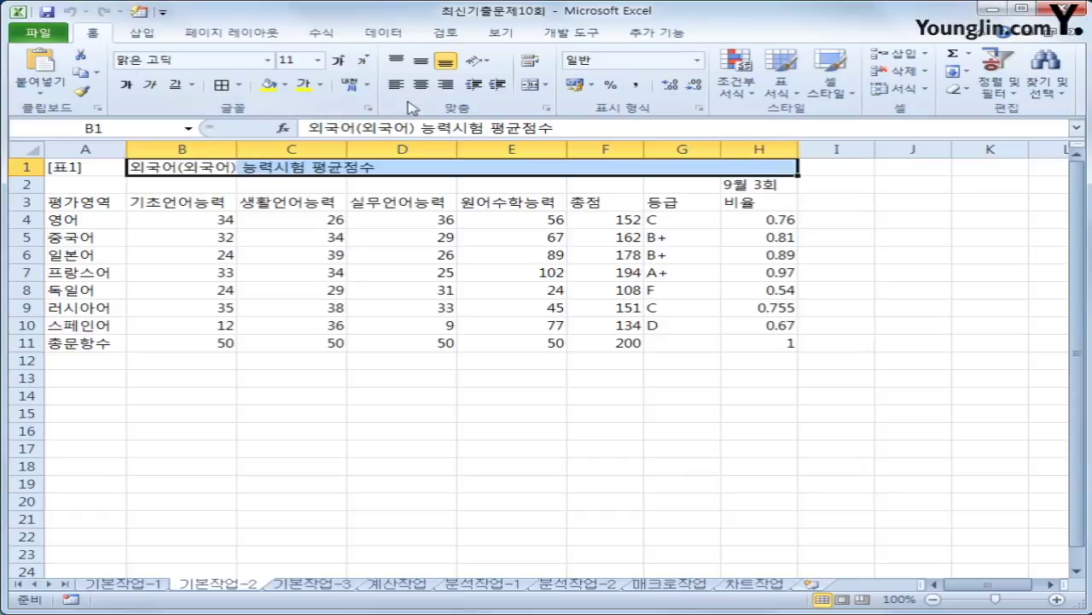
left_click(532, 87)
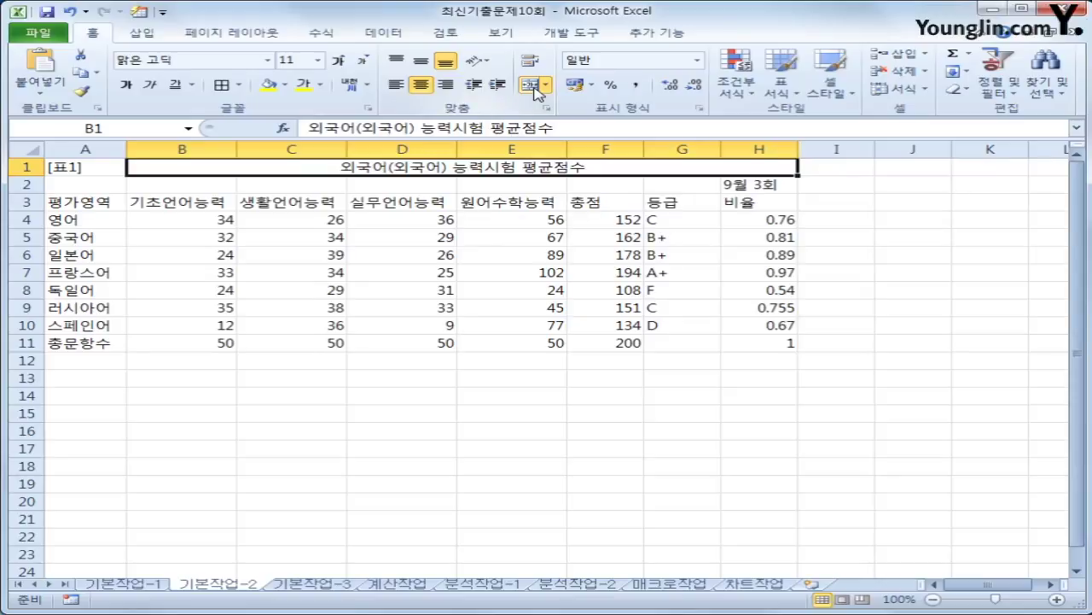
left_click(268, 65)
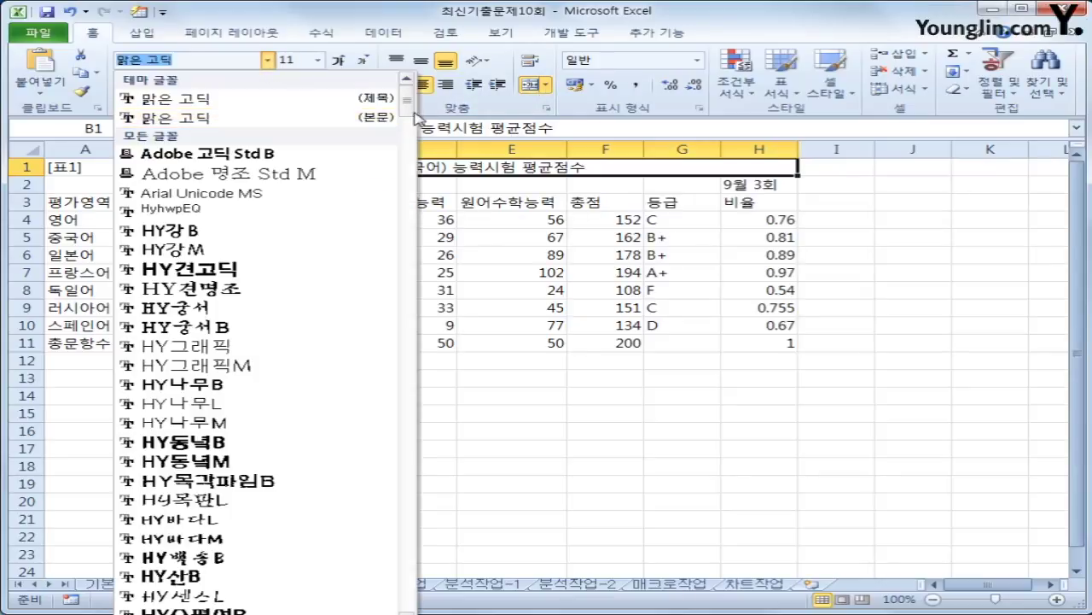
left_click_drag(407, 98, 407, 153)
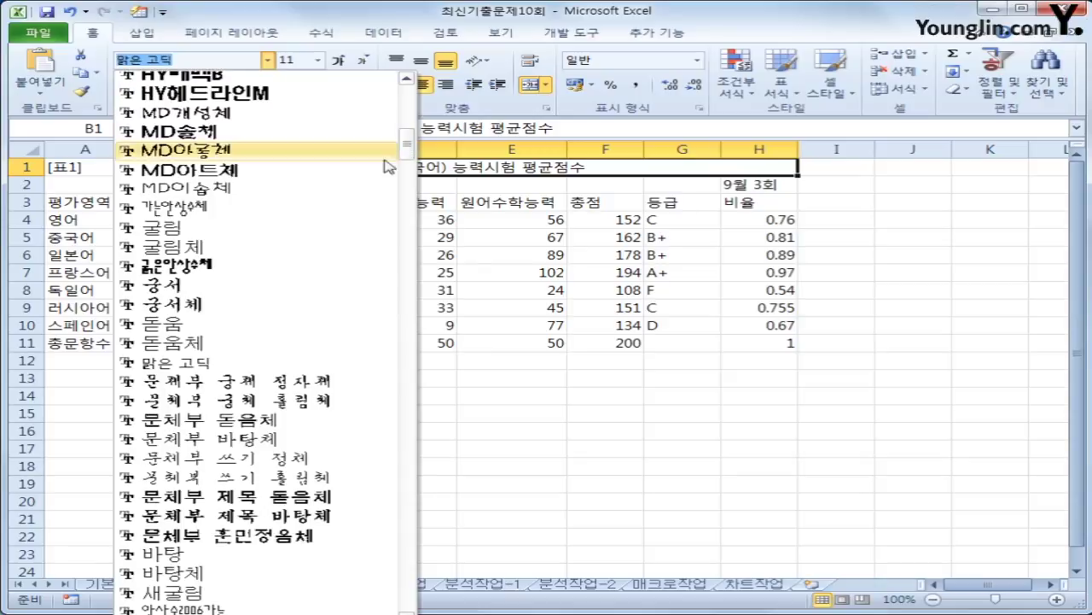
left_click(258, 305)
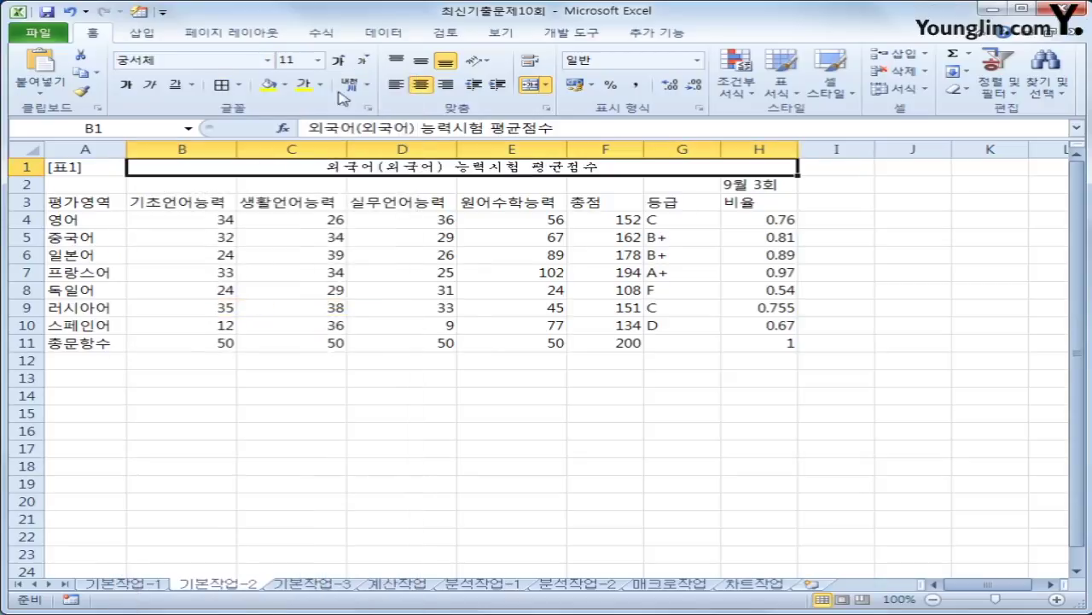
left_click(338, 61)
left_click(340, 62)
left_click(341, 61)
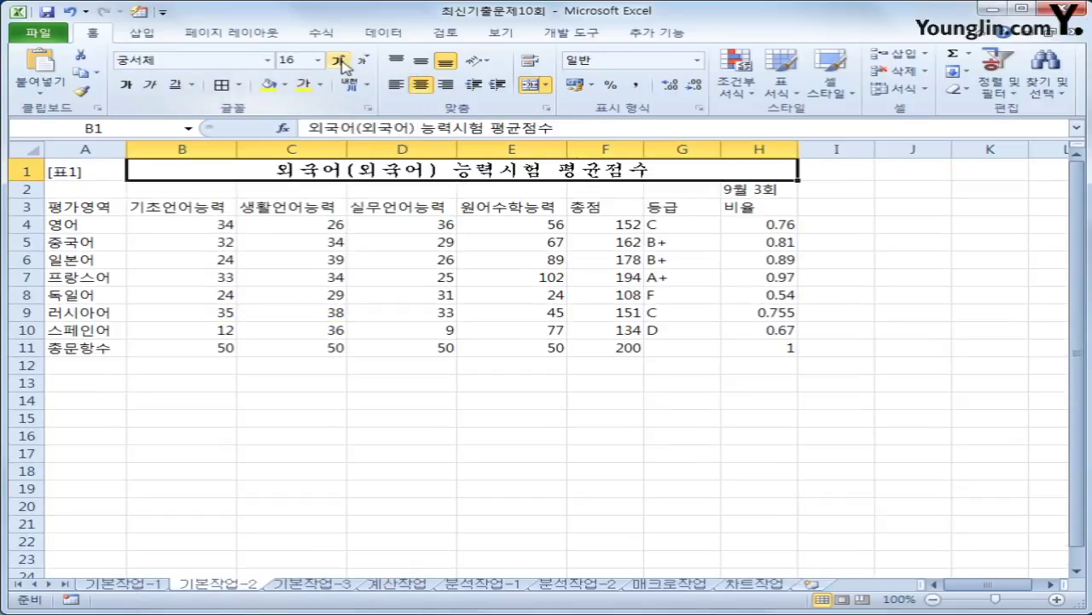
left_click(127, 86)
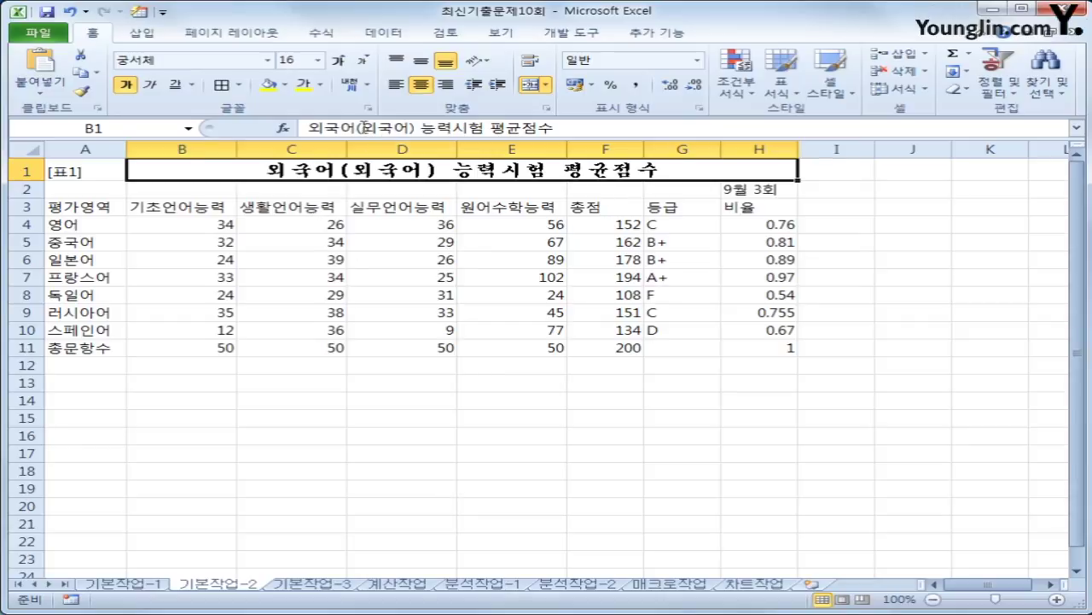
- Convert the word 외국어 inside the title's parentheses to the Hanja 外國語
double_click(350, 170)
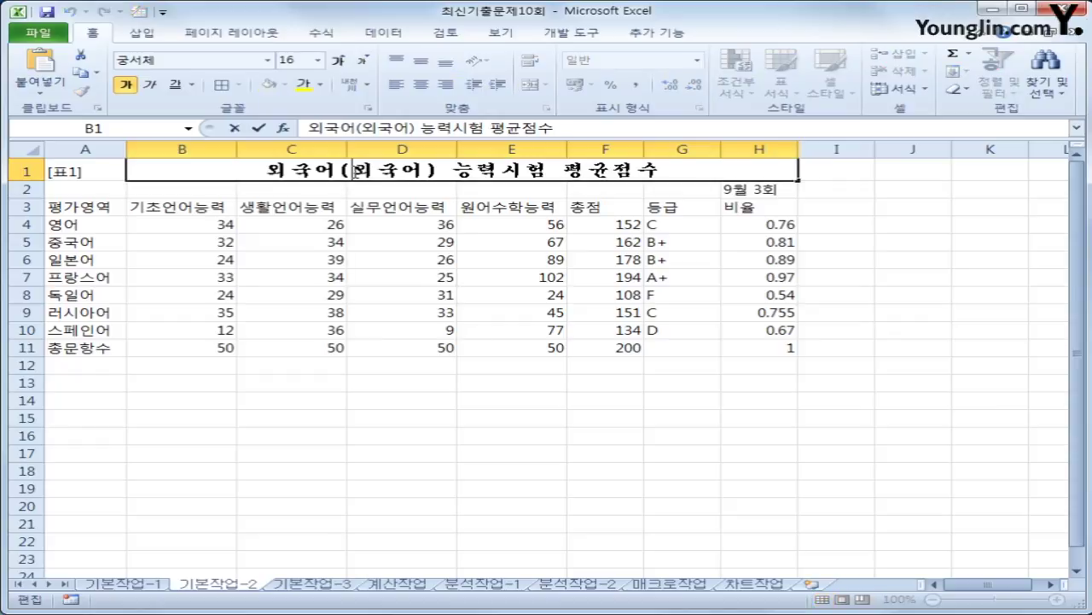
left_click_drag(350, 170, 425, 170)
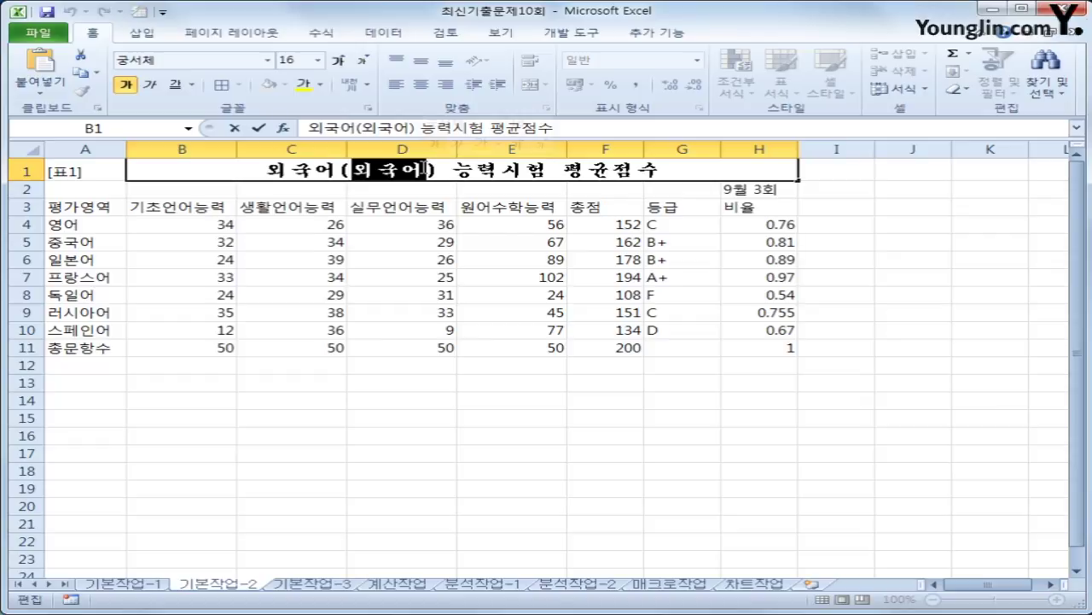
key("Hangul_Hanja")
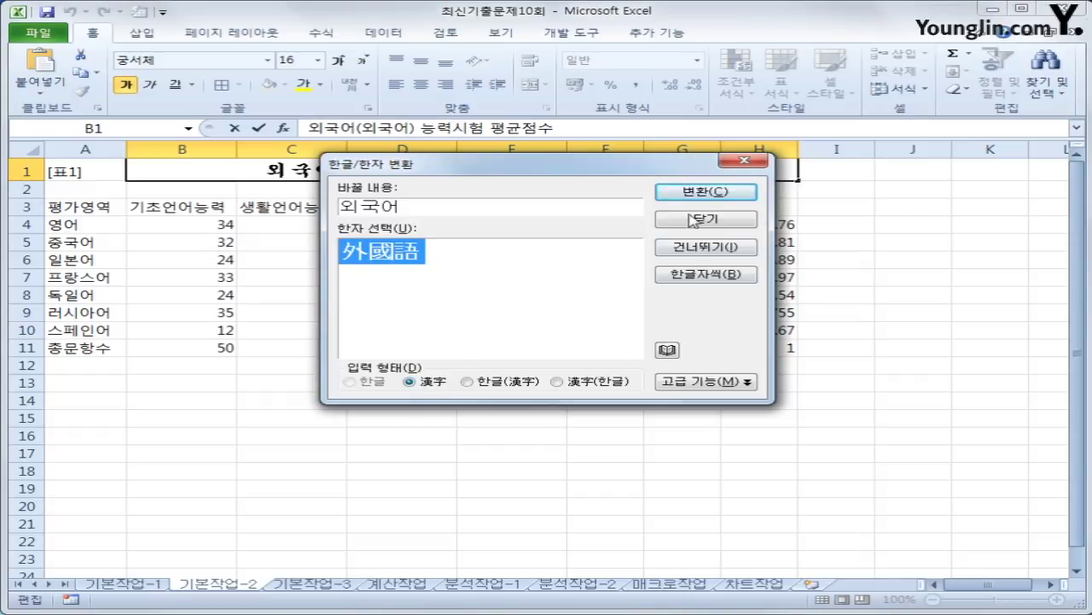
left_click(699, 191)
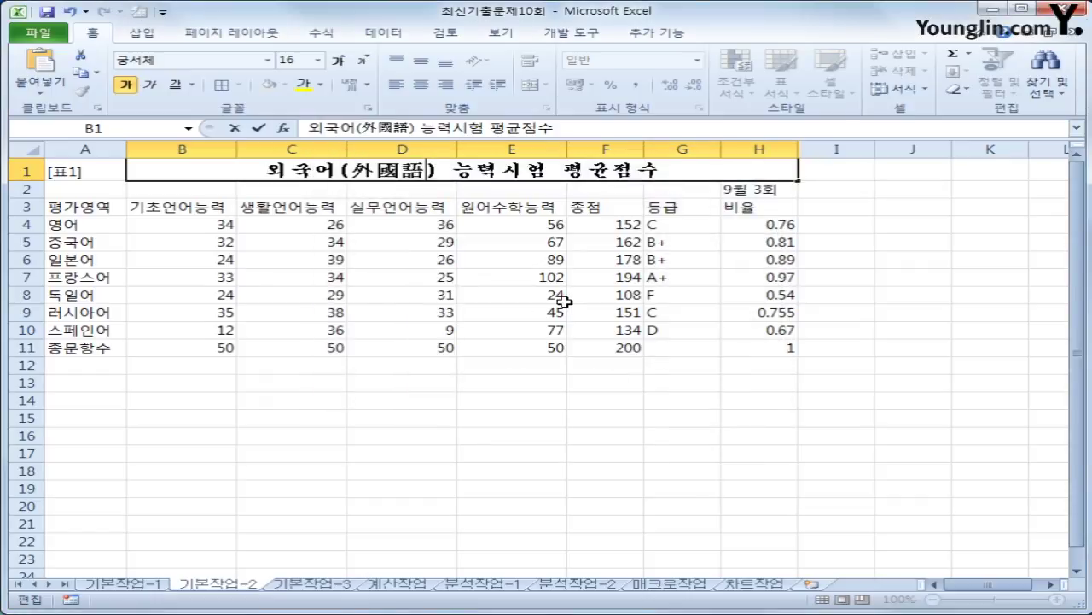
left_click(100, 205)
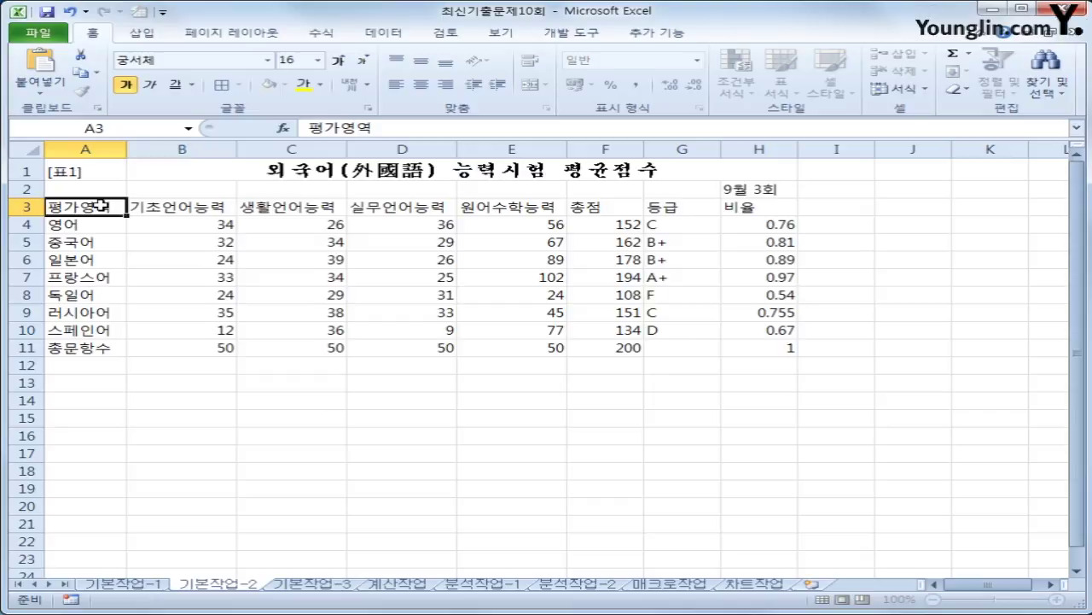
- Apply the cell style 40% - 강조색5 to the header row A3:H3
left_click_drag(100, 205, 723, 214)
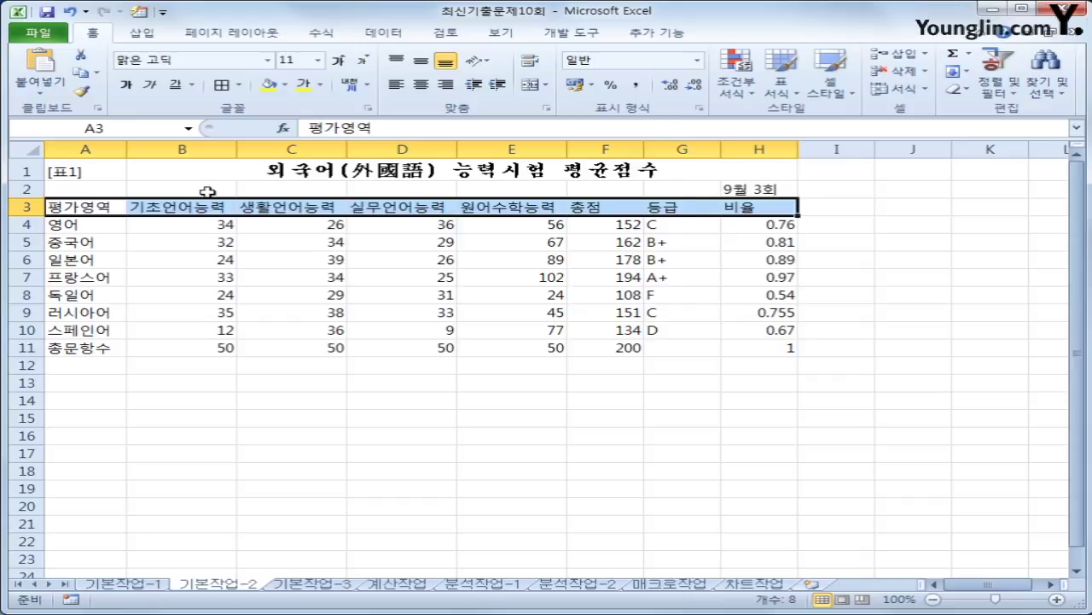
left_click(835, 101)
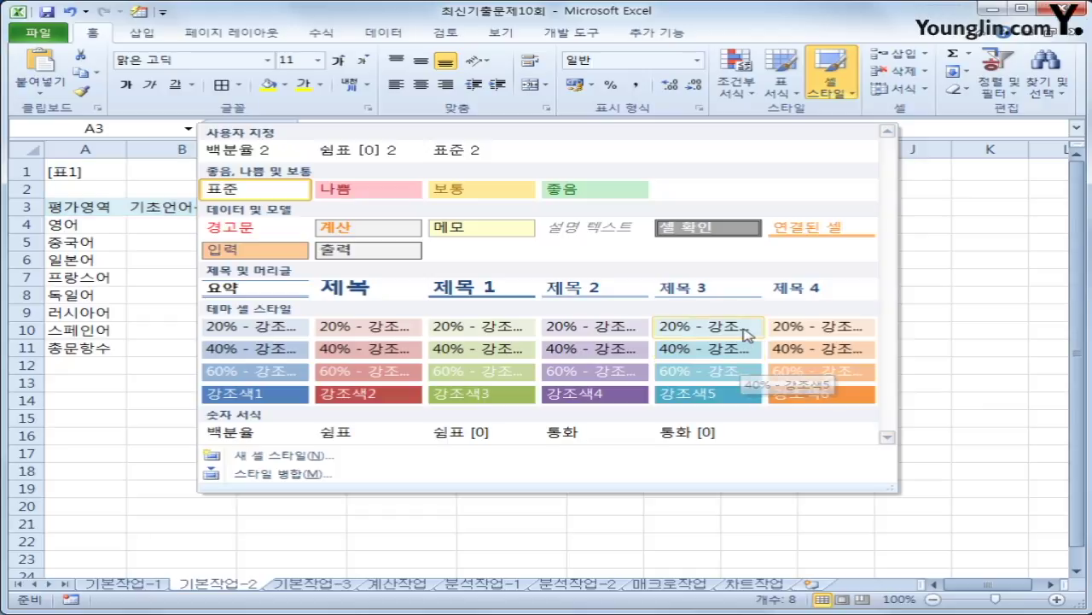
left_click(670, 351)
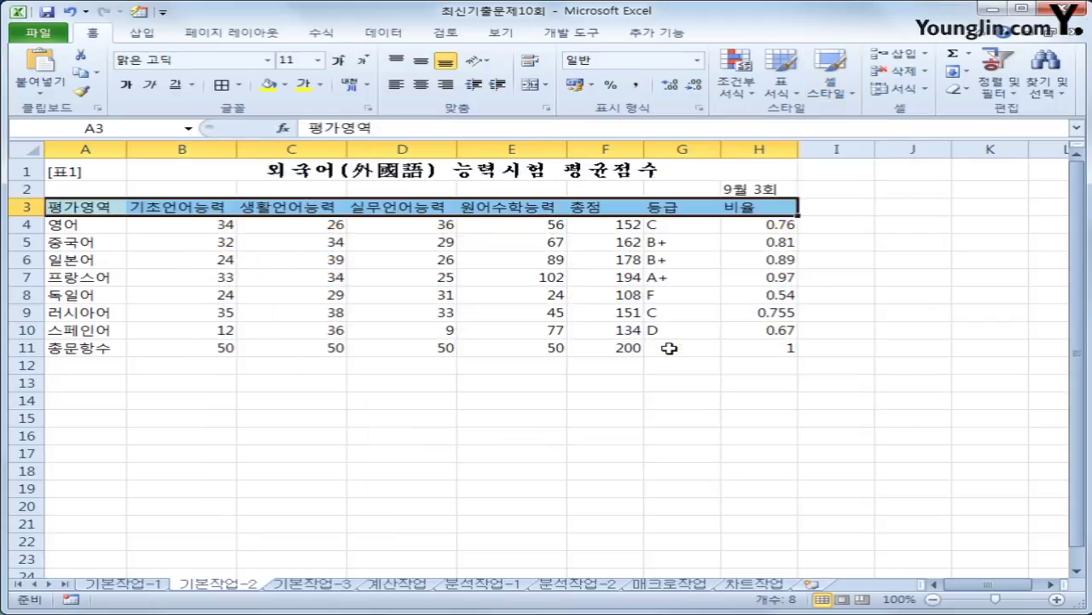
- Apply the custom number format G/표준"점" to the scores in B4:E11
left_click(178, 222)
left_click_drag(178, 222, 485, 344)
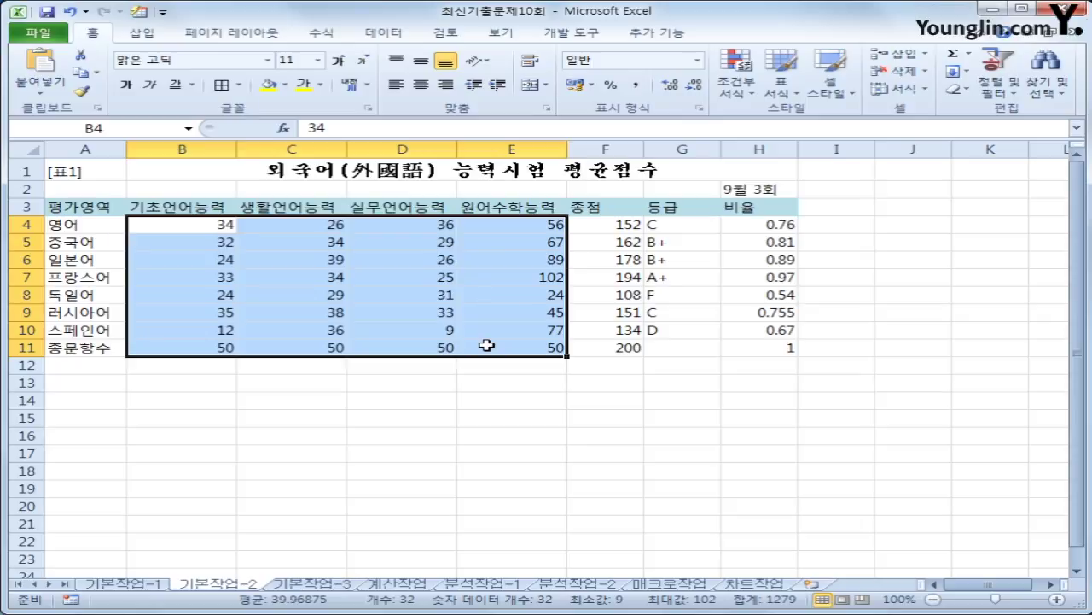
right_click(457, 266)
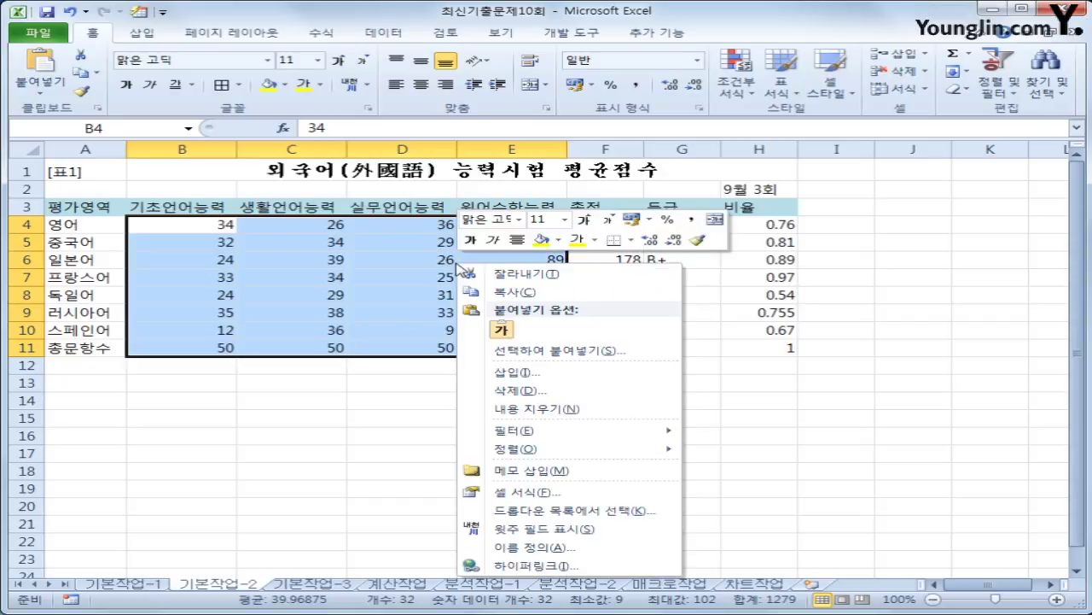
left_click(521, 493)
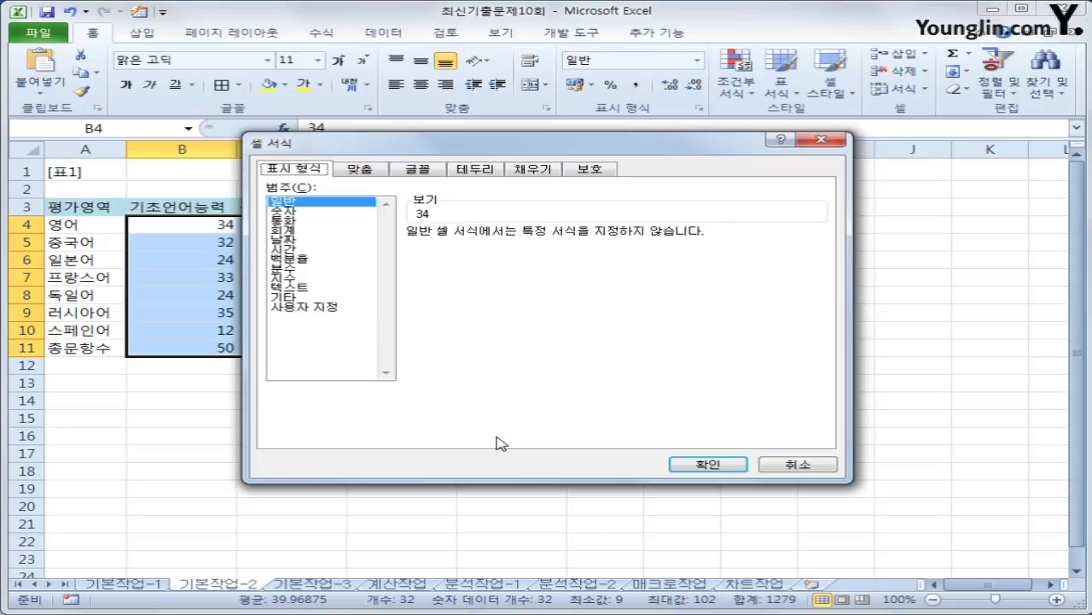
left_click(307, 309)
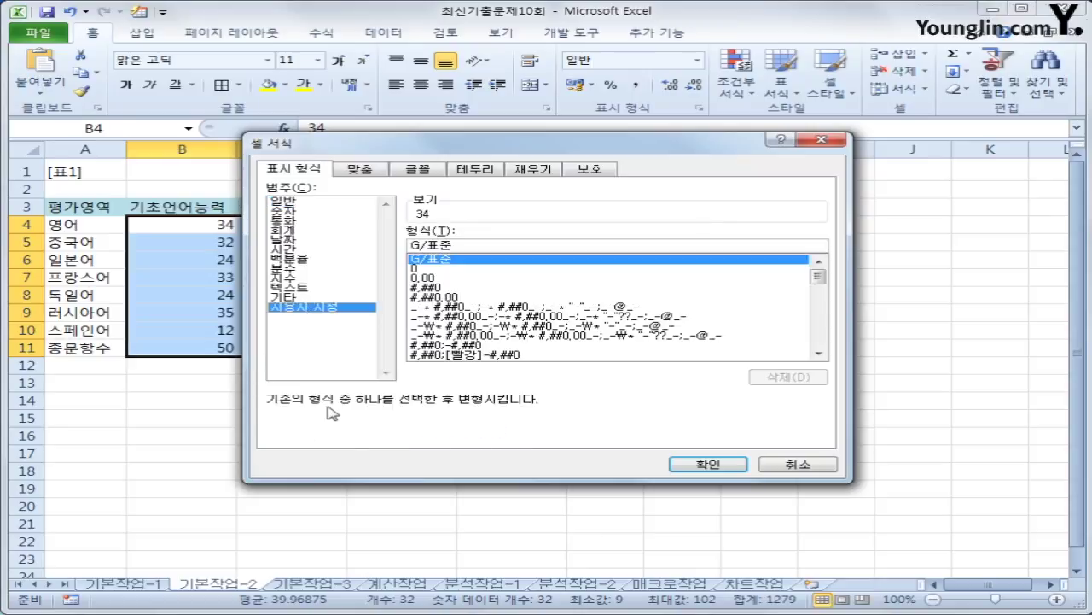
left_click(484, 246)
type("\"명")
key("BackSpace")
key("BackSpace")
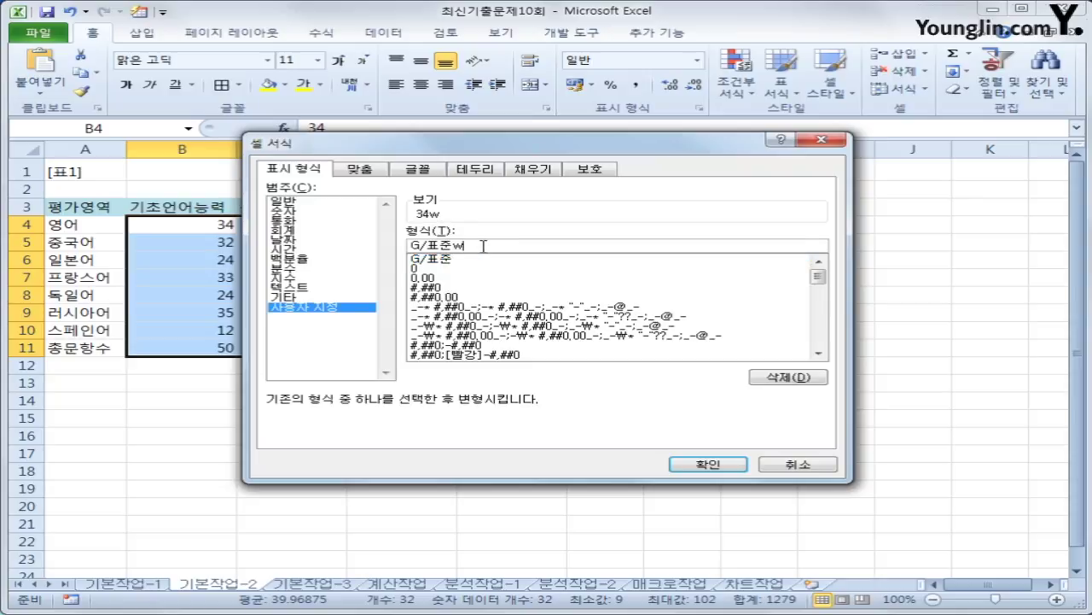
type("\"점\"")
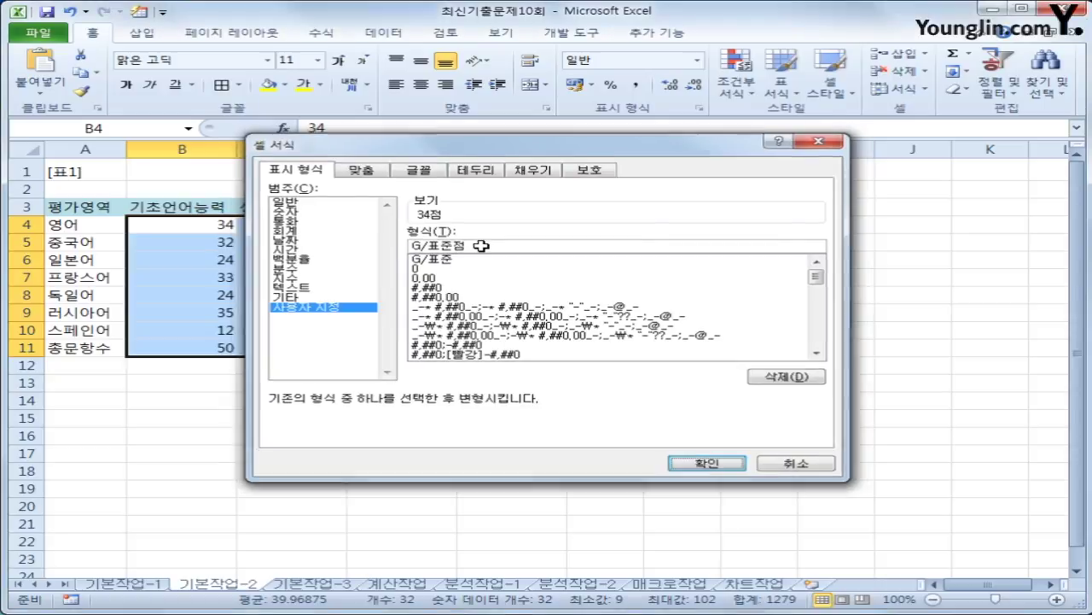
key("Return")
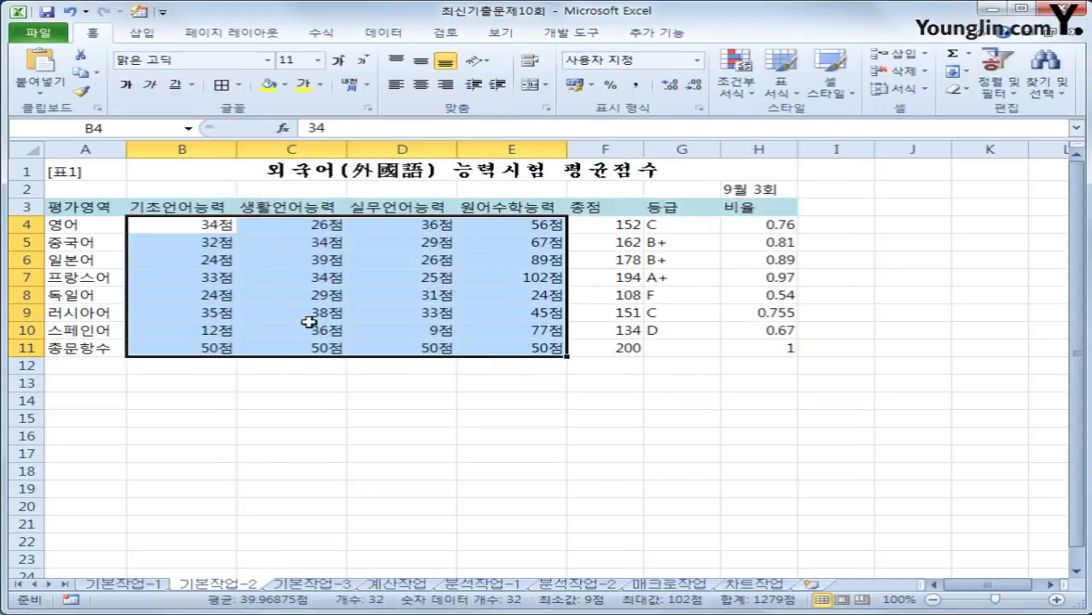
- Change the custom number format of the scores in B4:E11 to 0"점"
right_click(435, 258)
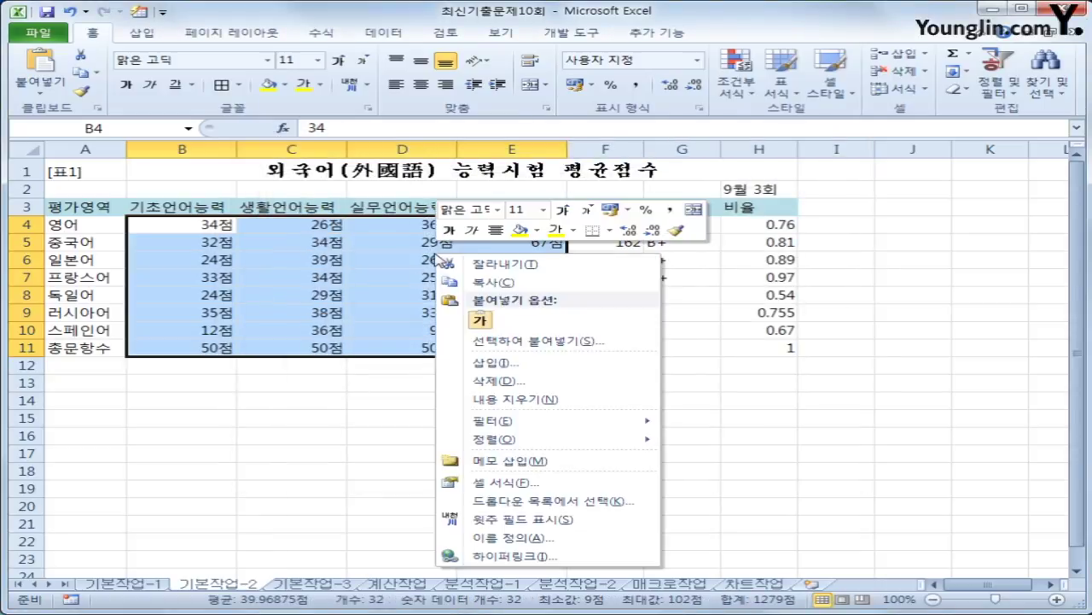
left_click(521, 483)
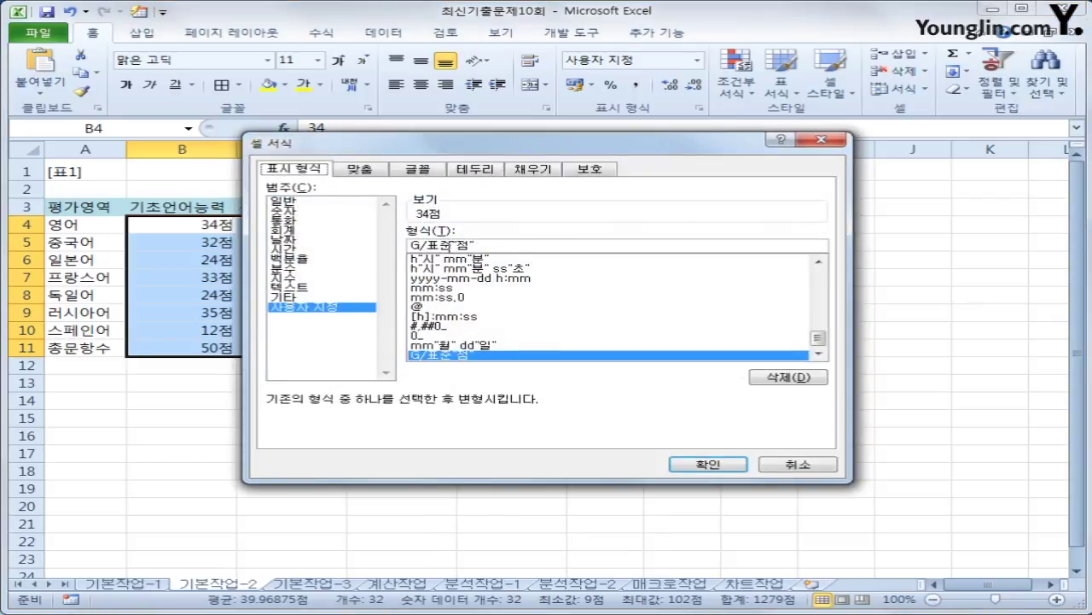
left_click_drag(454, 246, 410, 246)
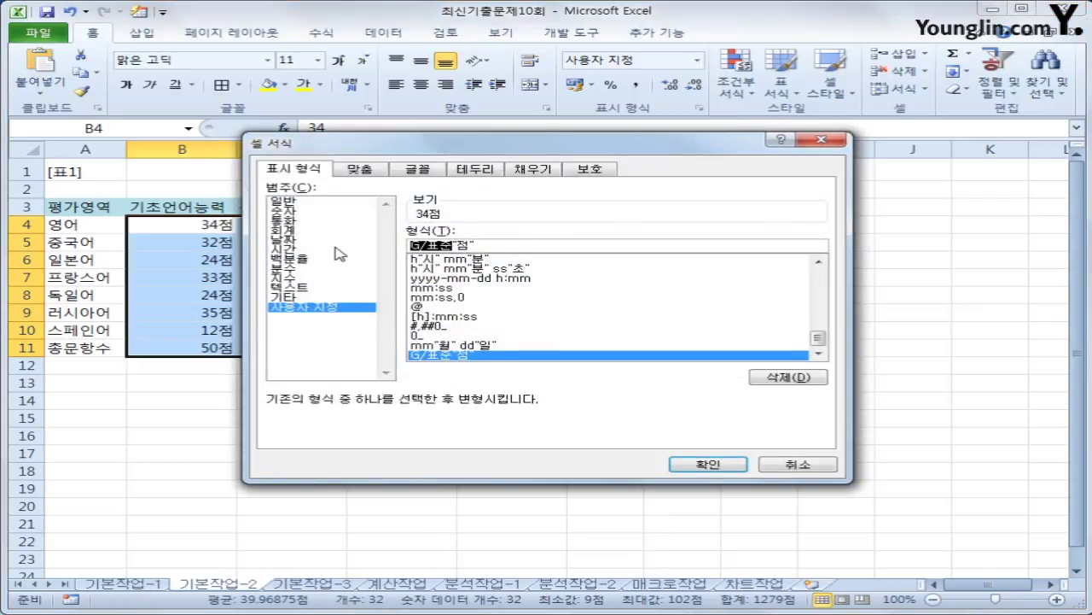
type("0")
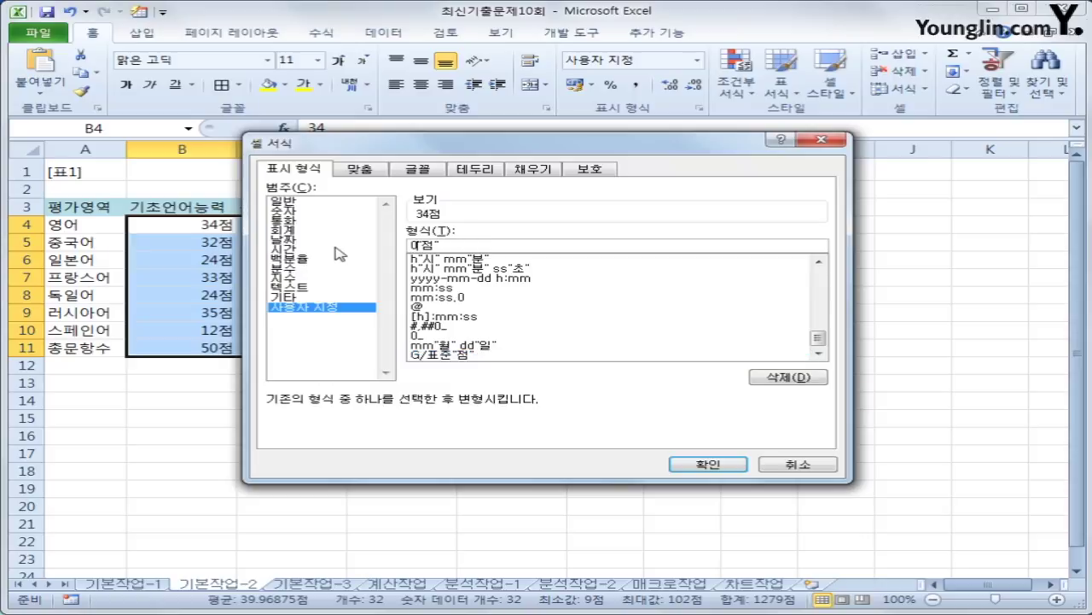
left_click(688, 467)
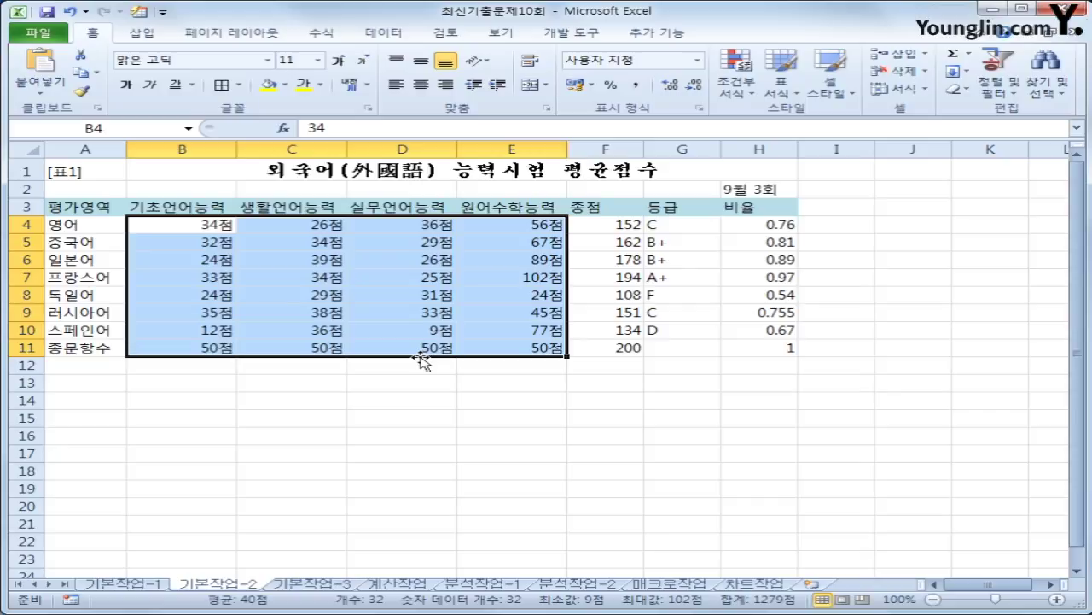
- Format the 비율 values in H4:H11 with the percent style
left_click_drag(777, 225, 783, 342)
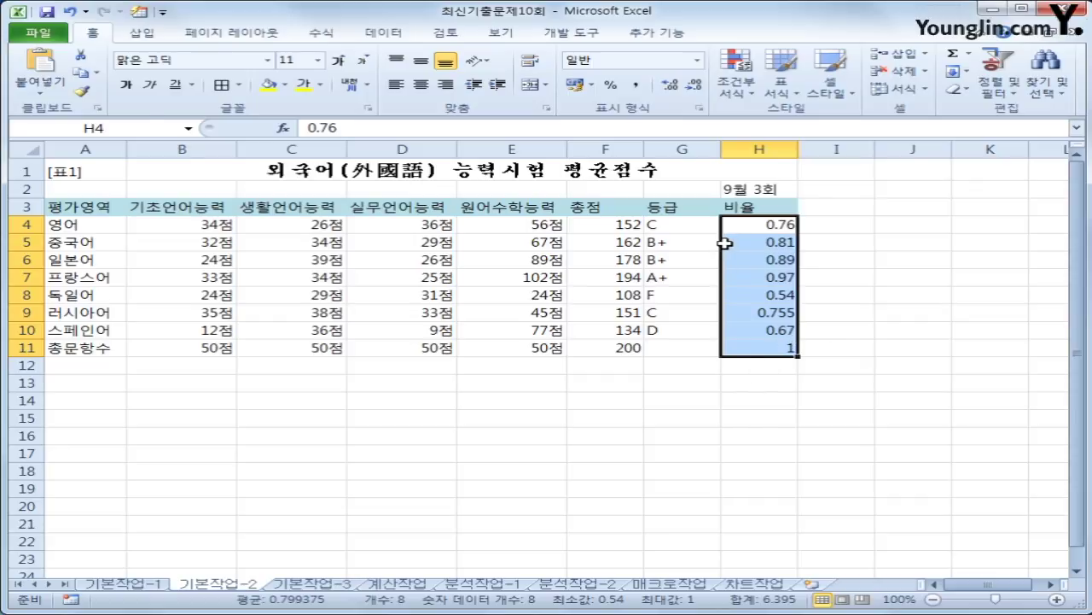
left_click(612, 86)
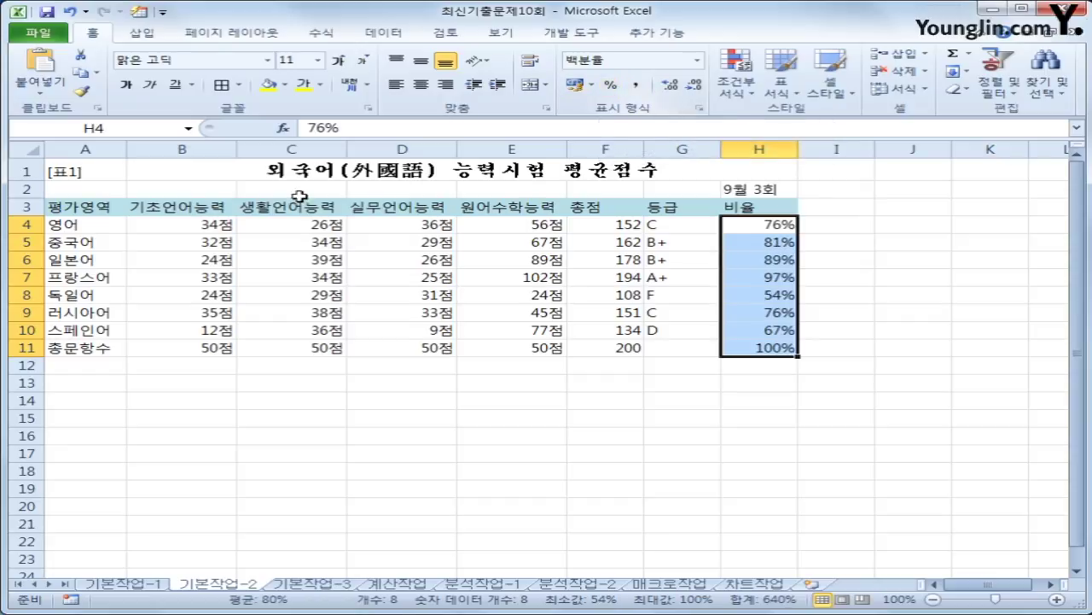
- Center the contents of the table A3:H11 horizontally and apply all borders to it
left_click_drag(78, 207, 749, 343)
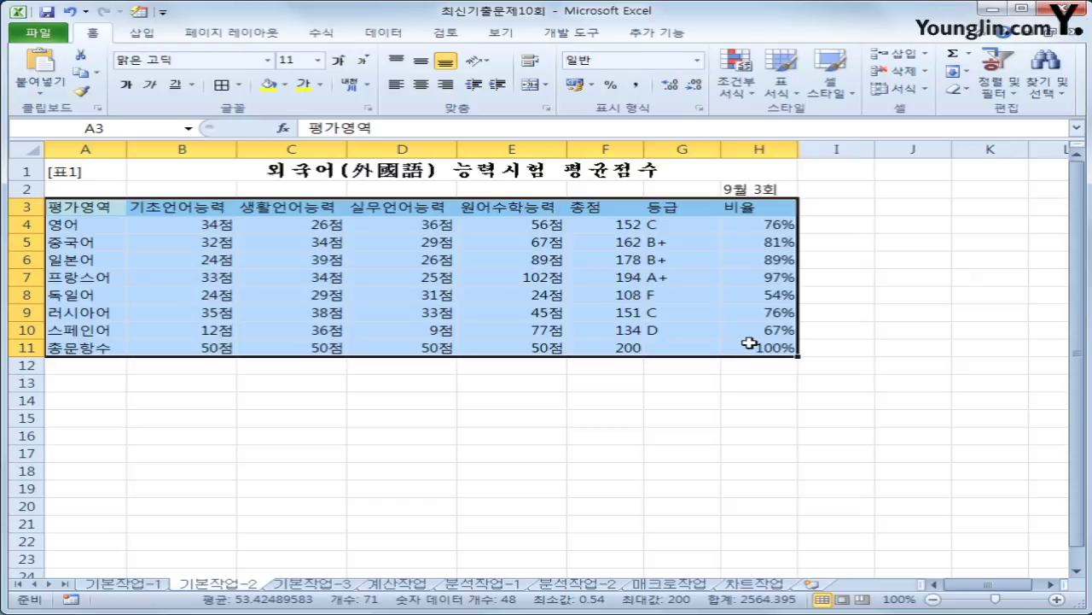
left_click(420, 85)
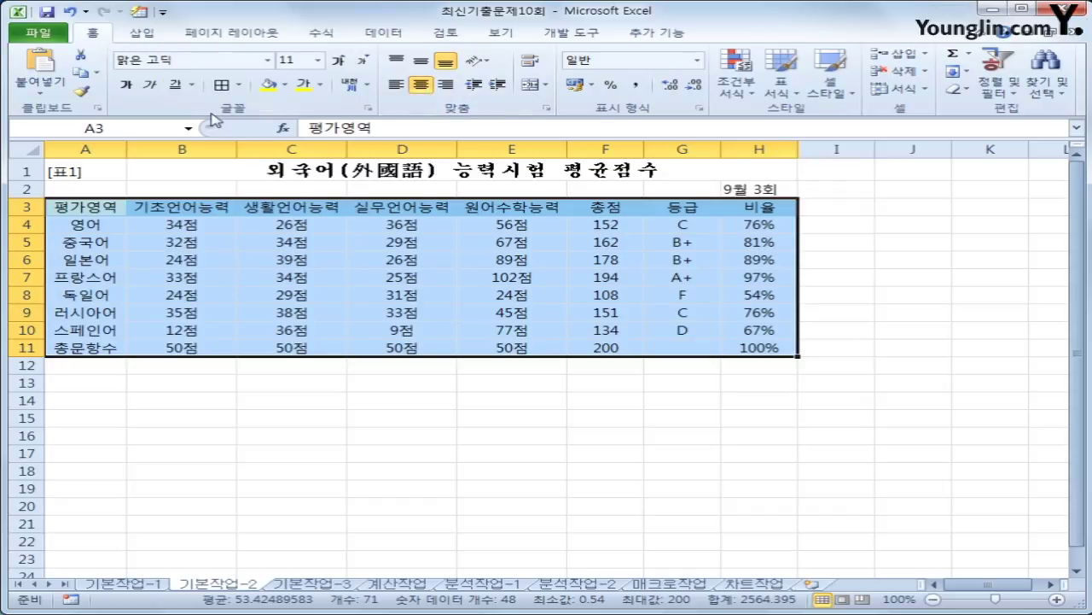
left_click(242, 84)
left_click(309, 219)
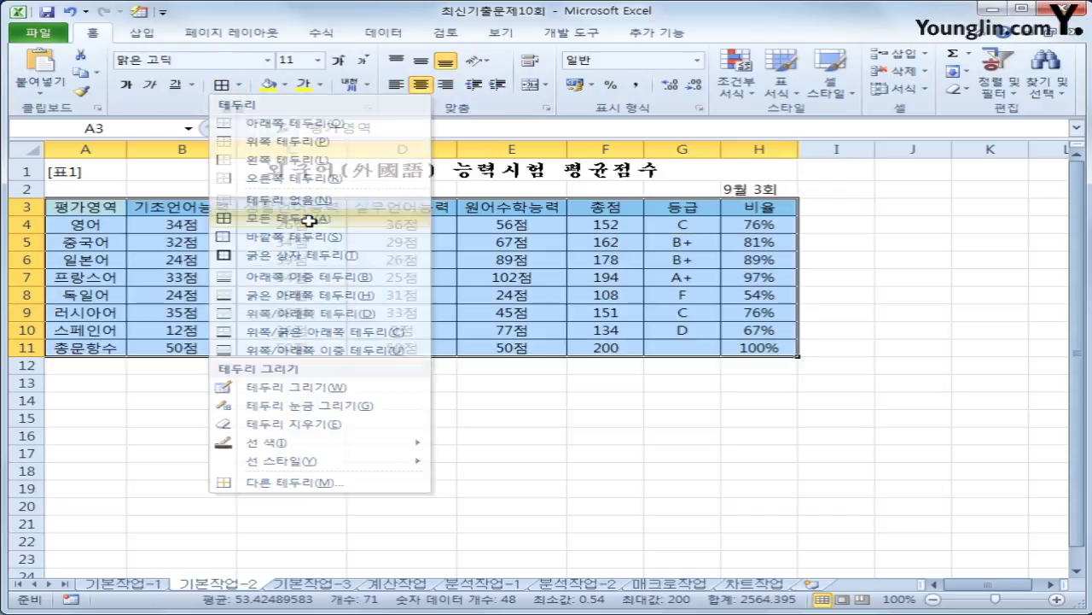
left_click(783, 349)
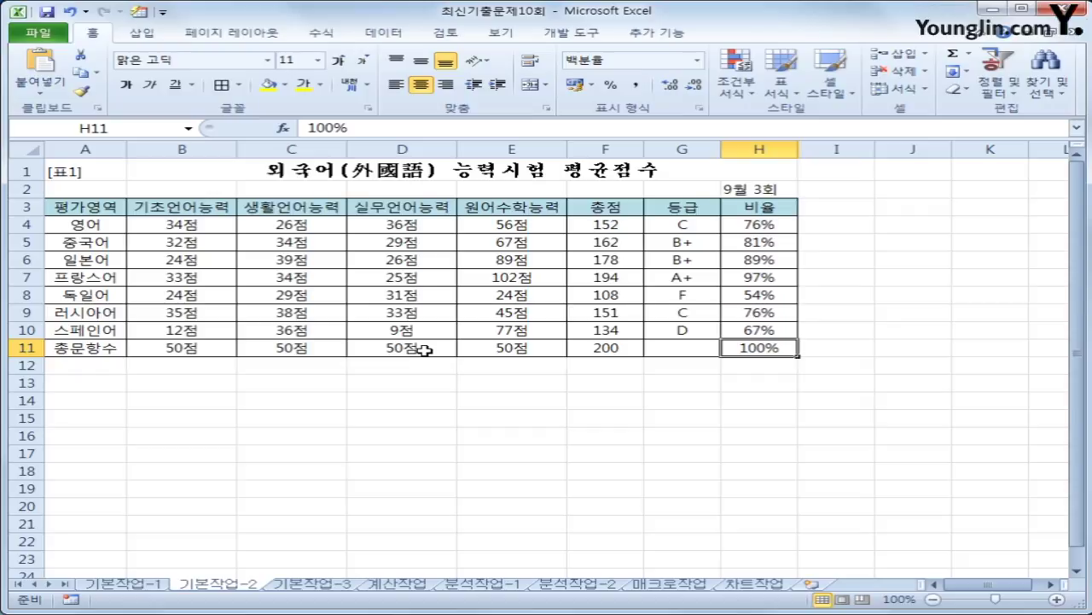
- On the 기본작업-3 sheet, copy the 주당시간 heading and a 3시간 entry to B14:B15 as a filter condition
left_click(297, 589)
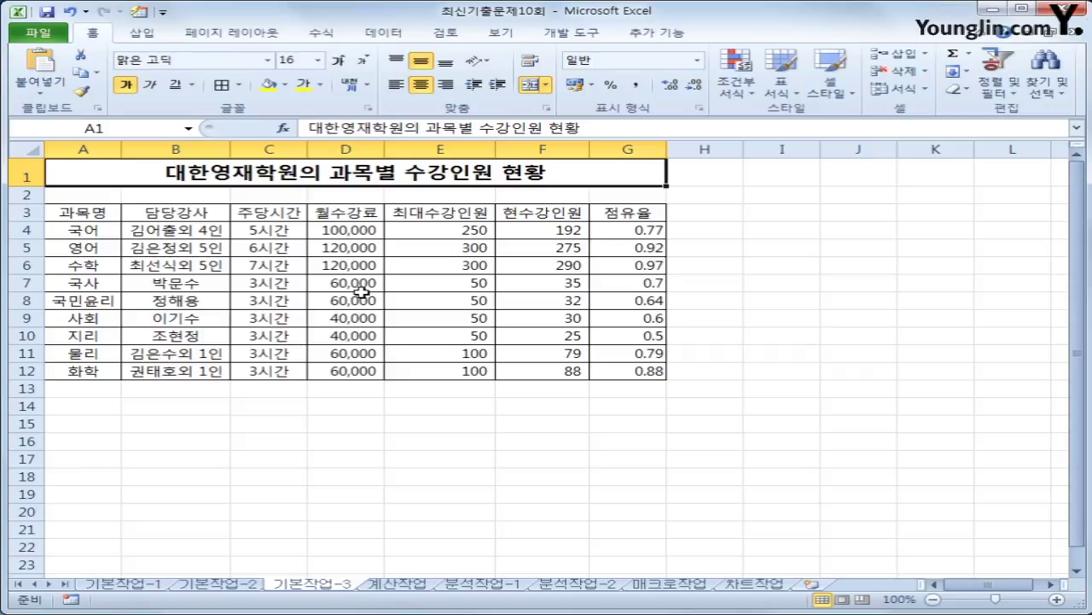
left_click(295, 215)
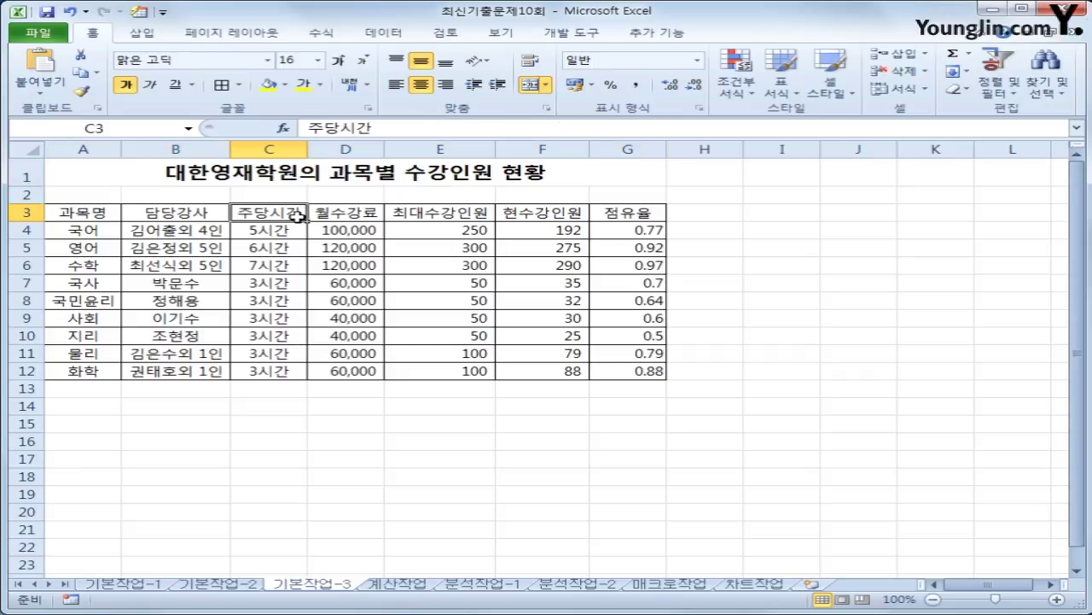
left_click(284, 283, "ctrl")
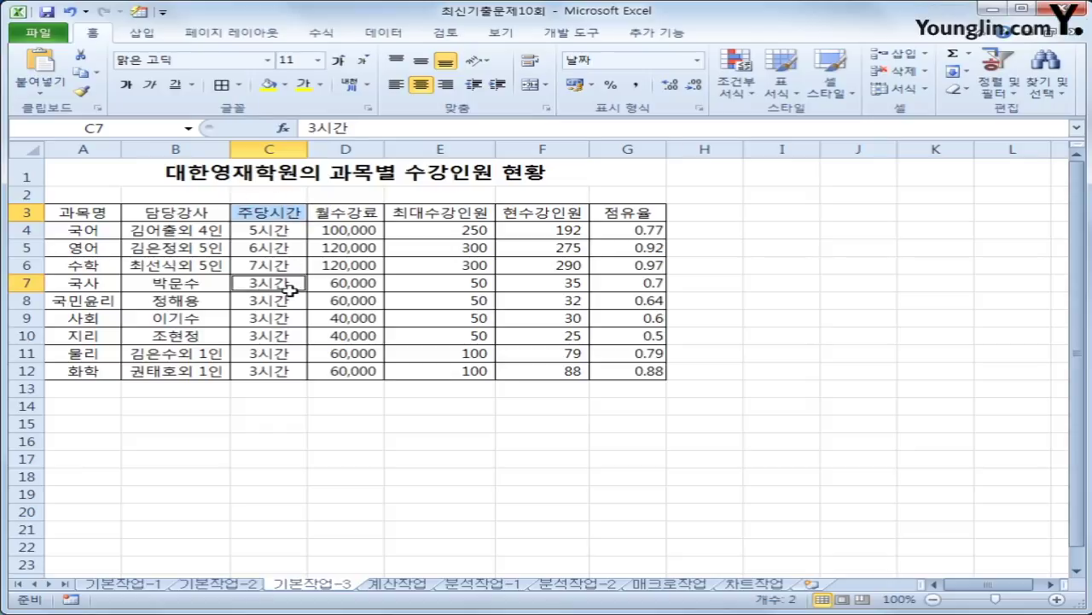
key("ctrl+c")
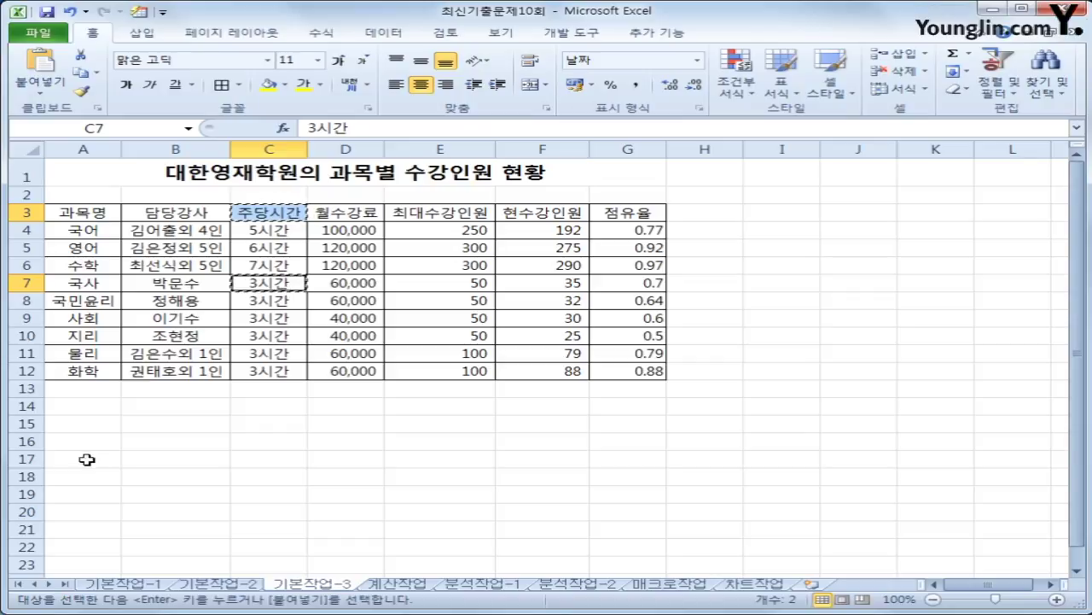
left_click(157, 407)
key("ctrl+v")
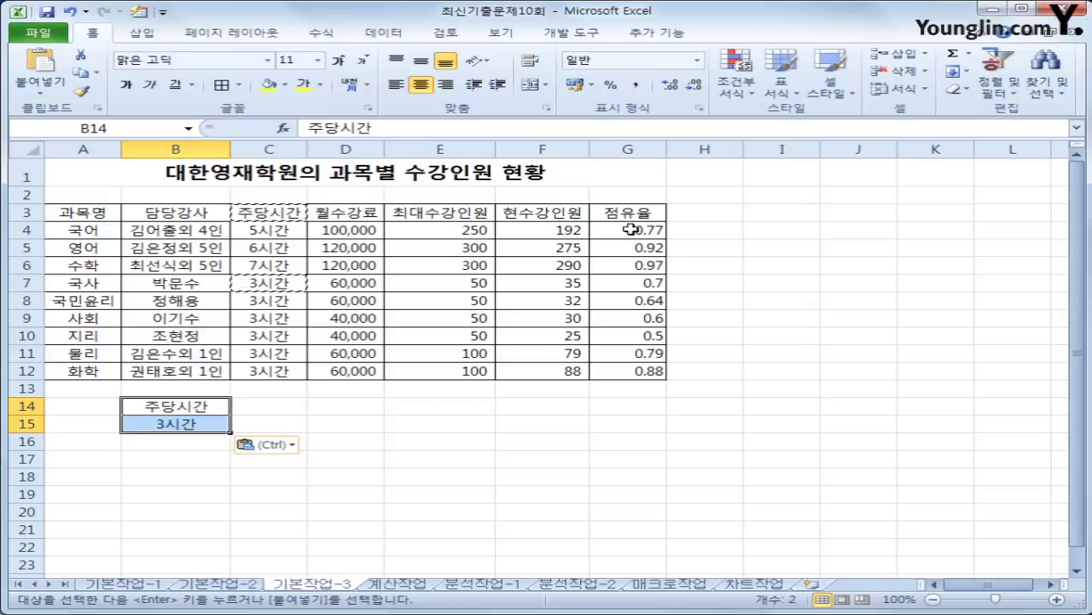
- Copy the 월수강료 heading and a 60,000 entry to C14:C15 as the second filter condition
left_click(349, 218)
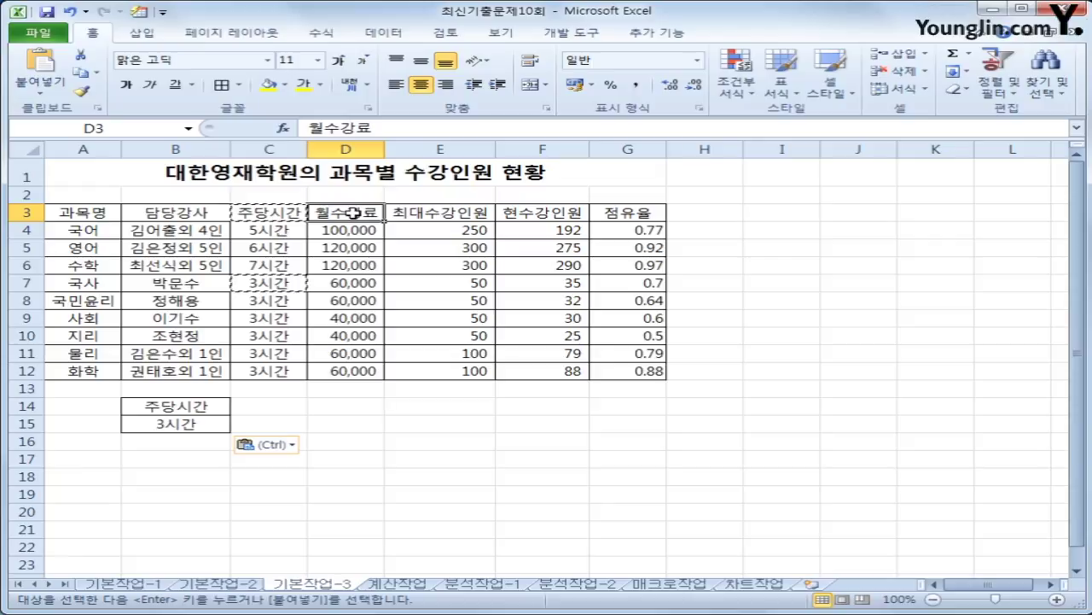
left_click(371, 283, "ctrl")
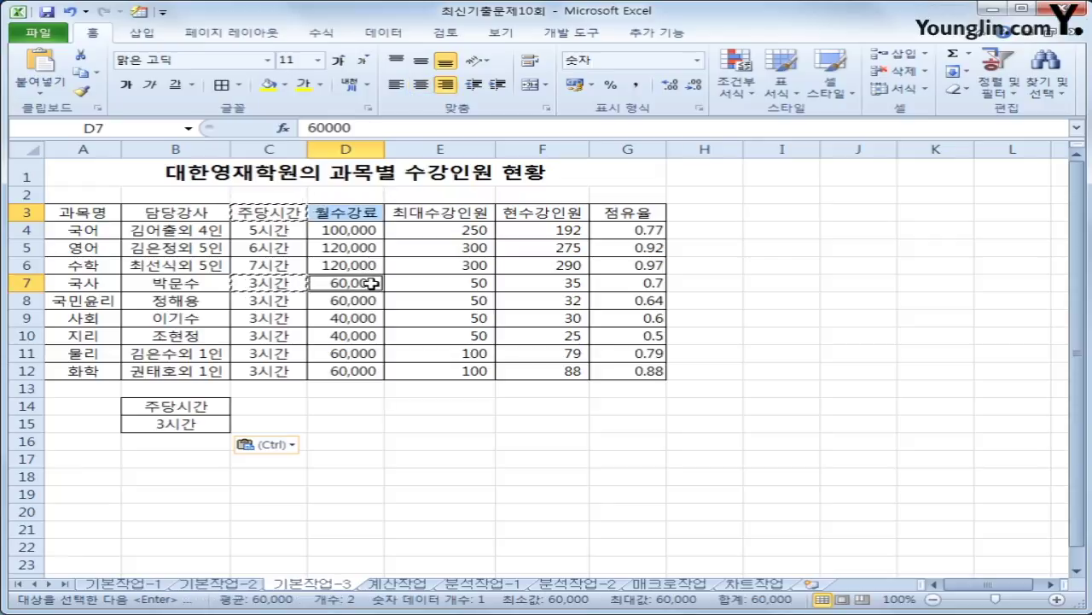
key("ctrl+c")
left_click(251, 411)
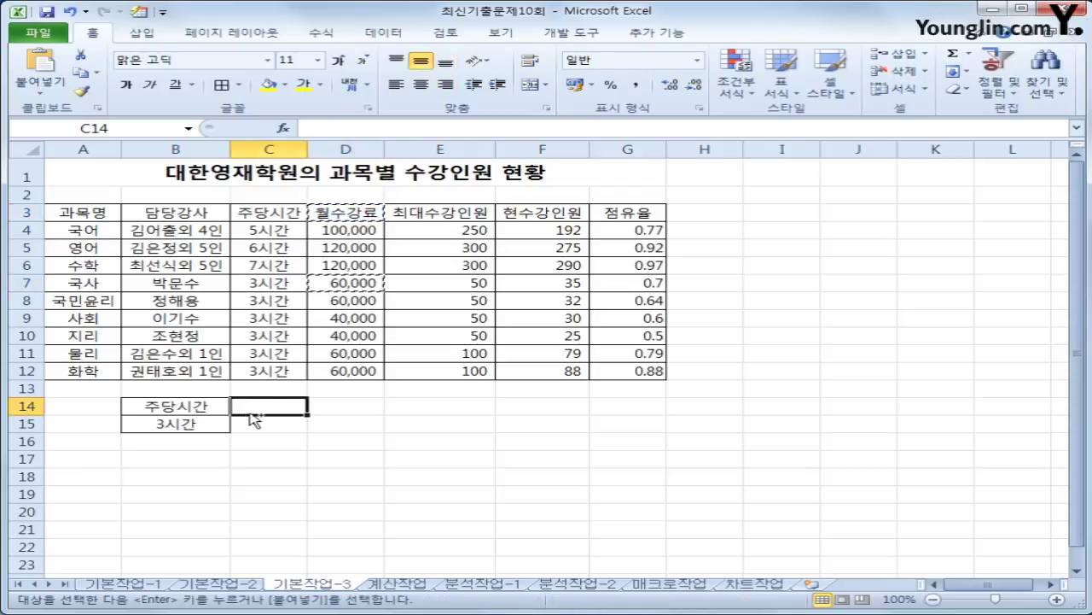
key("ctrl+v")
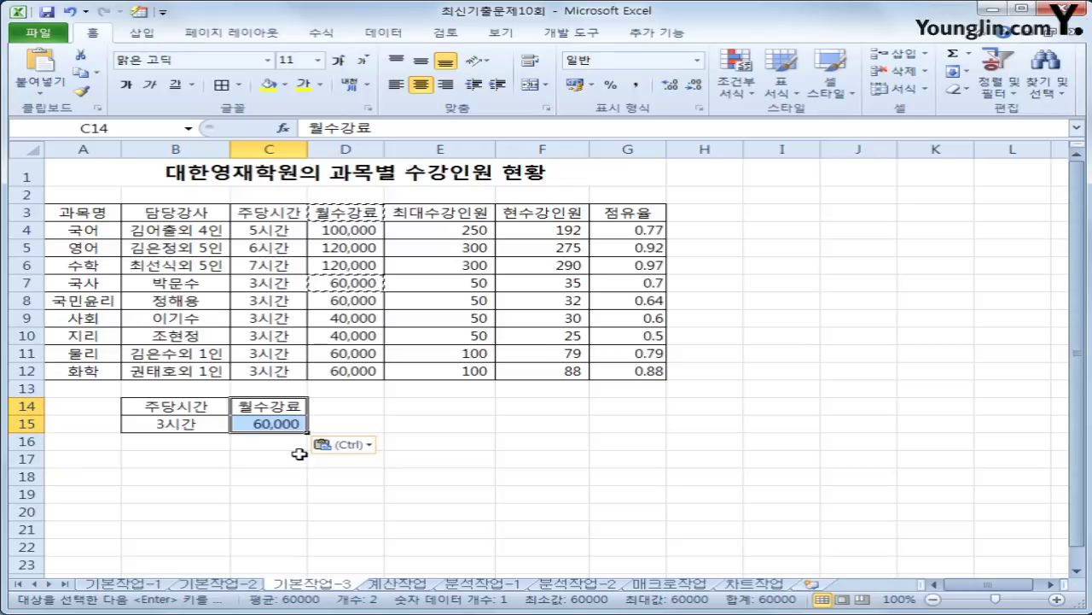
- Examine how the 주당시간 and 월수강료 conditions are arranged in B14:C15
left_click_drag(196, 414, 191, 429)
left_click(192, 428)
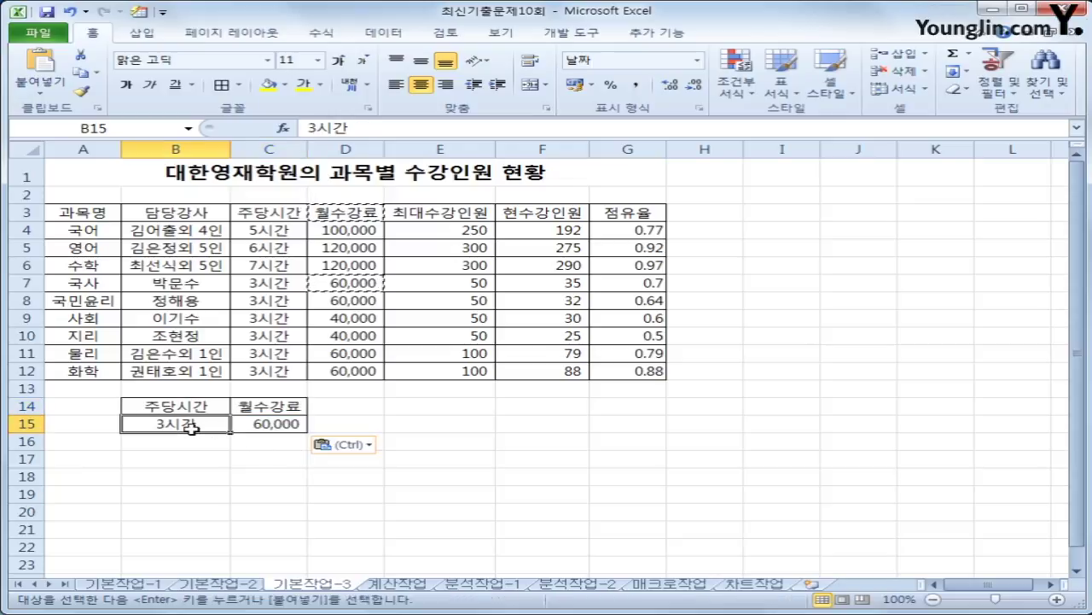
left_click(256, 407)
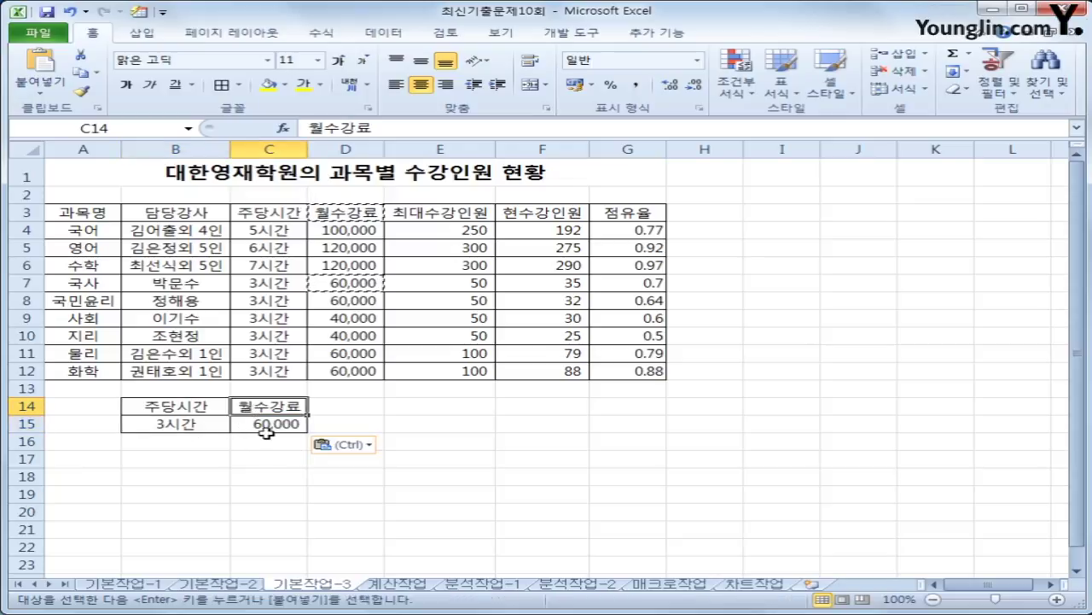
left_click(268, 425)
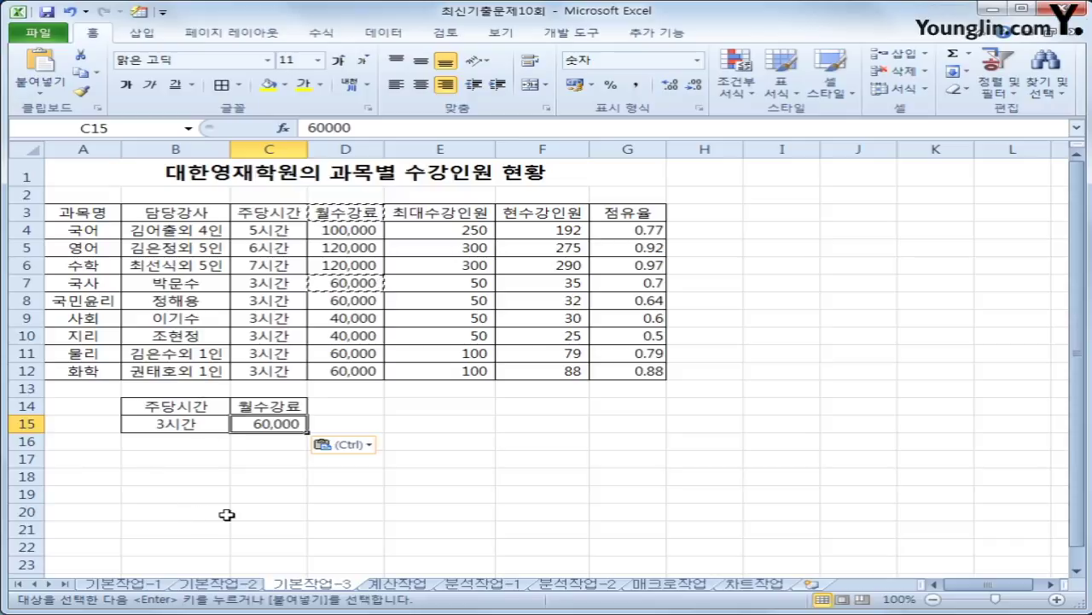
left_click(167, 406)
left_click(171, 422)
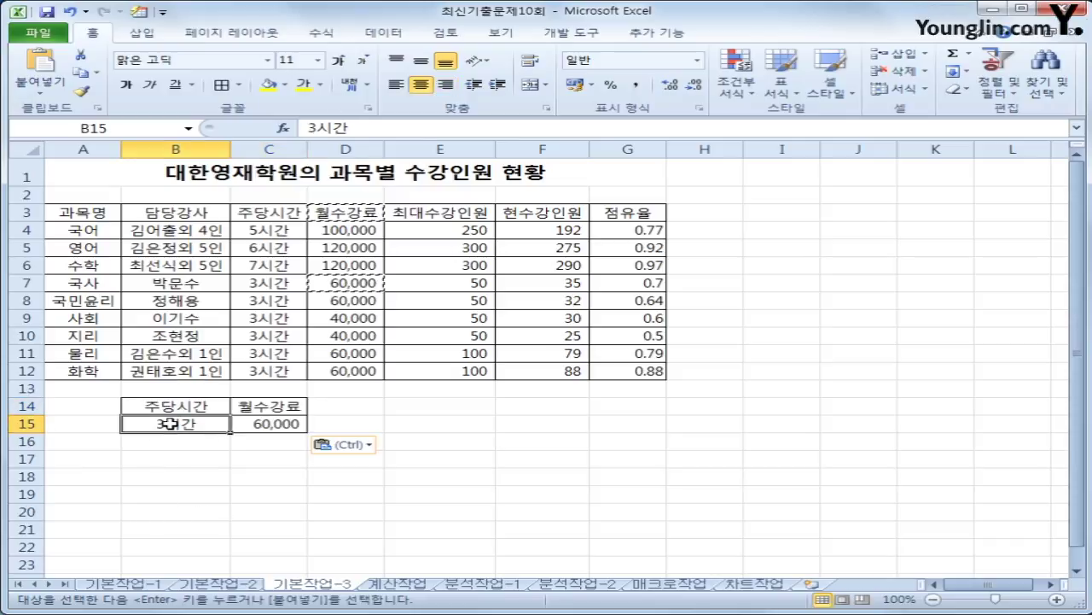
left_click_drag(226, 424, 268, 424)
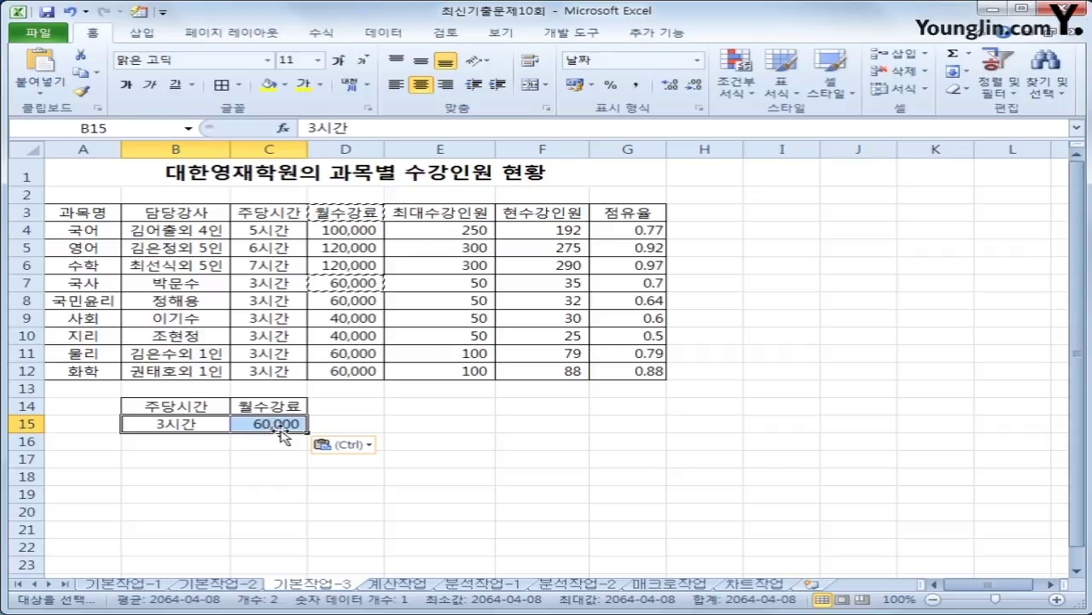
- Start an advanced filter on the course table A3:G12 with B14:C15 as the criteria range
left_click(278, 334)
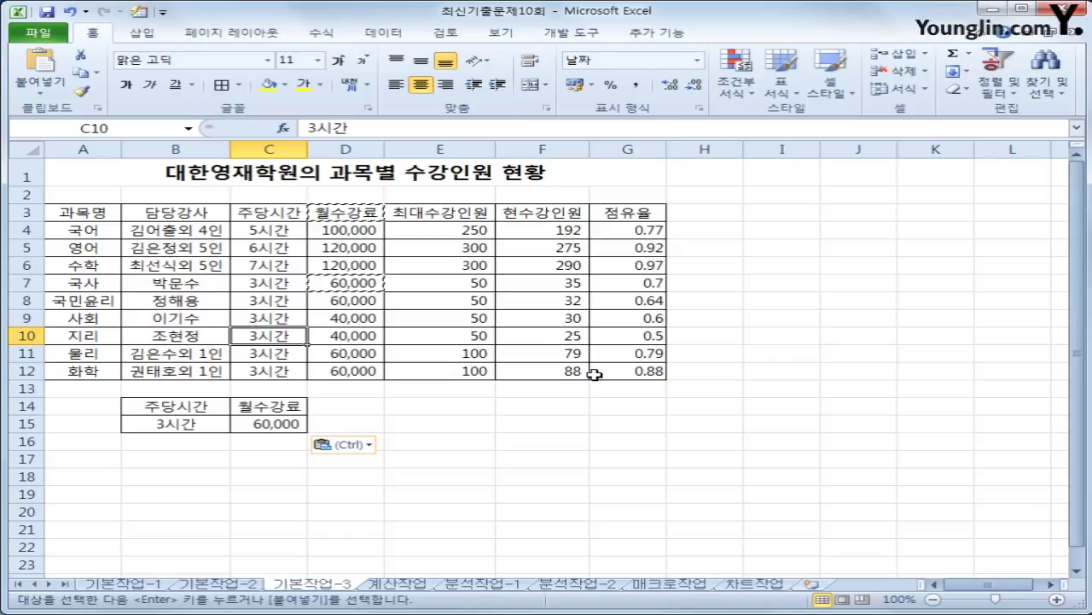
left_click(384, 32)
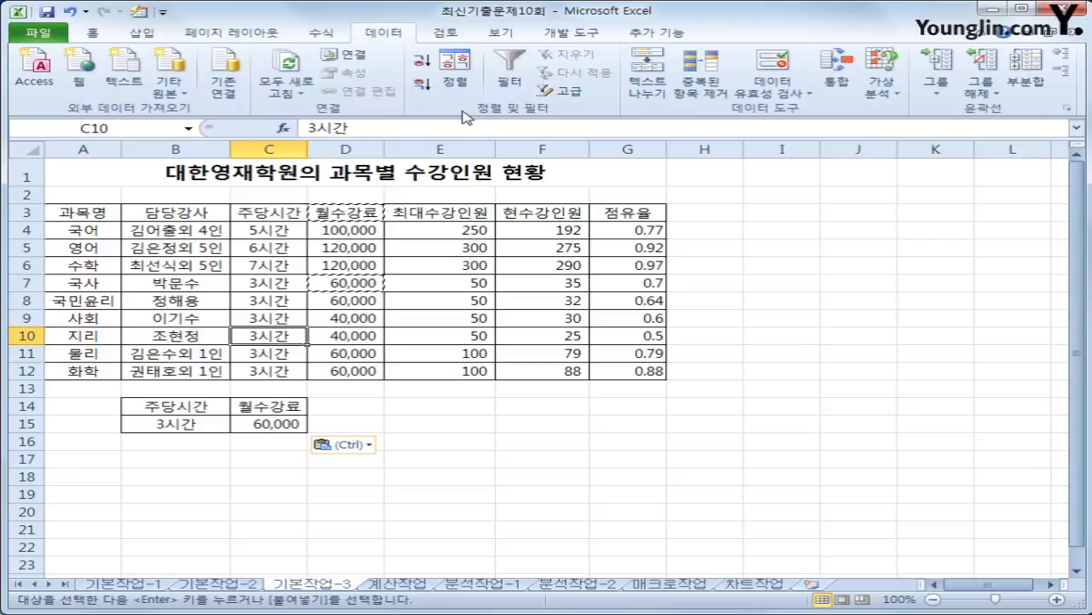
left_click(561, 96)
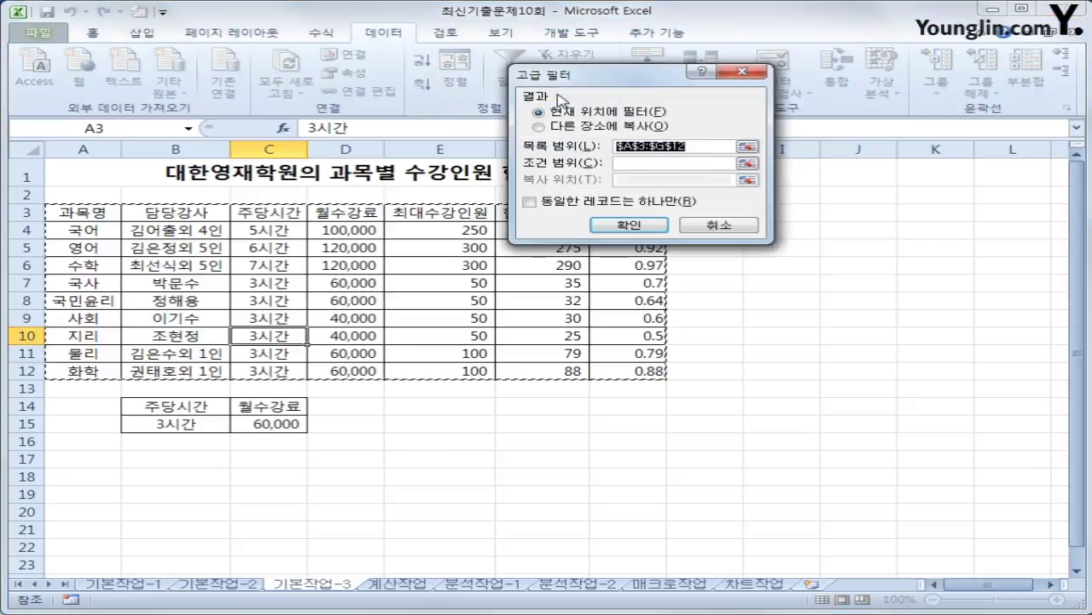
left_click(634, 165)
left_click_drag(214, 408, 253, 423)
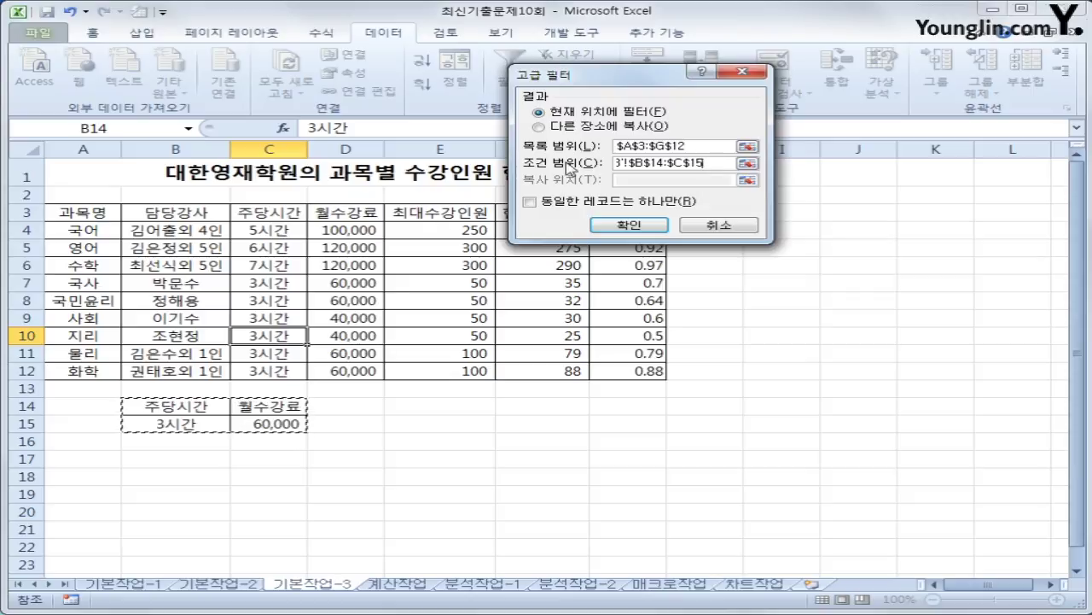
- Set the advanced filter to copy its results to another location starting at A18, run it and check the extracted rows
left_click(595, 126)
left_click(635, 180)
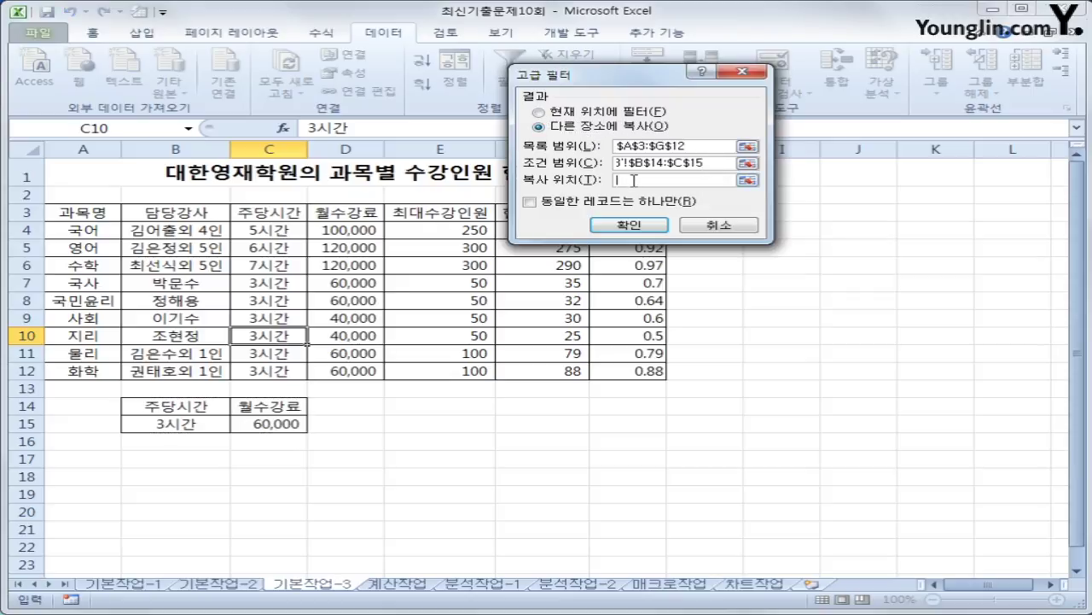
left_click(93, 478)
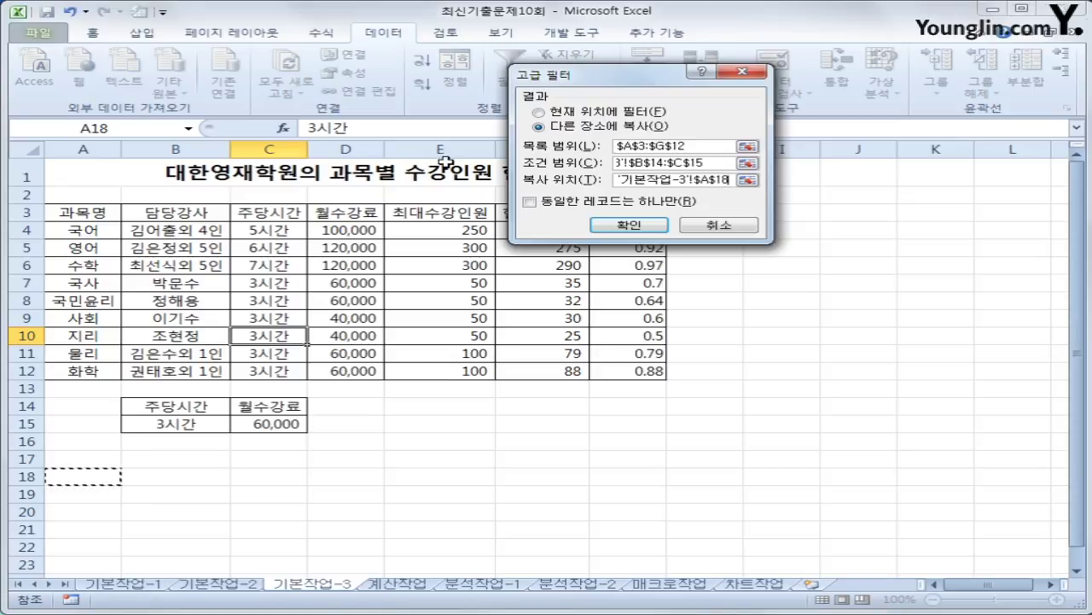
left_click(630, 225)
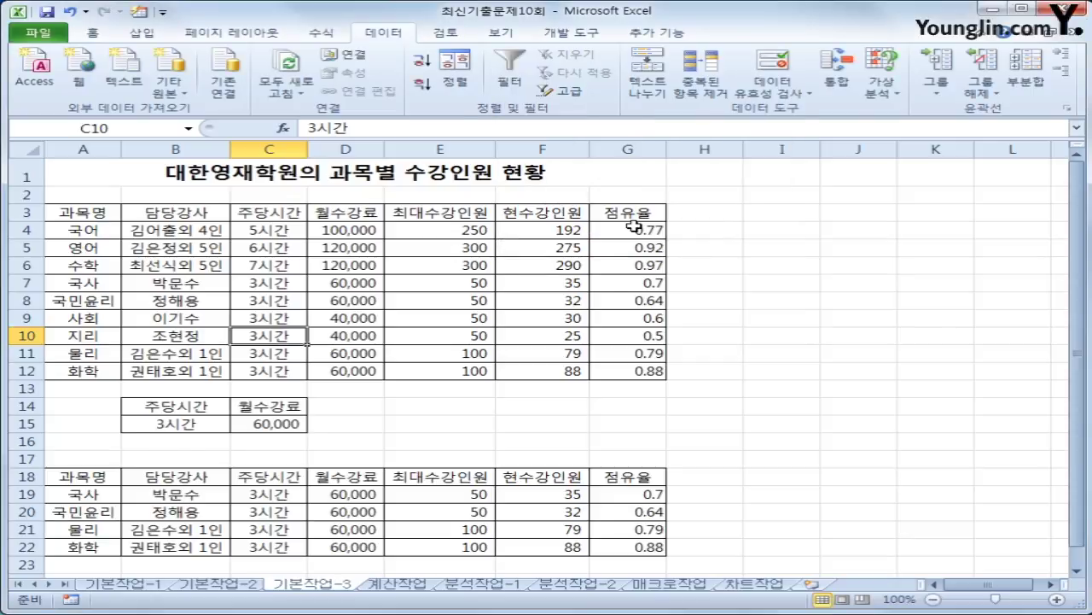
scroll(632, 226, "down", 2)
left_click_drag(290, 378, 358, 431)
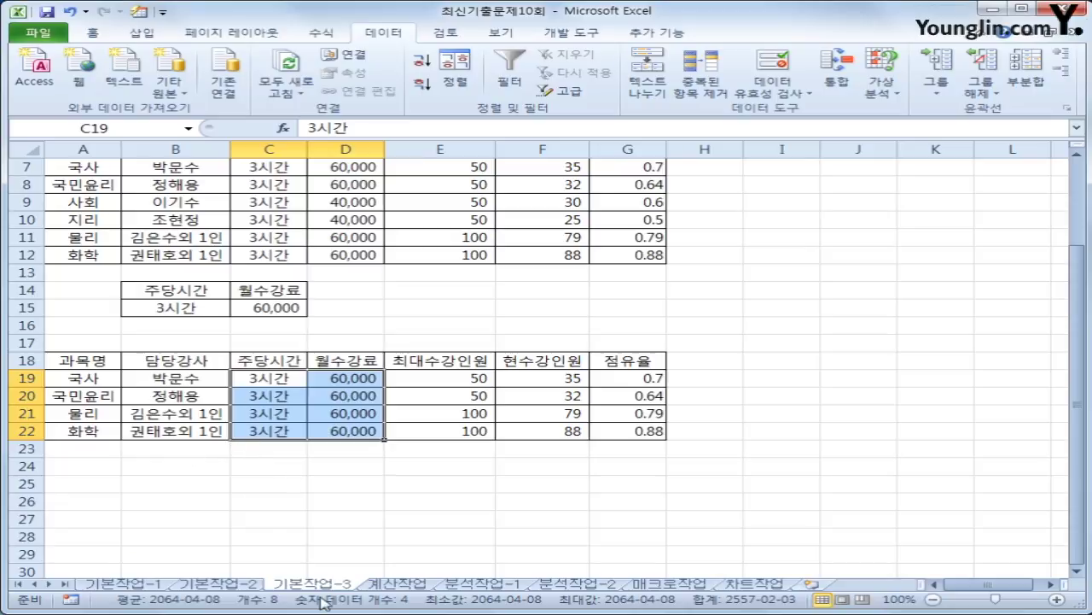
- Switch to the 계산작업 sheet and examine the 구분 condition in B13:B14 for the 산업용 electricity average
scroll(445, 537, "up", 3)
left_click(398, 584)
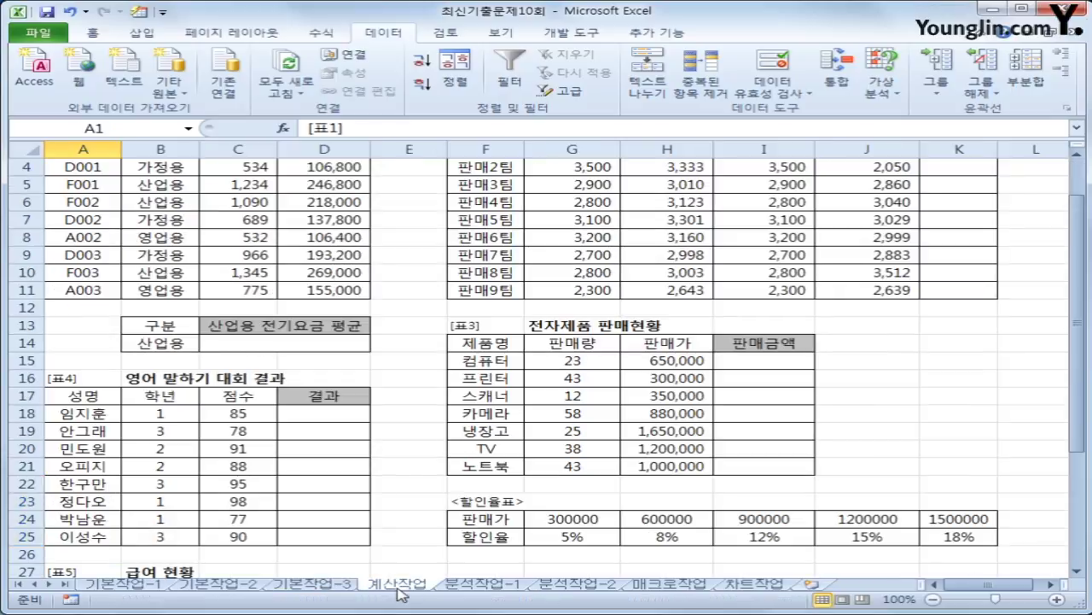
scroll(398, 584, "up", 1)
left_click(337, 392)
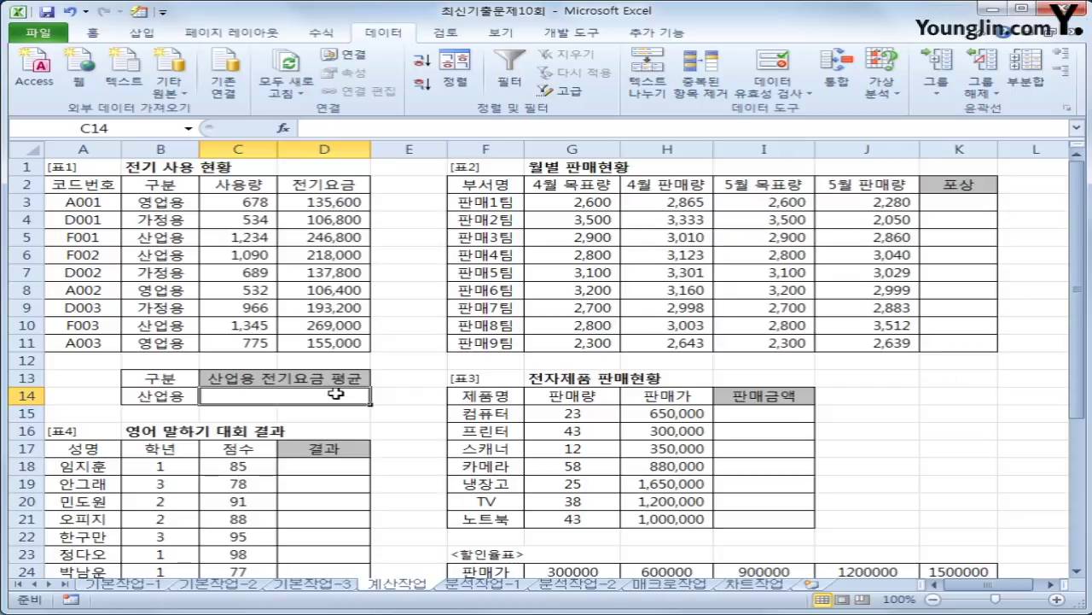
left_click(160, 378)
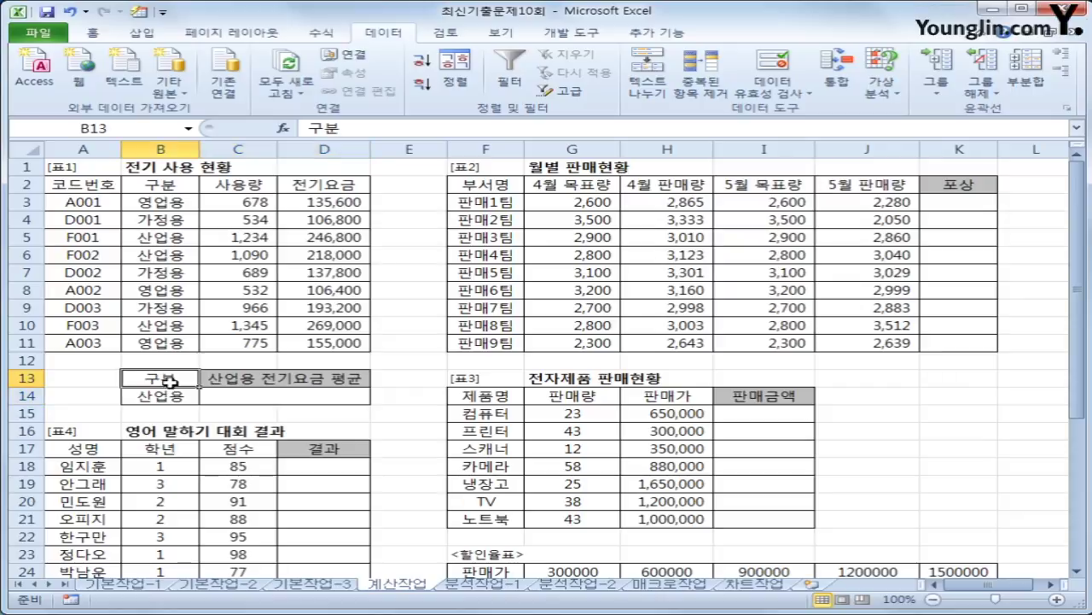
left_click(171, 392)
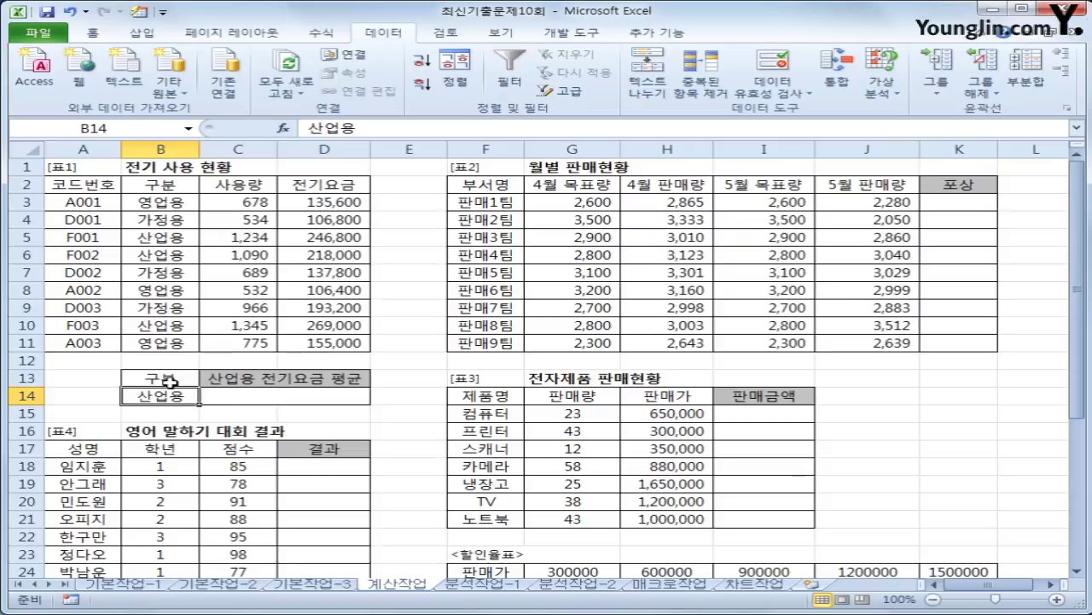
left_click_drag(161, 379, 170, 397)
- Insert the DAVERAGE function from the 데이터베이스 category into cell C14
left_click(245, 399)
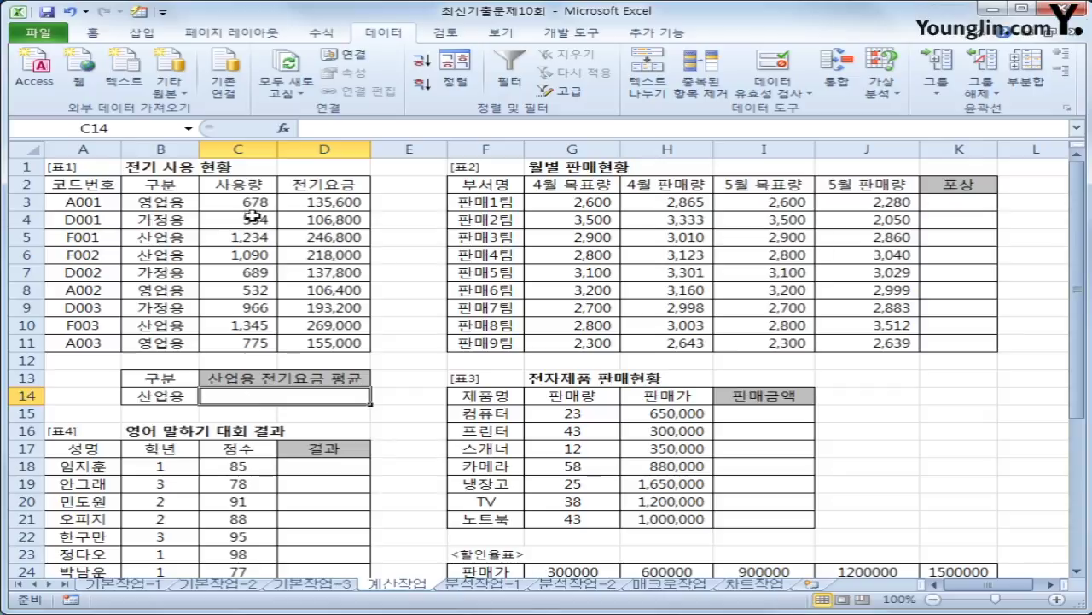
left_click(283, 128)
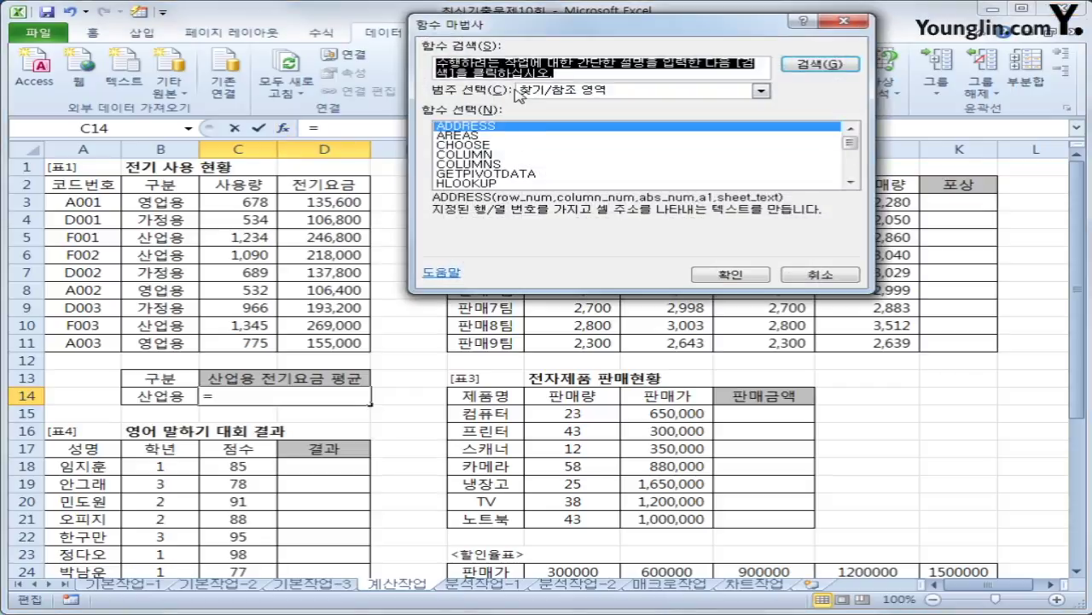
left_click(762, 90)
left_click(561, 172)
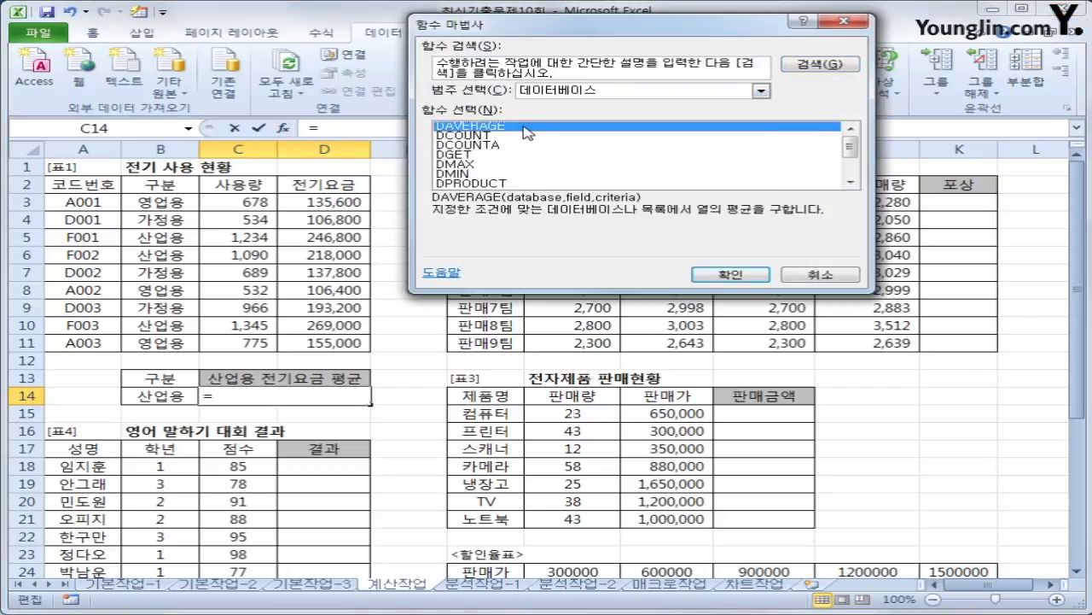
left_click(730, 274)
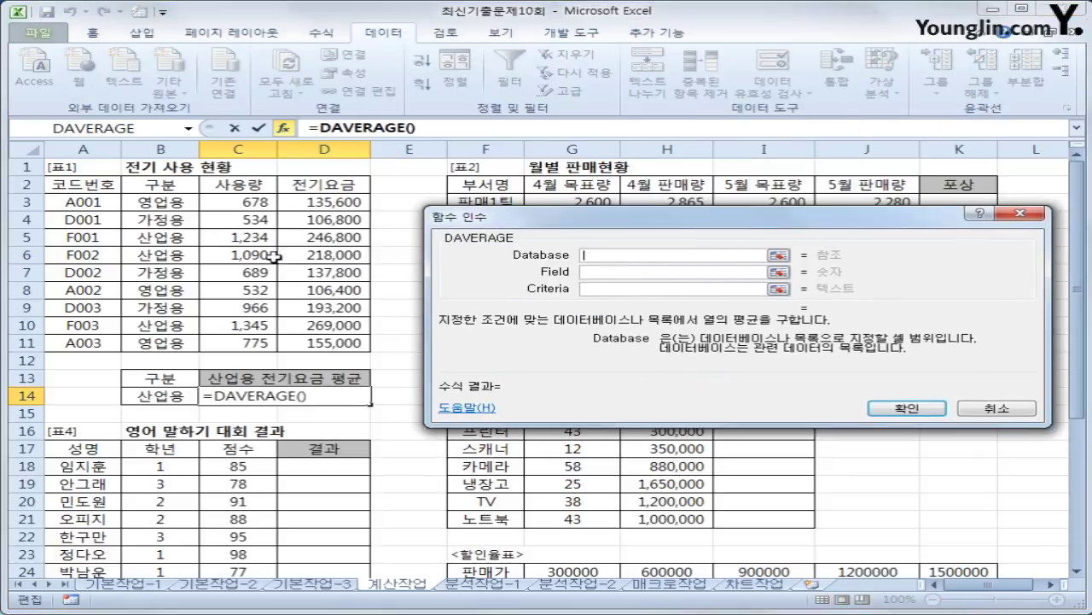
- Set the DAVERAGE database to A2:D11 and its field to column number 4
left_click_drag(100, 185, 303, 343)
left_click(618, 273)
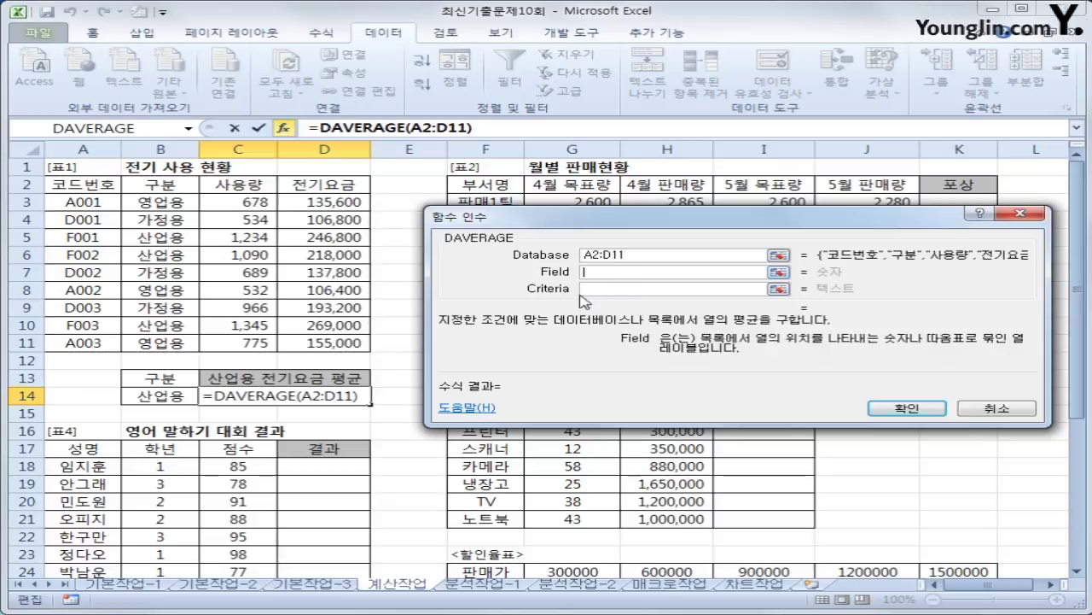
left_click(345, 184)
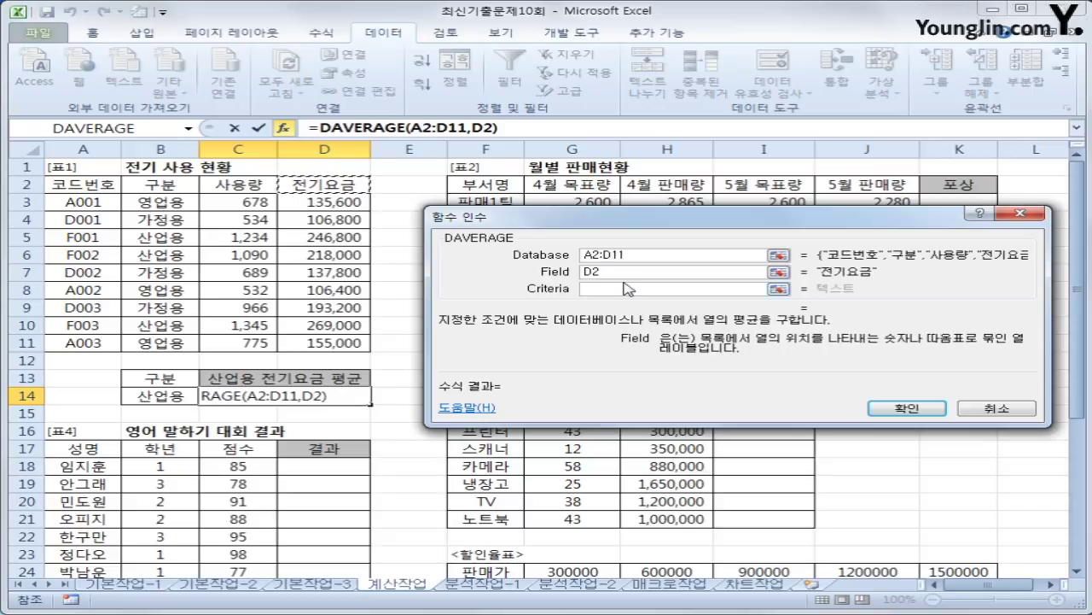
left_click_drag(627, 275, 512, 266)
type("4")
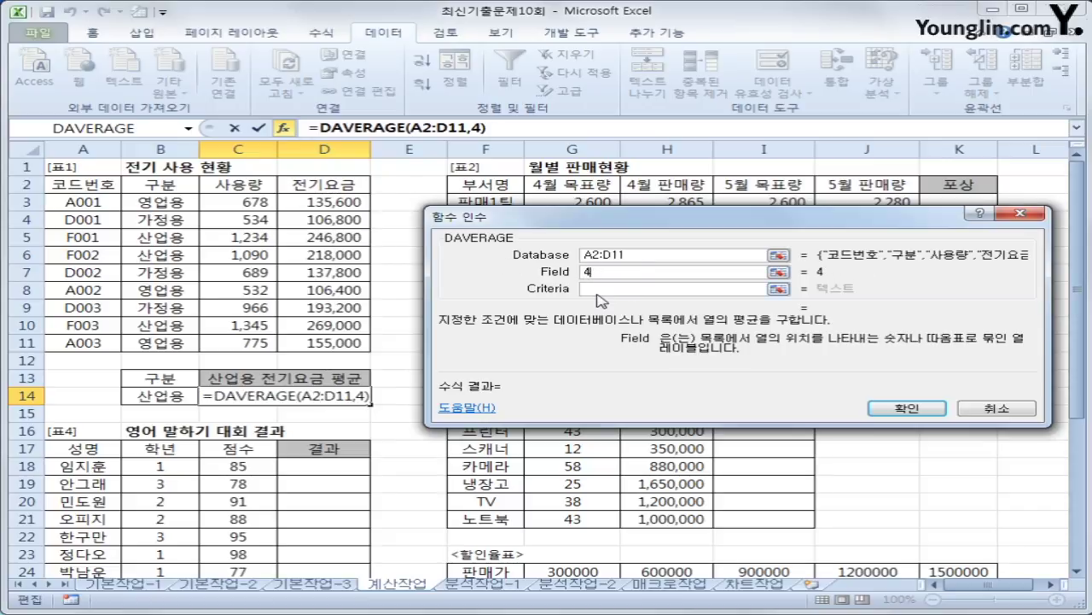
- Set the DAVERAGE criteria to B13:B14 and complete the formula in C14
key("Tab")
left_click_drag(144, 378, 141, 396)
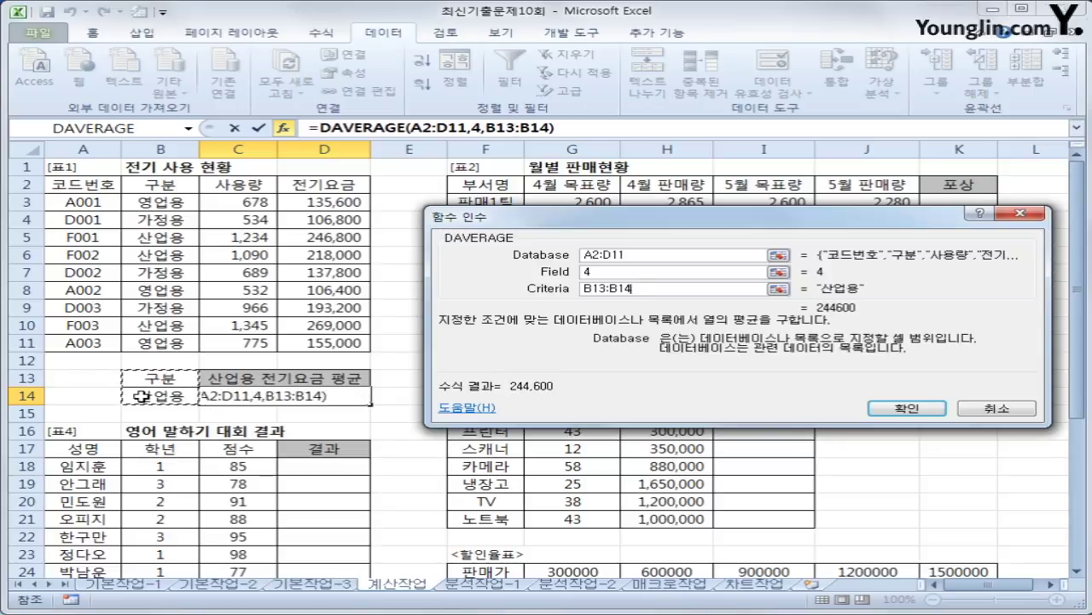
left_click(896, 408)
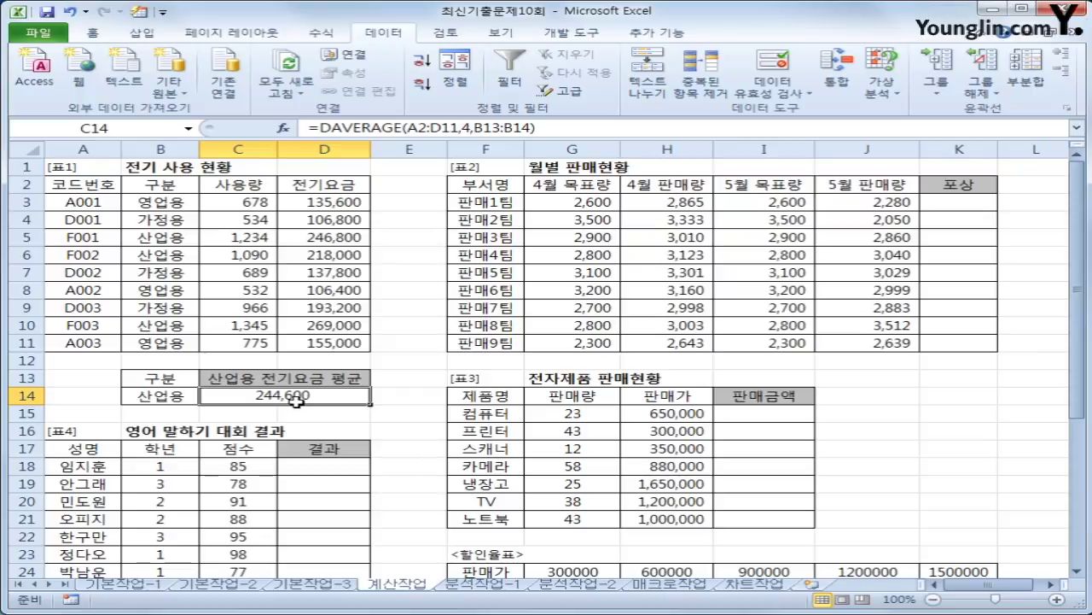
- Wrap the DAVERAGE formula in C14 in ROUNDDOWN with -3 as the number of digits
left_click(313, 127)
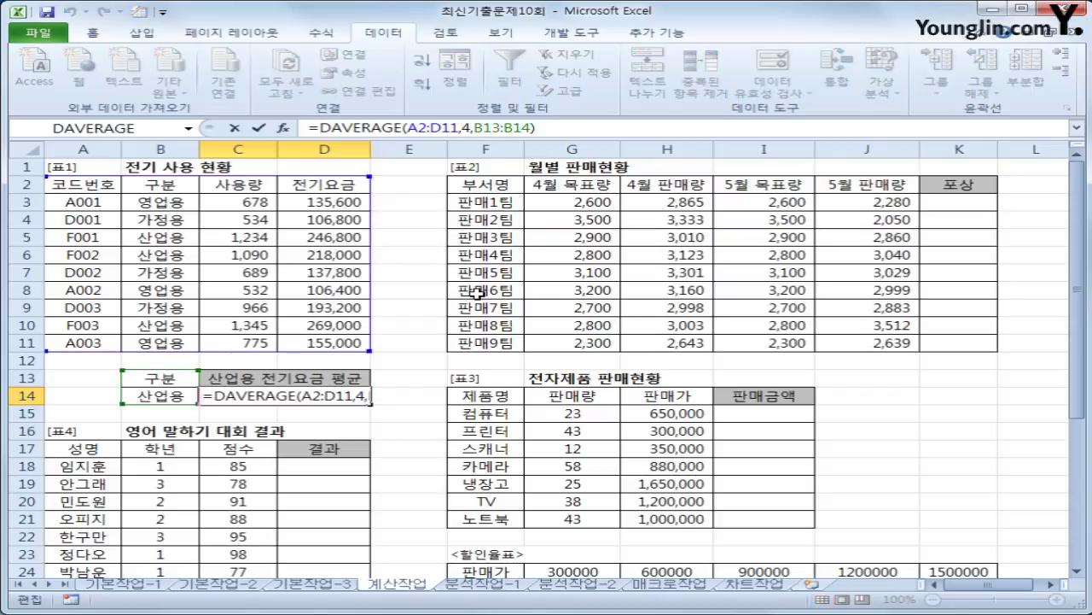
type("roun")
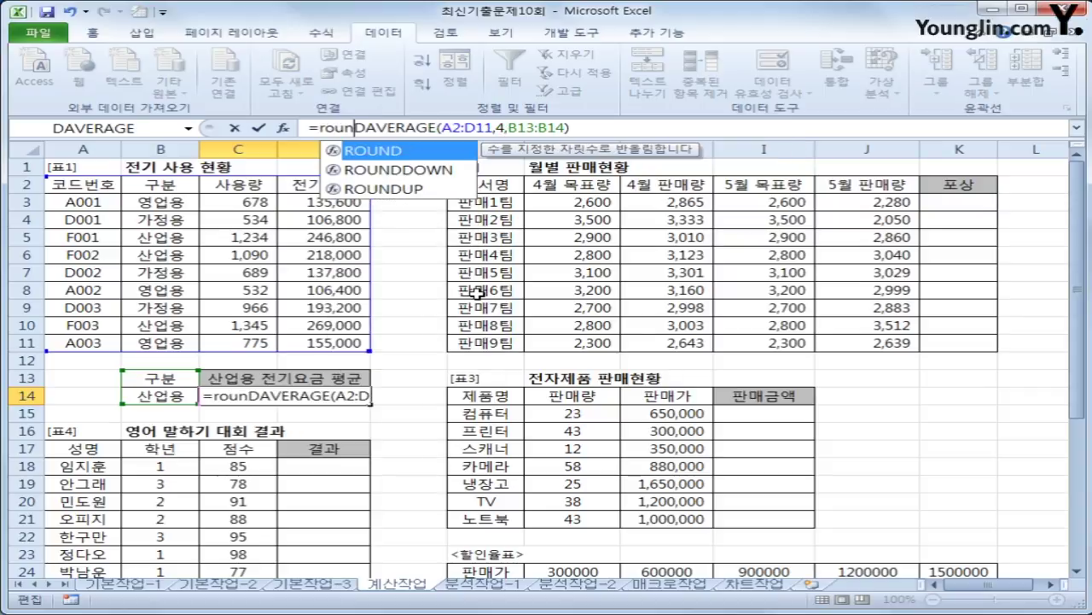
type("d")
key("Down")
key("Tab")
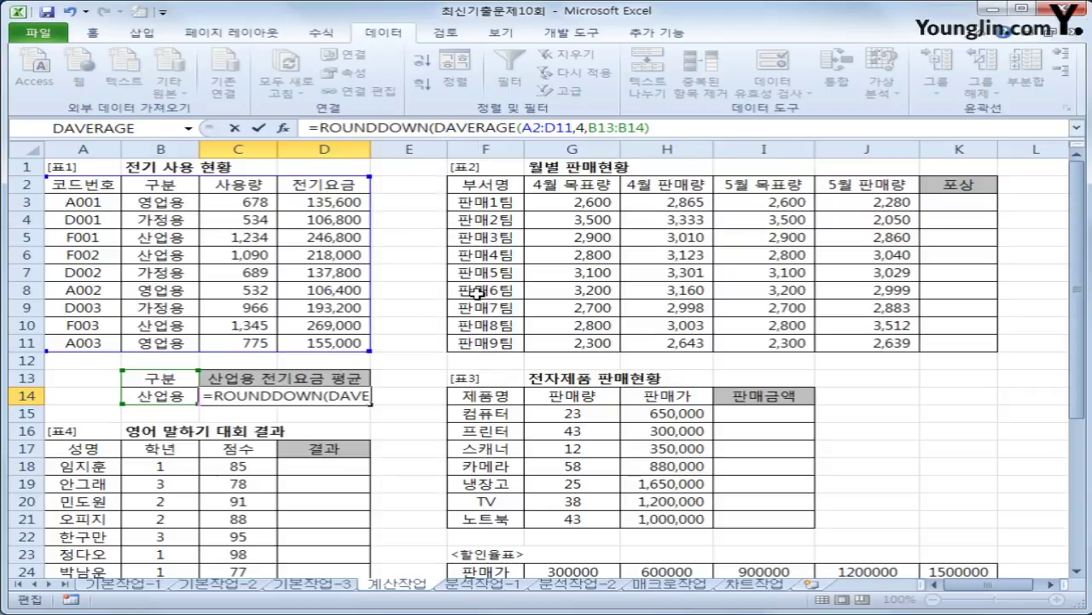
left_click(701, 131)
type(",")
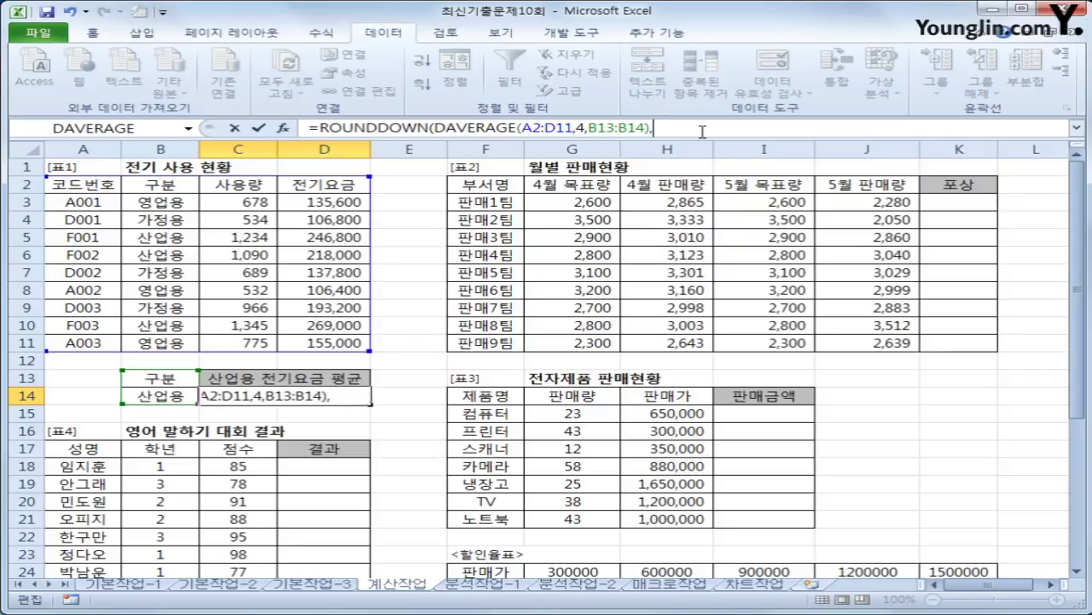
type("-3")
key("Return")
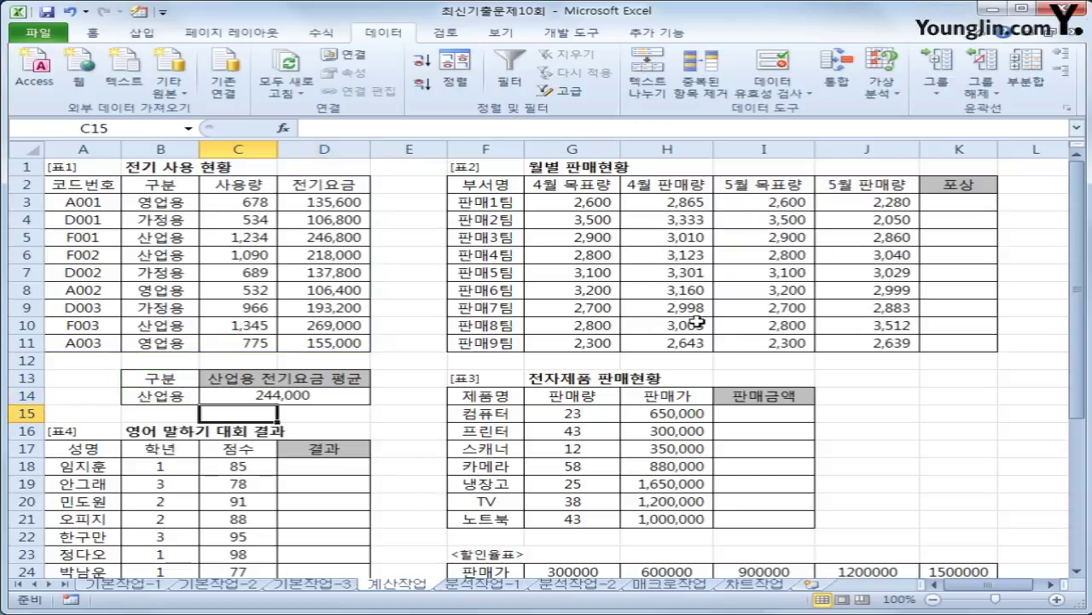
- Compare the monthly sales and target columns in 표2, and begin an IF formula in K3 with the AND condition H3>=G3
left_click(965, 202)
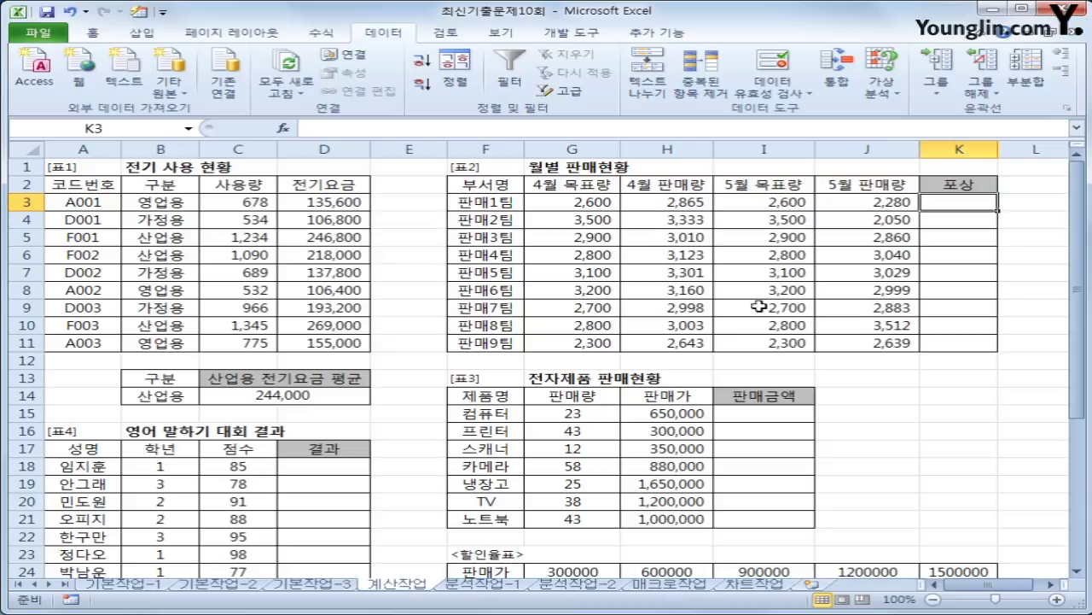
left_click_drag(674, 197, 674, 344)
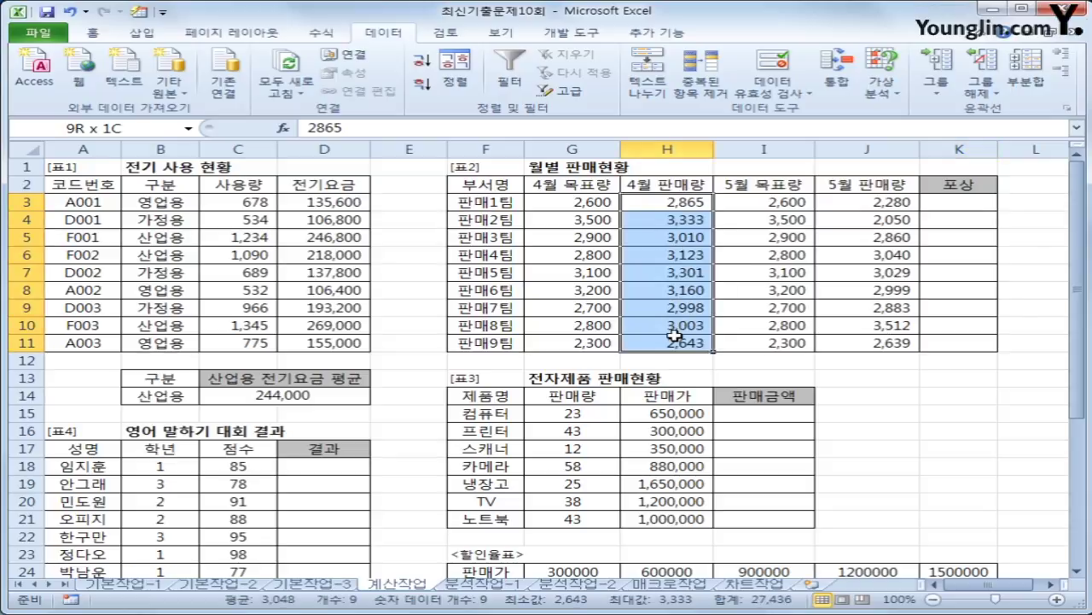
left_click_drag(867, 202, 886, 340)
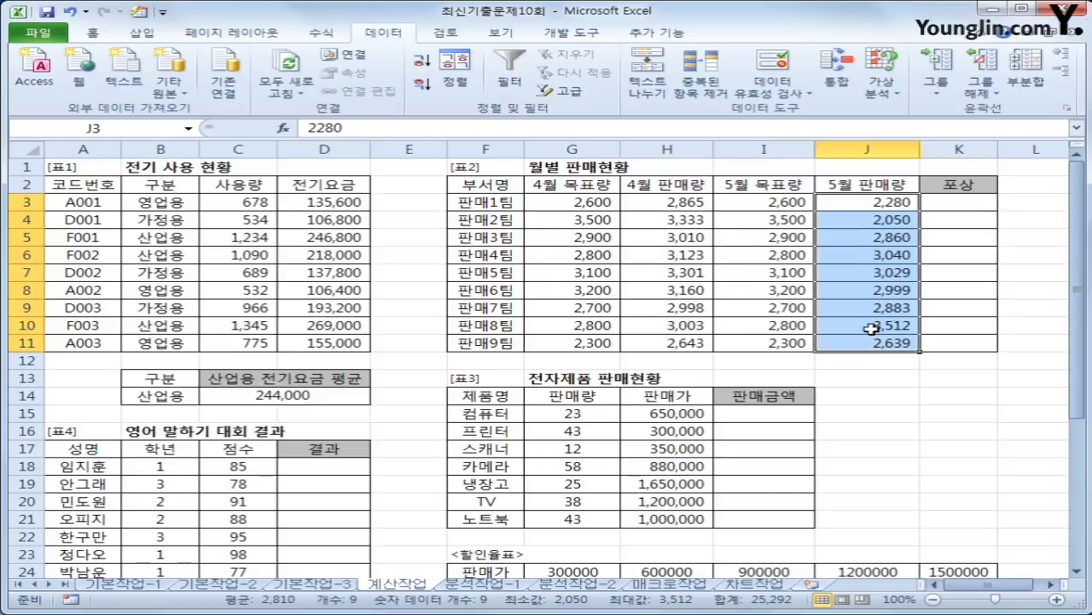
left_click_drag(576, 203, 579, 337)
left_click(785, 203)
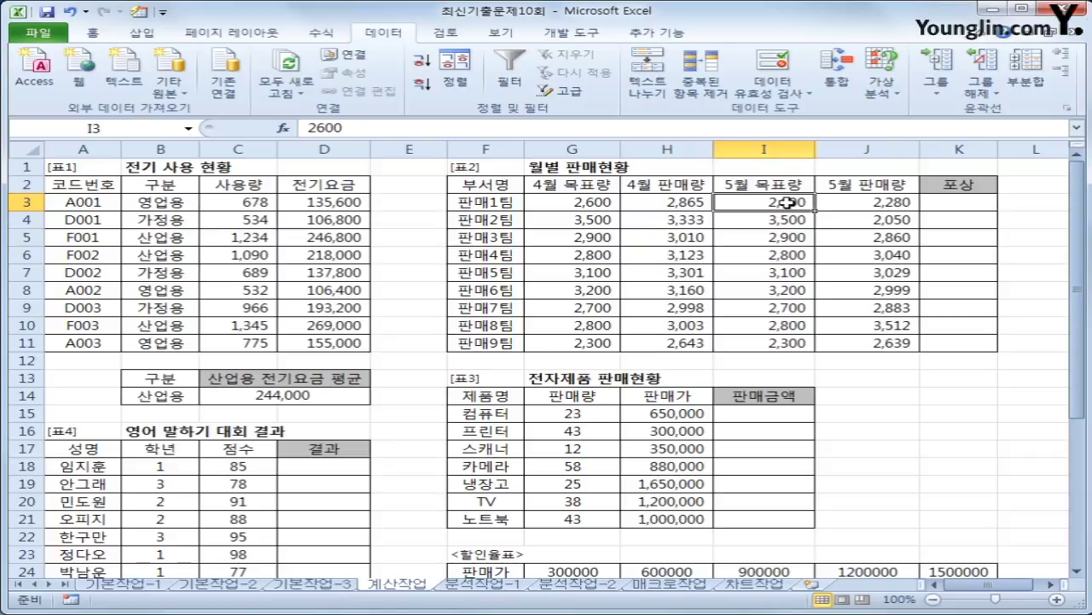
left_click(942, 205)
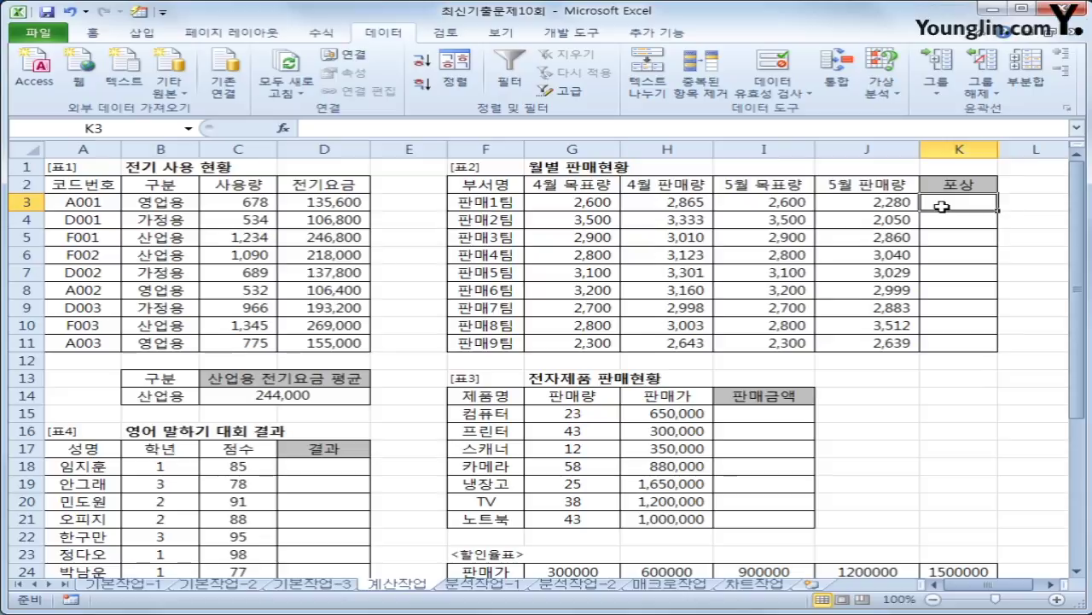
type("=")
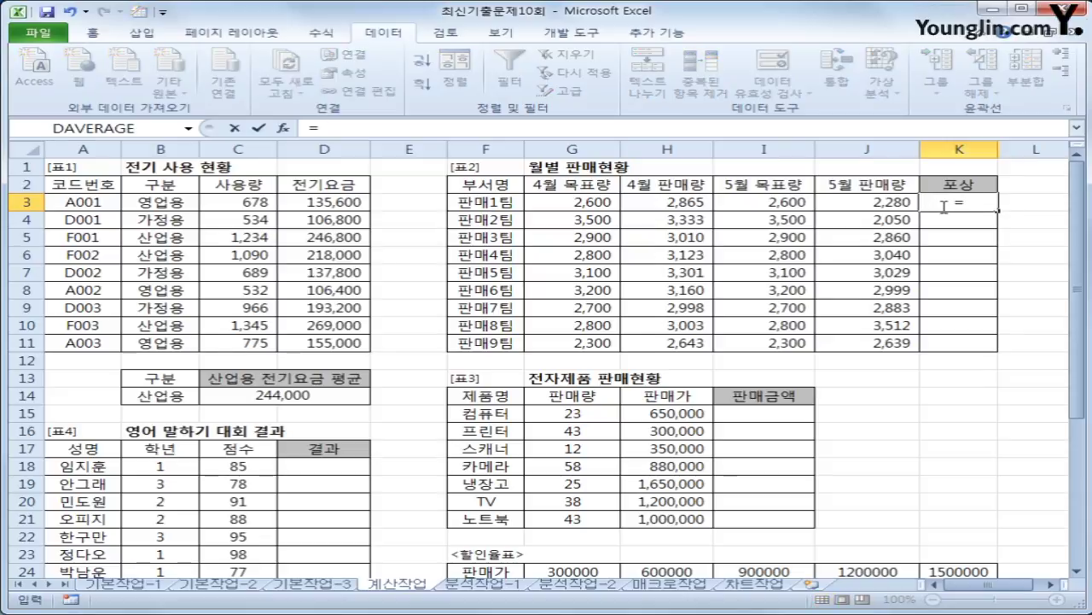
type("if(and(")
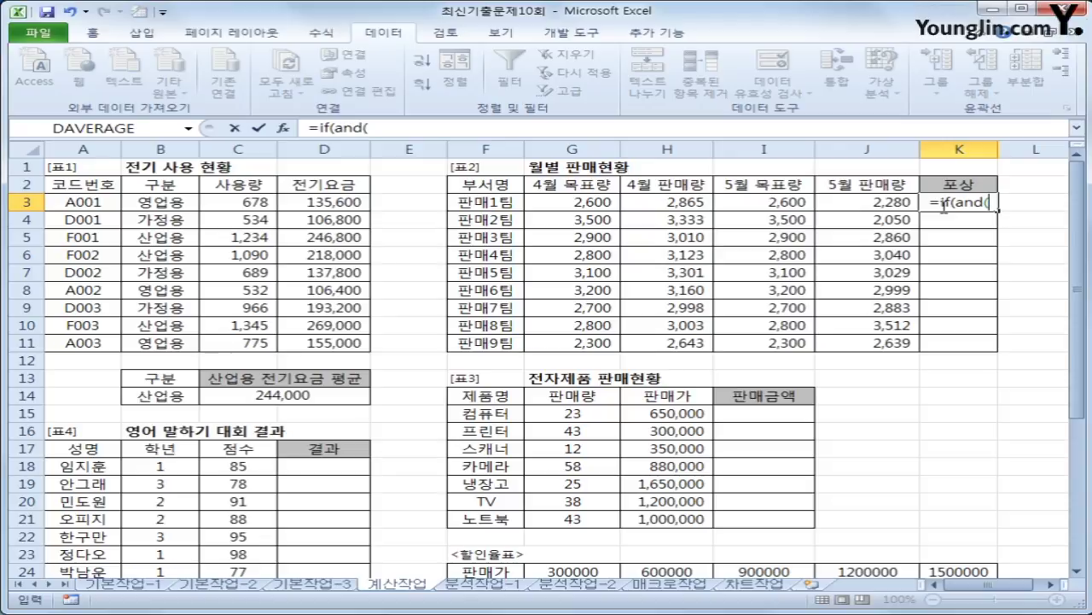
left_click(666, 202)
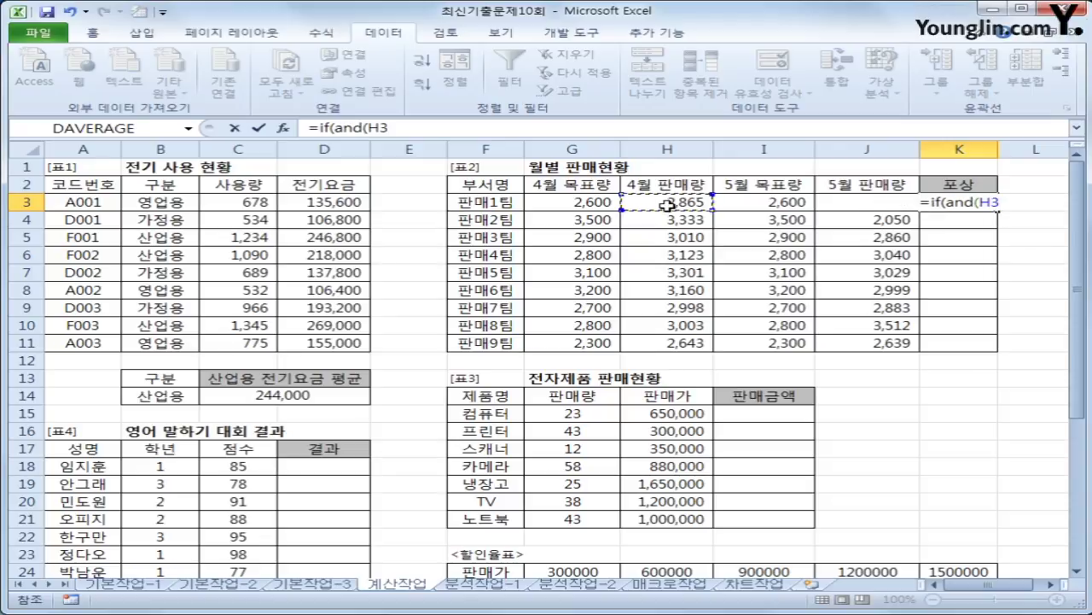
type(">")
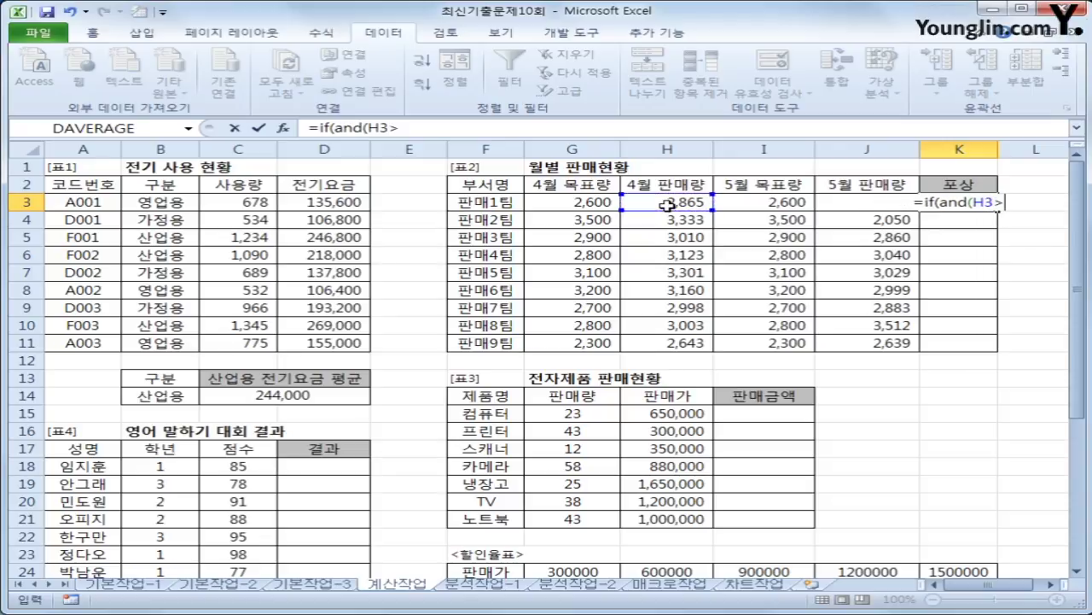
type("=")
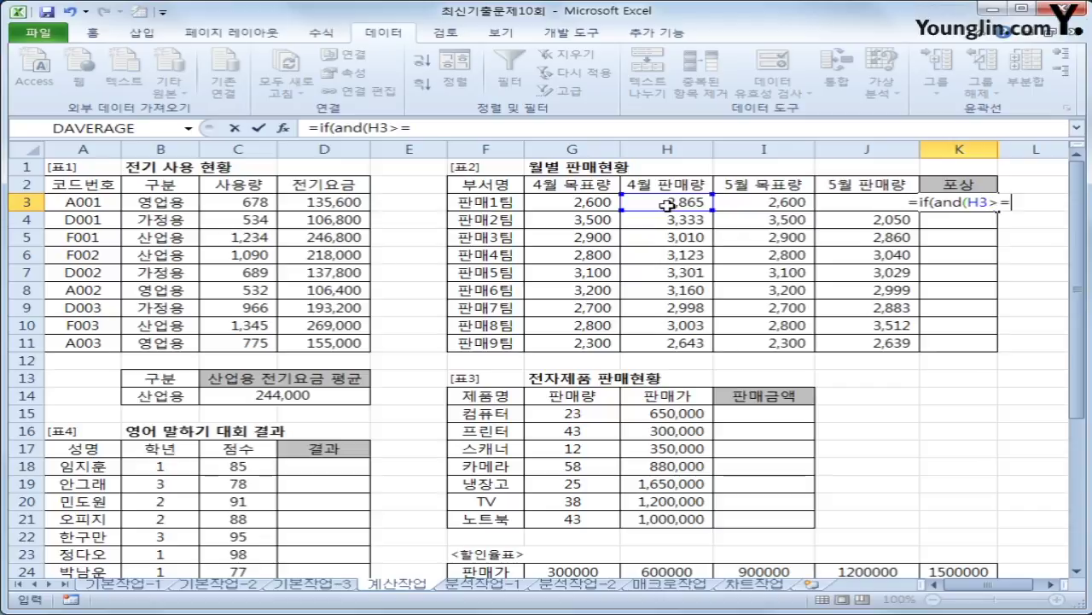
key("Left")
key("Left")
key("Left")
key("Left")
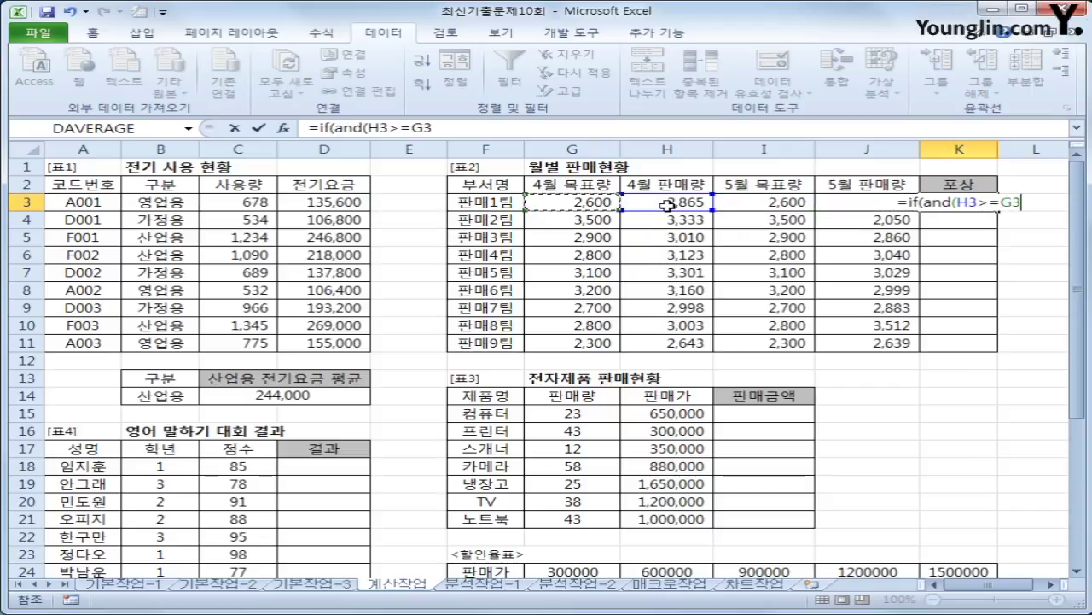
- Add J3>=I3 as the second AND condition in K3 and close the AND function
type(",")
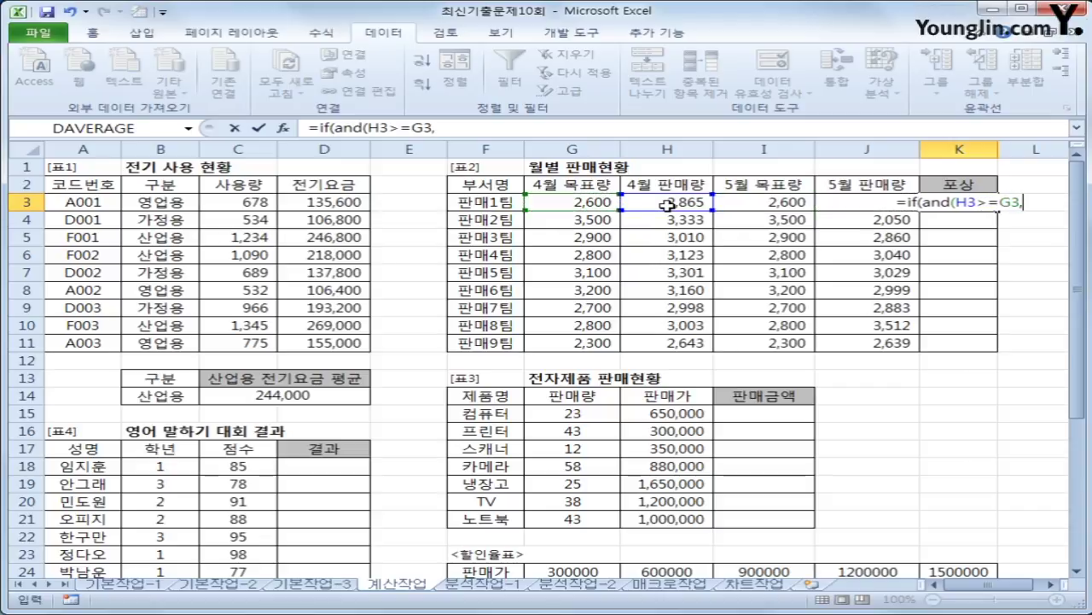
key("Left")
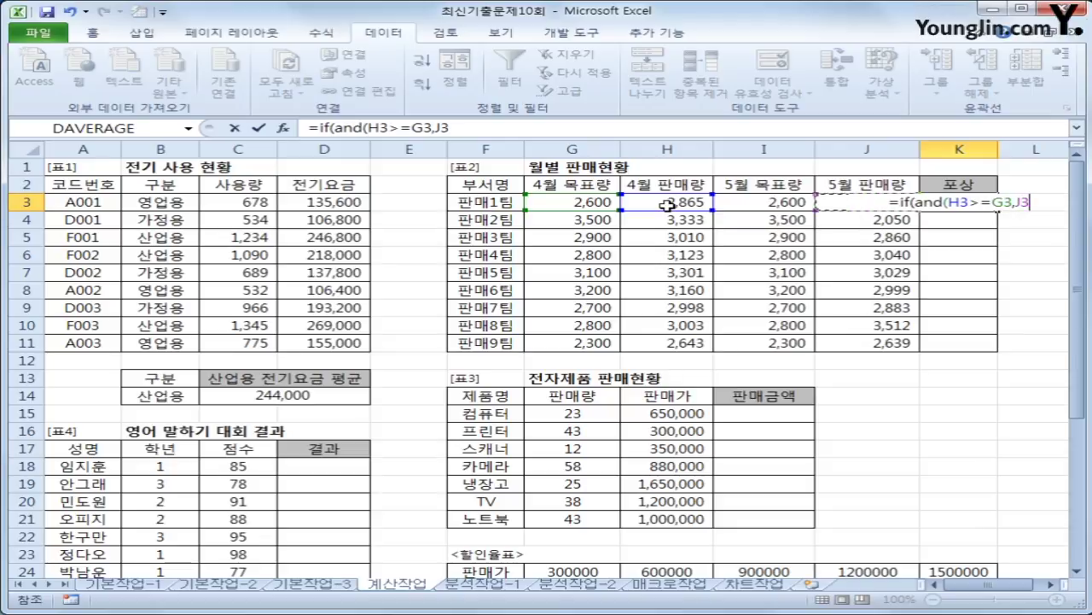
type(">=")
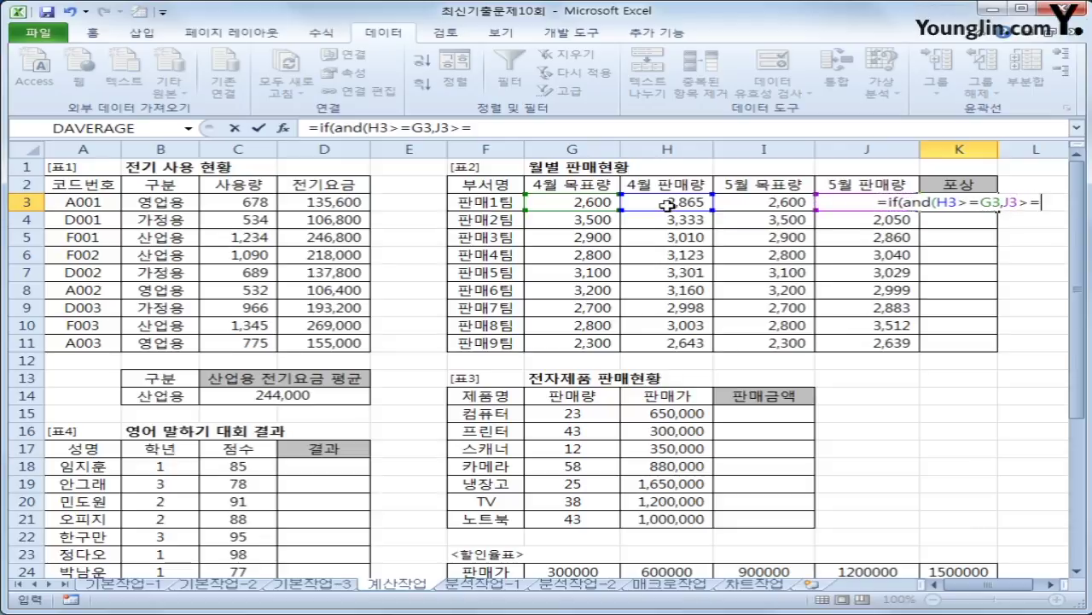
key("Left")
key("Left")
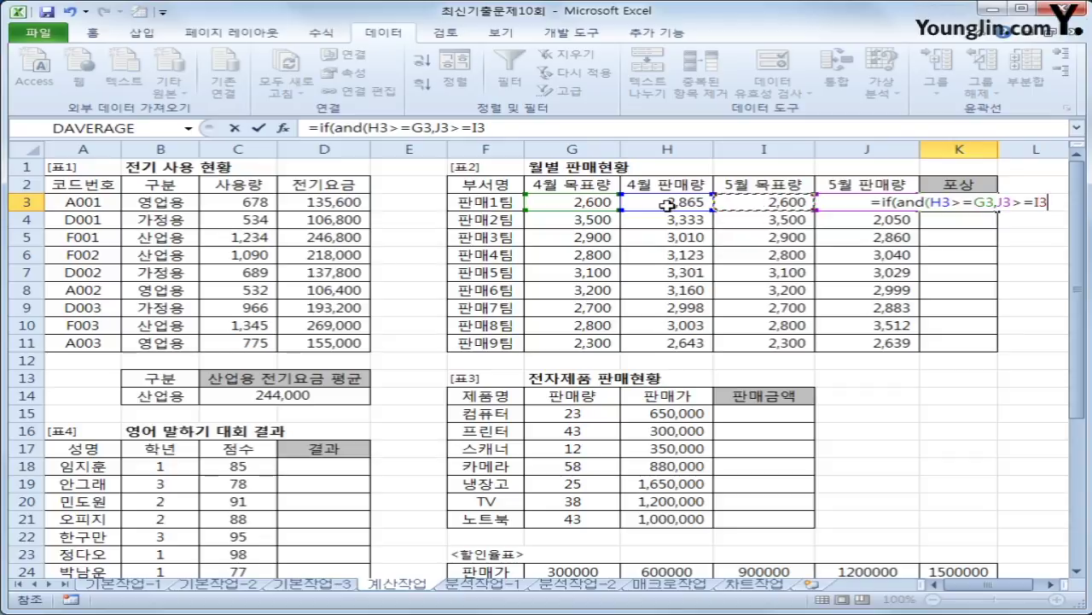
type(")")
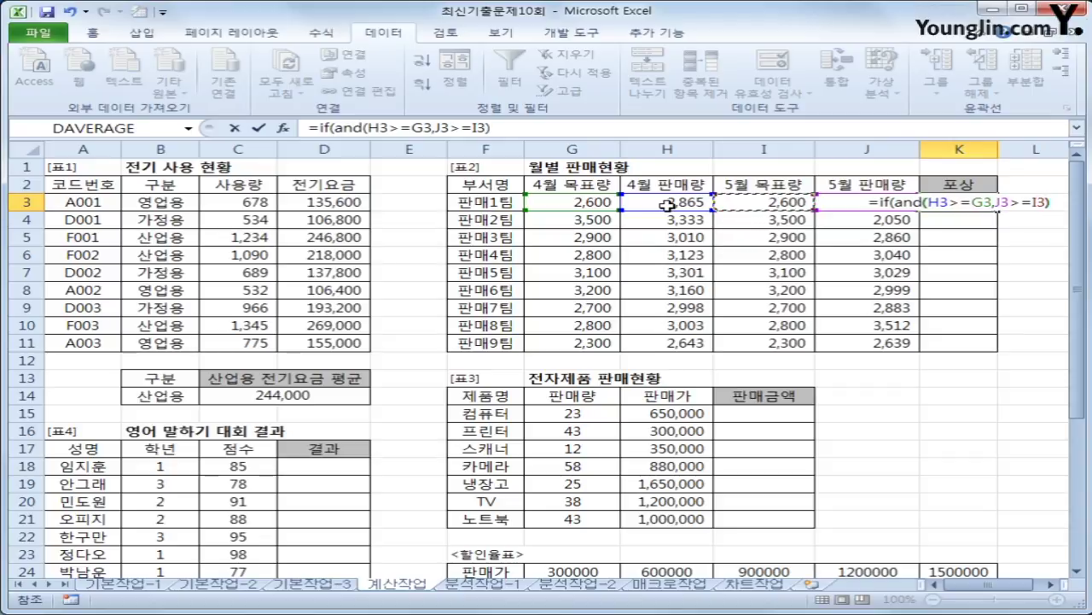
- Make the IF in K3 return "성과급" when true and an empty string otherwise, and fill the formula down to K11
type(",")
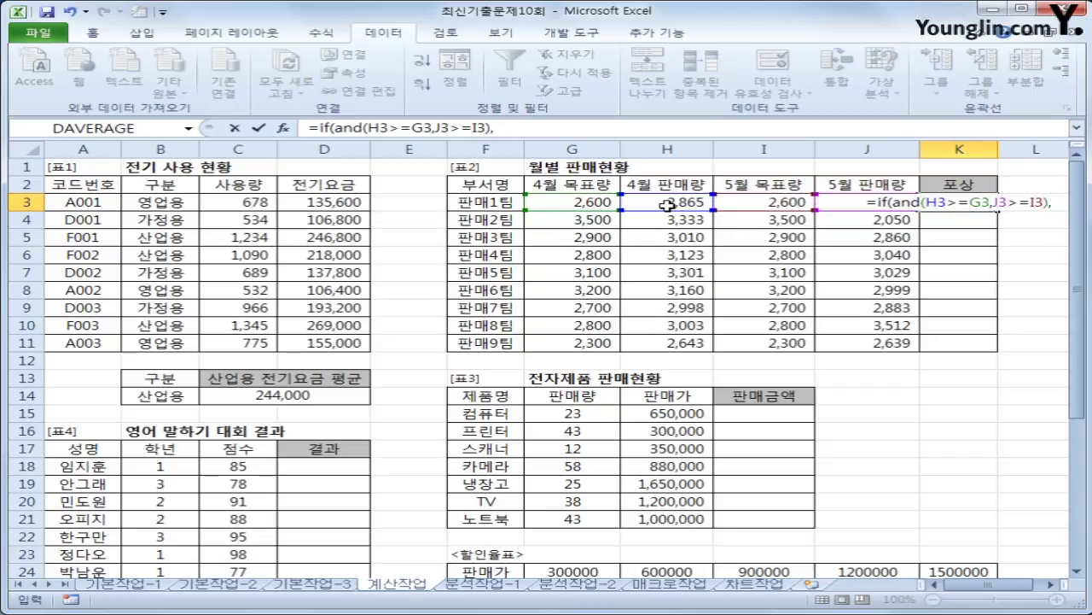
type("\"")
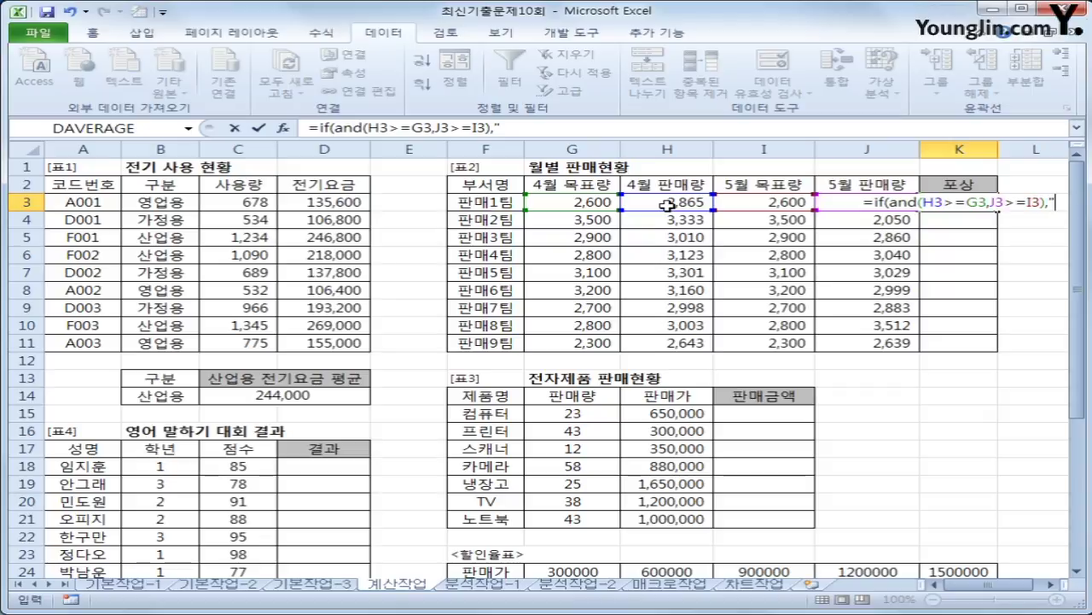
type("성과급")
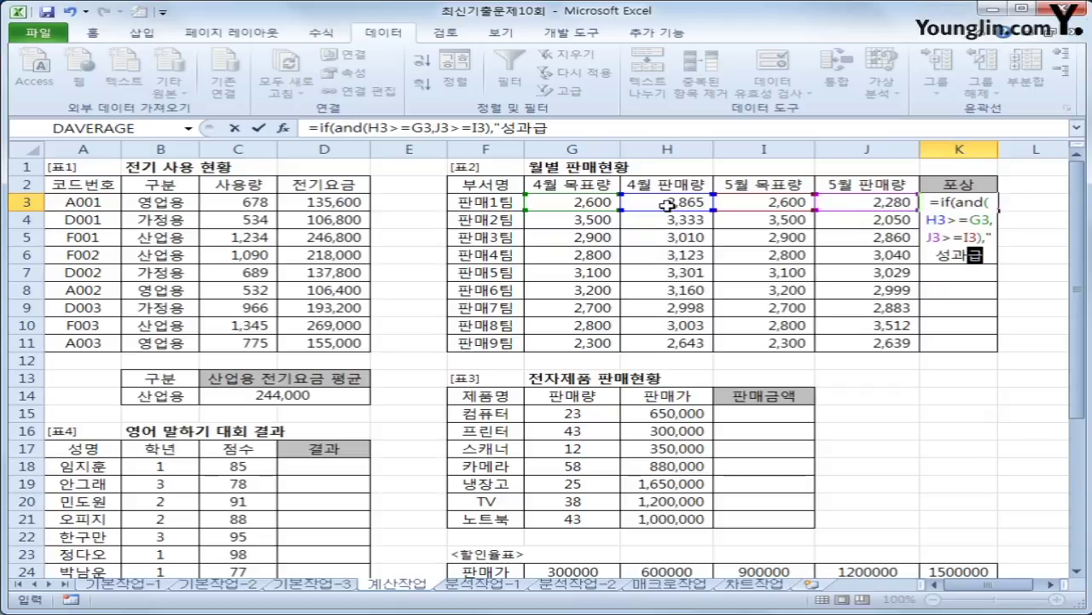
type("\",\"\"")
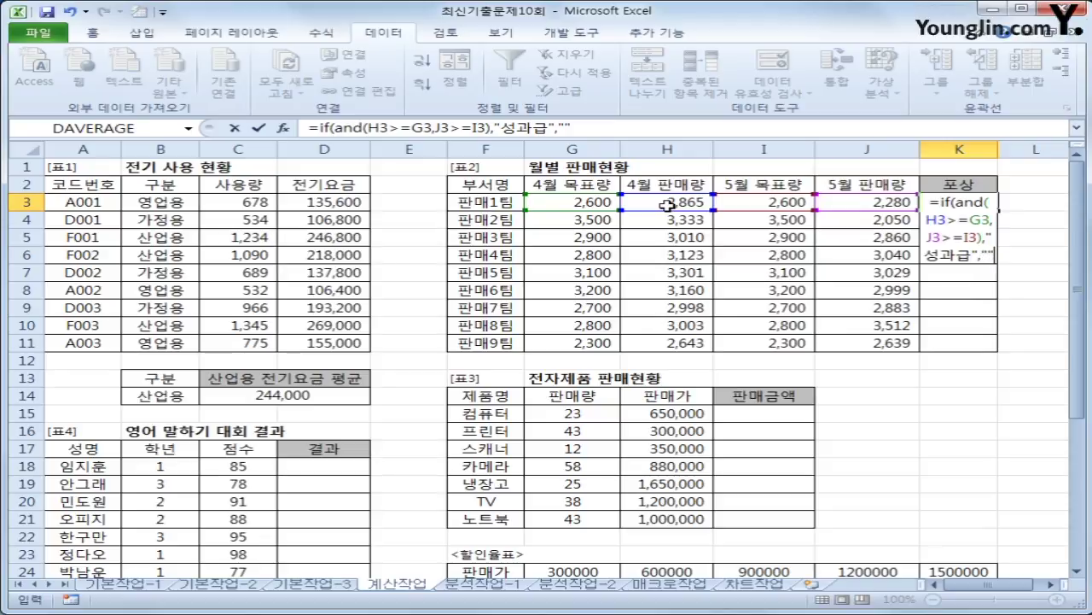
type(")")
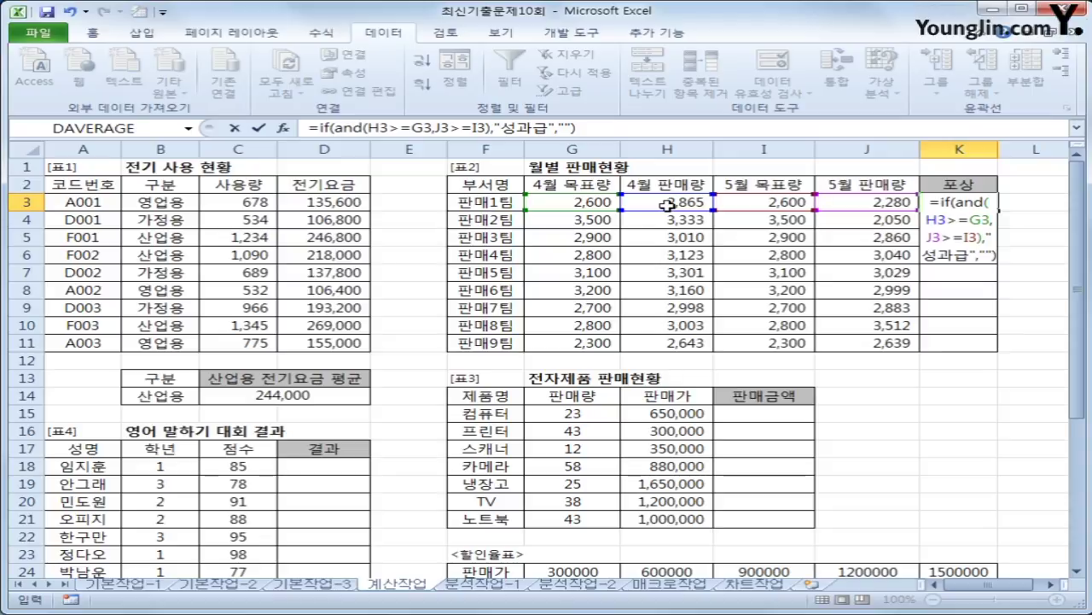
key("Return")
left_click(973, 203)
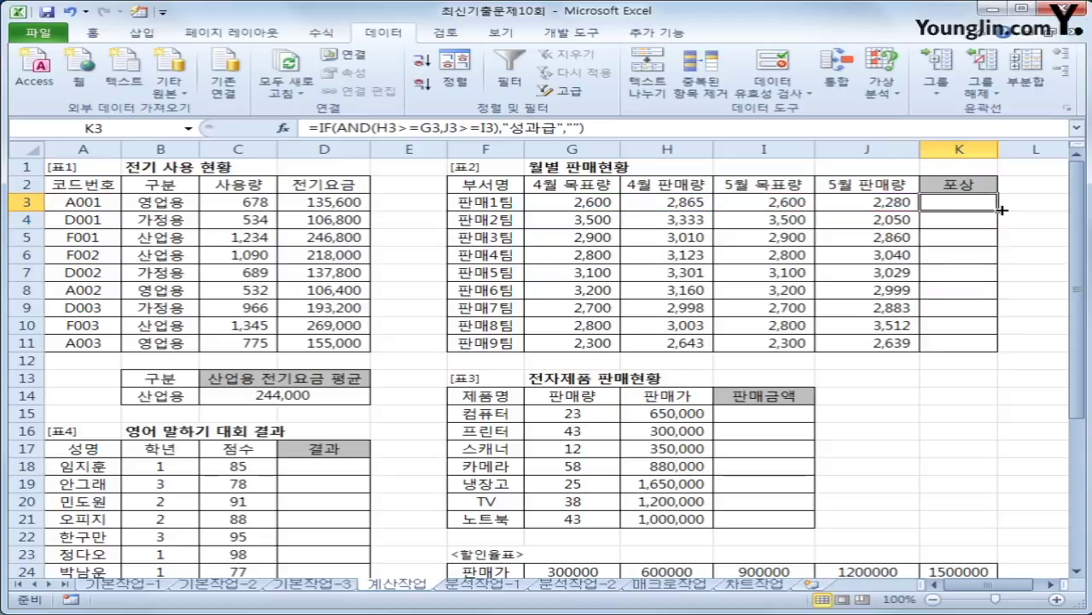
left_click_drag(1000, 210, 971, 358)
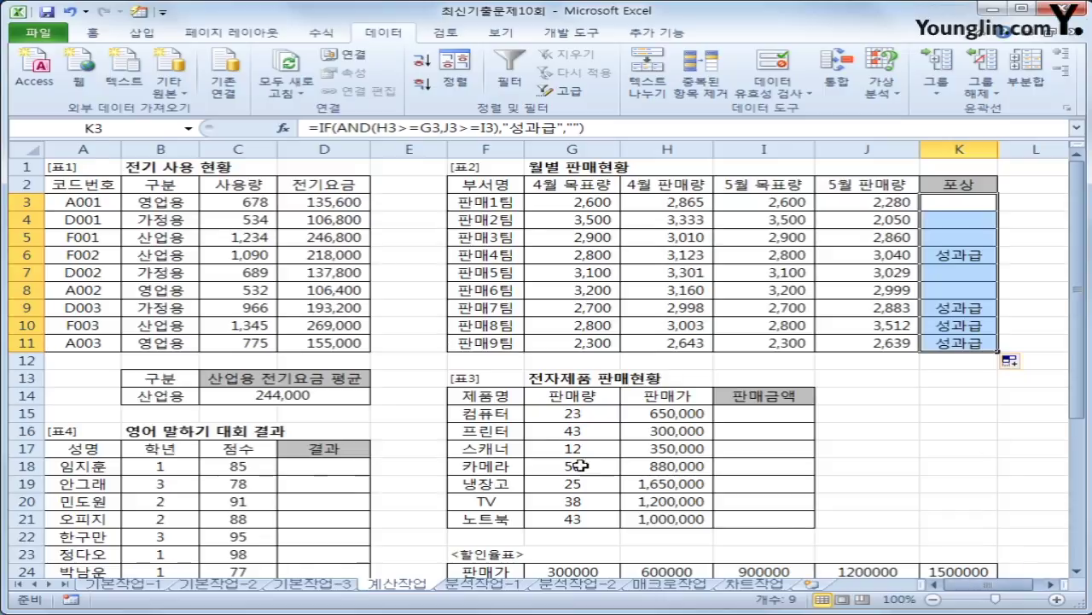
scroll(553, 454, "down", 4)
left_click(346, 253)
scroll(497, 319, "up", 4)
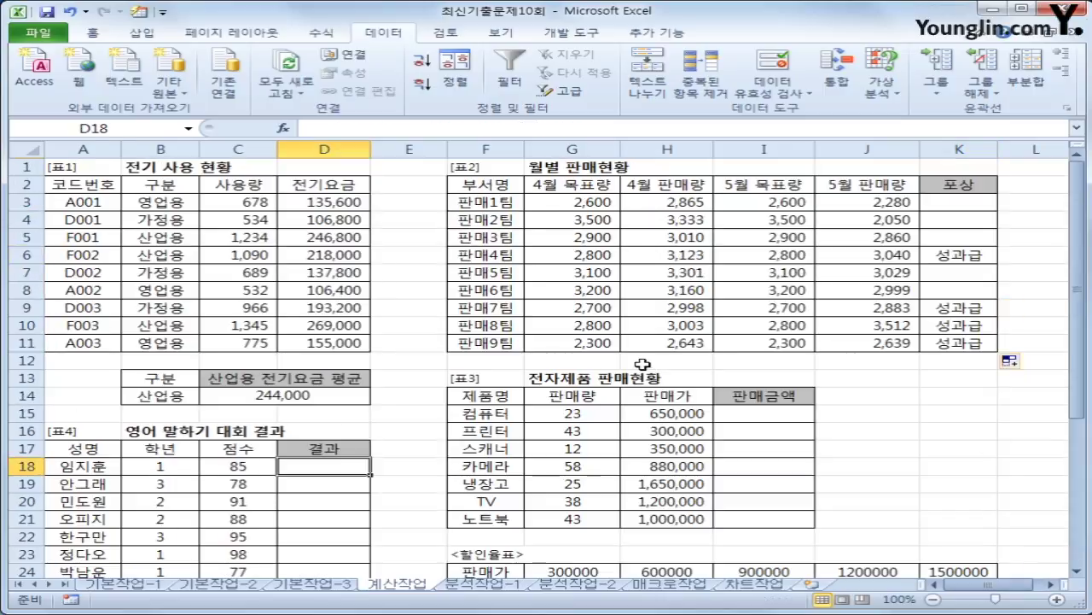
- Start an HLOOKUP formula in I15 of the 판매금액 column with the 판매가 cell H15 as the lookup value
left_click(786, 417)
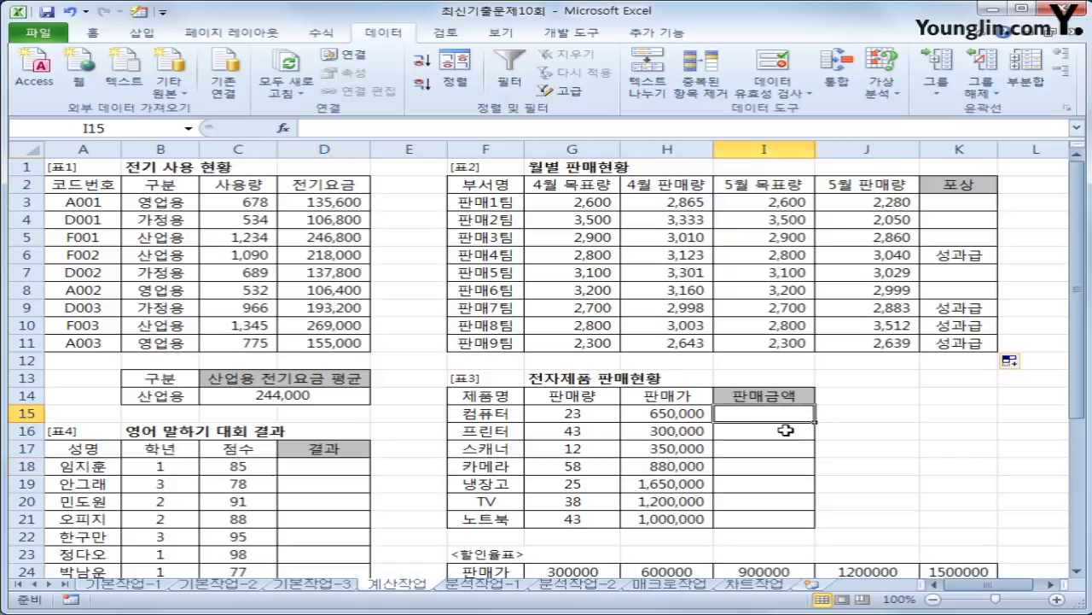
scroll(785, 430, "down", 2)
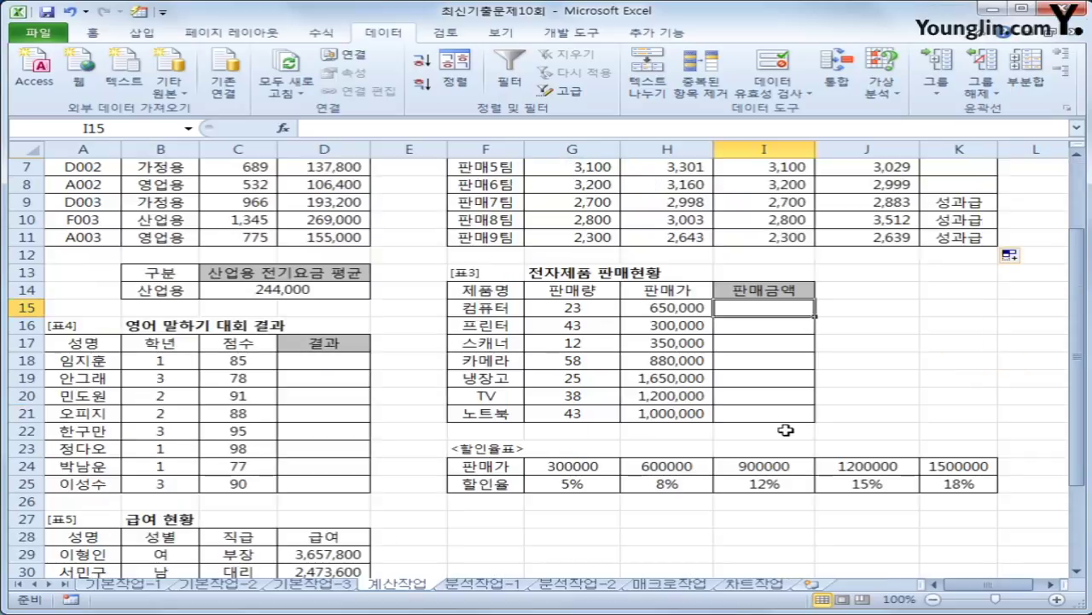
left_click(662, 301)
left_click_drag(568, 470, 958, 483)
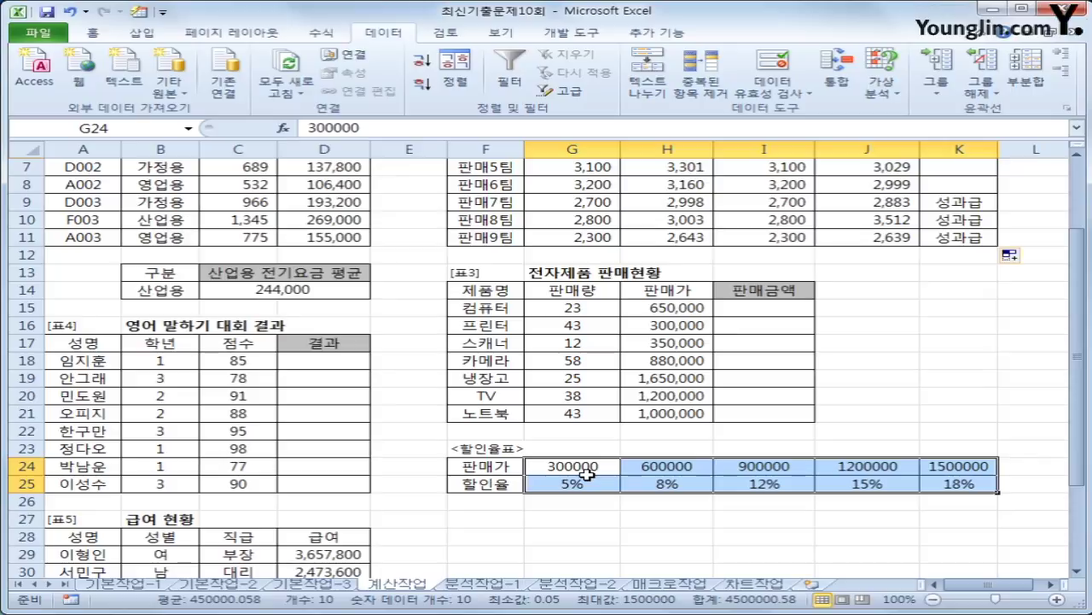
left_click(741, 310)
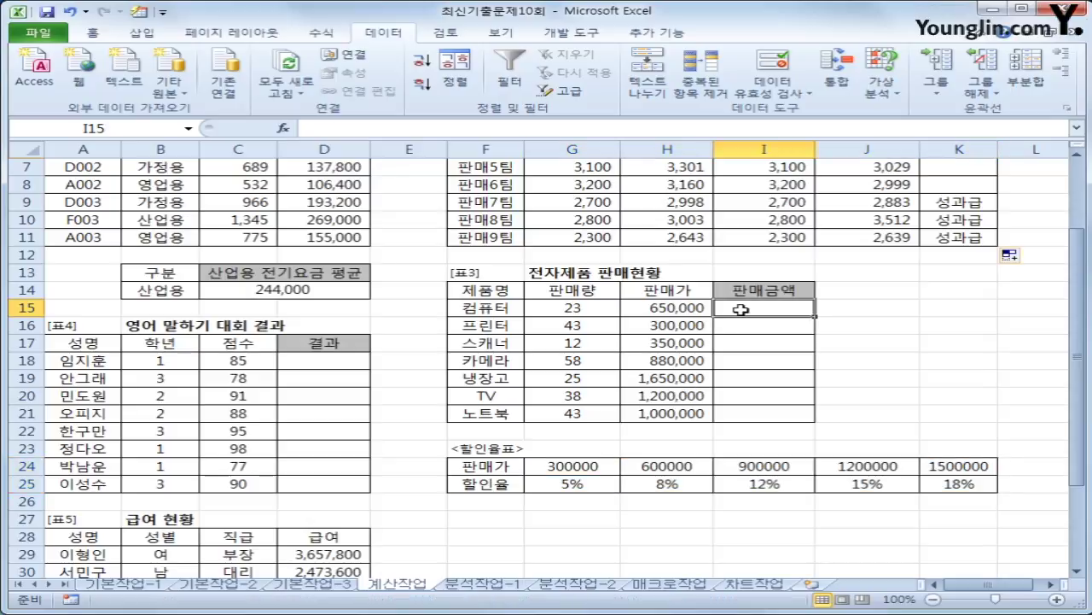
left_click(318, 33)
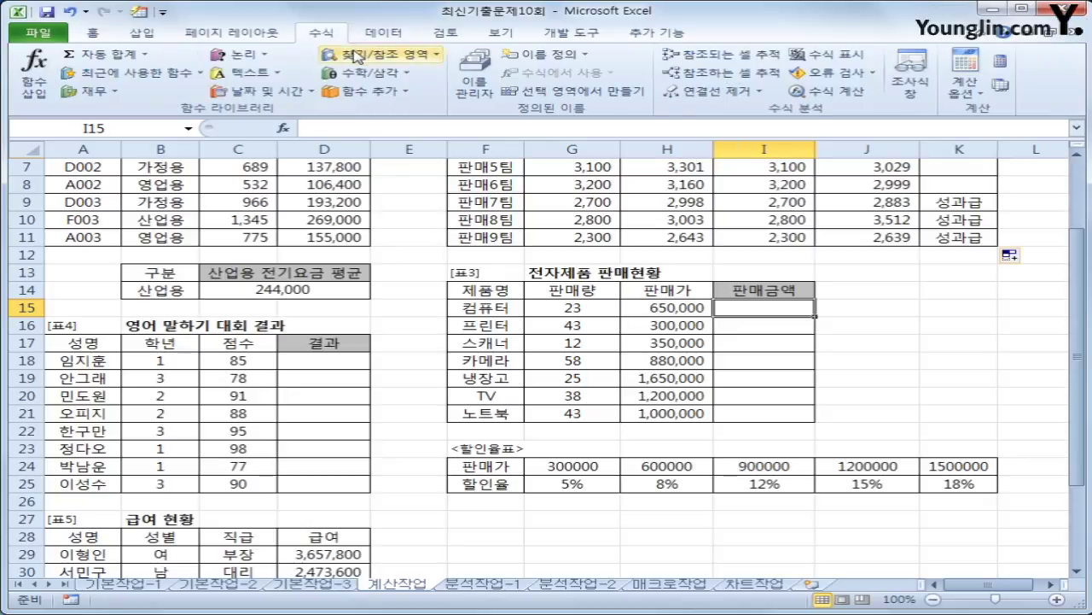
left_click(357, 54)
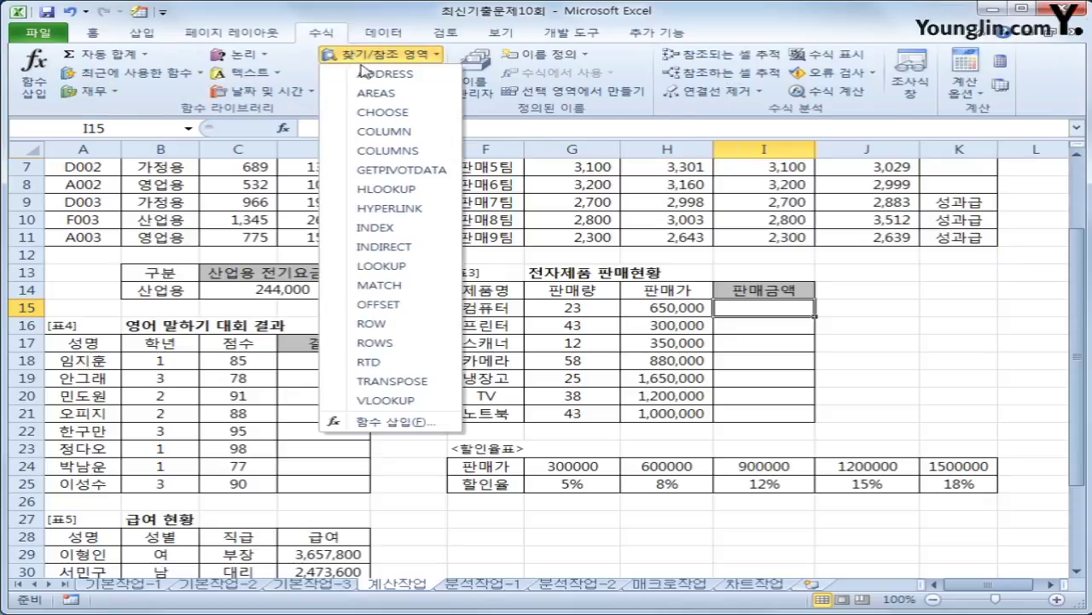
left_click(397, 189)
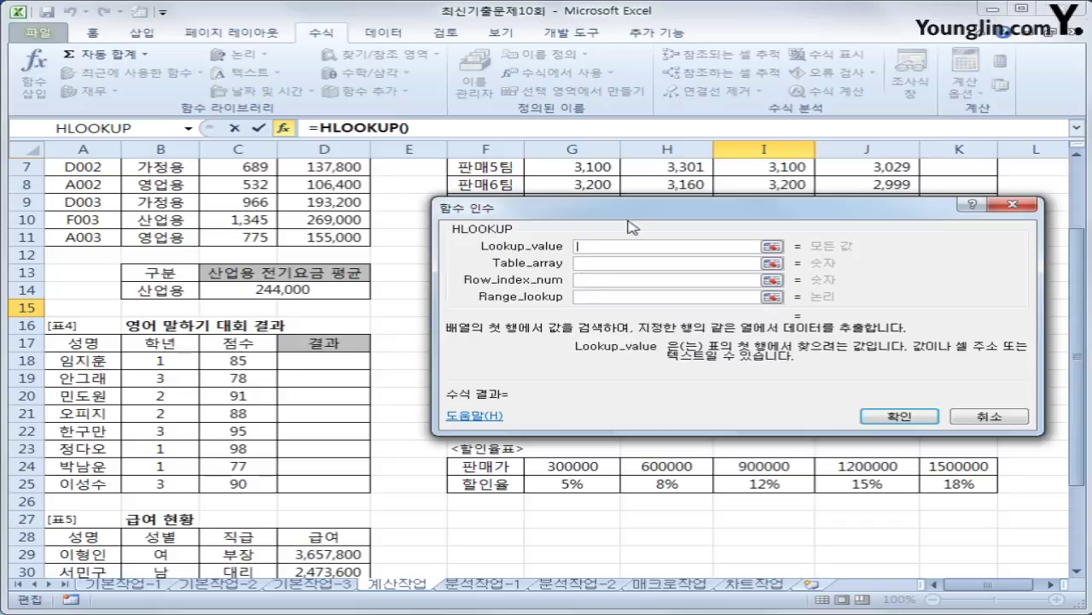
left_click_drag(636, 221, 504, 59)
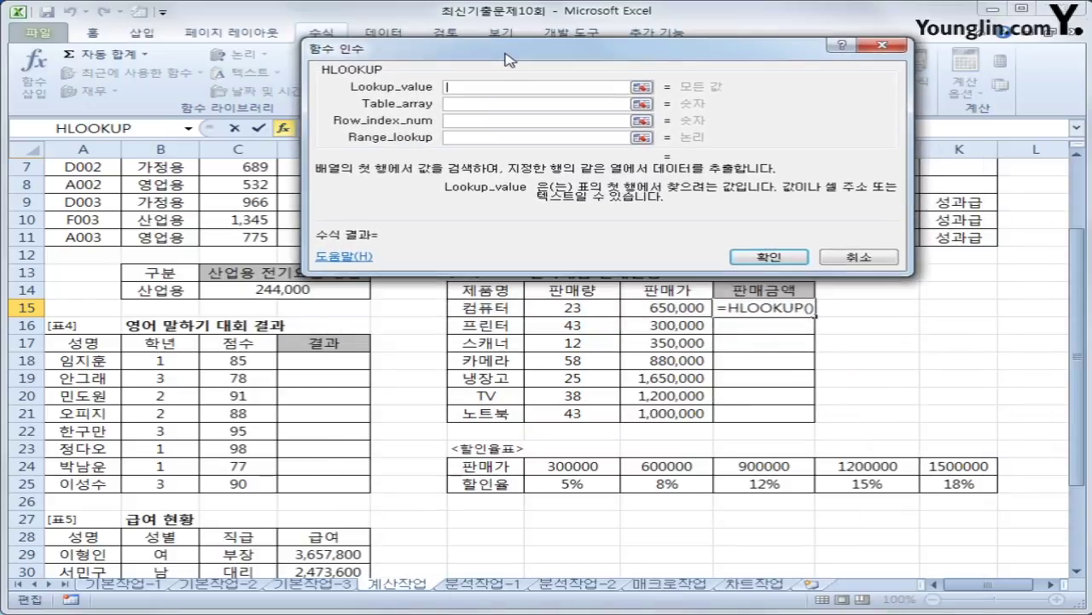
left_click(657, 307)
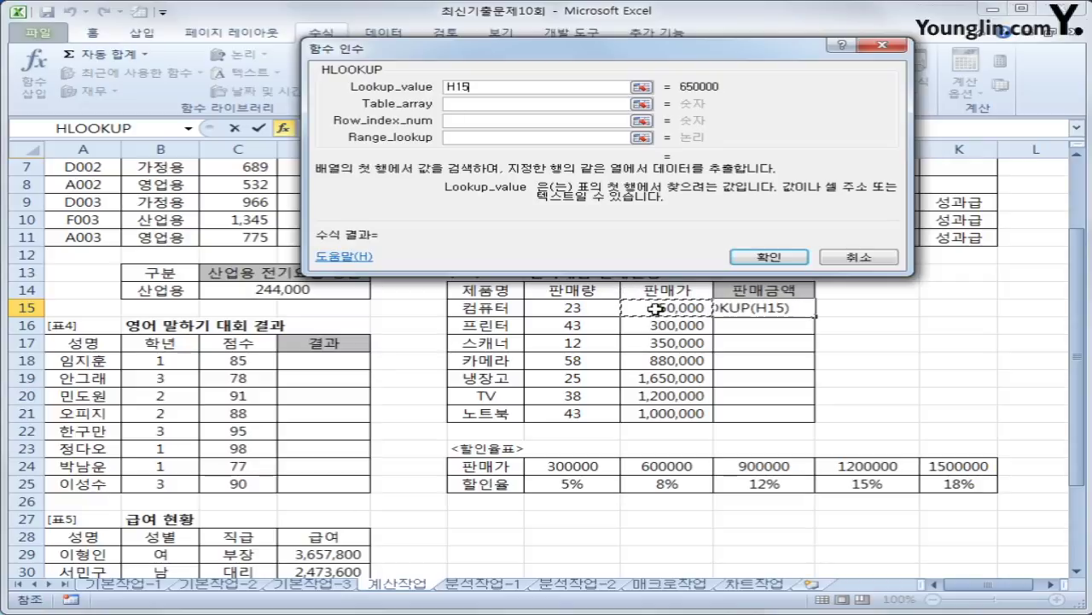
- Complete the HLOOKUP in I15 with the absolute table range $G$24:$K$25 and row index 2, leaving the range lookup blank
left_click(452, 103)
left_click_drag(570, 466, 927, 484)
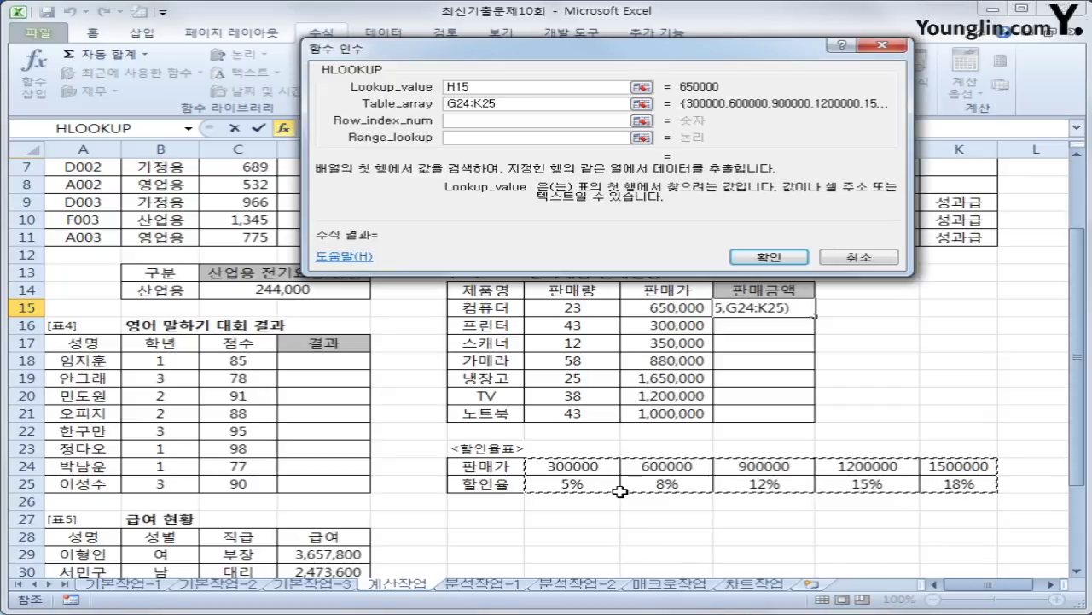
key("F4")
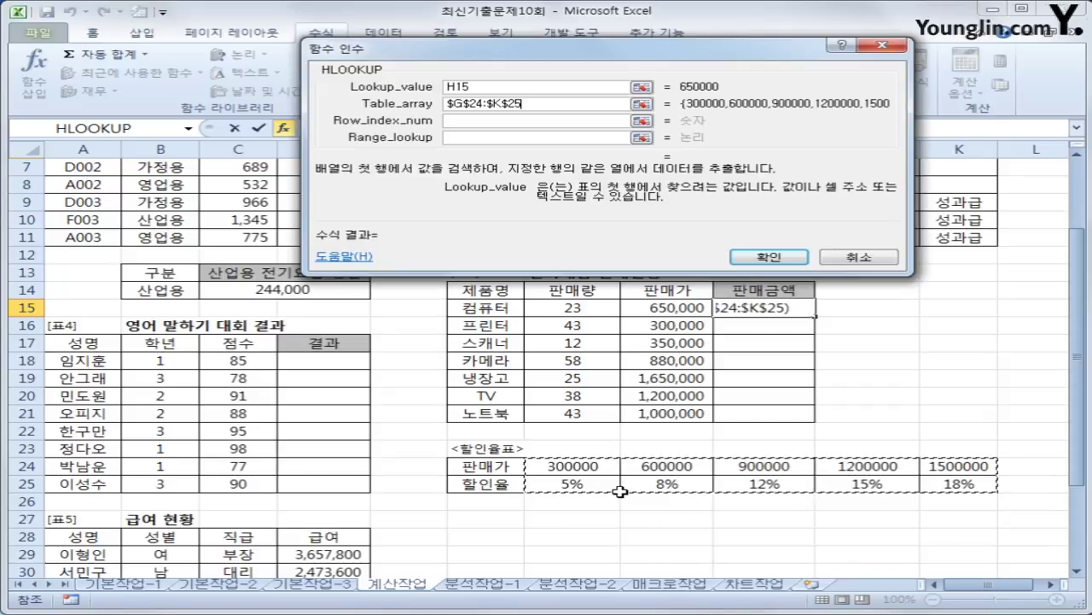
left_click(493, 121)
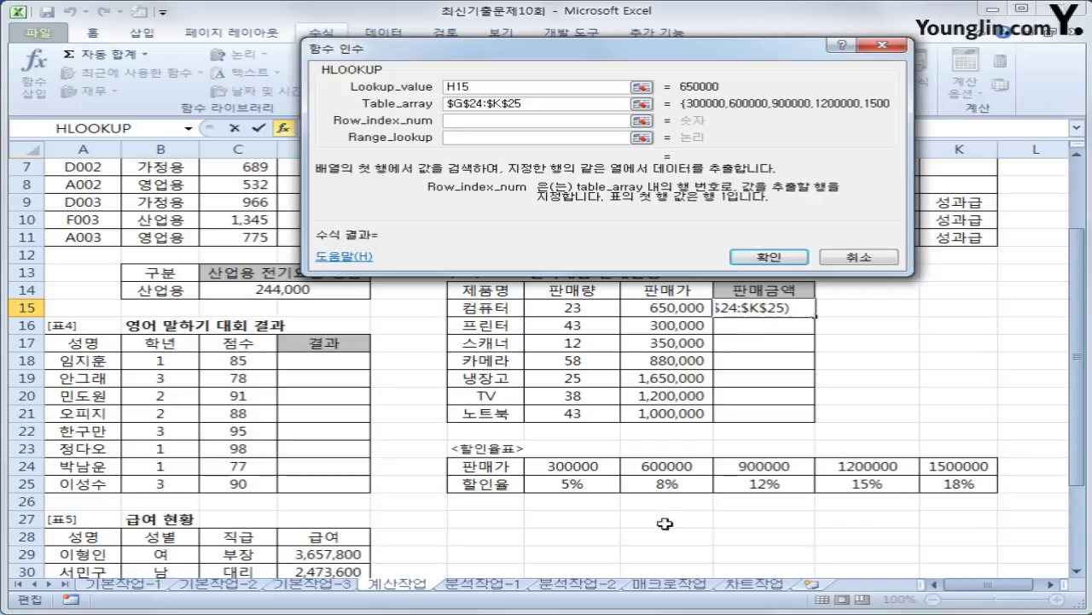
type("2")
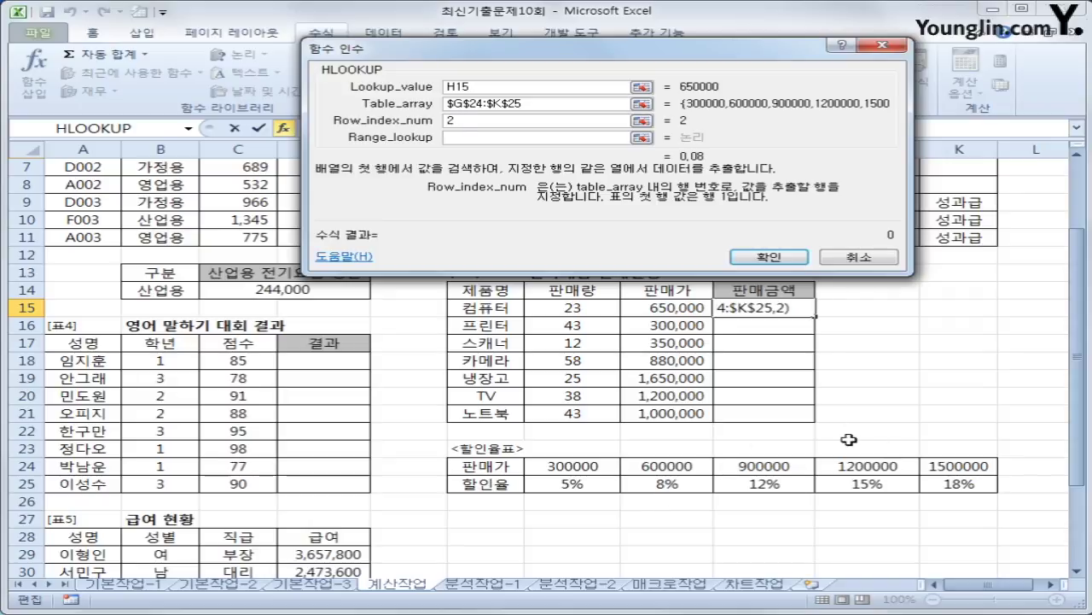
key("Tab")
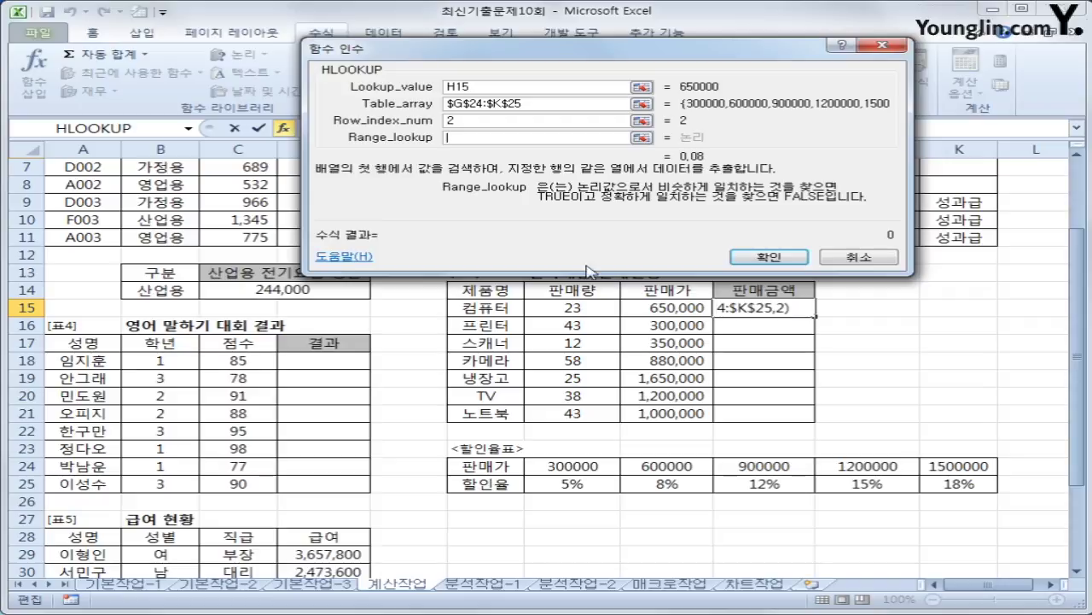
left_click(750, 257)
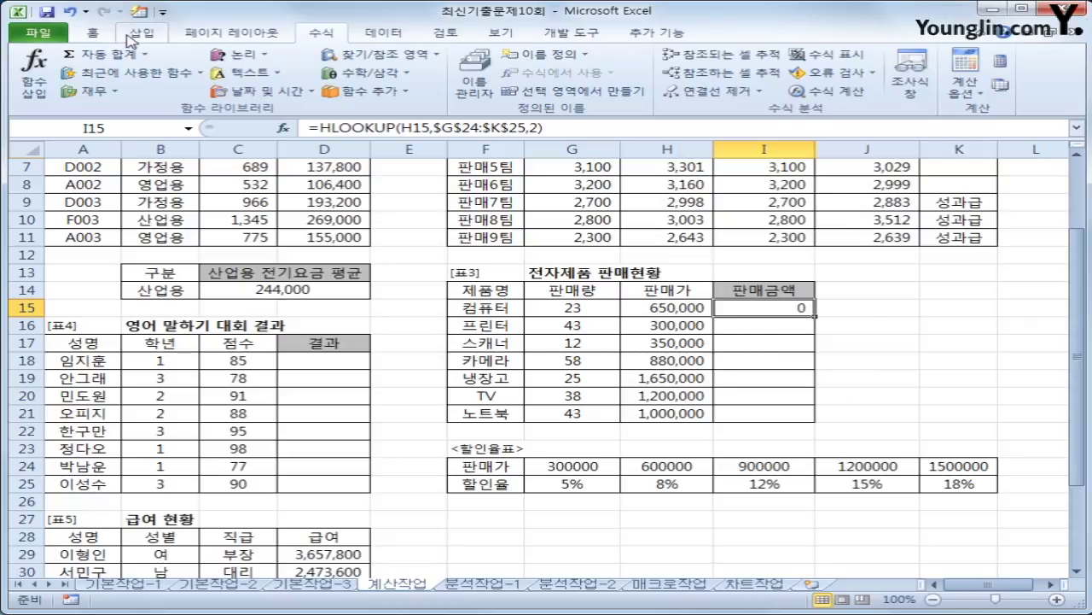
- Format I15 as a percentage and fill it down to I21 to check the discount rates, and undo both changes
left_click(94, 33)
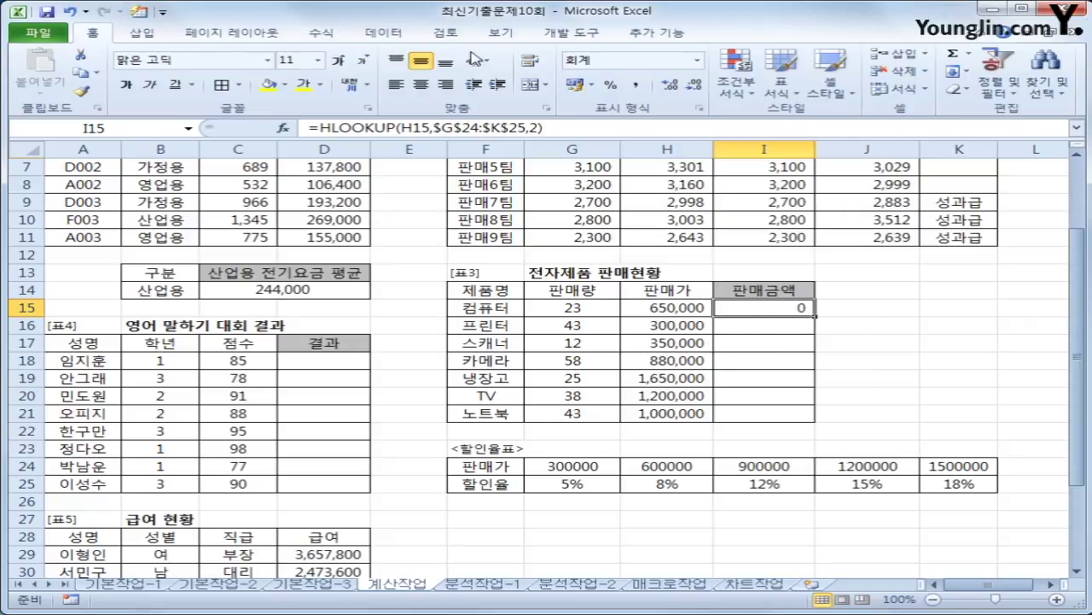
left_click(612, 85)
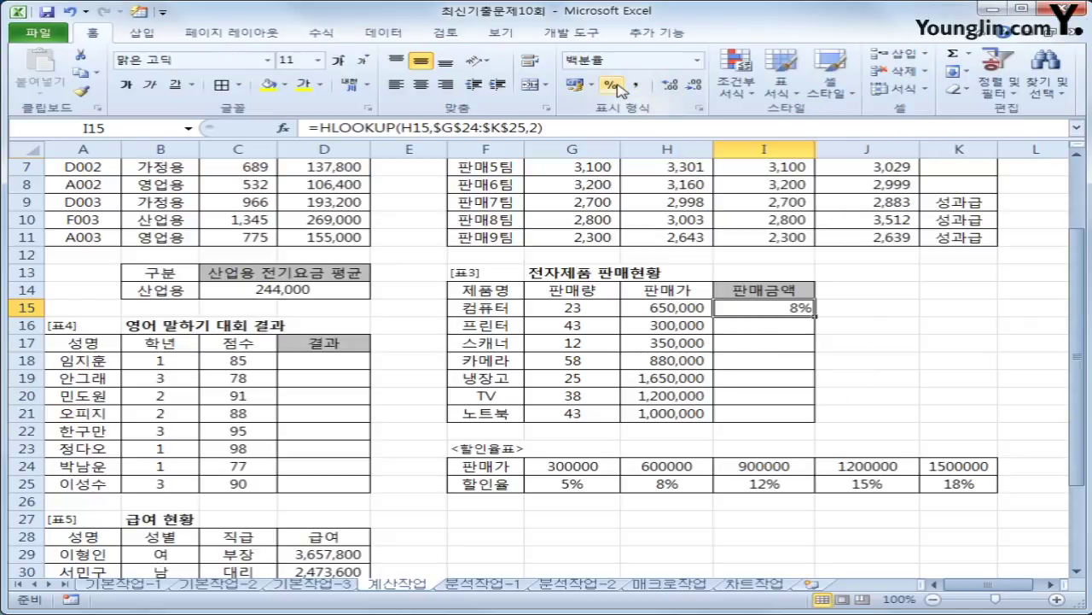
left_click_drag(815, 316, 825, 418)
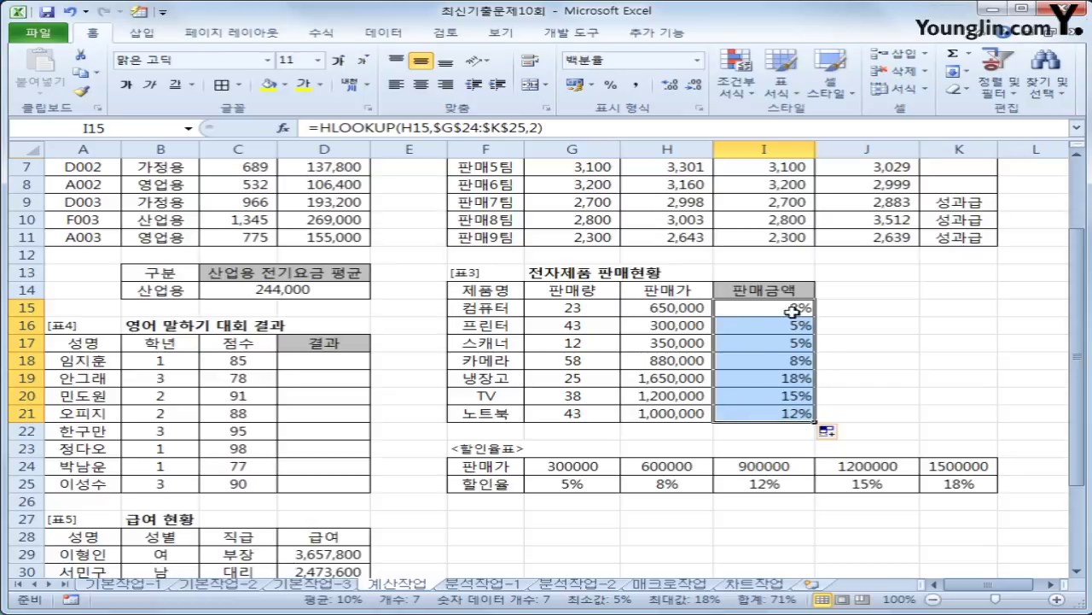
left_click(70, 12)
left_click(69, 12)
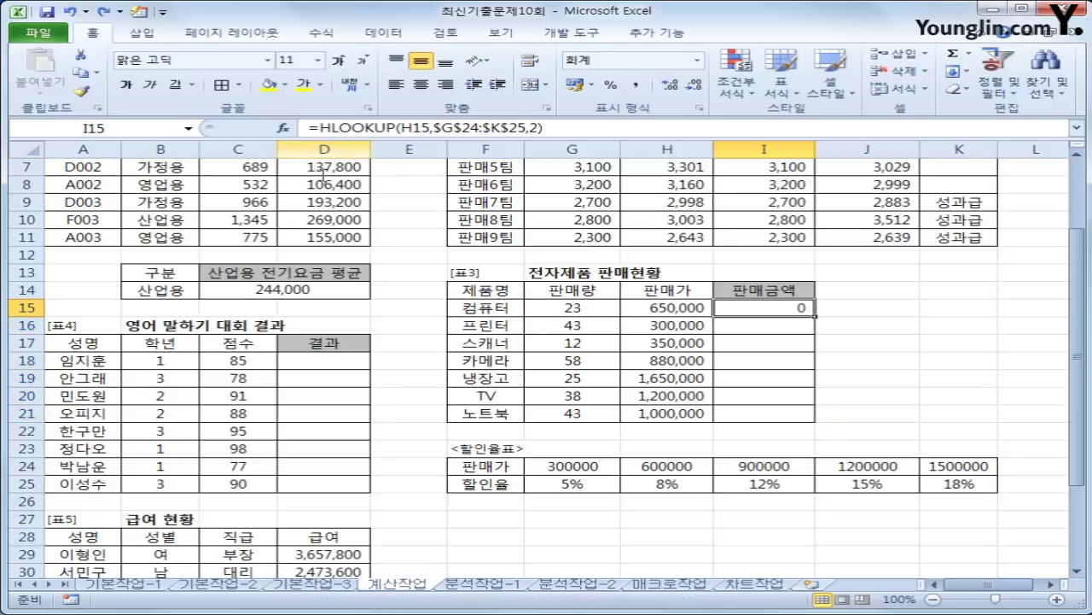
- Change the I15 formula to =G15*H15*(1-HLOOKUP(H15,$G$24:$K$25,2)) and fill it down to I21
key("F2")
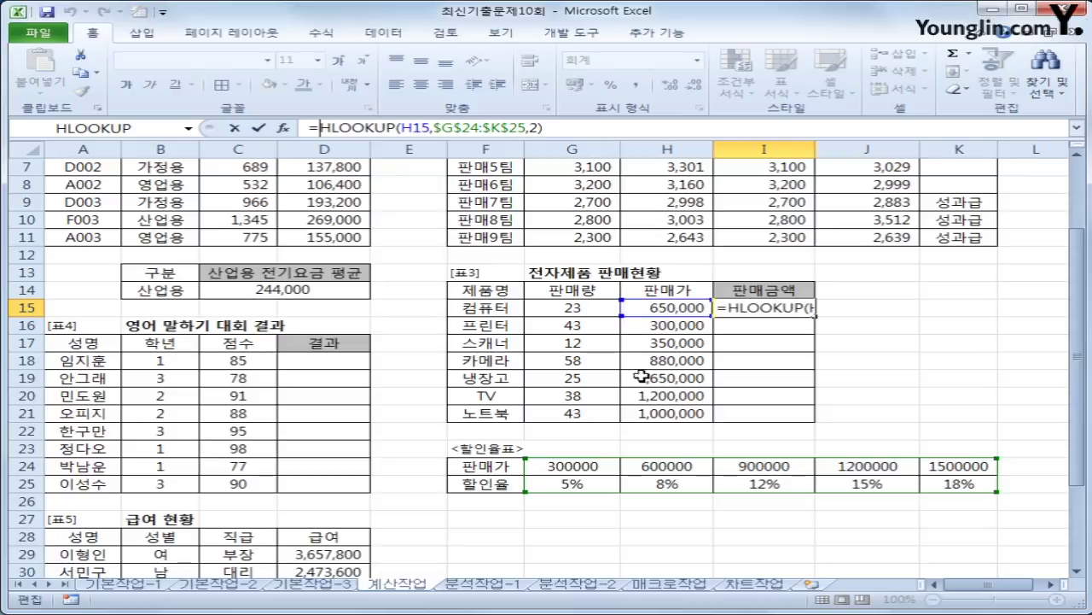
left_click(571, 304)
type("*")
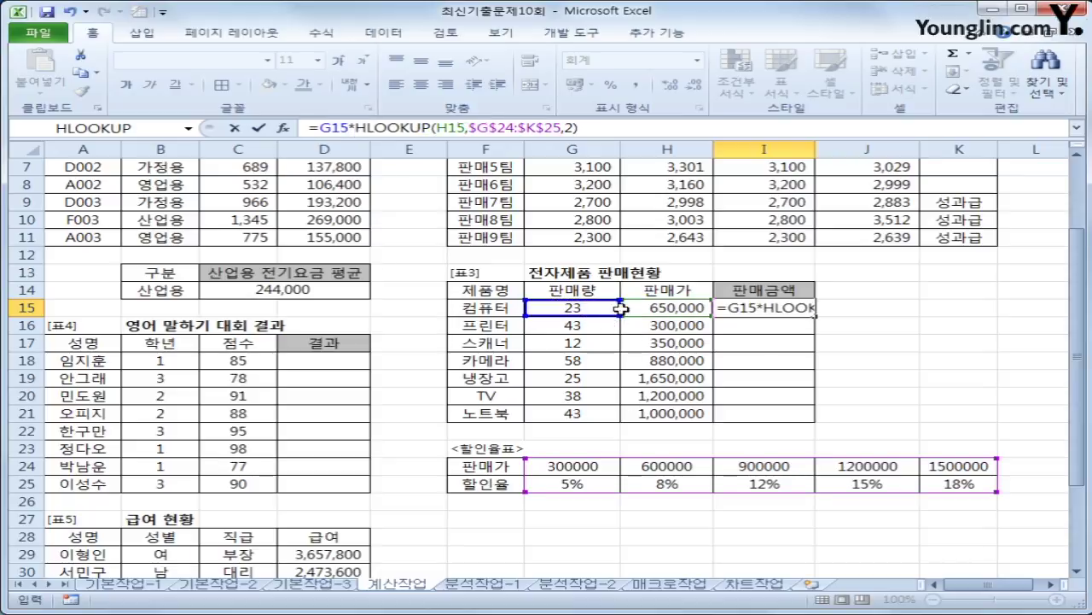
left_click(654, 308)
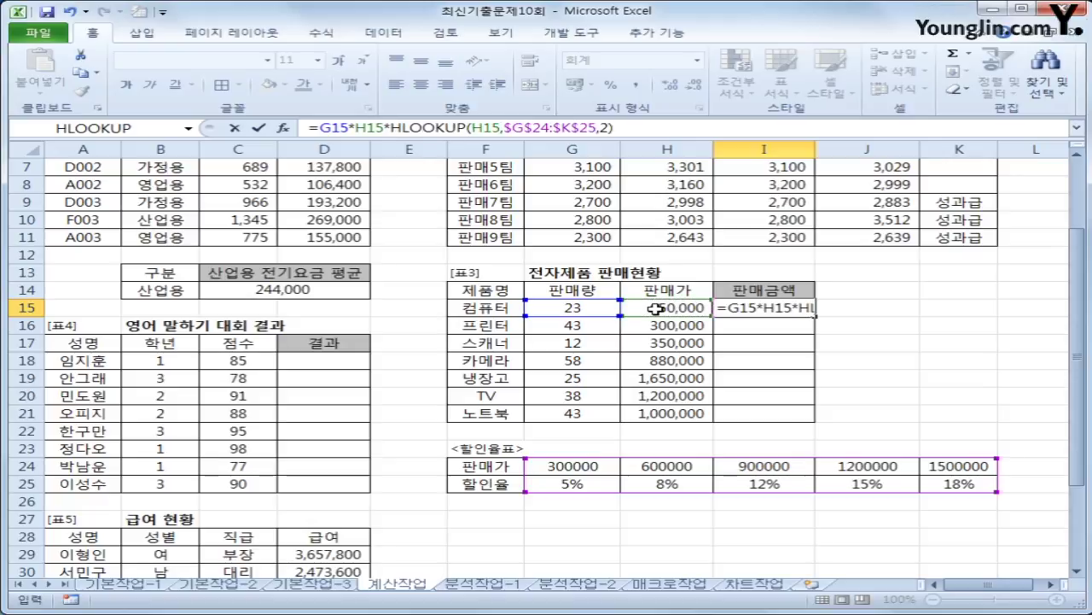
type("(1-")
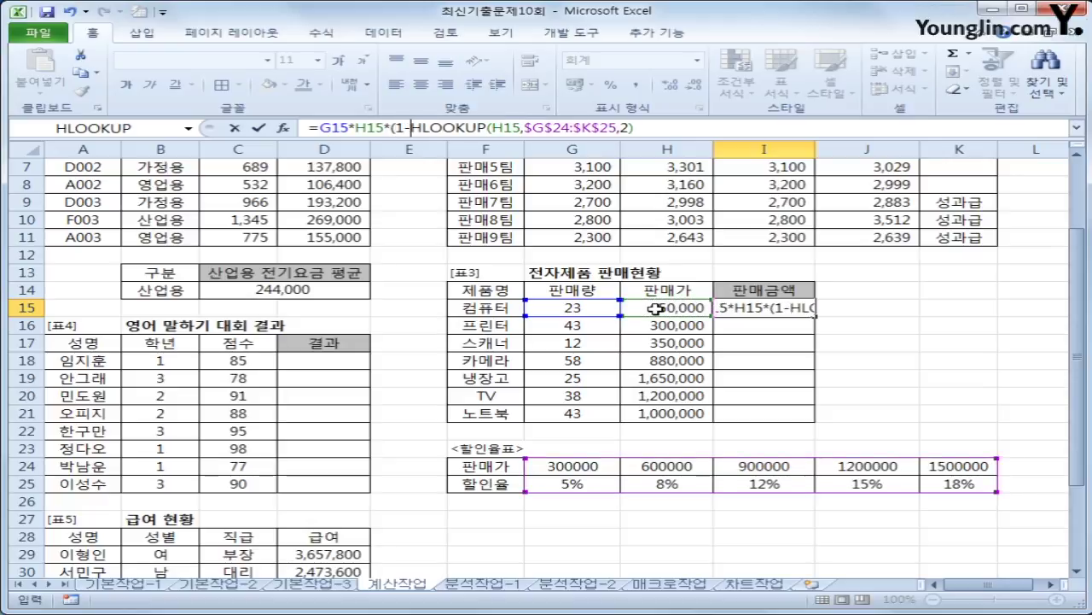
left_click(635, 128)
type(")")
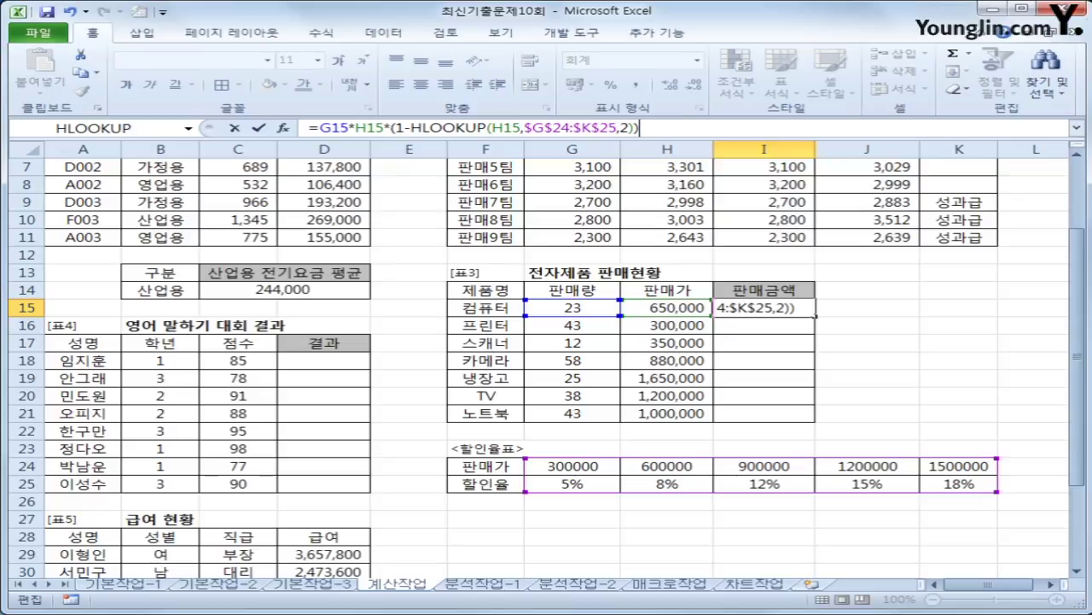
key("Return")
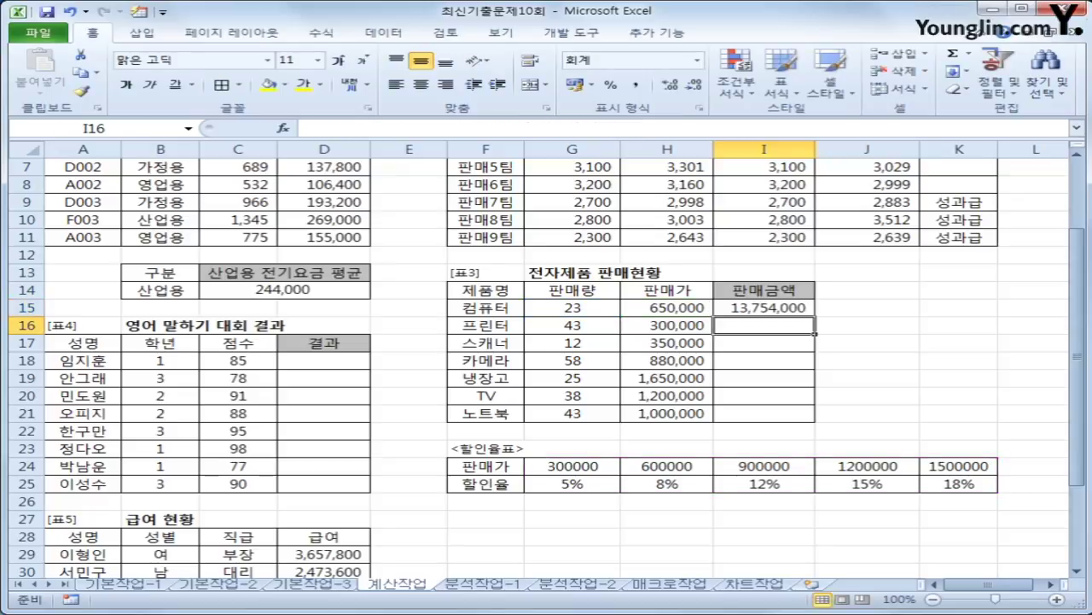
left_click(768, 308)
left_click_drag(816, 317, 817, 420)
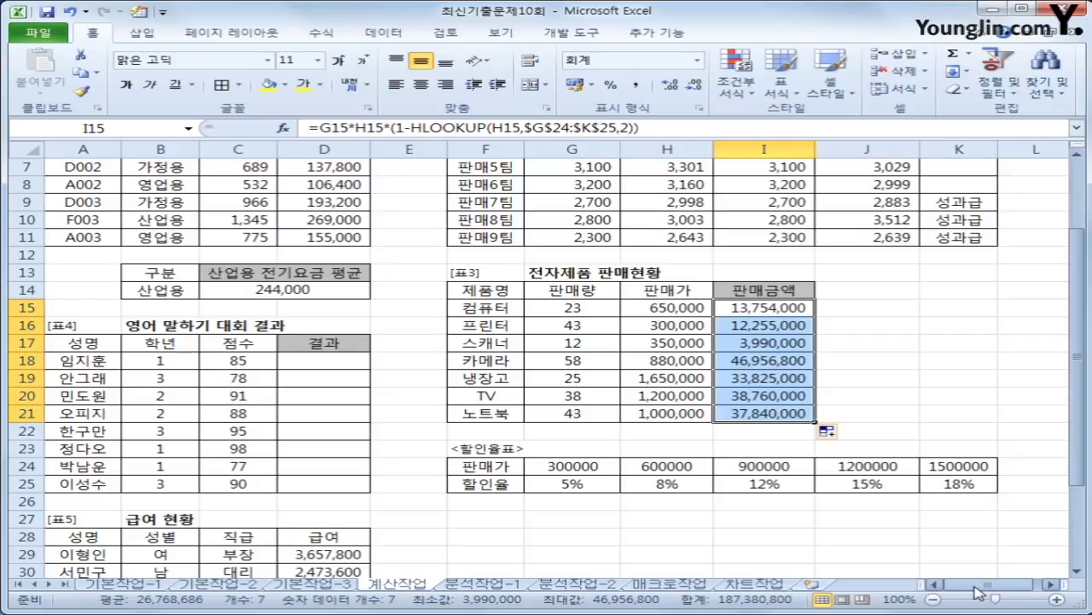
- Enter =RANK(C18,$C$18:$C$25) in D18 to rank the first 점수 value in the 결과 column of 표4
left_click(291, 359)
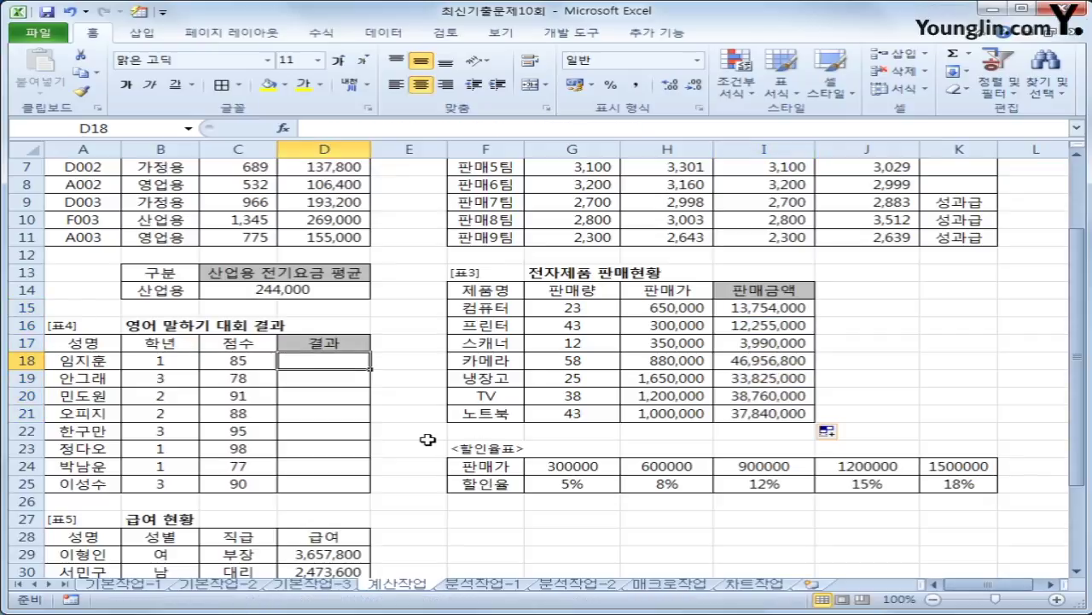
scroll(427, 439, "down", 4)
scroll(425, 440, "up", 2)
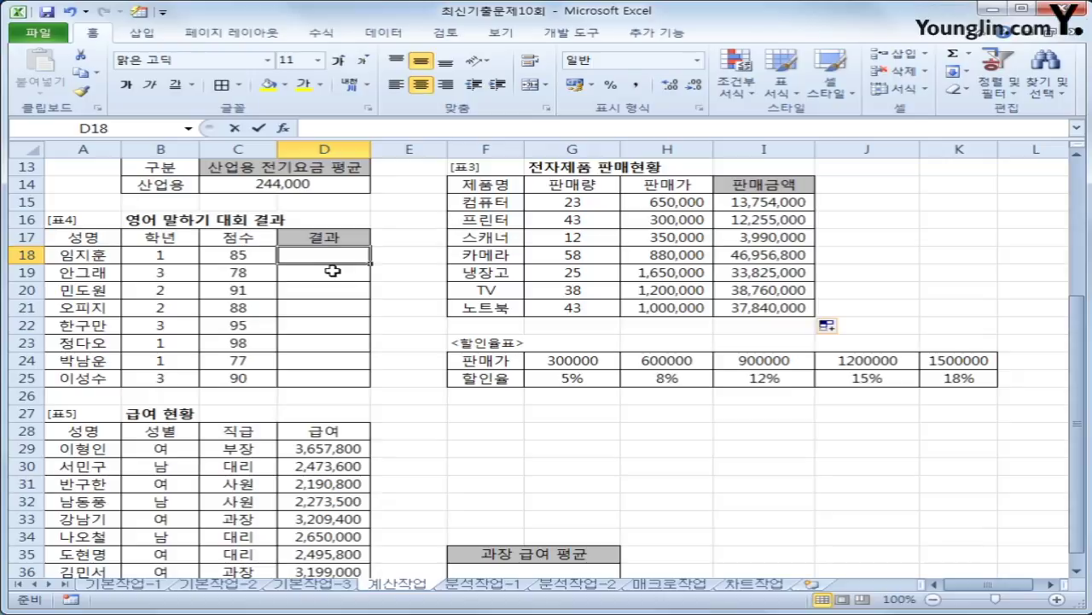
type("=rank(")
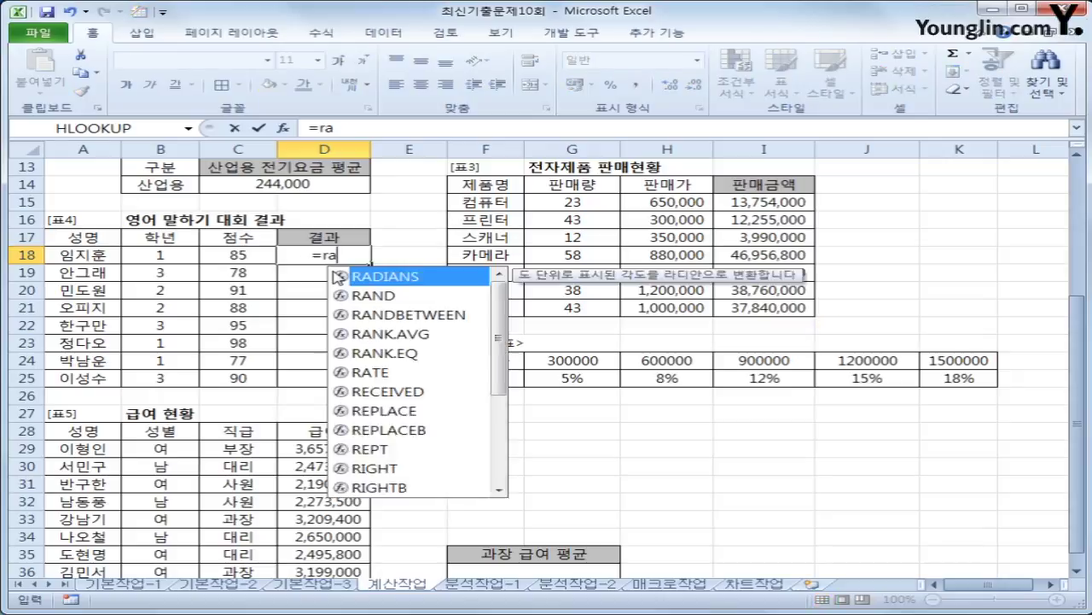
key("Left")
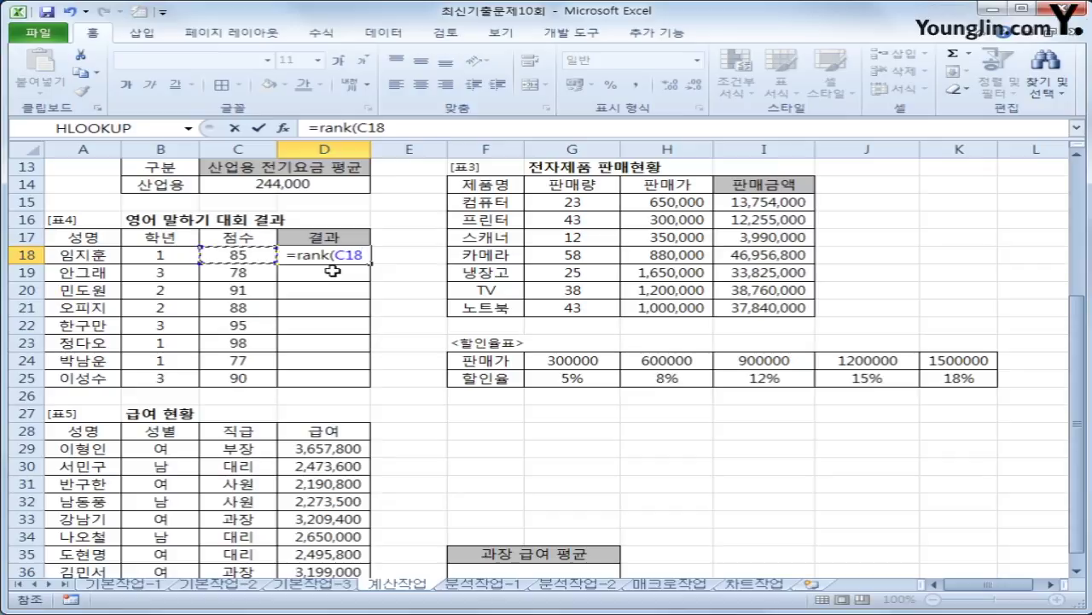
type(",")
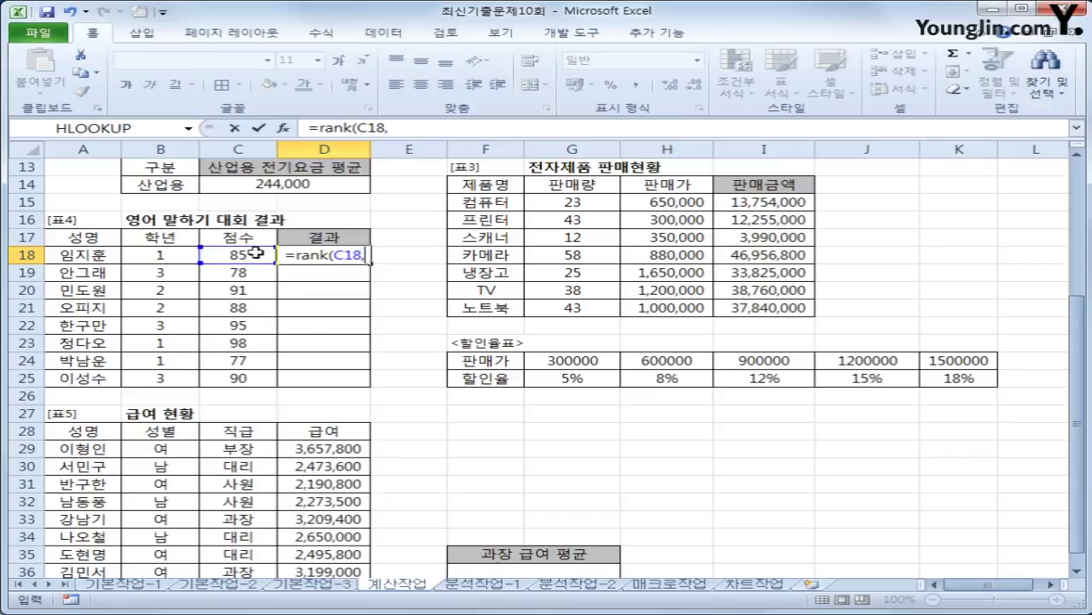
left_click_drag(234, 254, 238, 373)
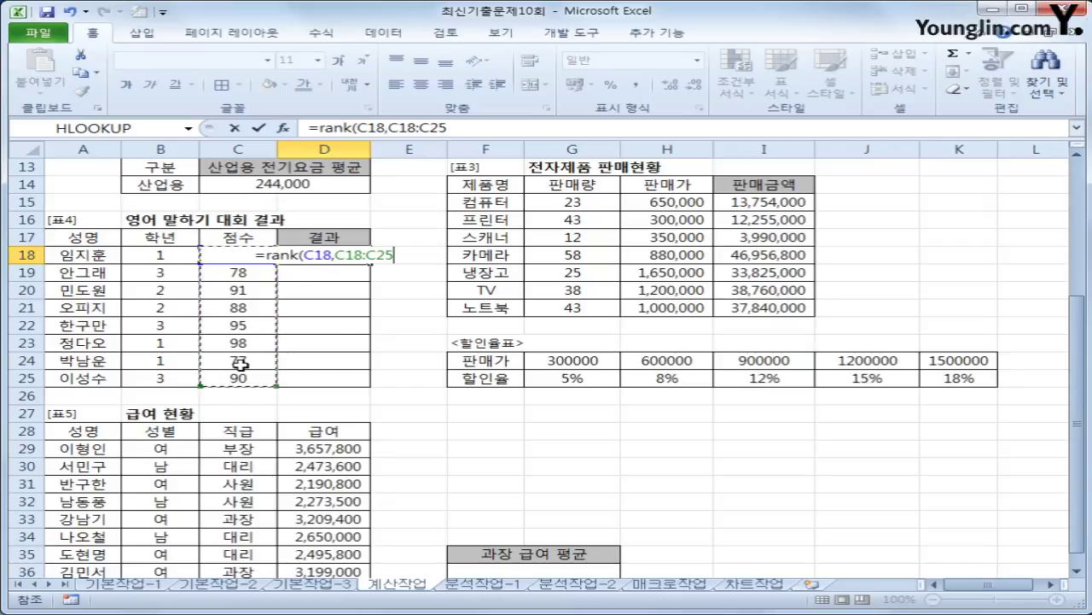
key("F4")
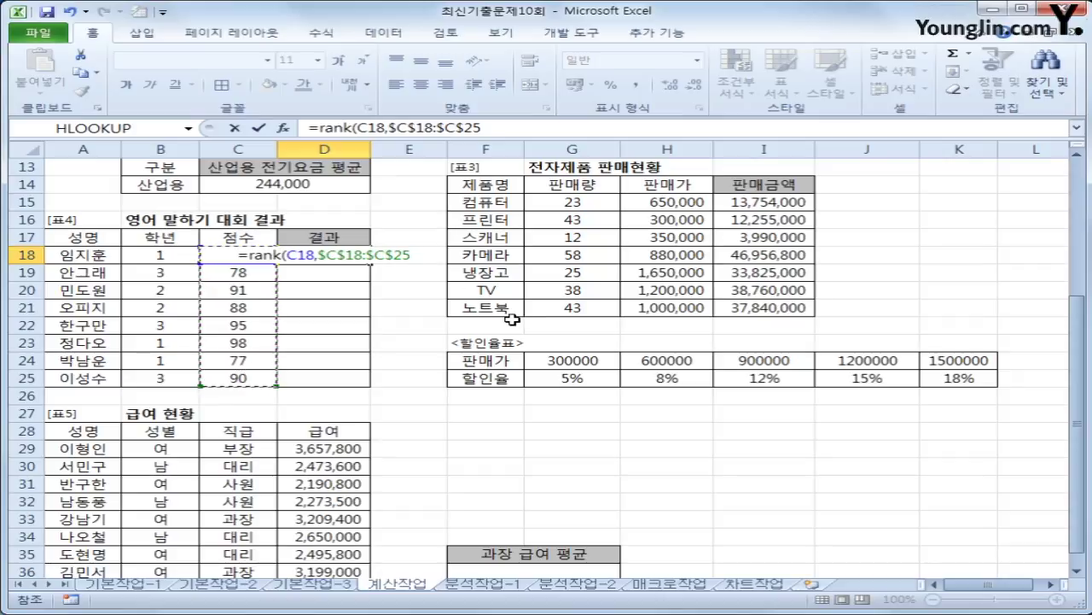
type(")")
key("Return")
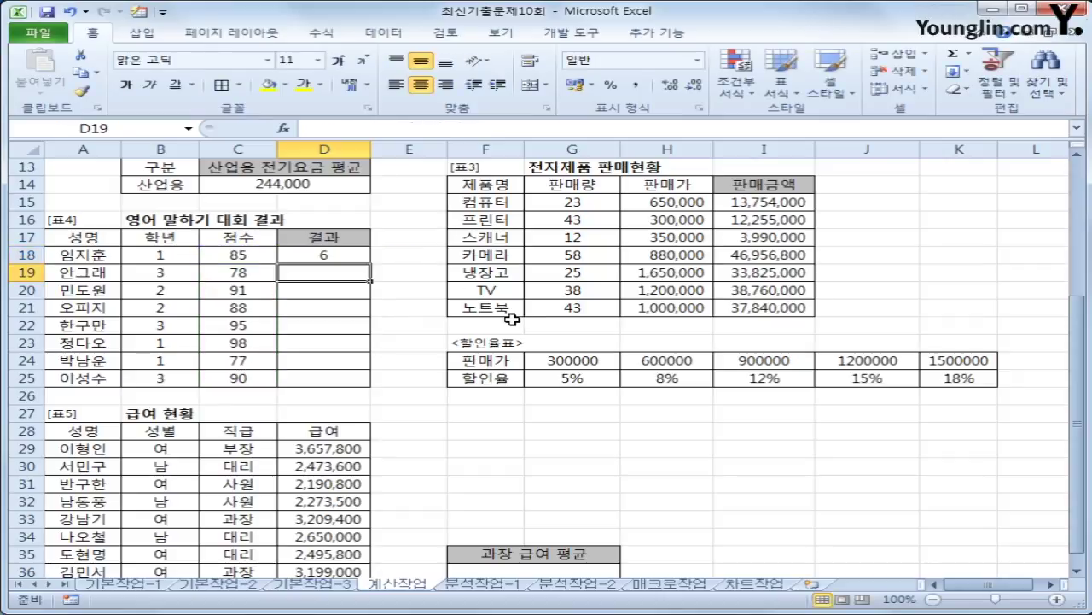
left_click(352, 256)
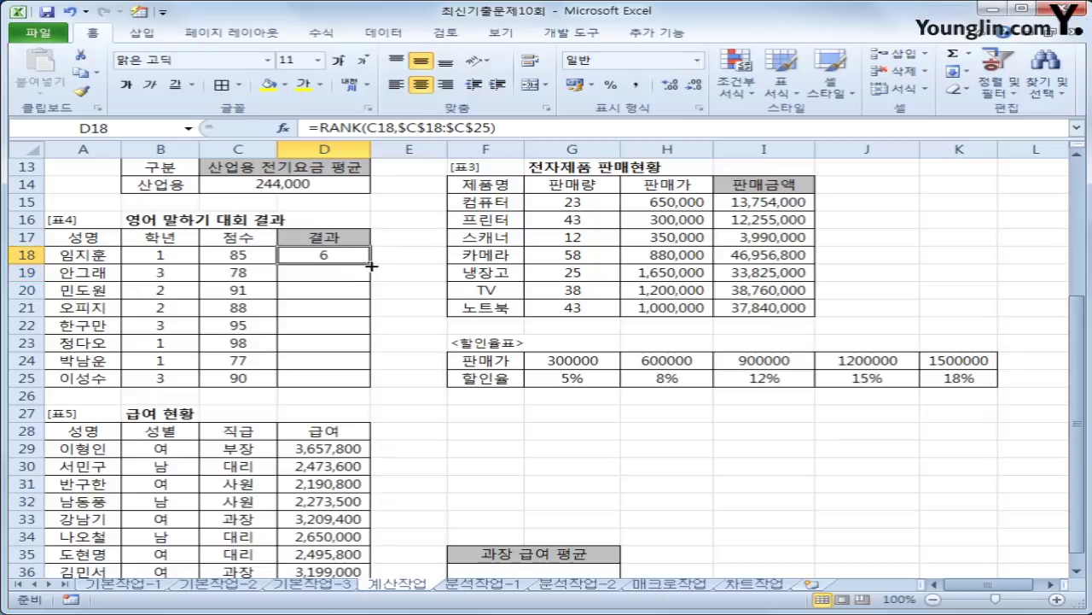
- Fill the RANK formula from D18 down to D25 and check the ranks in the 결과 column
left_click_drag(370, 263, 367, 383)
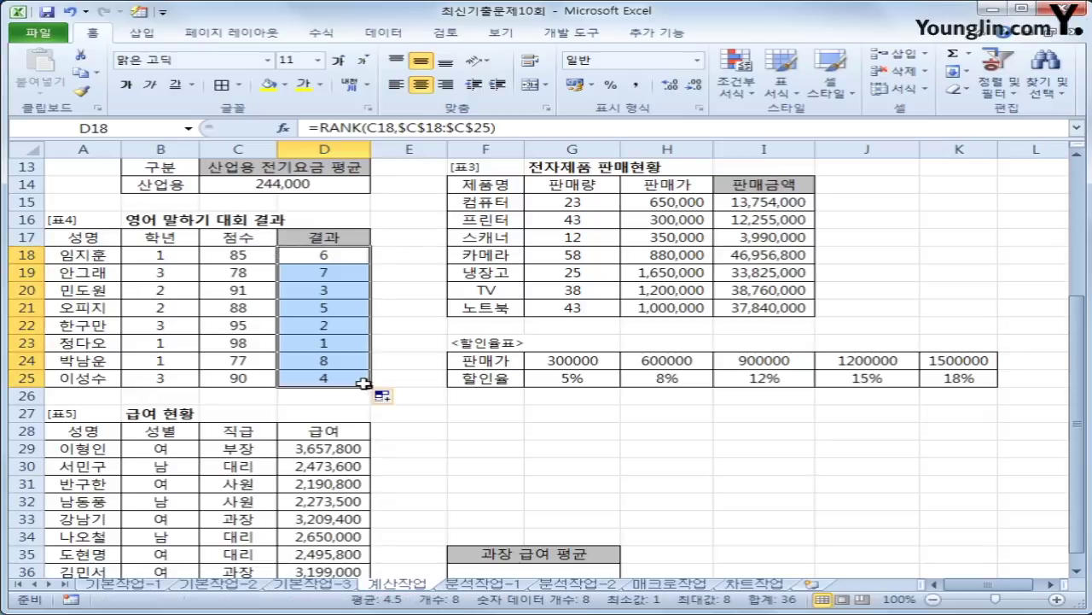
left_click(354, 344)
left_click(342, 358)
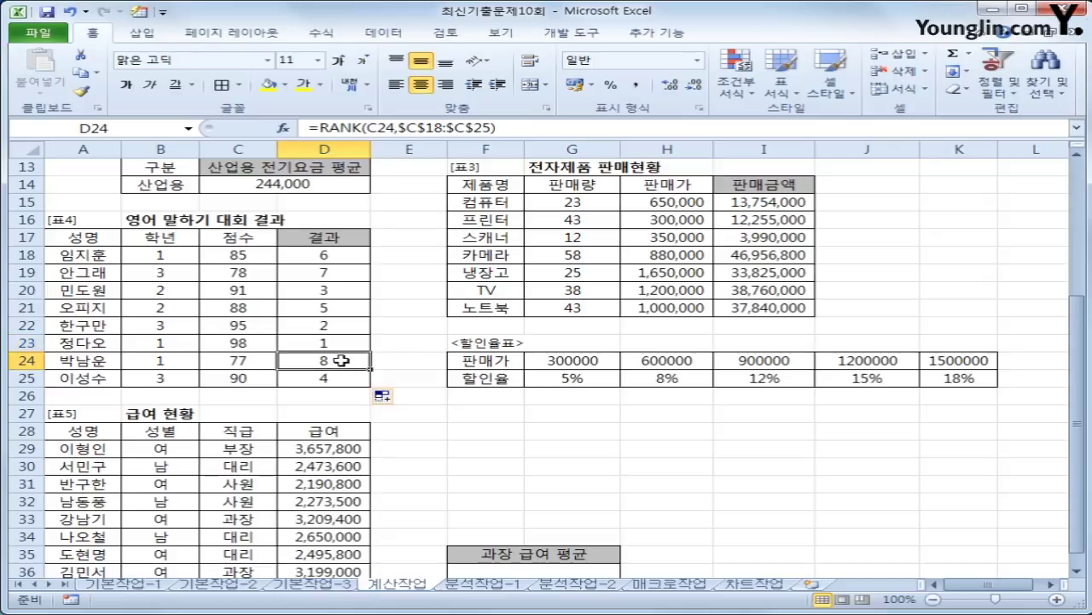
- Replace the D18 formula with a CHOOSE function that uses RANK(C18,$C$18:$C$25) as its Index_num
left_click(336, 262)
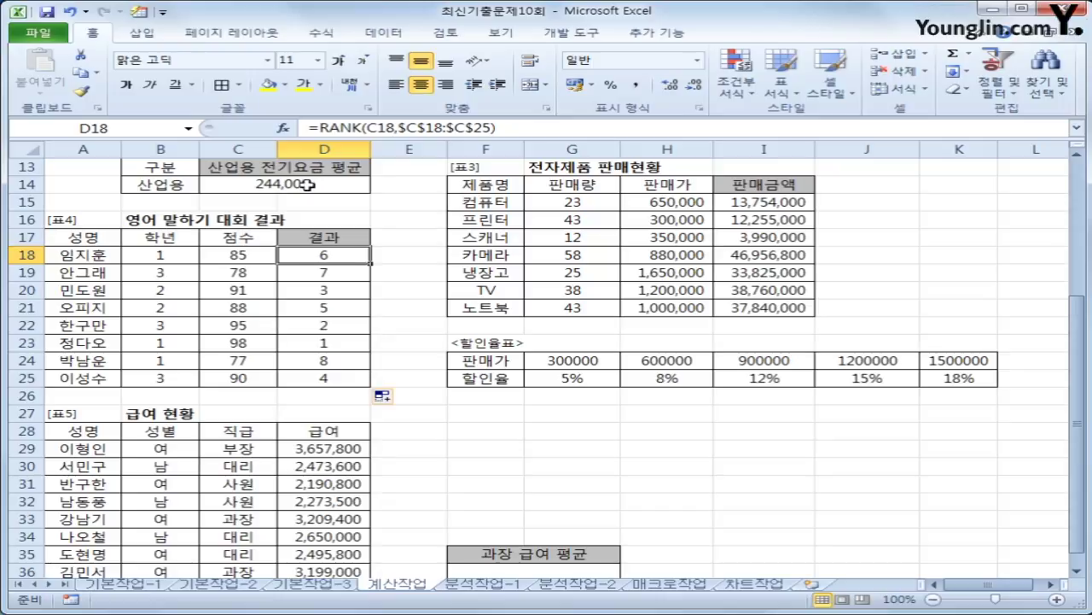
left_click_drag(317, 127, 557, 130)
key("ctrl+c")
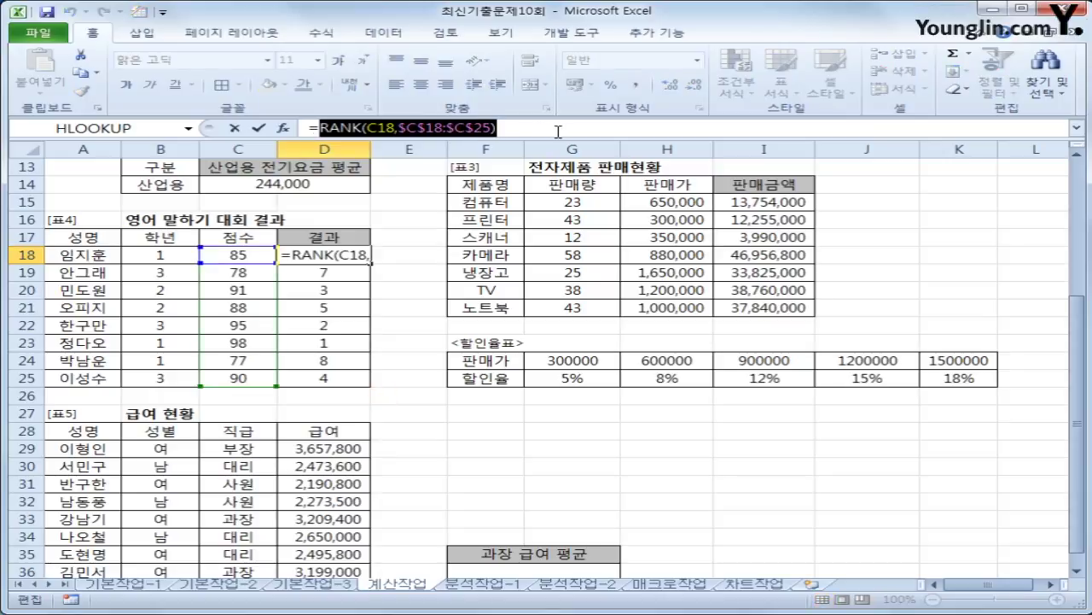
key("BackSpace")
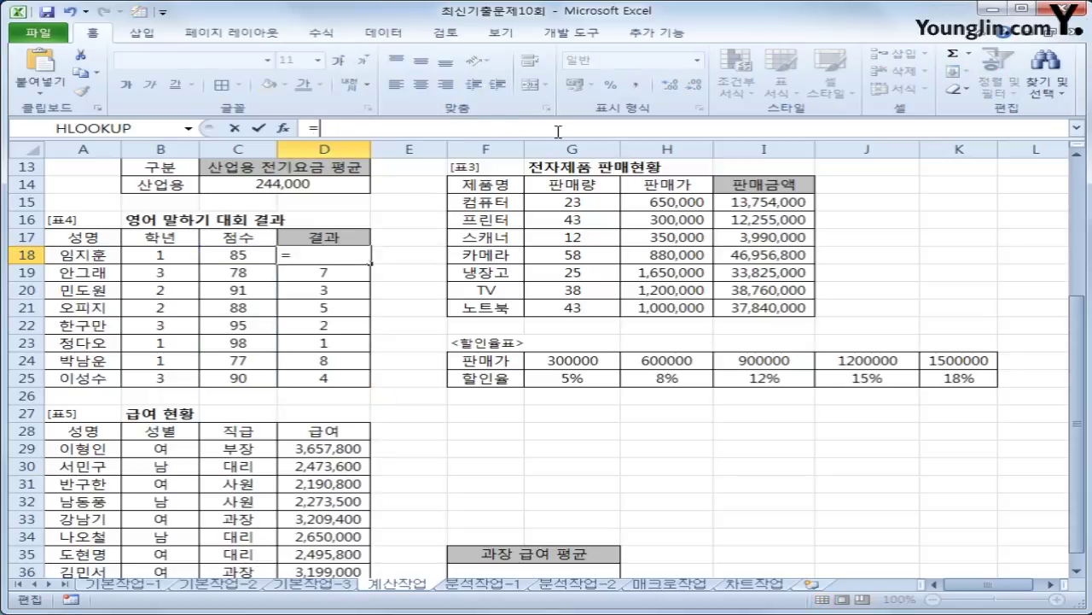
left_click(323, 34)
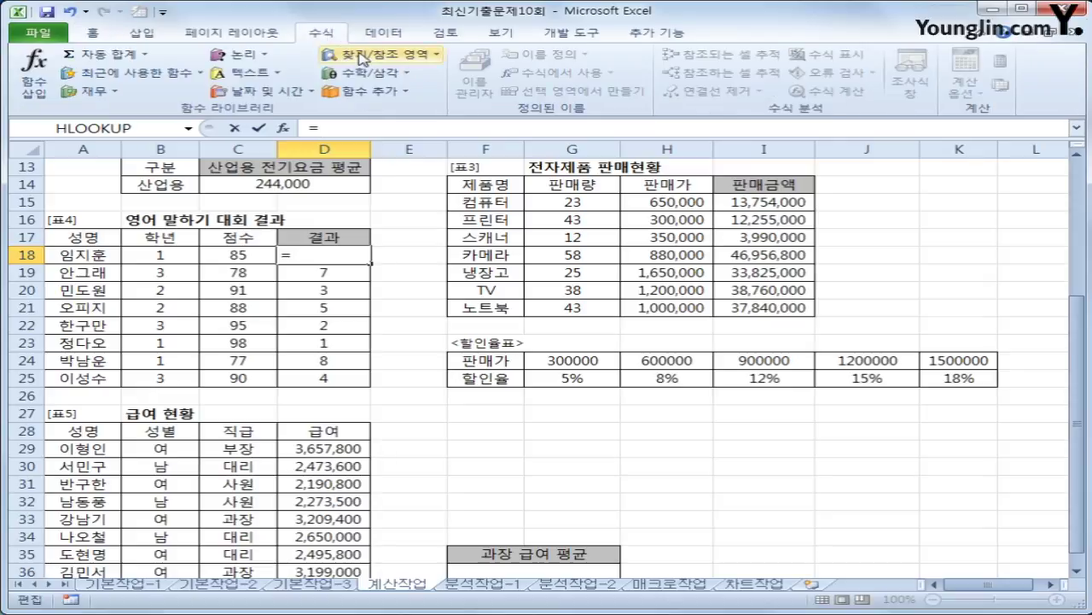
left_click(381, 53)
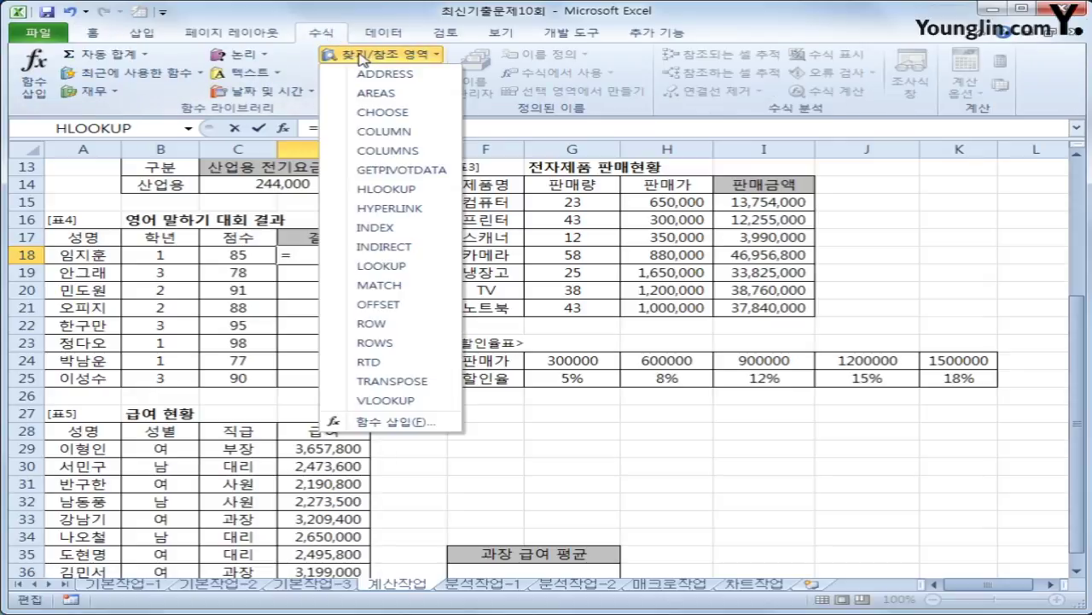
left_click(431, 111)
left_click_drag(510, 50, 611, 95)
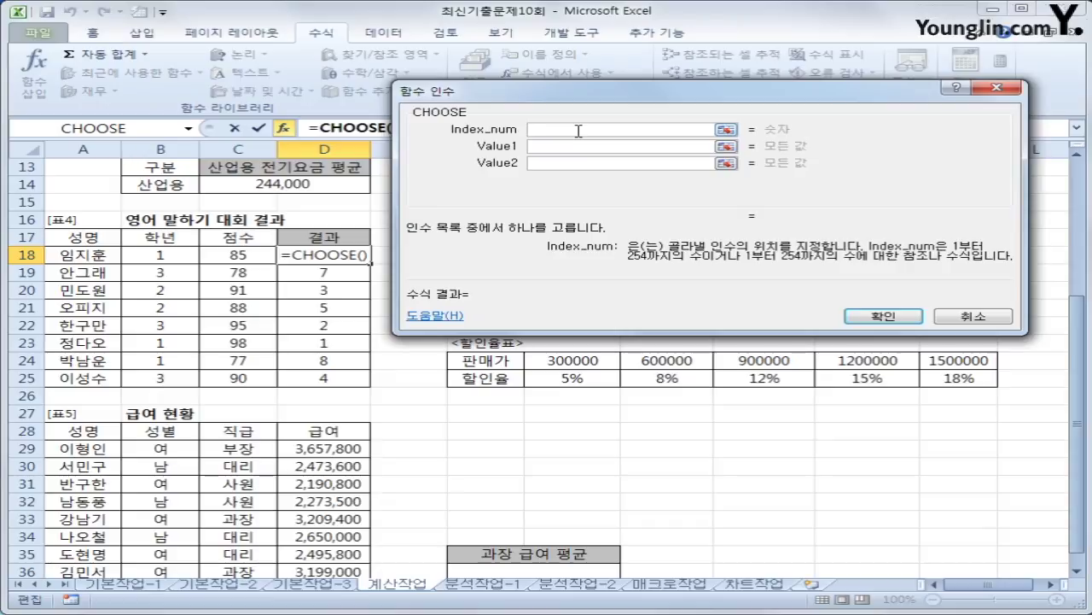
key("ctrl+v")
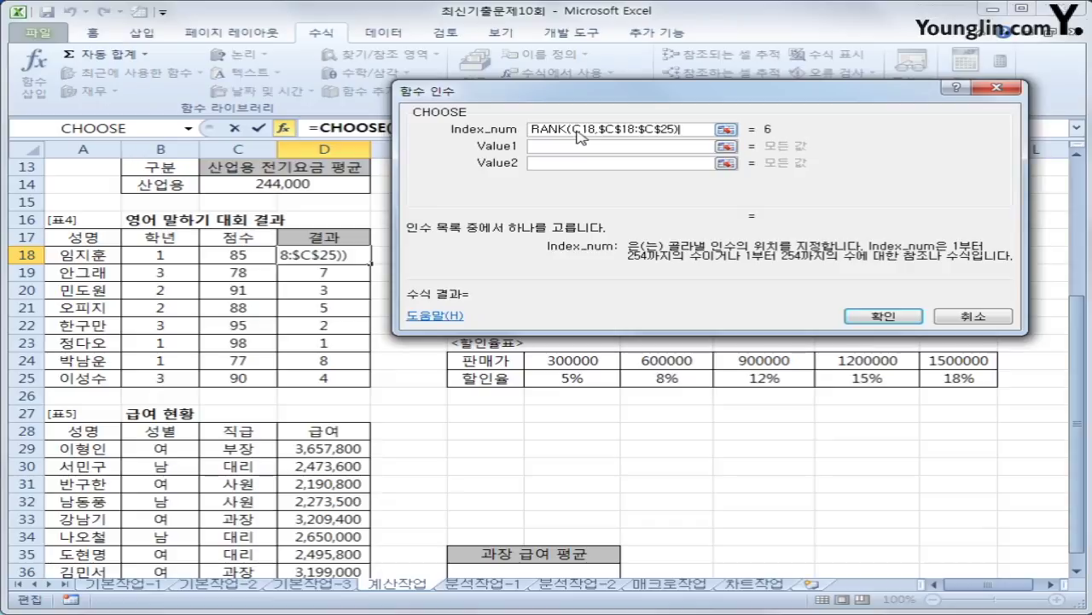
- Set the CHOOSE arguments Value1 to Value4 to "대상", "금상", "은상" and "동상"
left_click(569, 146)
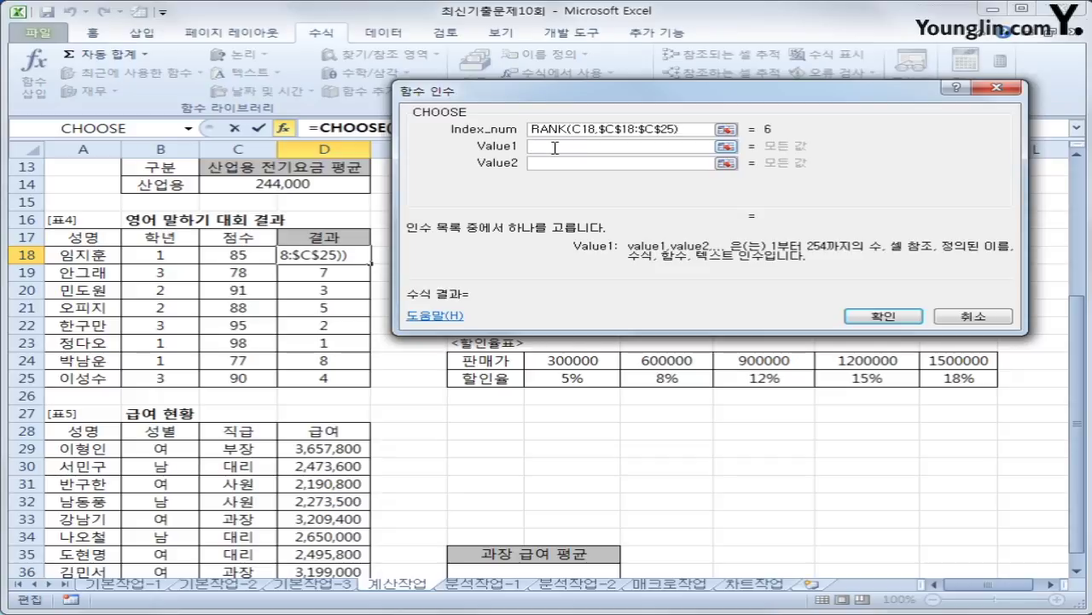
type("ex백")
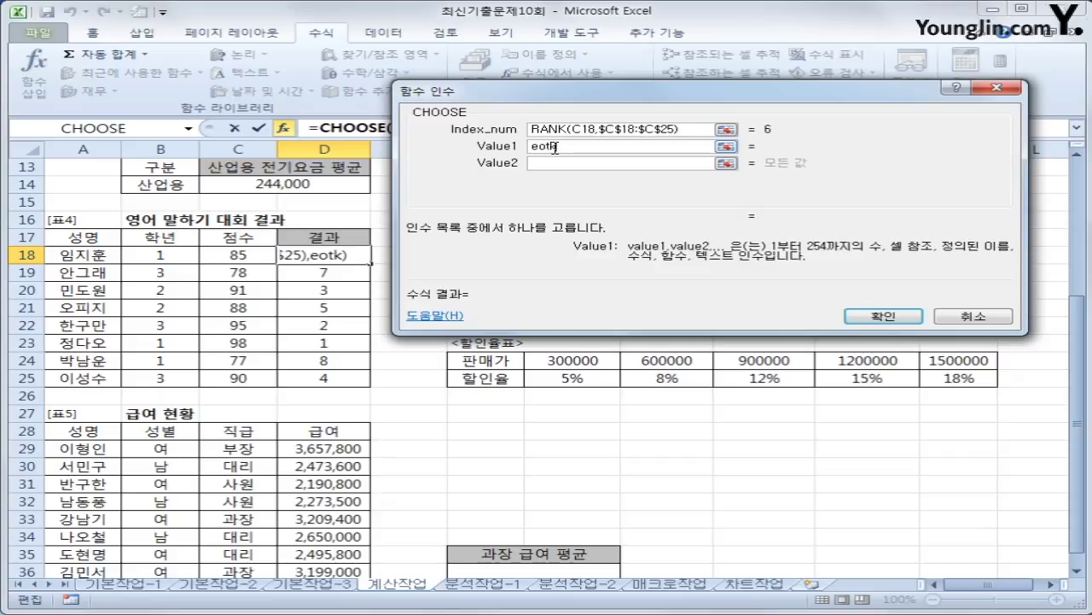
key("BackSpace")
key("BackSpace")
key("BackSpace")
type("대상")
key("Tab")
type("금상")
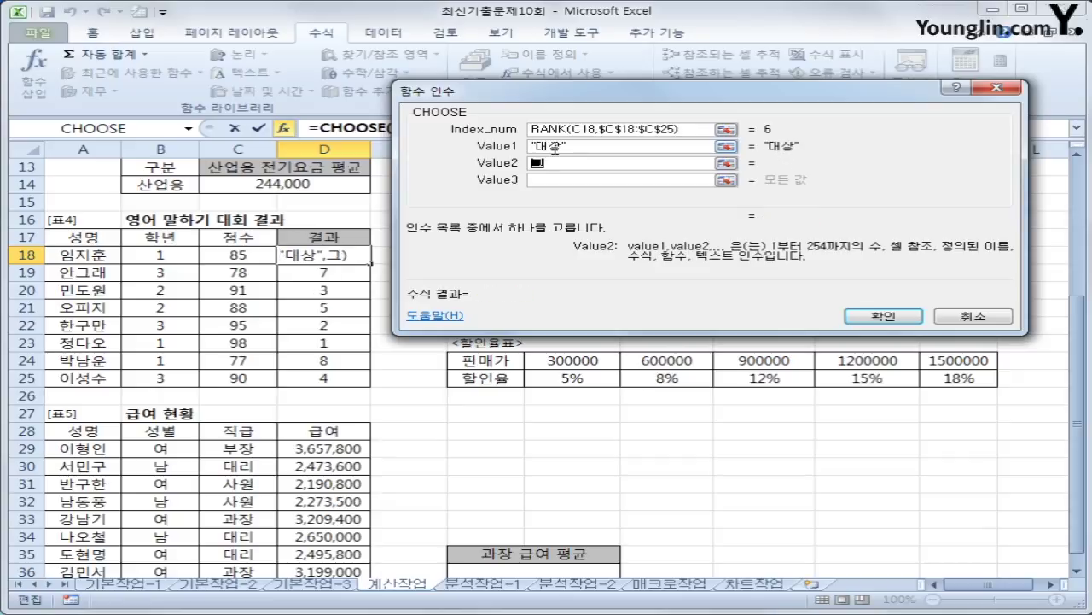
key("Tab")
type("은")
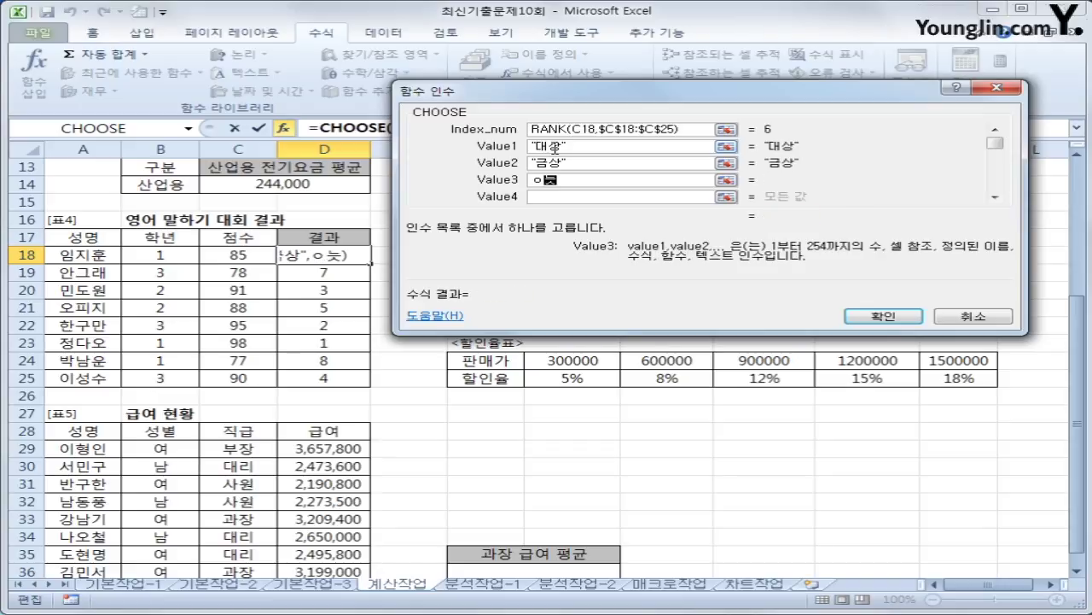
type("상")
key("Tab")
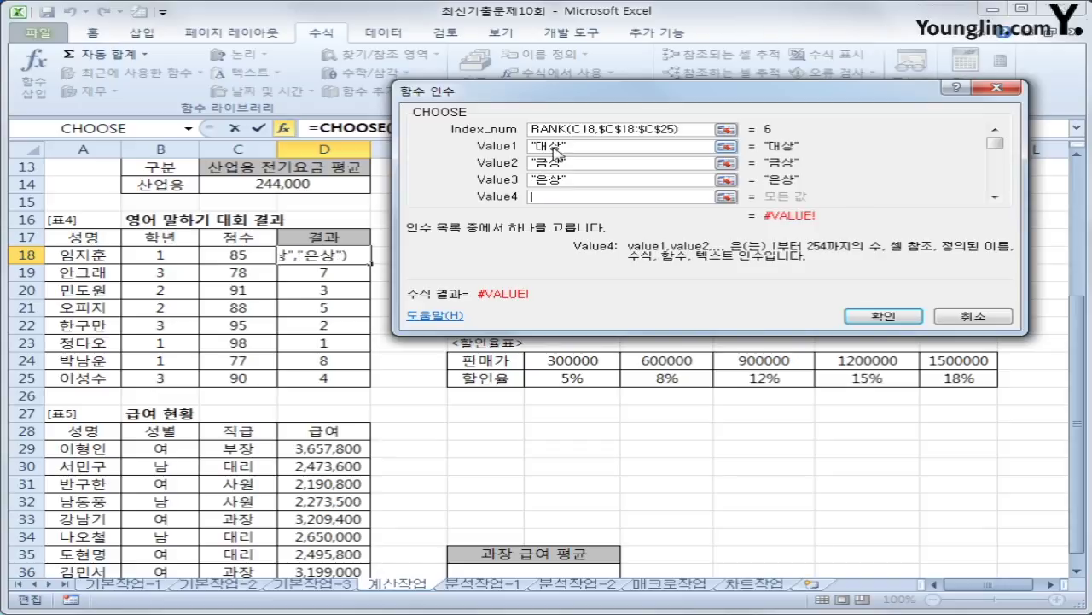
type("동상")
key("Tab")
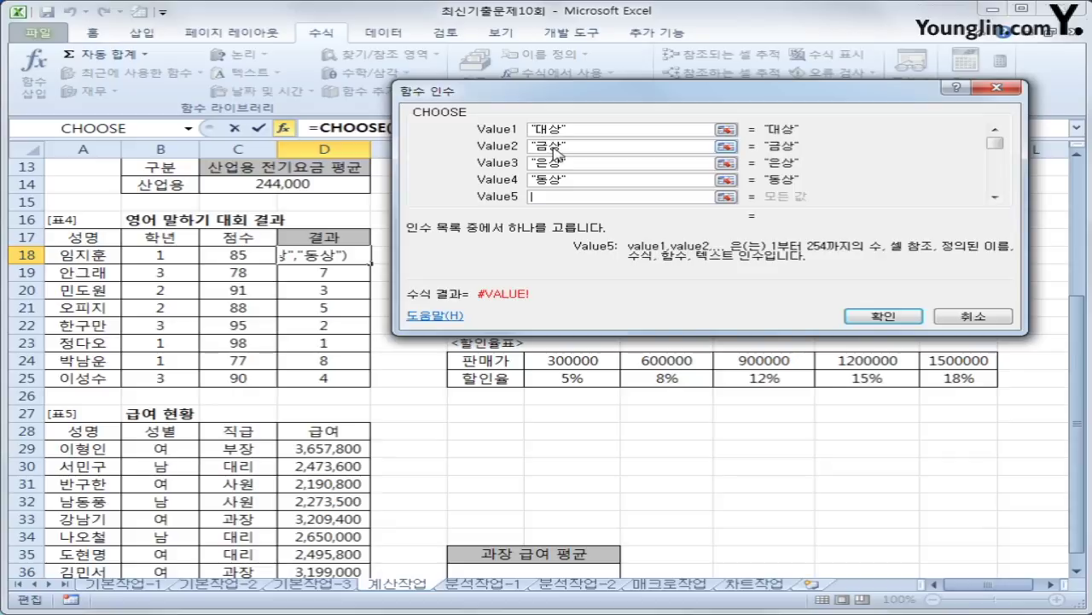
- Set Value5 to Value8 of the CHOOSE function to empty strings "" and fill the finished formula down to D25
type("\"\"")
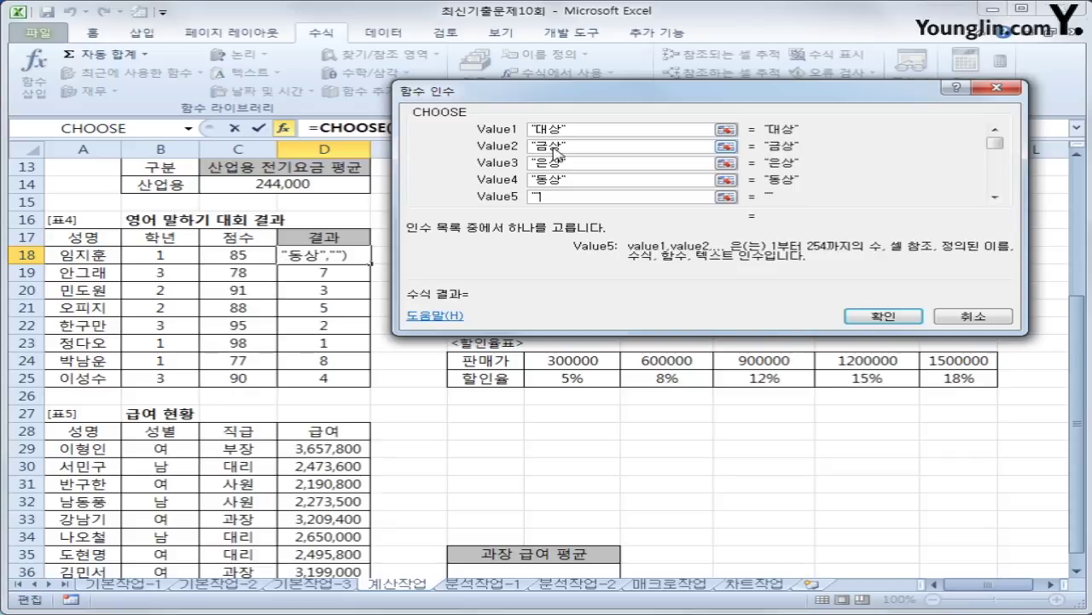
key("Tab")
type("\"\"")
key("Tab")
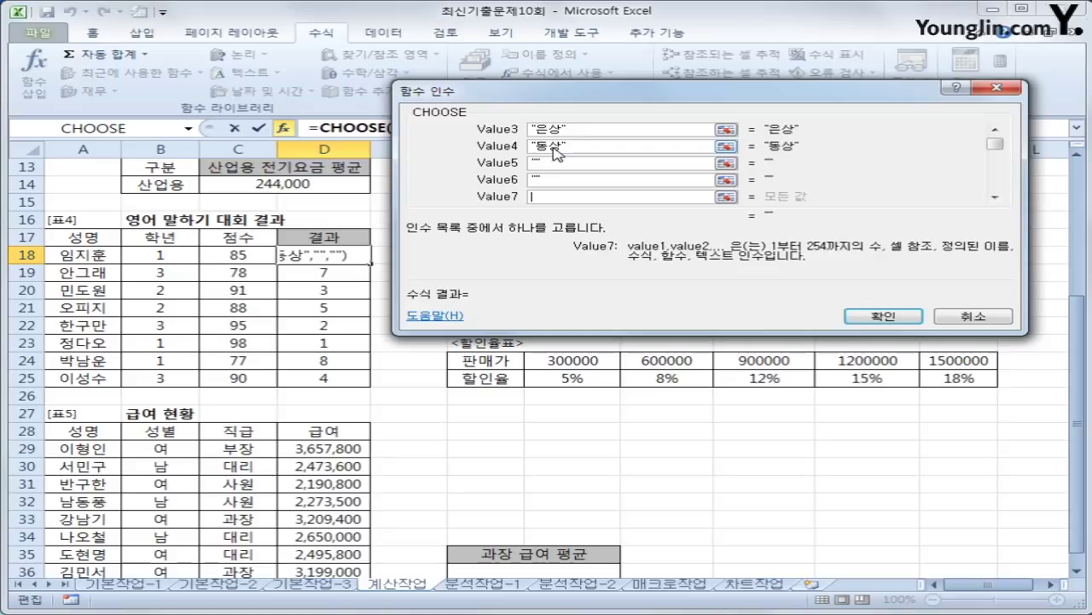
type("\"\"")
key("Tab")
type("\"\"")
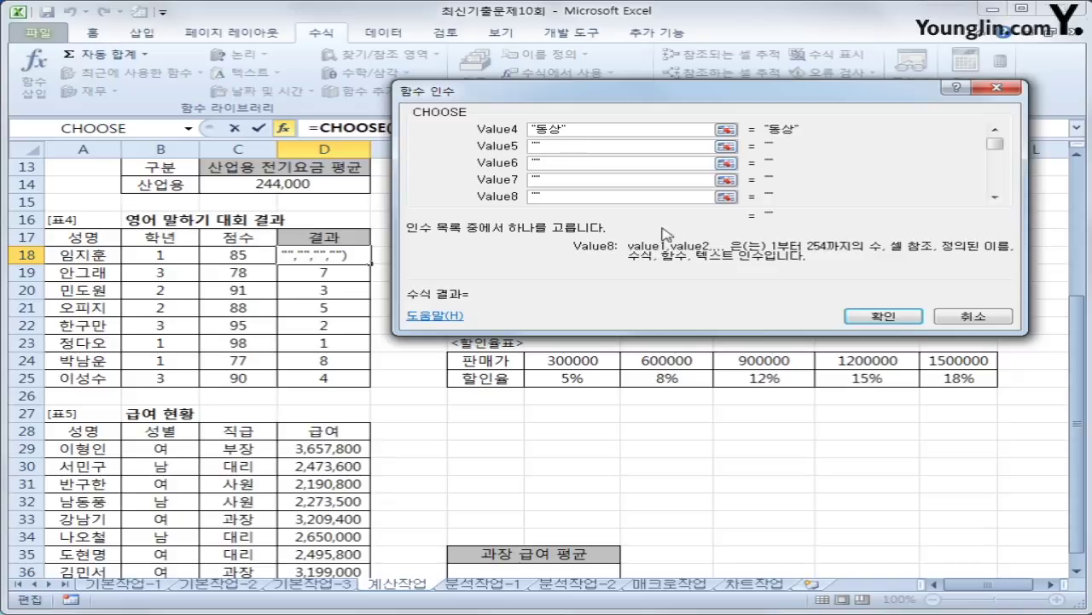
left_click(883, 315)
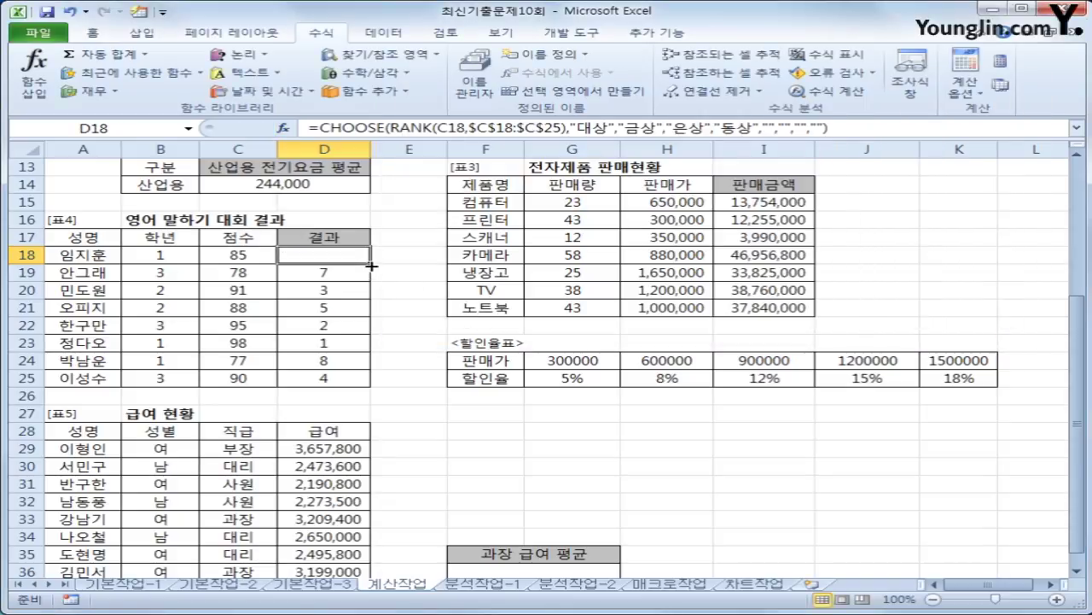
left_click_drag(370, 263, 372, 386)
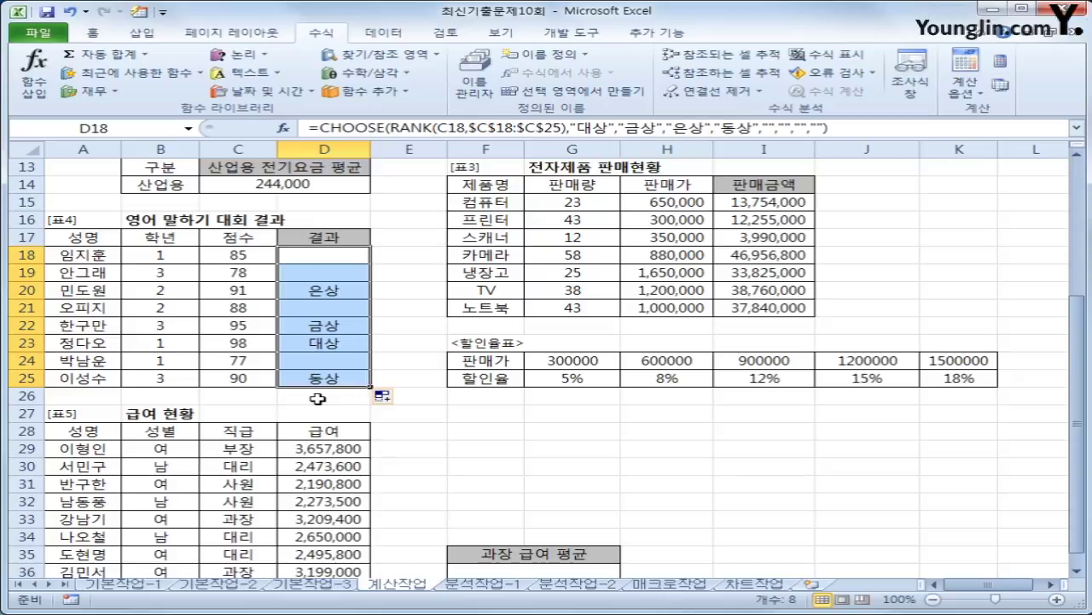
- Enter =SUMIF(C29:C36,"과장",D29:D36) in F36 under 과장 급여 평균 to total the 과장 salaries of 표5
scroll(330, 364, "down", 3)
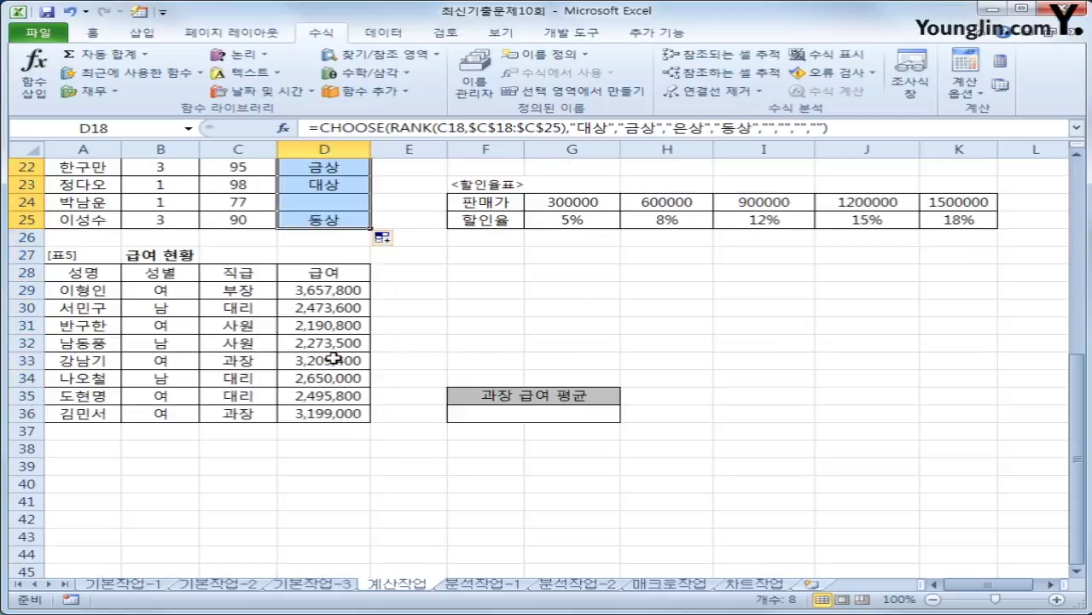
left_click(1077, 574)
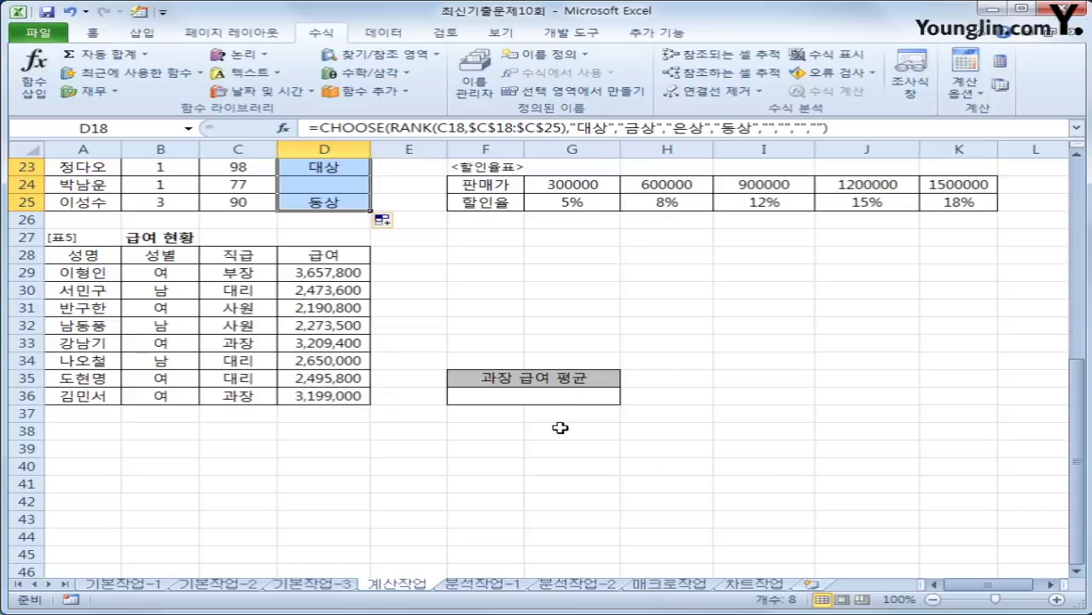
left_click(551, 397)
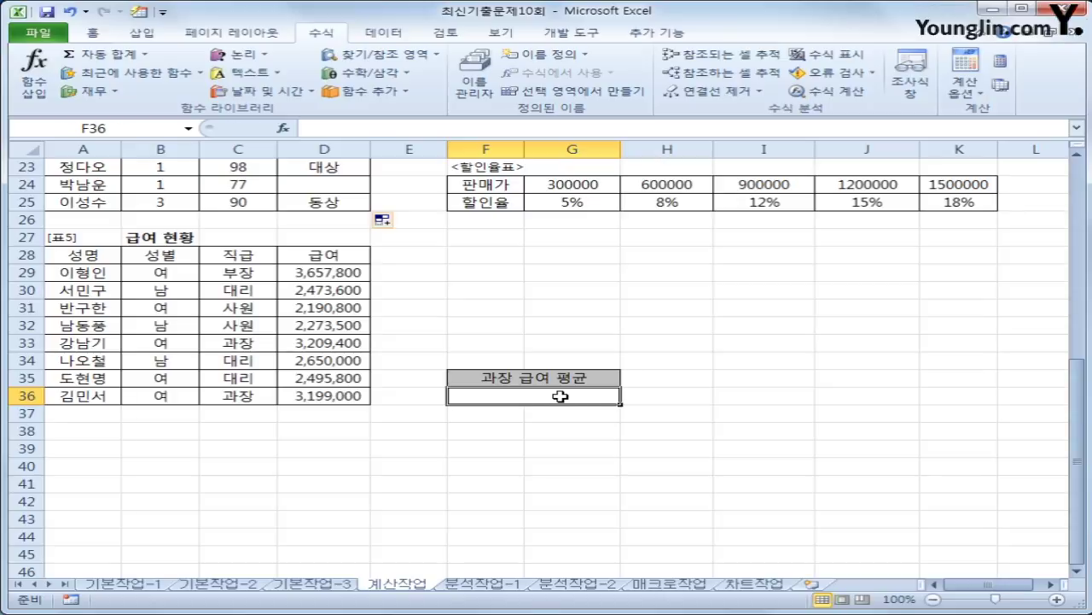
type("=")
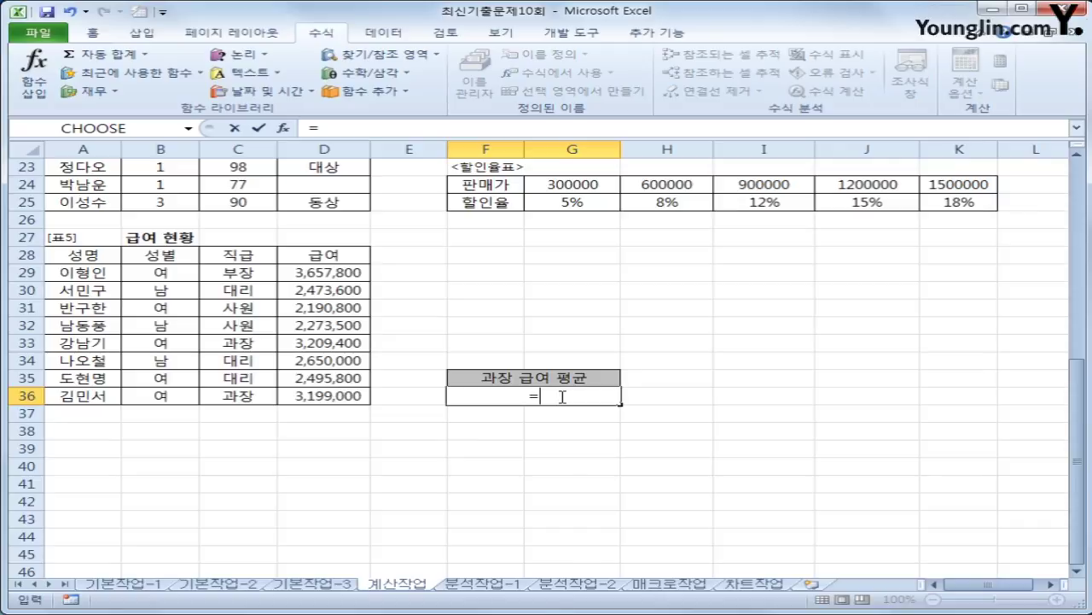
type("sumif(")
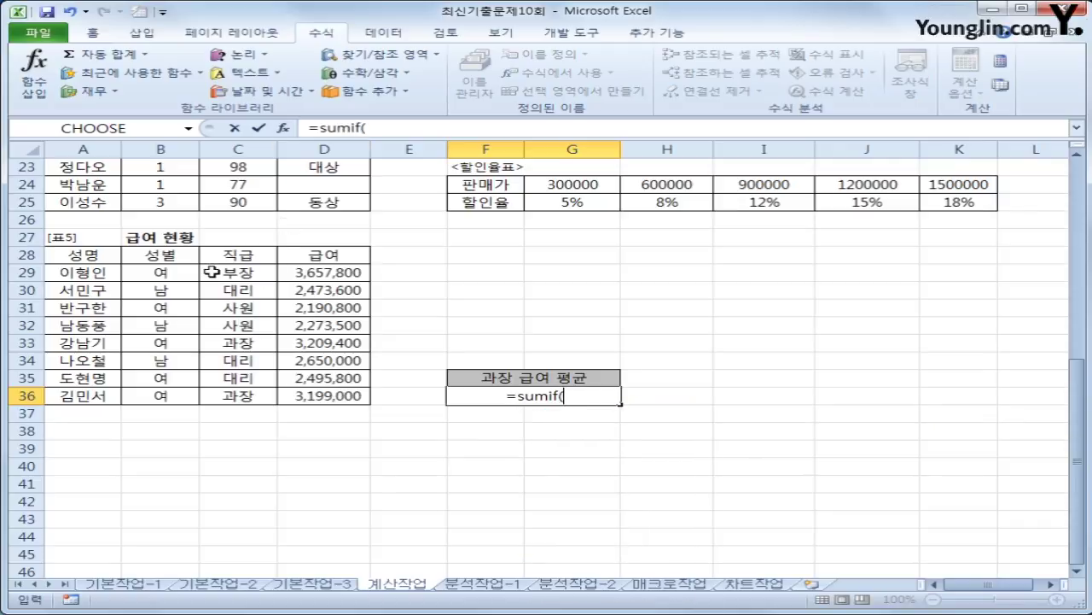
left_click_drag(210, 272, 248, 398)
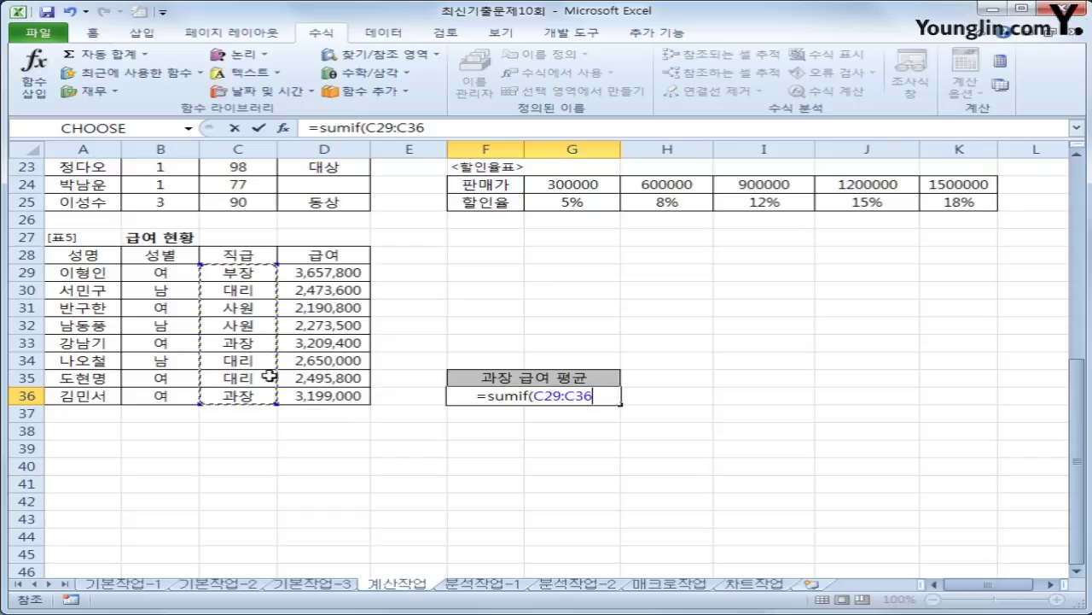
type(",\"과자")
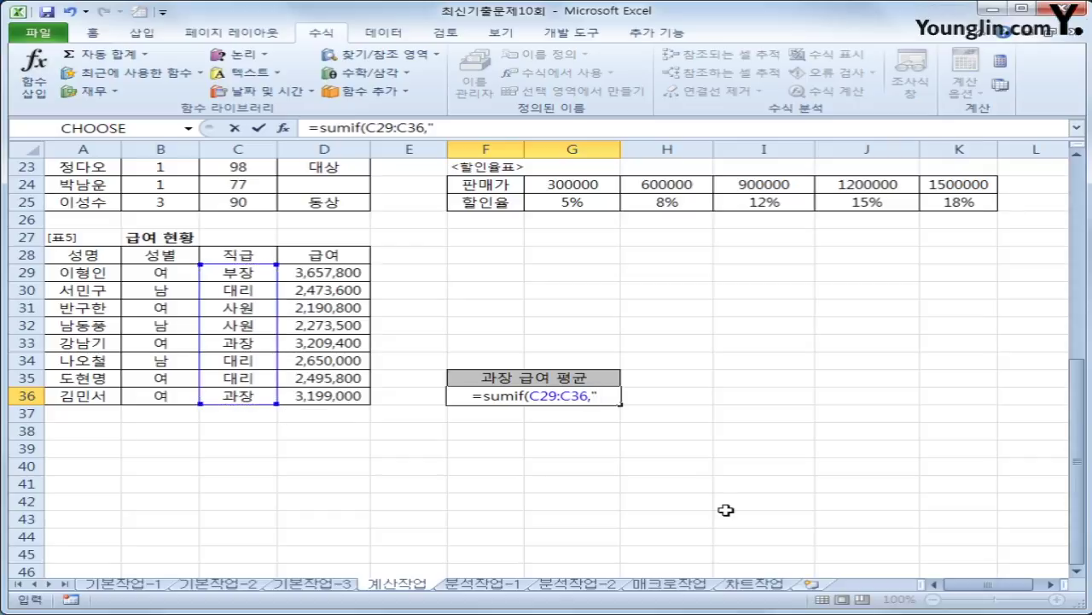
type("ㅇ\",")
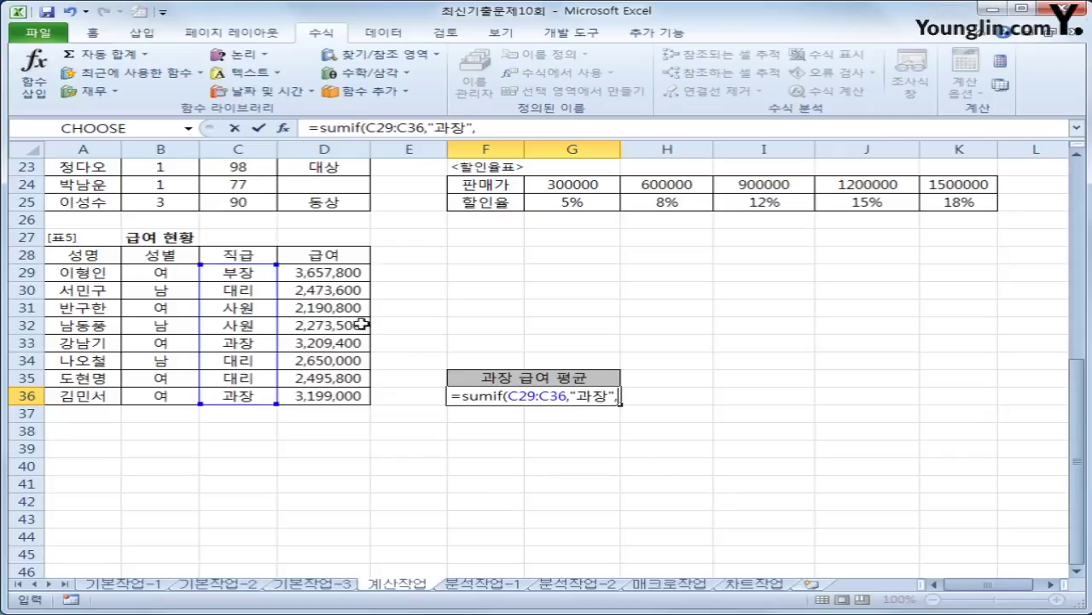
left_click_drag(346, 273, 333, 397)
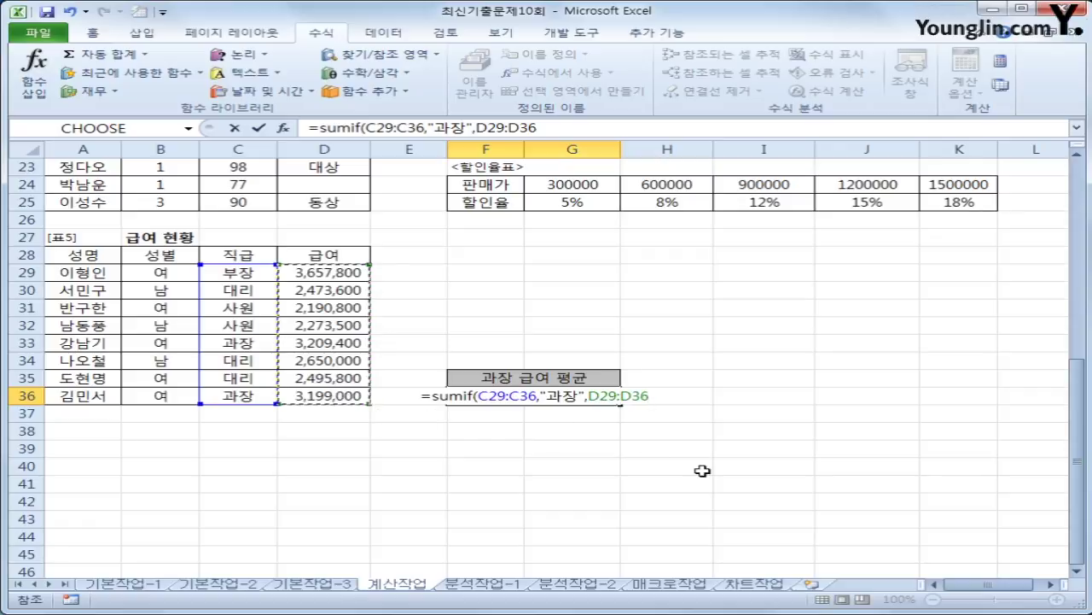
type(")")
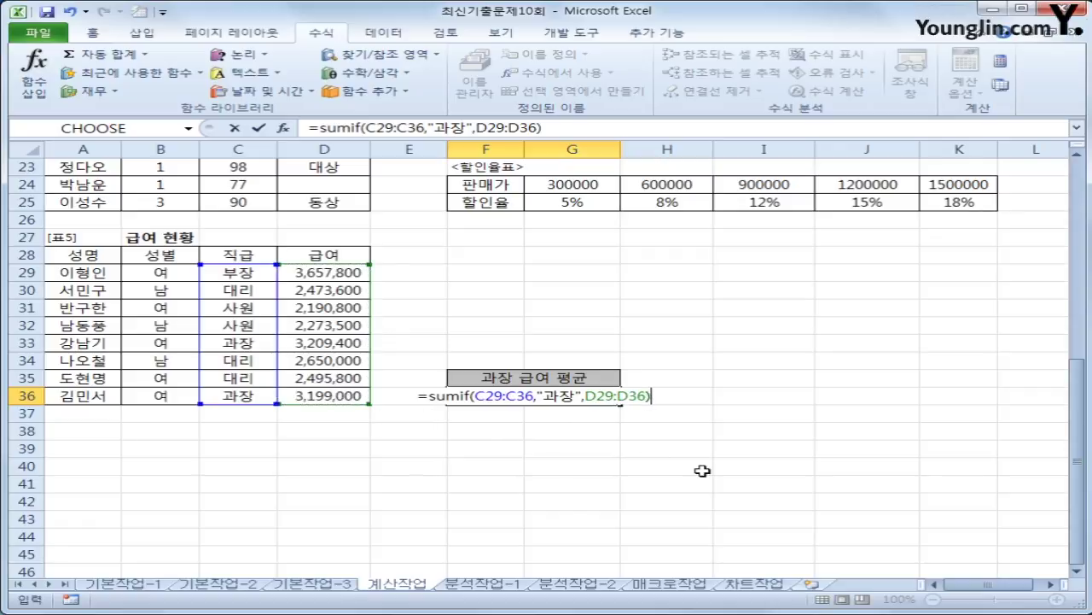
key("Return")
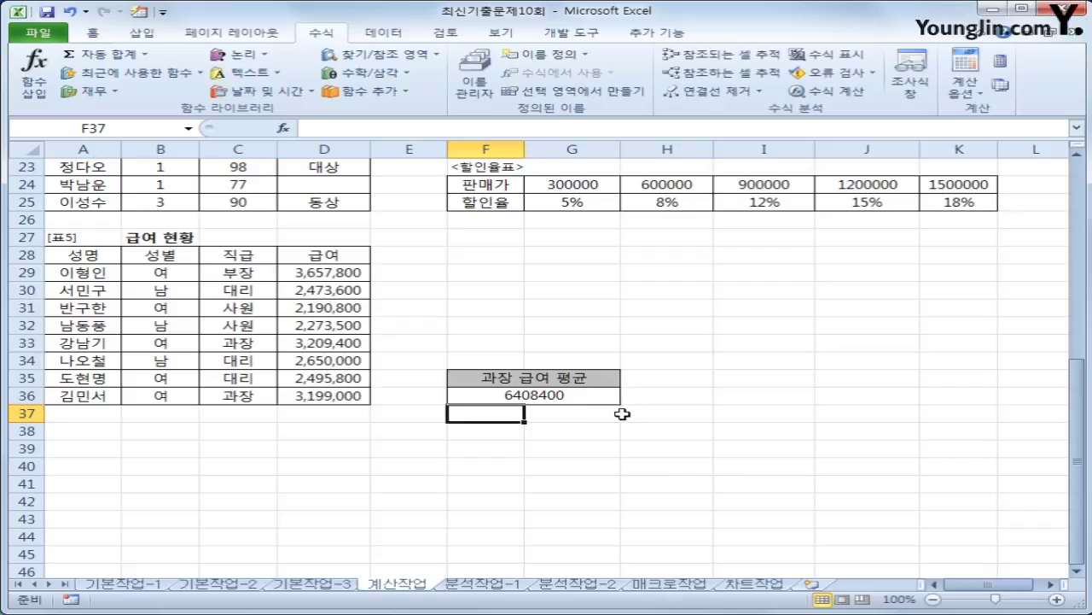
- Divide the SUMIF formula in F36 by COUNTIF(C29:C36,"과장") to get the average 과장 salary
left_click(573, 395)
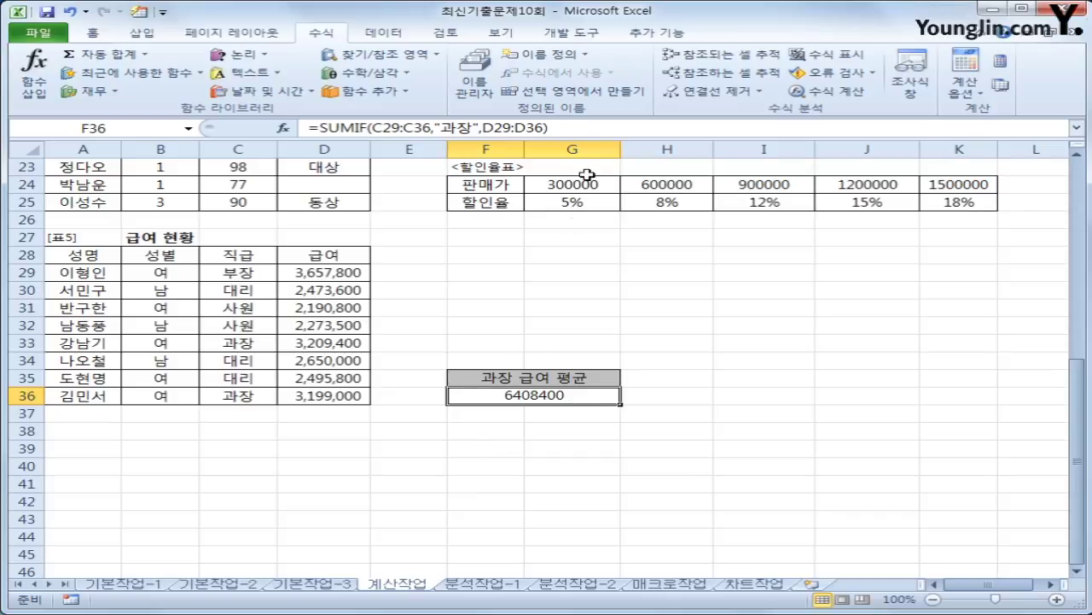
left_click(586, 128)
type("/")
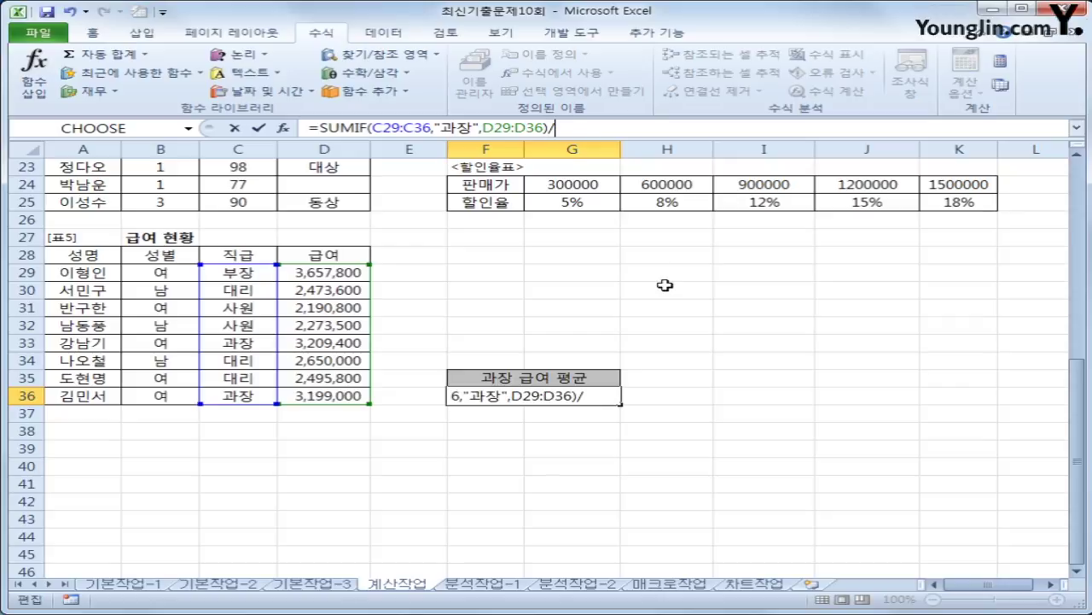
type("co")
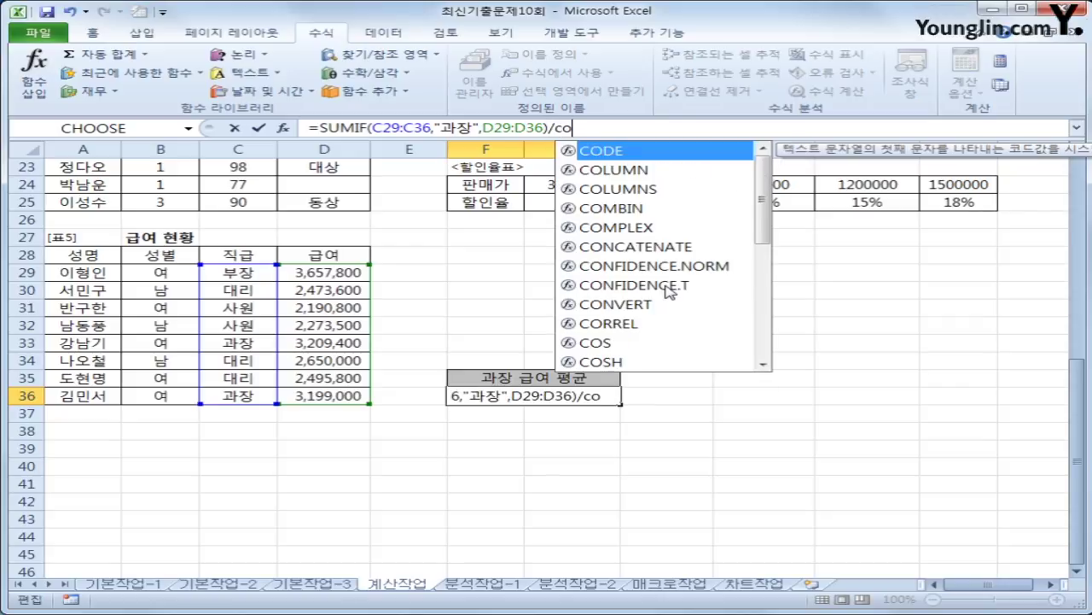
type("untif(")
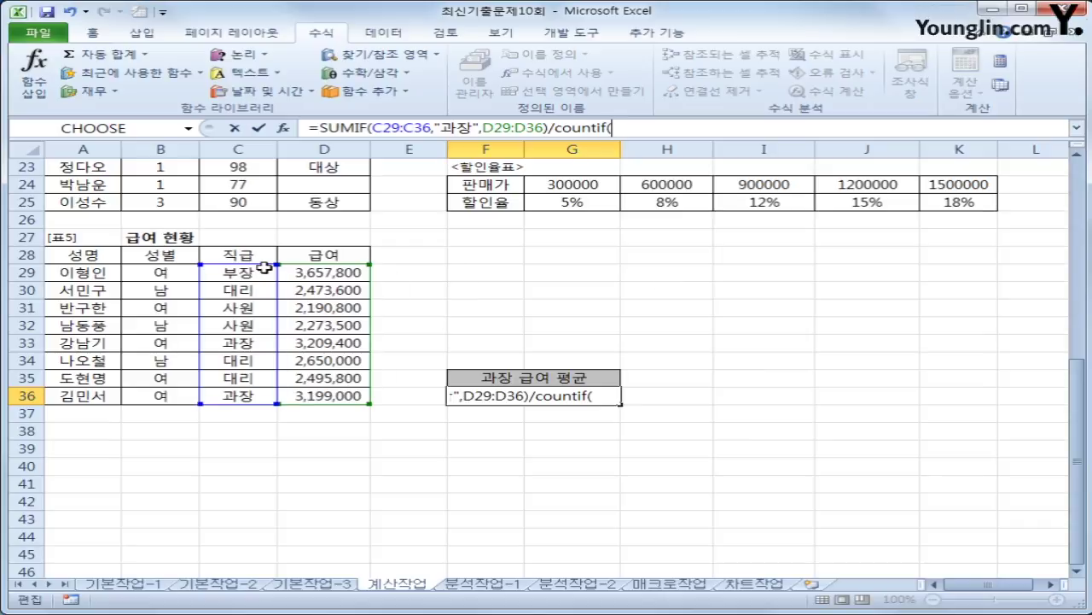
left_click_drag(265, 270, 242, 396)
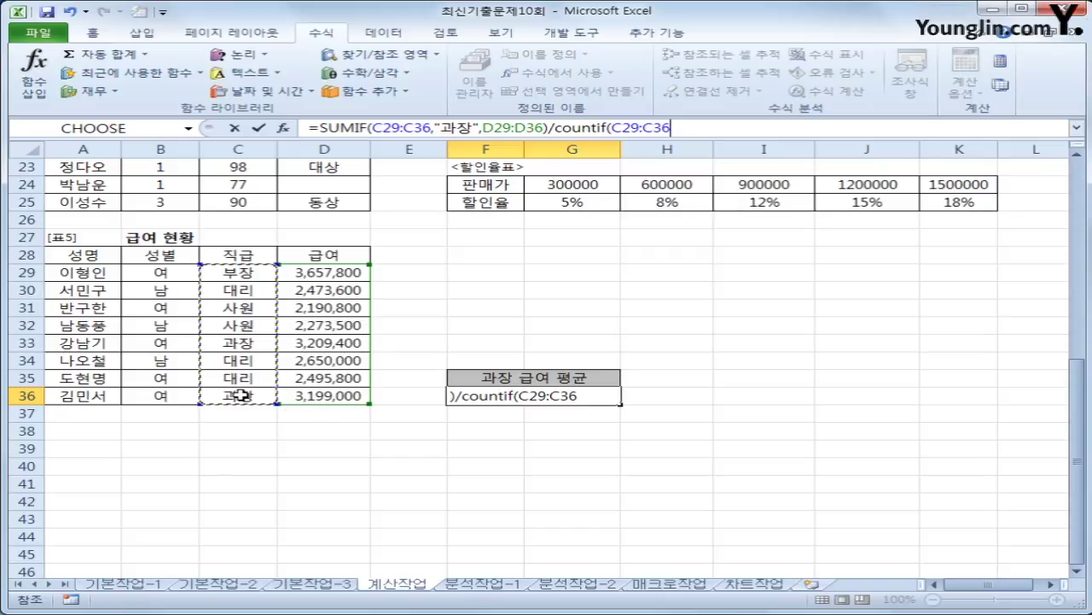
type(",")
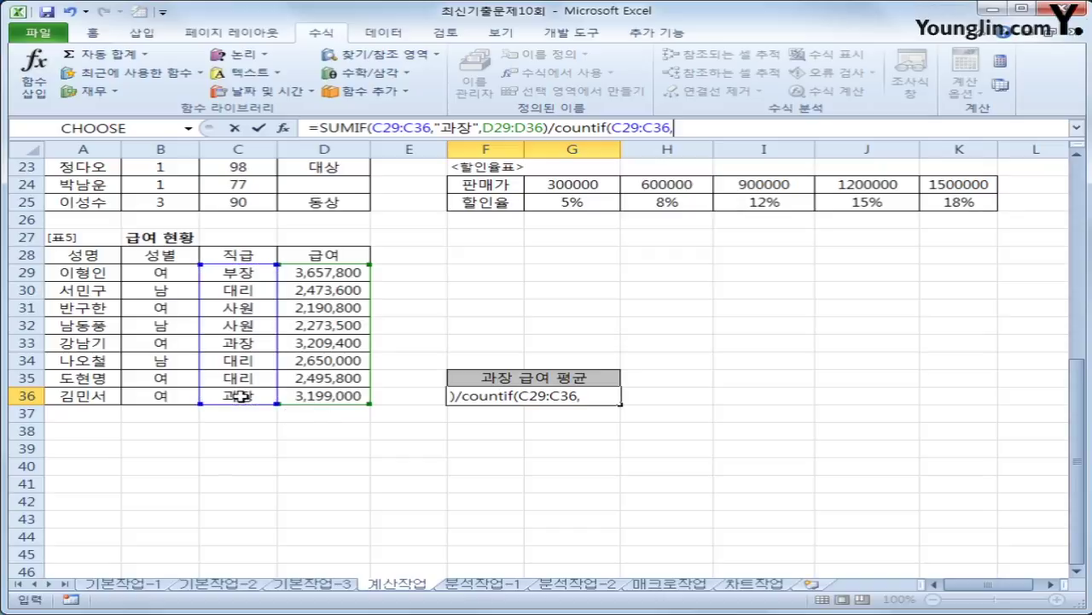
type("\"ㄱ")
type("과장\")")
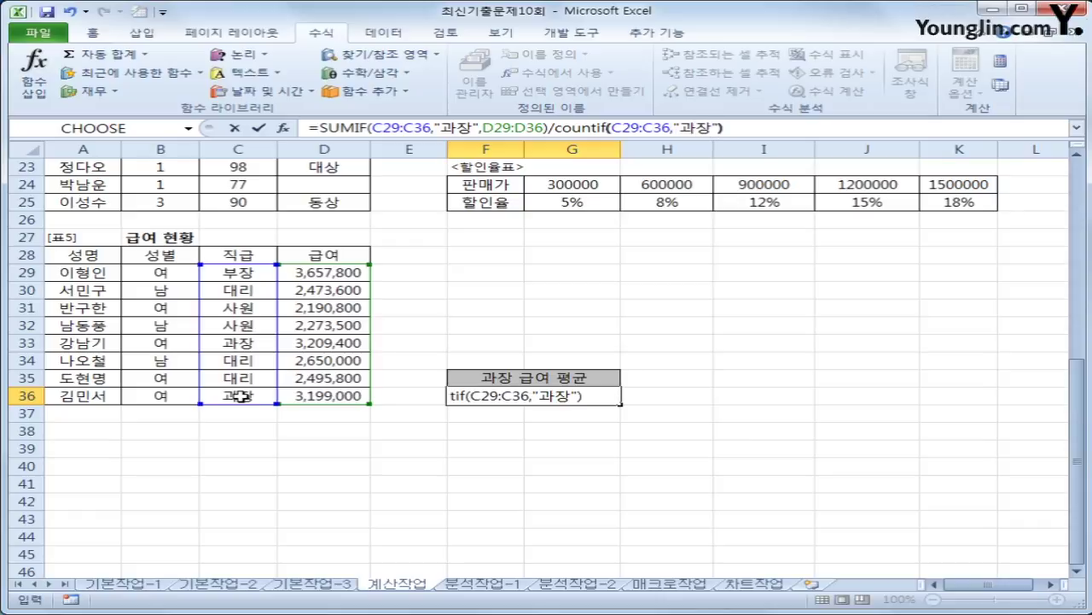
key("Return")
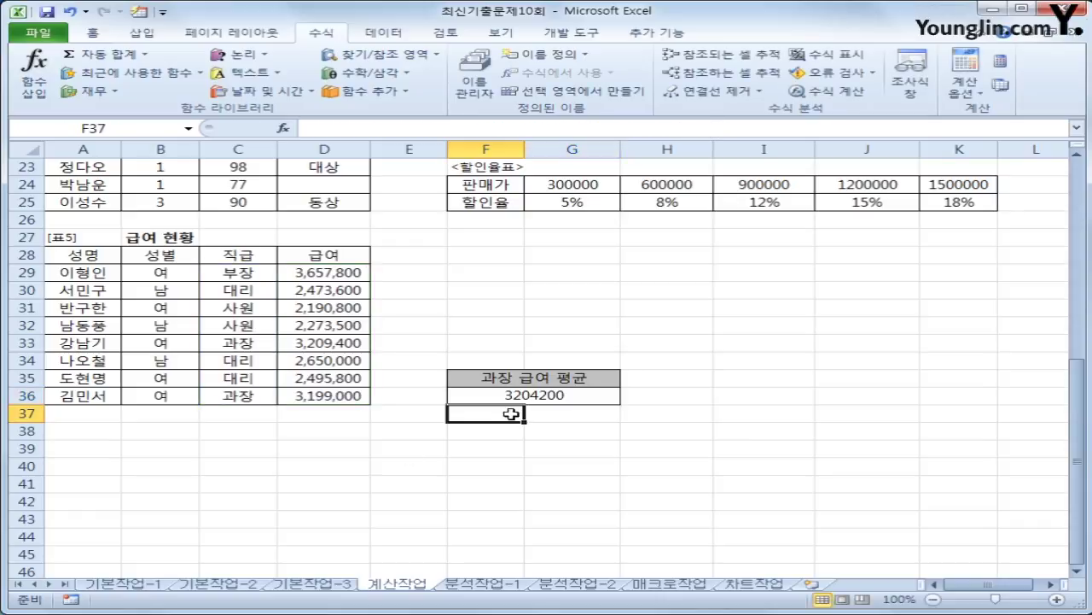
- Wrap the F36 formula in ROUNDUP with -3 as its number of digits, rounding the average up to the nearest thousand
key("Up")
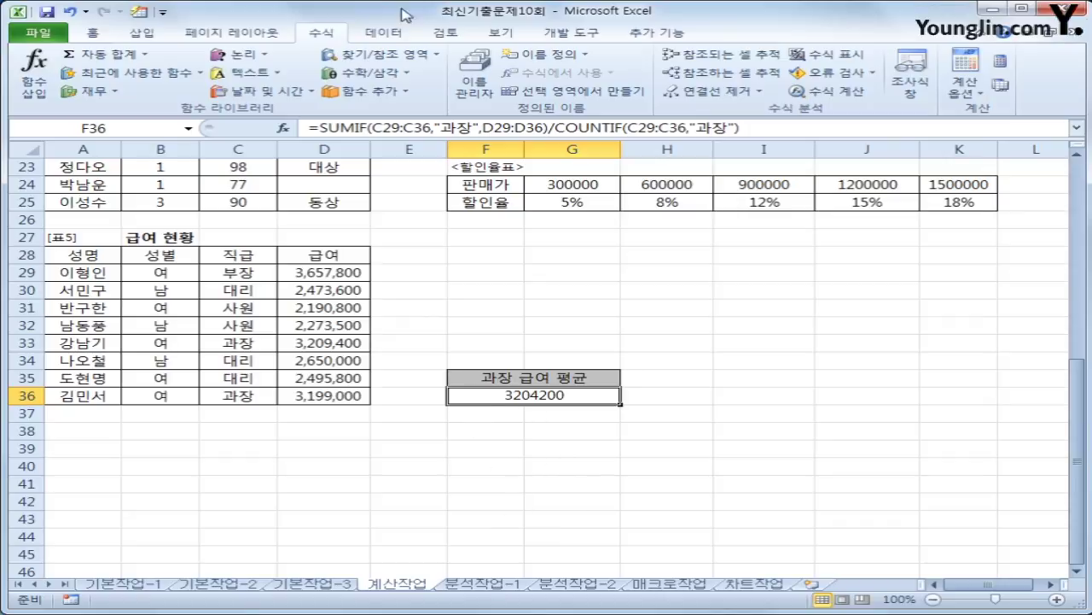
left_click(320, 128)
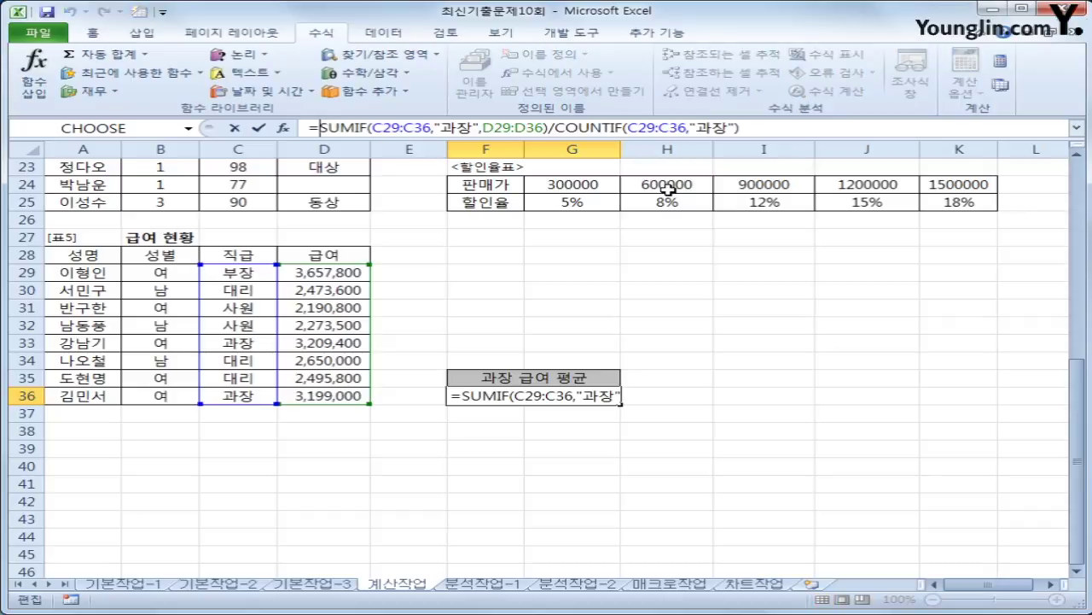
type("r")
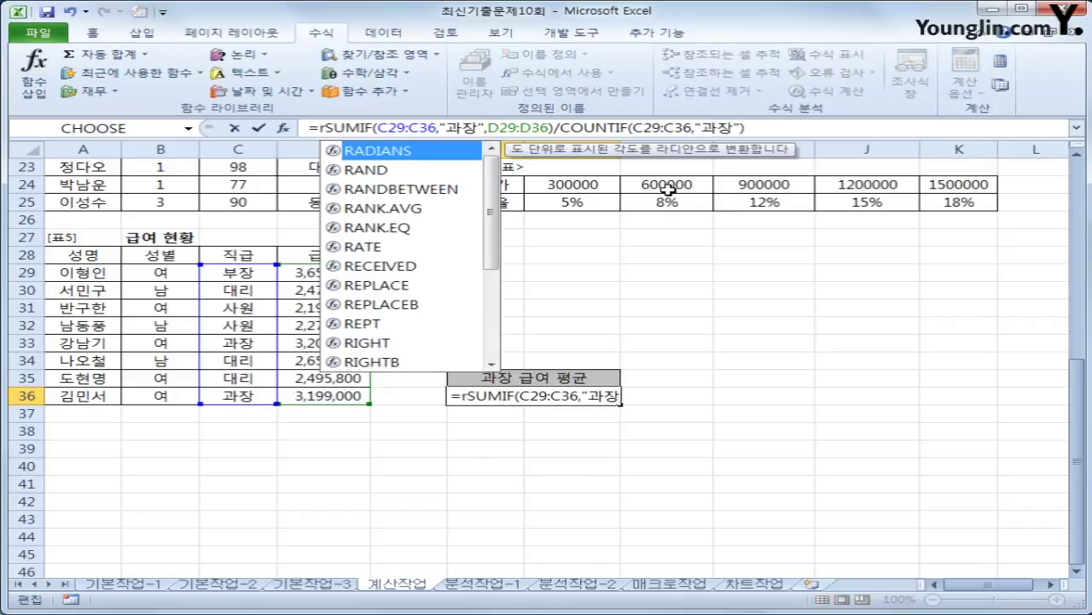
type("ounup(")
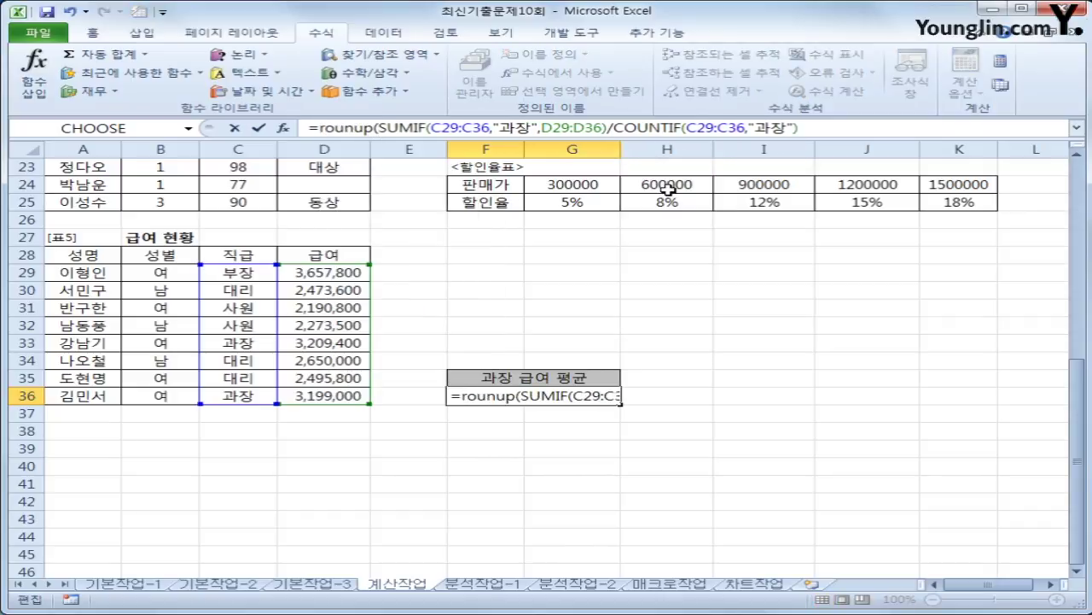
key("BackSpace")
key("BackSpace")
key("BackSpace")
key("BackSpace")
key("Down")
key("Down")
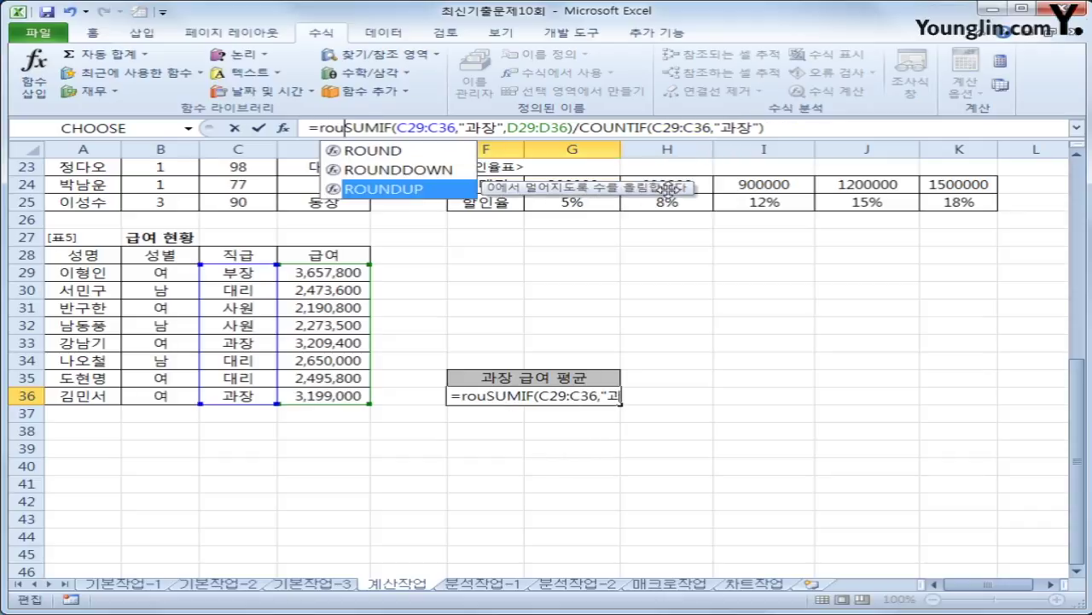
key("Tab")
left_click(843, 128)
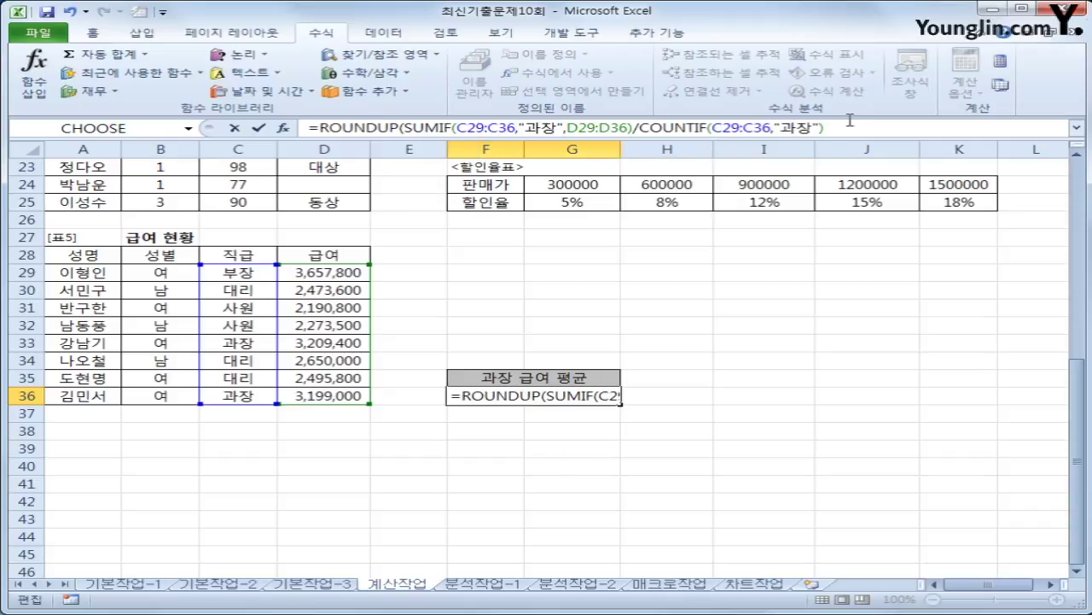
type(",")
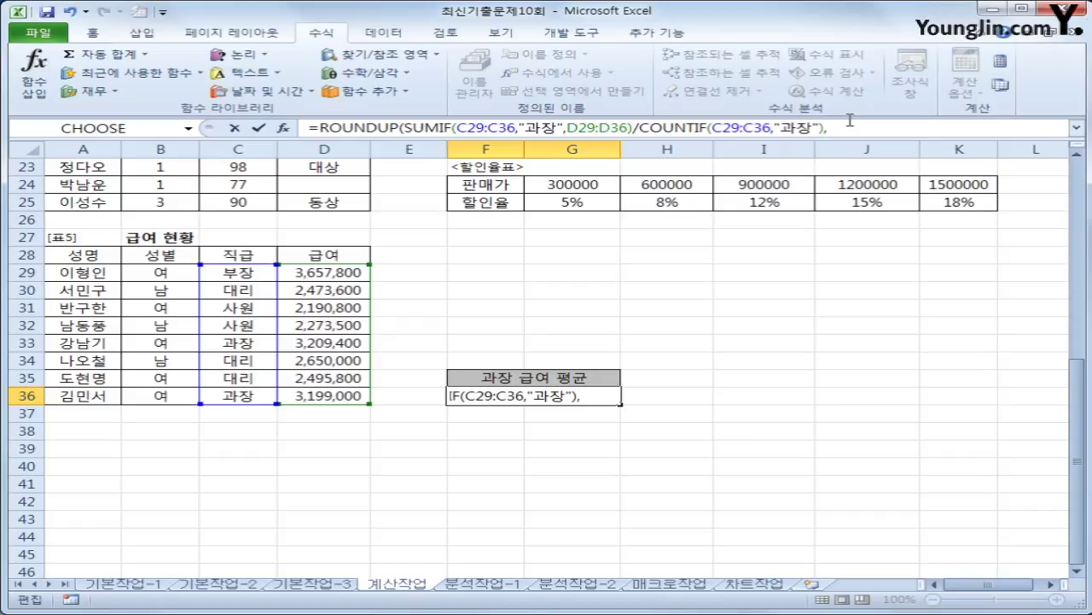
type("-3)")
key("Return")
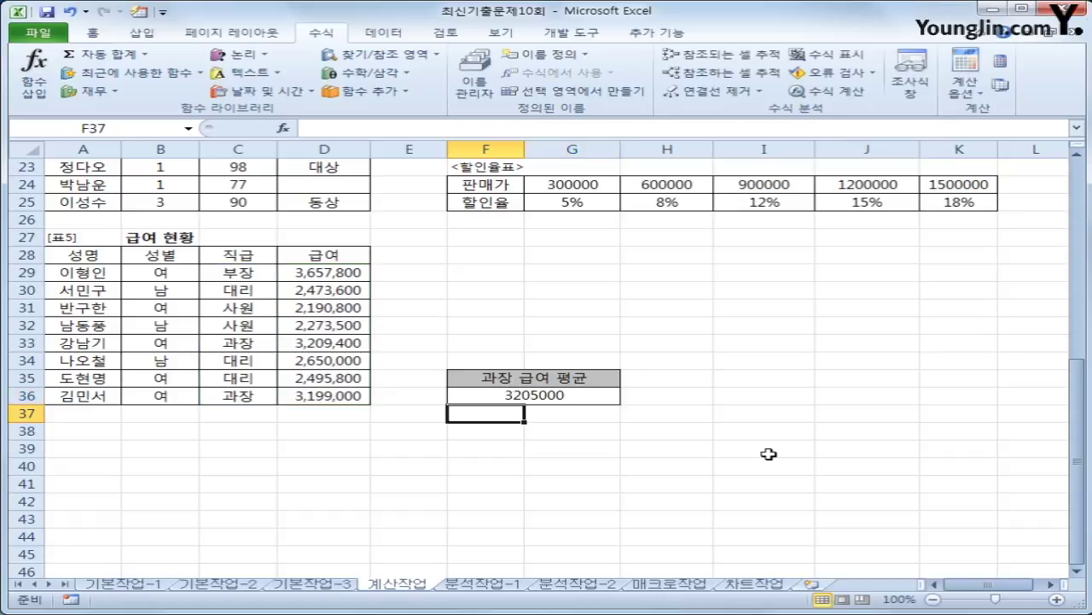
left_click(589, 392)
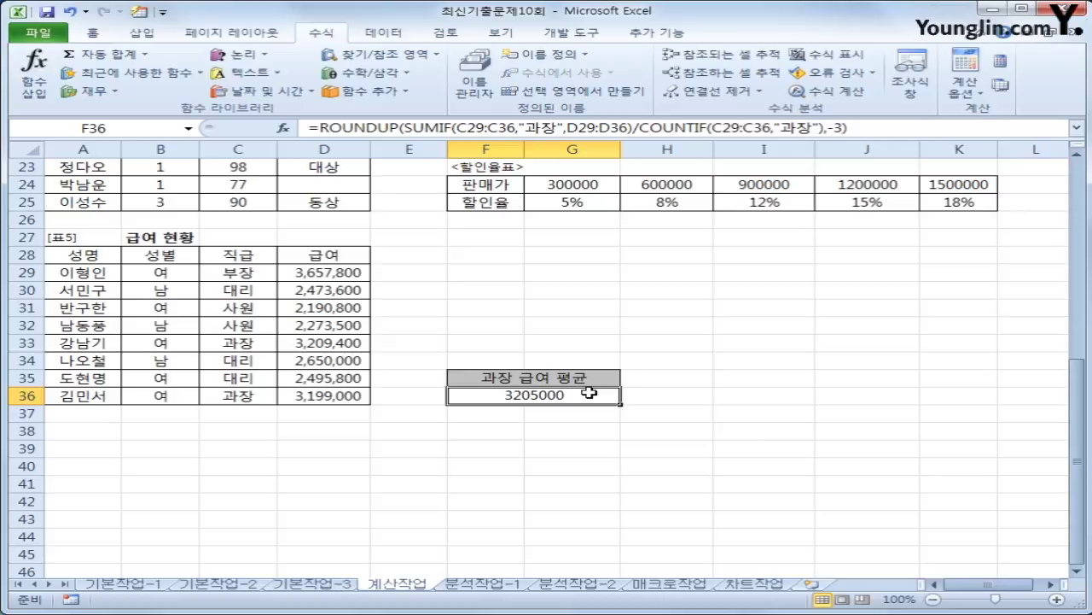
scroll(589, 391, "up", 2)
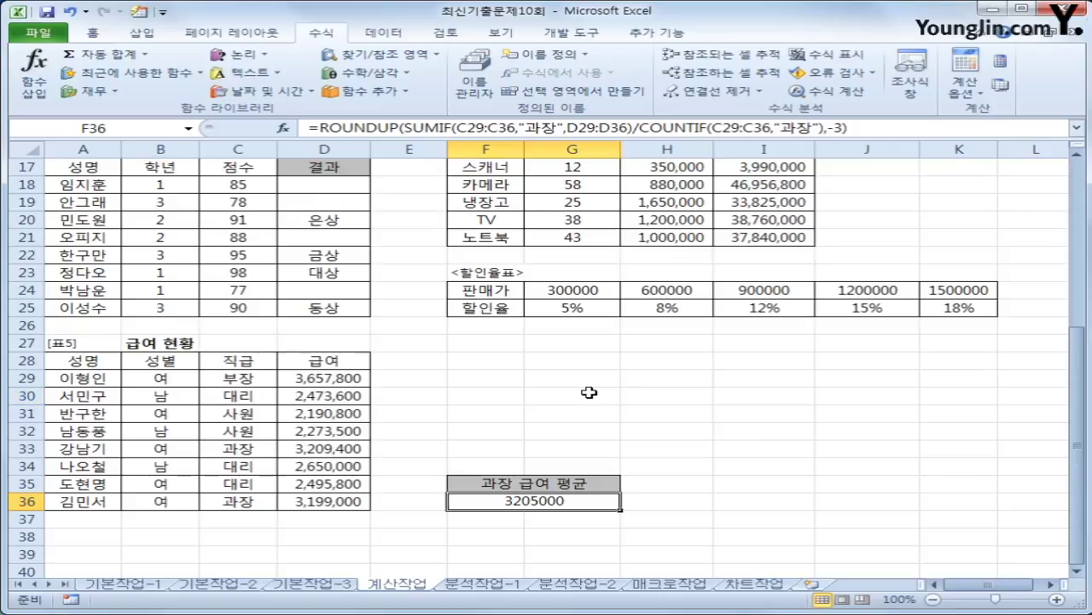
- Sort the 건강검진 결과표 table on the 분석작업-1 sheet by 성별 in ascending order
left_click(480, 585)
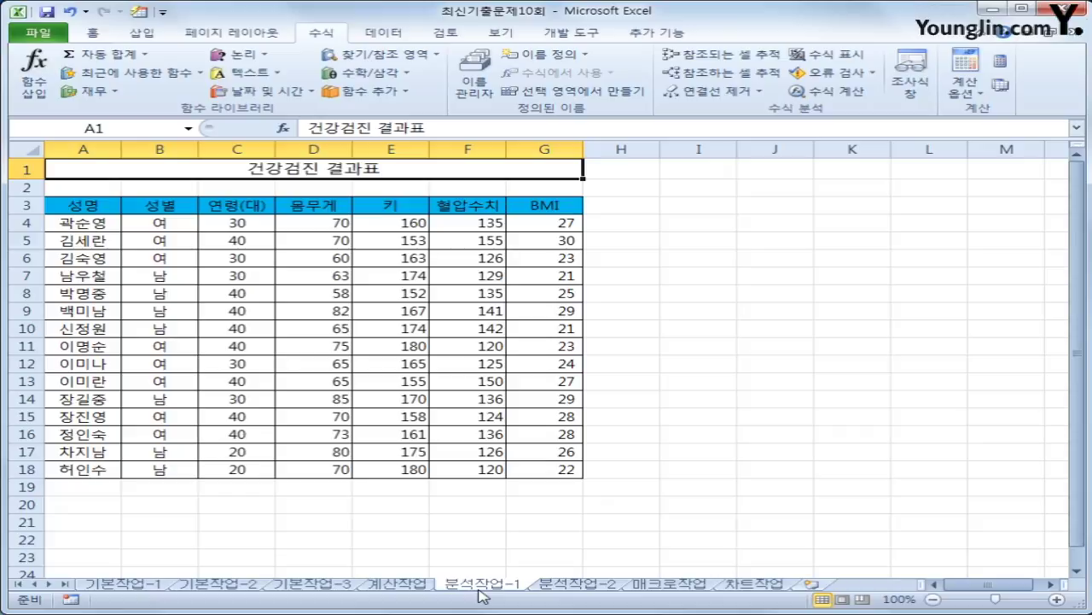
left_click(167, 208)
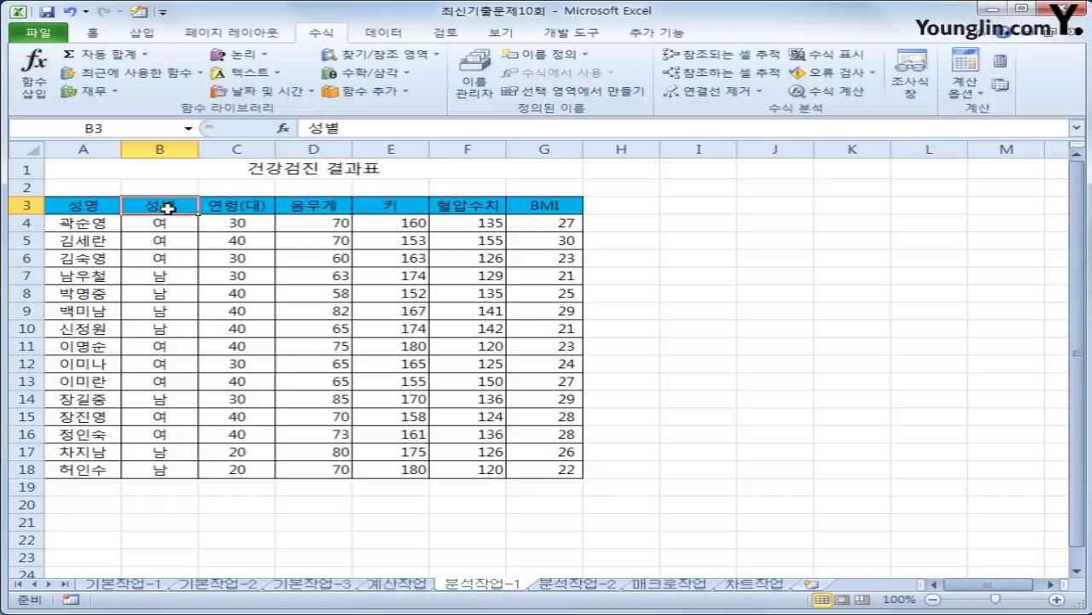
left_click(388, 35)
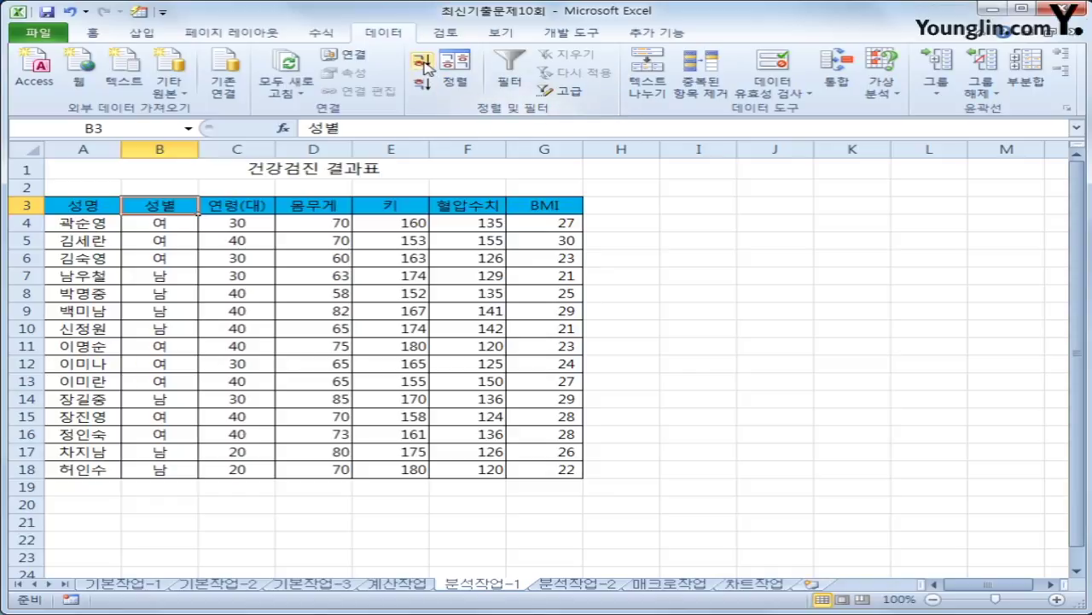
left_click(423, 65)
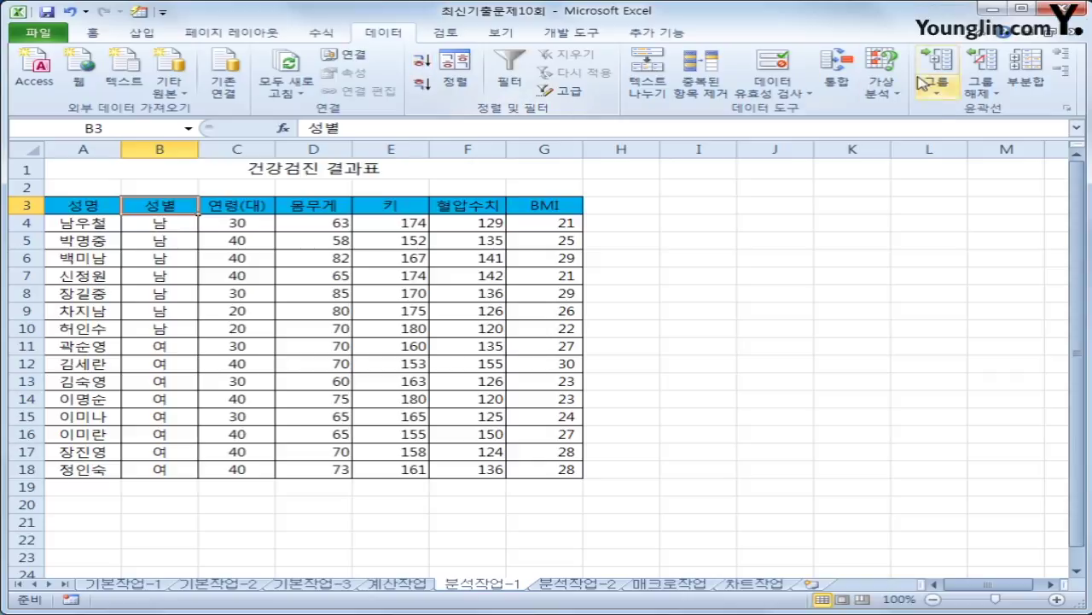
- Add a subtotal grouped by 성별 that calculates the 평균 of 몸무게 and 키, leaving BMI out
left_click(1024, 73)
left_click_drag(714, 96, 803, 166)
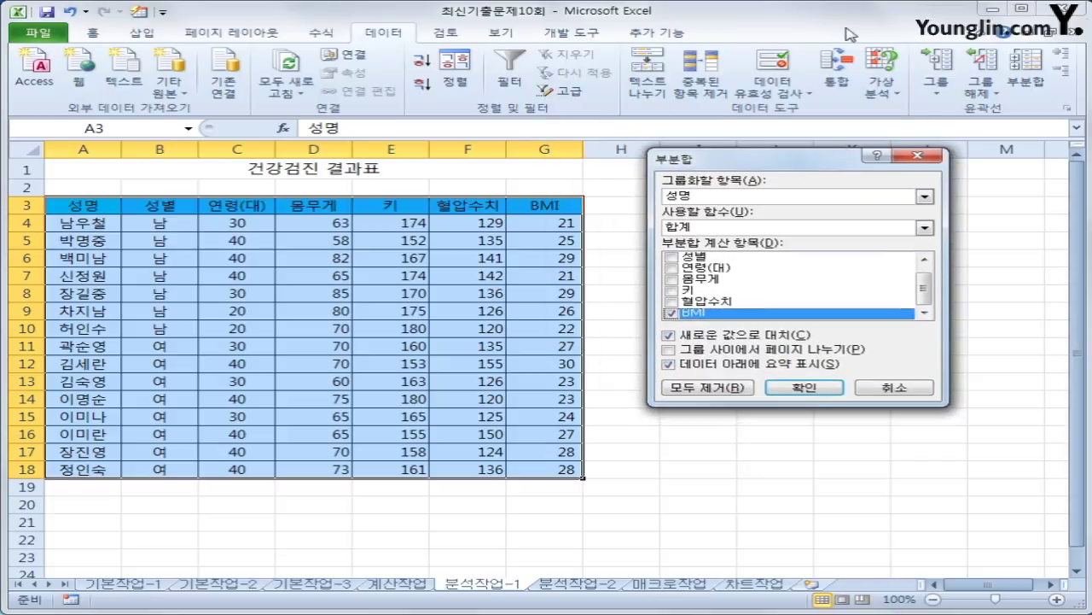
left_click(771, 199)
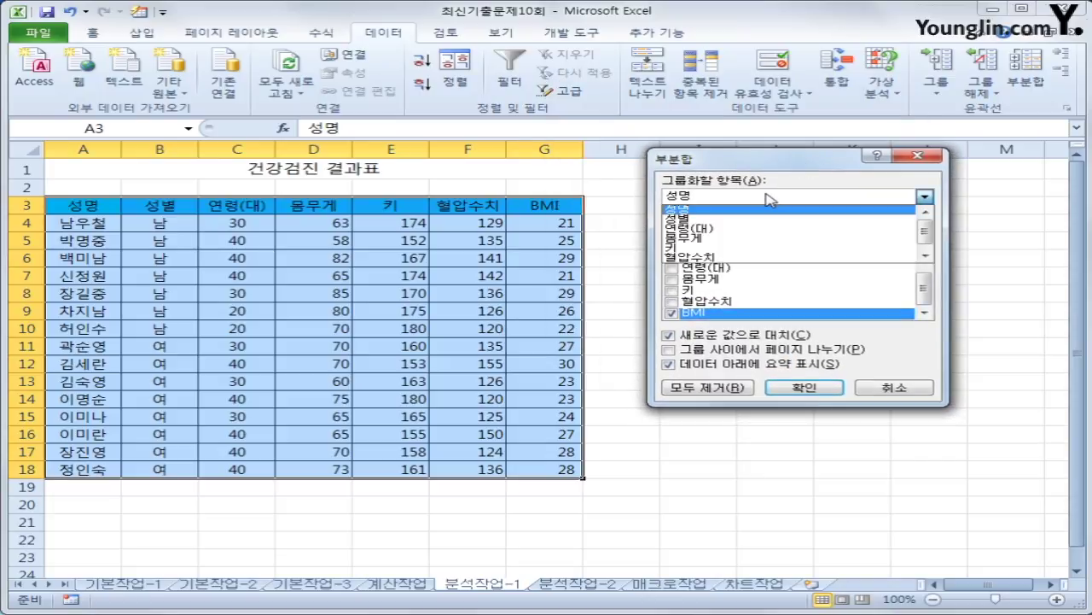
left_click(757, 220)
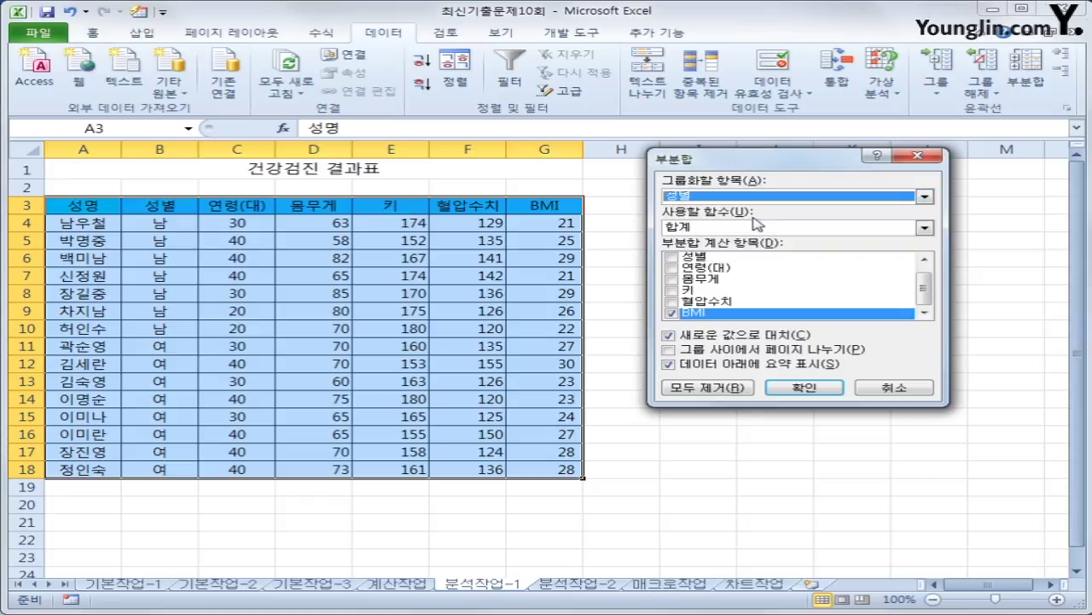
left_click(674, 280)
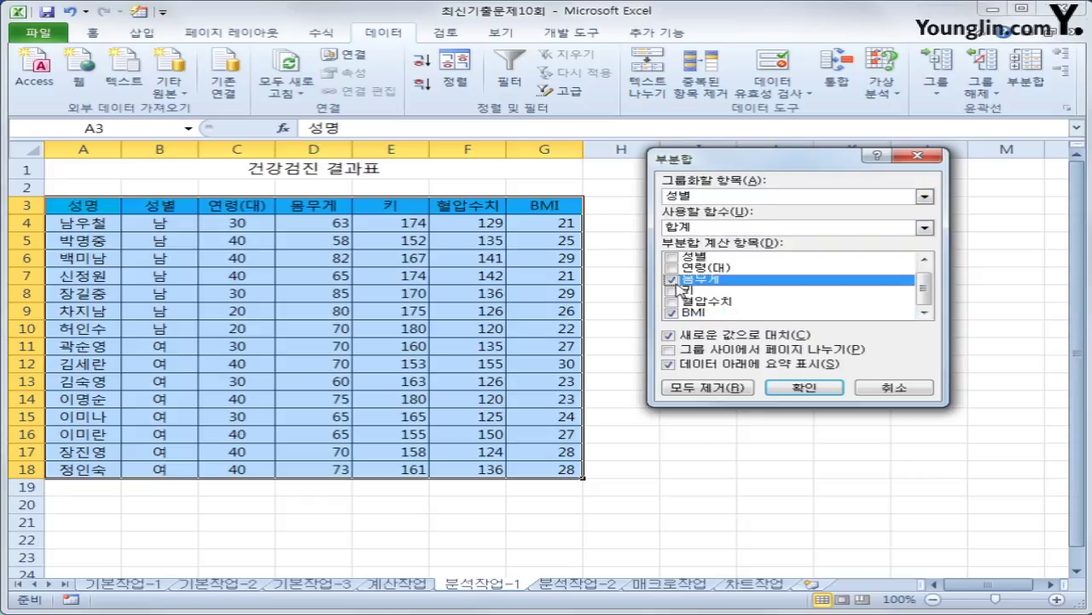
left_click(673, 291)
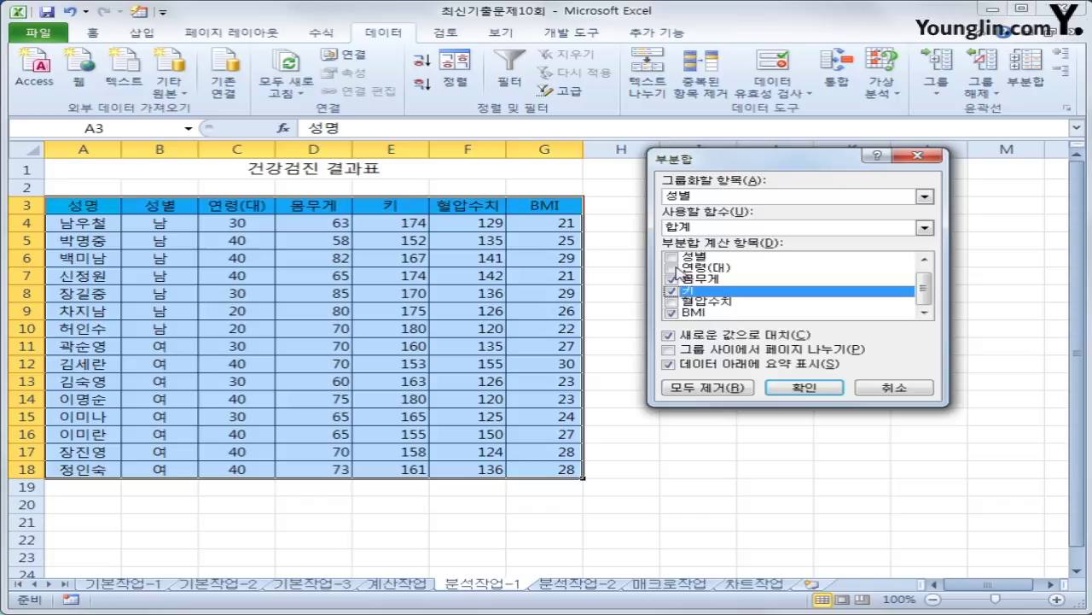
left_click(673, 314)
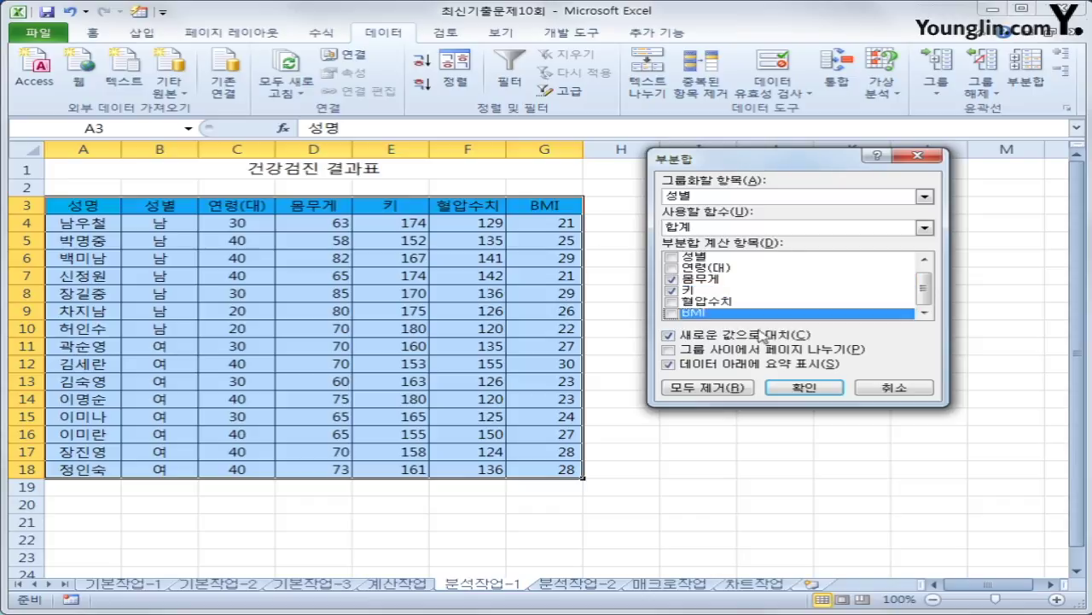
left_click(743, 228)
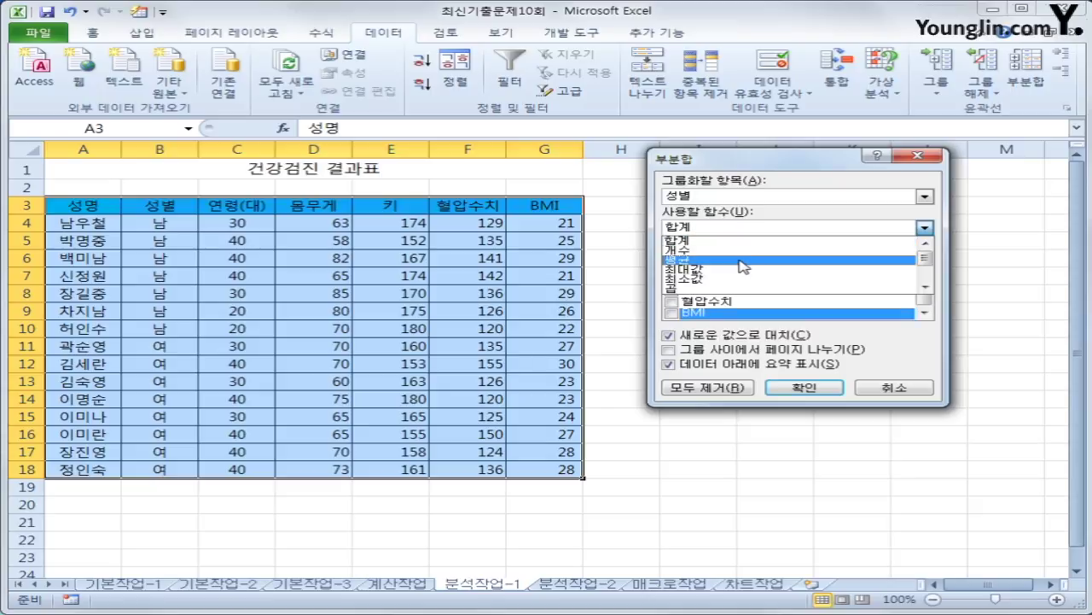
left_click(743, 261)
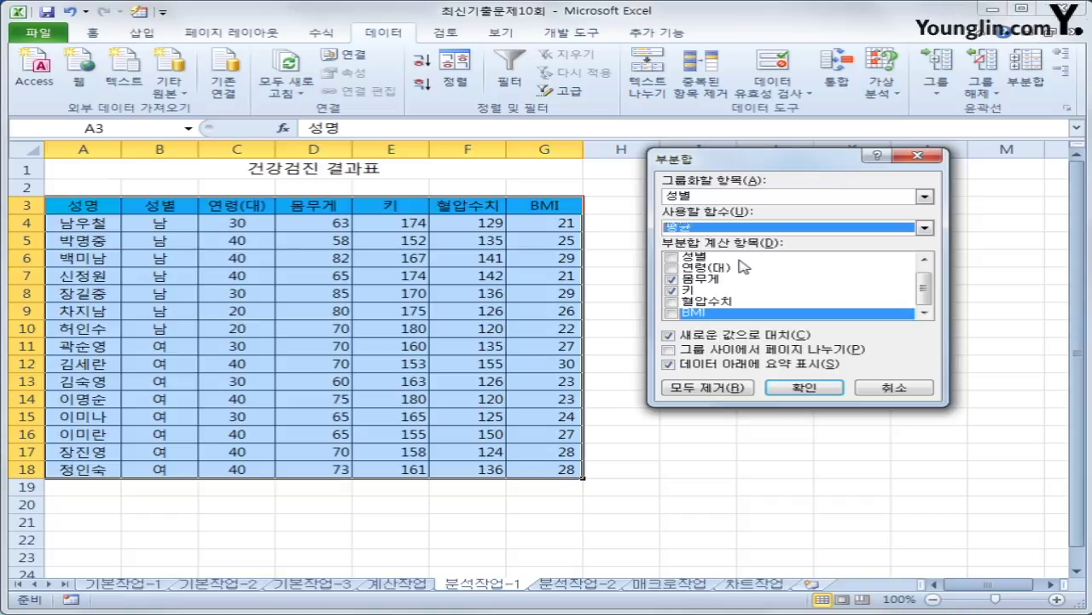
left_click(805, 387)
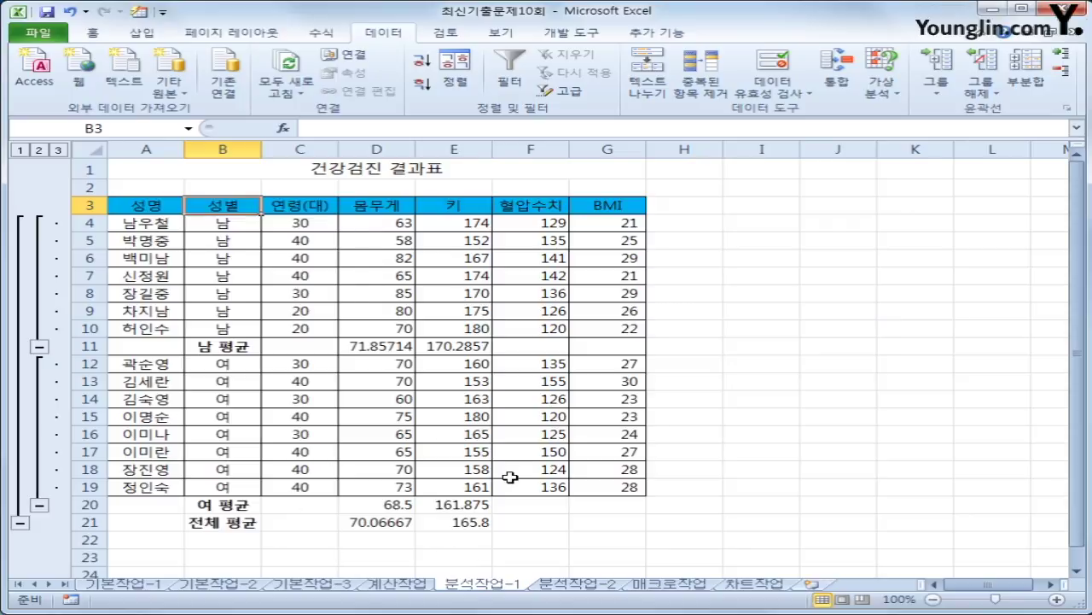
- Add a second subtotal grouped by 성별 that calculates the 최대값 of BMI only, without replacing the existing 평균 subtotals
left_click(1024, 87)
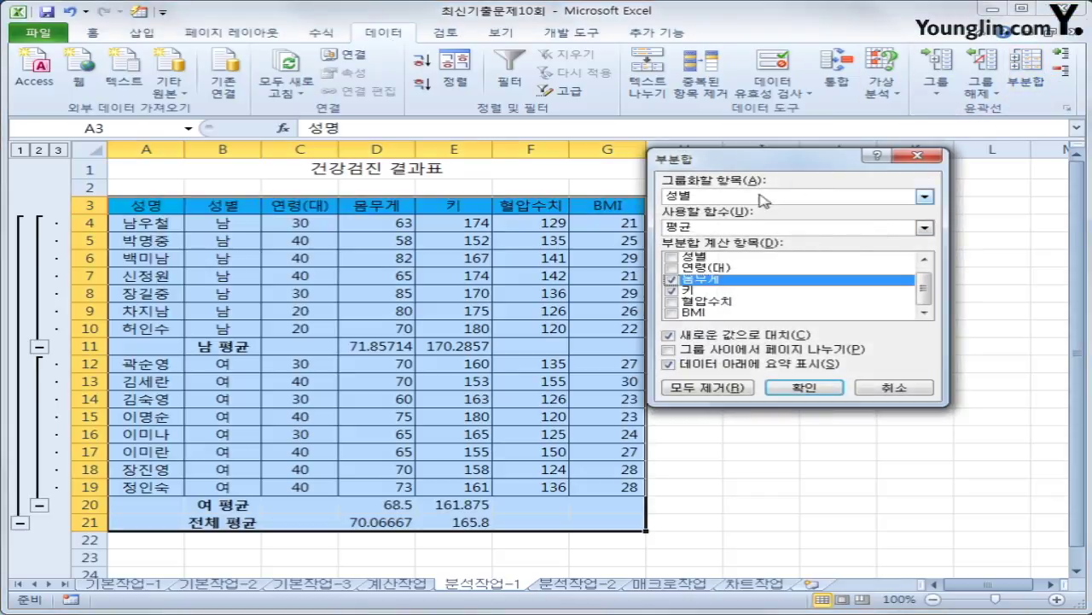
left_click(828, 229)
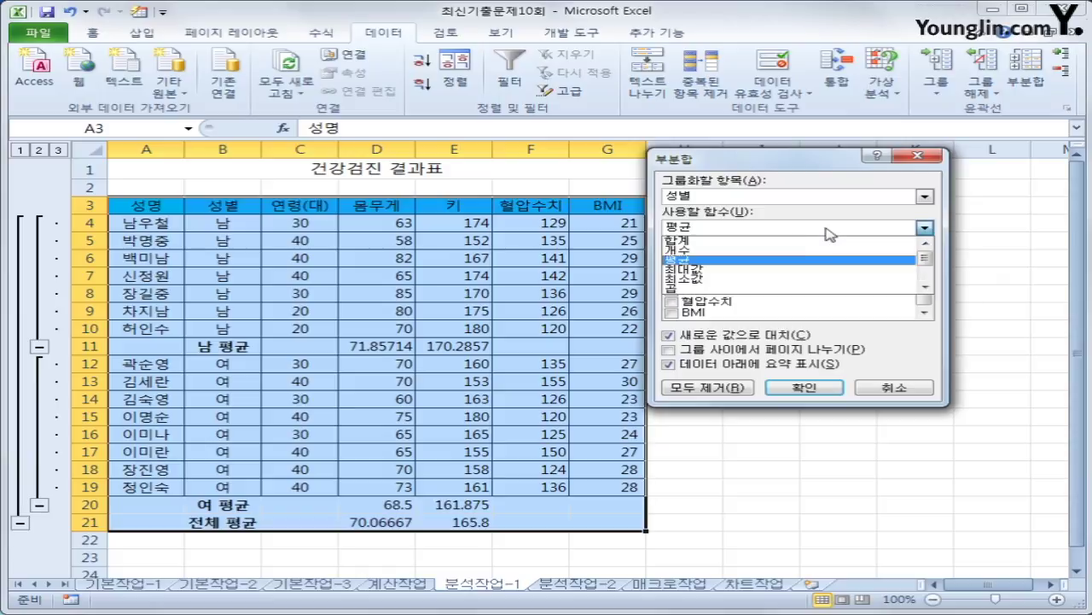
left_click(813, 281)
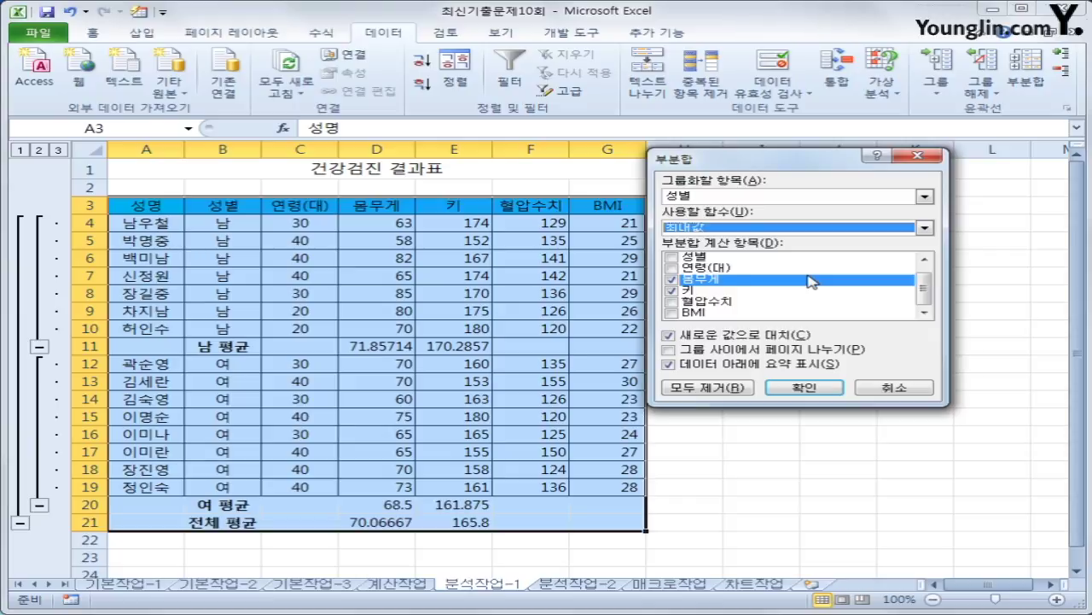
left_click(671, 279)
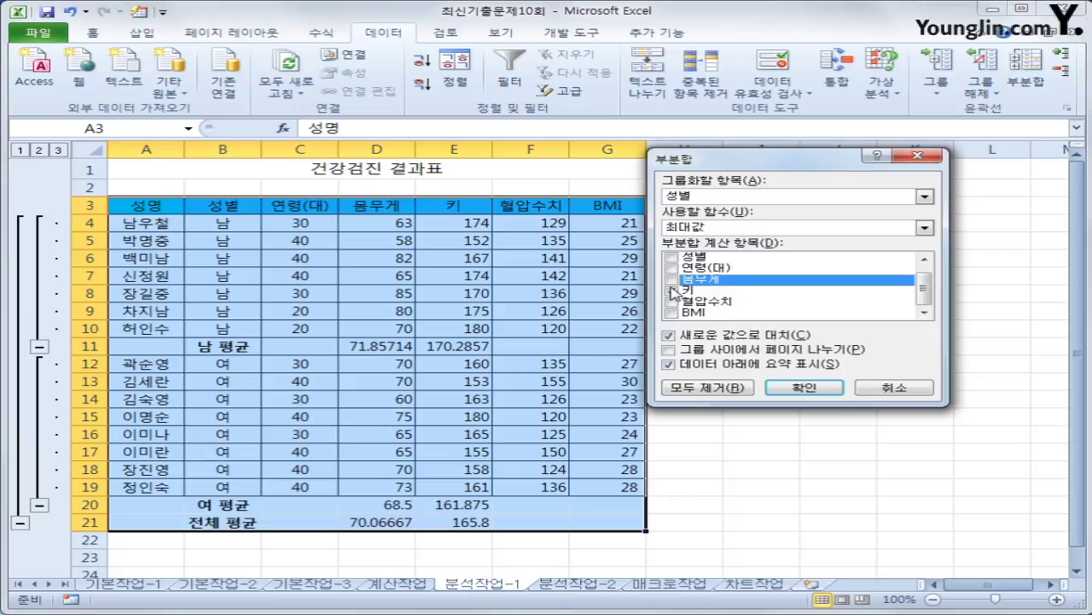
left_click(672, 291)
left_click(673, 314)
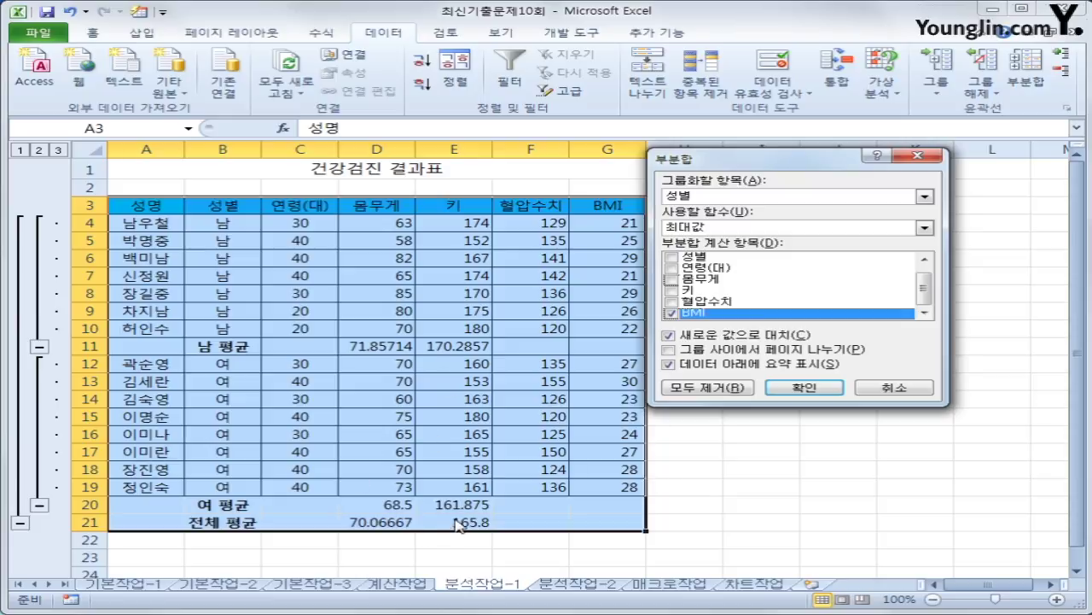
left_click(768, 337)
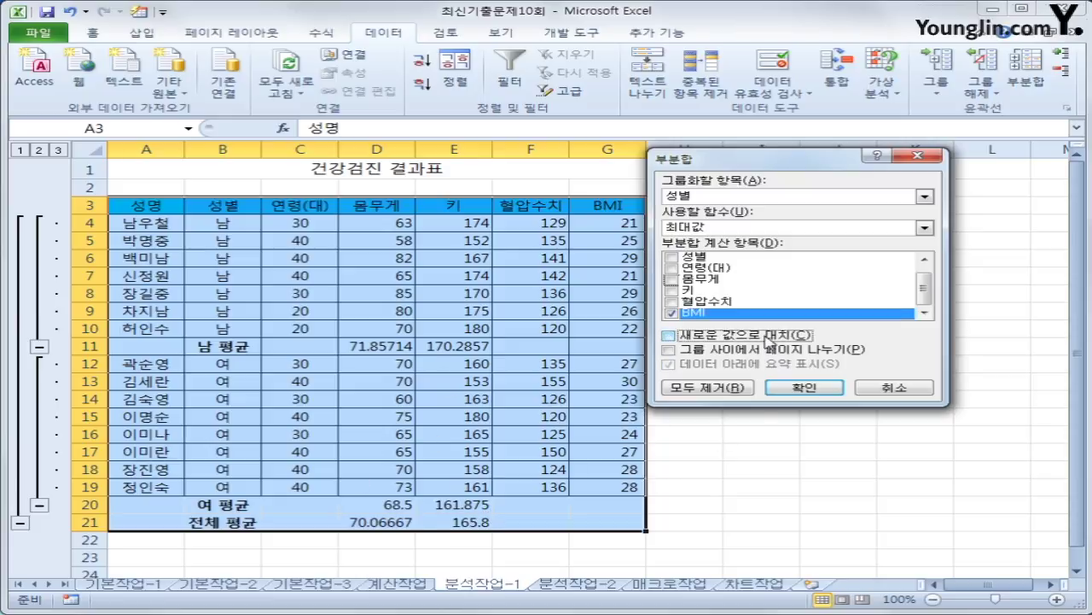
left_click(809, 389)
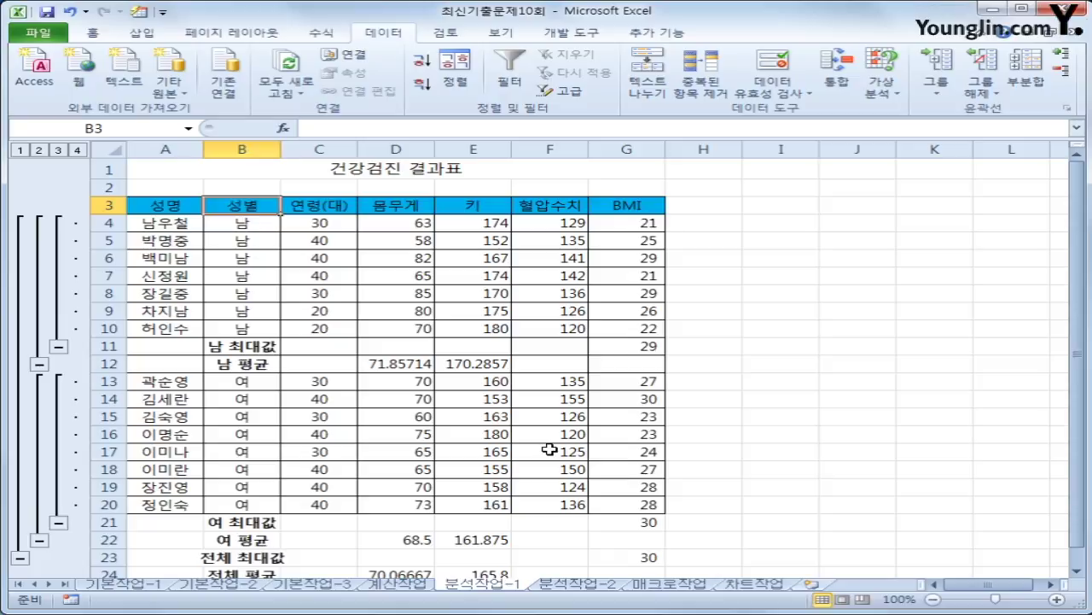
scroll(550, 450, "down", 2)
scroll(543, 435, "up", 2)
- On the 분석작업-2 sheet, name the 이익금 total cell G10 이익금합계
left_click(577, 583)
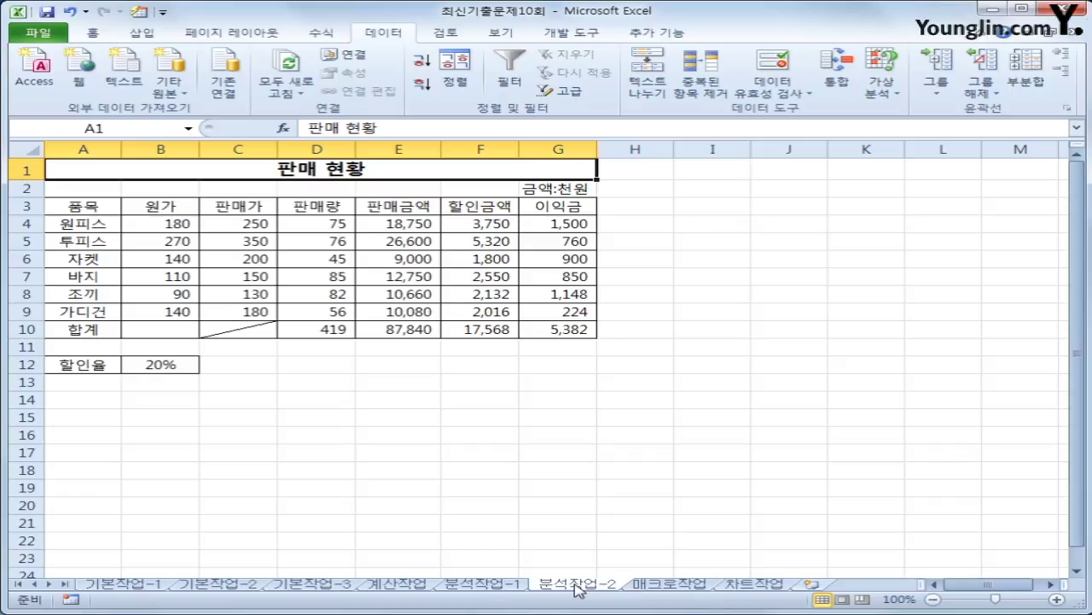
left_click(557, 327)
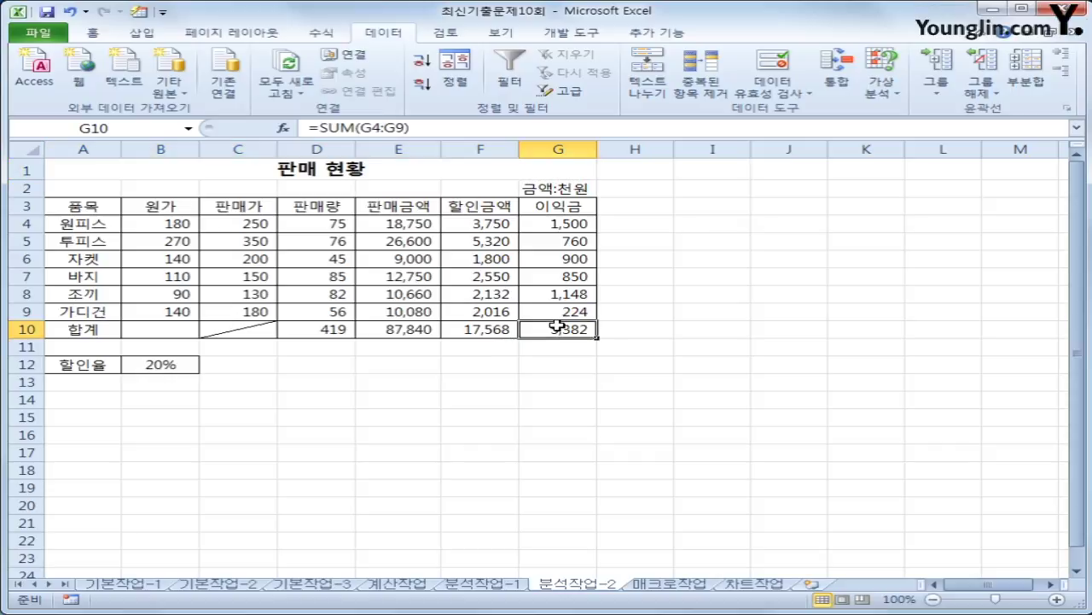
left_click(114, 124)
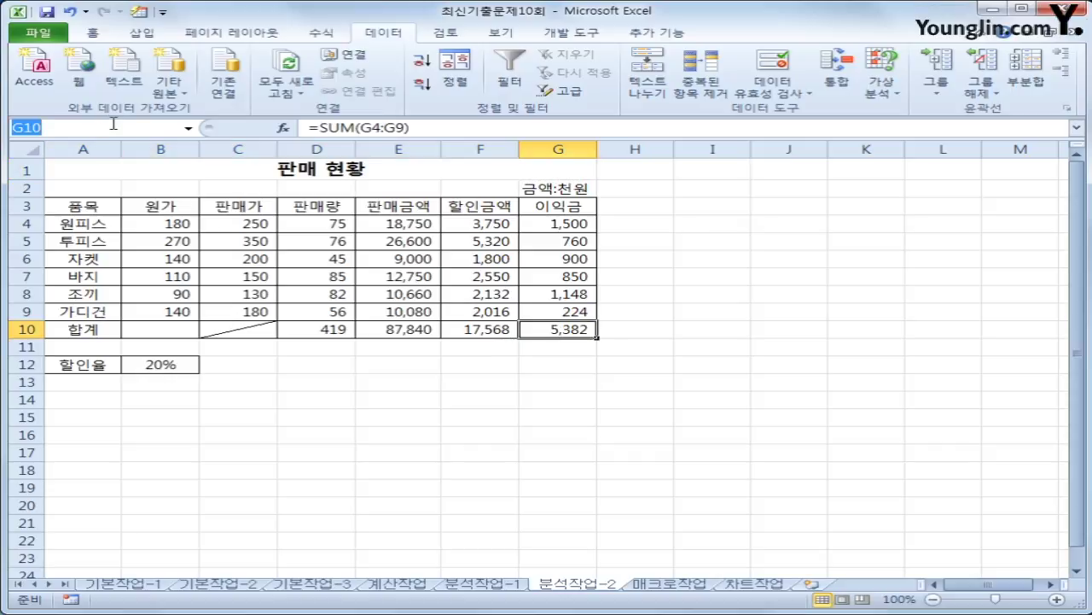
type("dldl")
key("BackSpace")
key("BackSpace")
key("BackSpace")
key("BackSpace")
type("이익금합ㄱ")
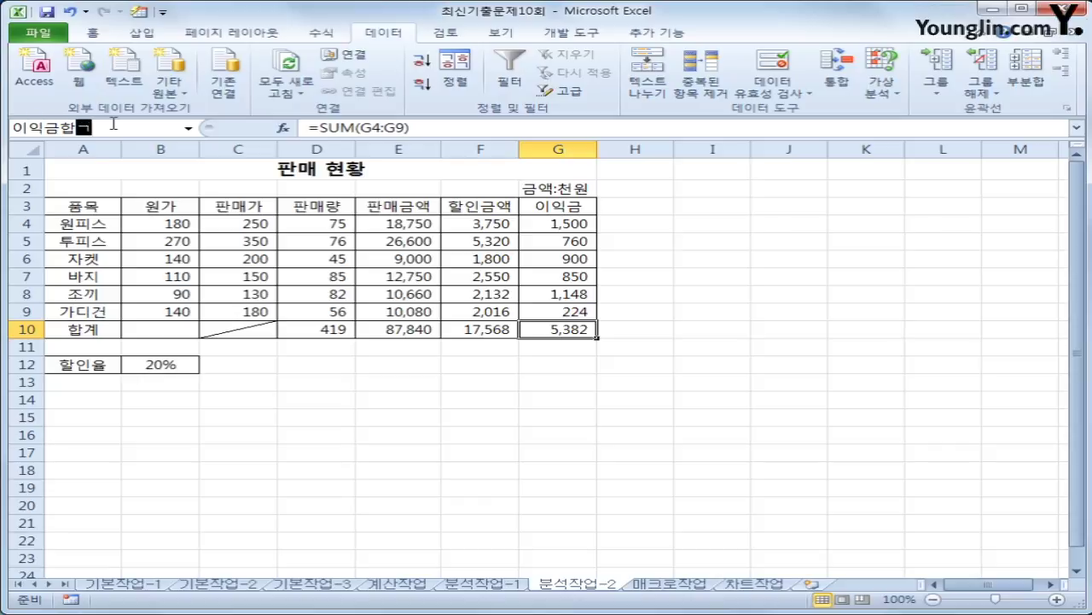
type("ㅖ")
key("Return")
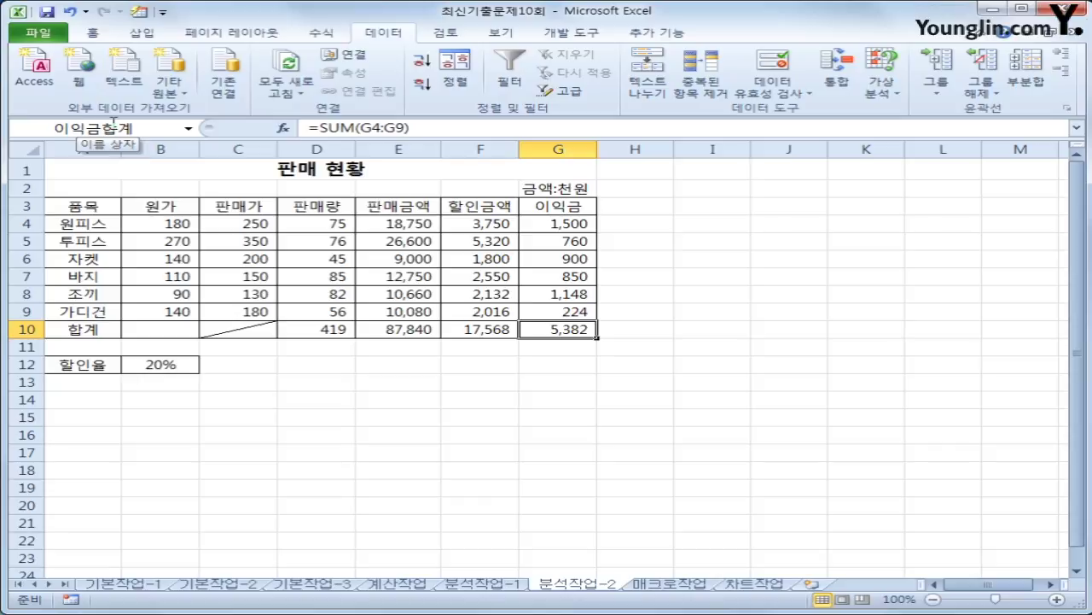
- Name cell B12, which holds the discount rate, 할인율
left_click(169, 364)
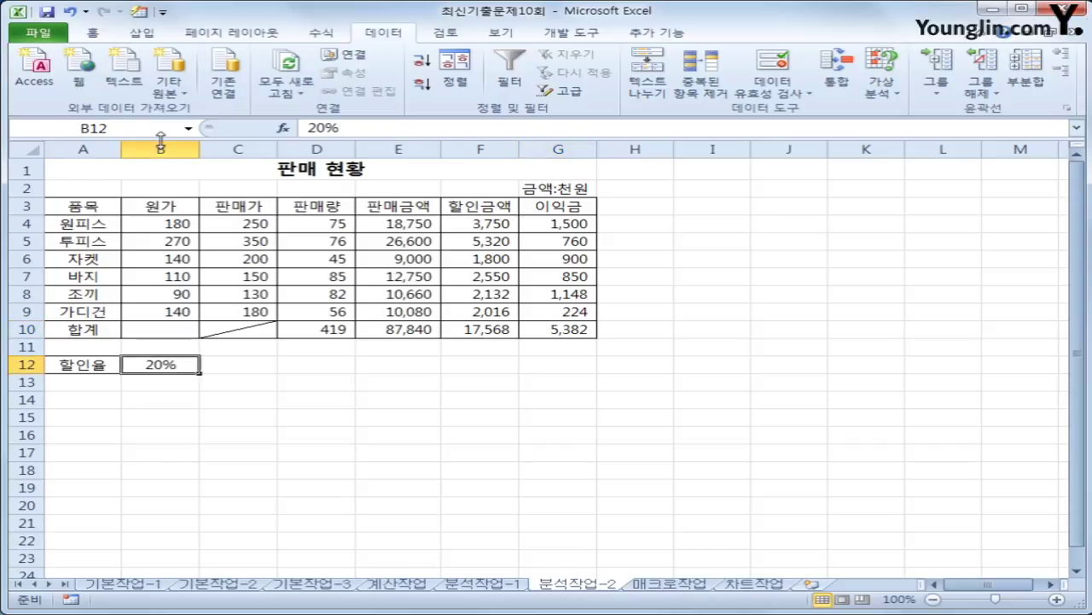
left_click(161, 129)
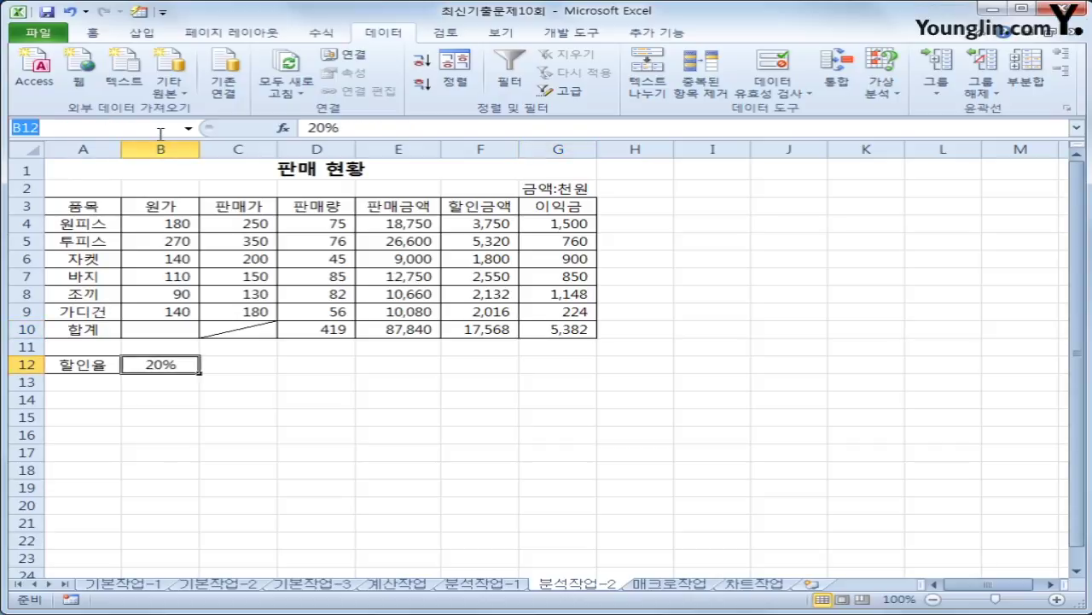
type("할인율")
key("Return")
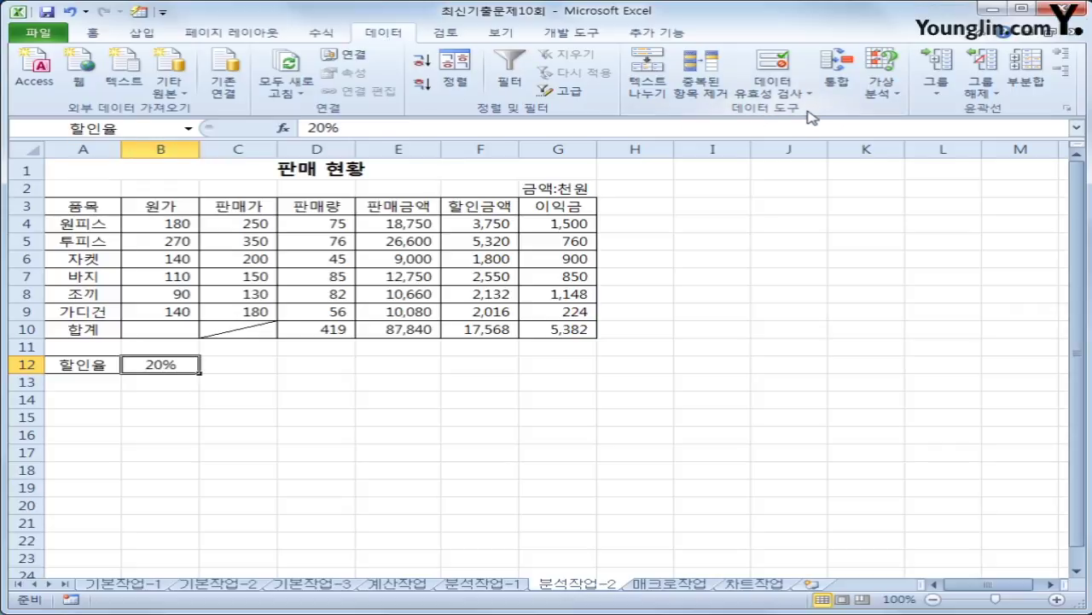
- Add a scenario named 할인율인상 with B12 as its changing cell and a 할인율 value of 25%
left_click(882, 83)
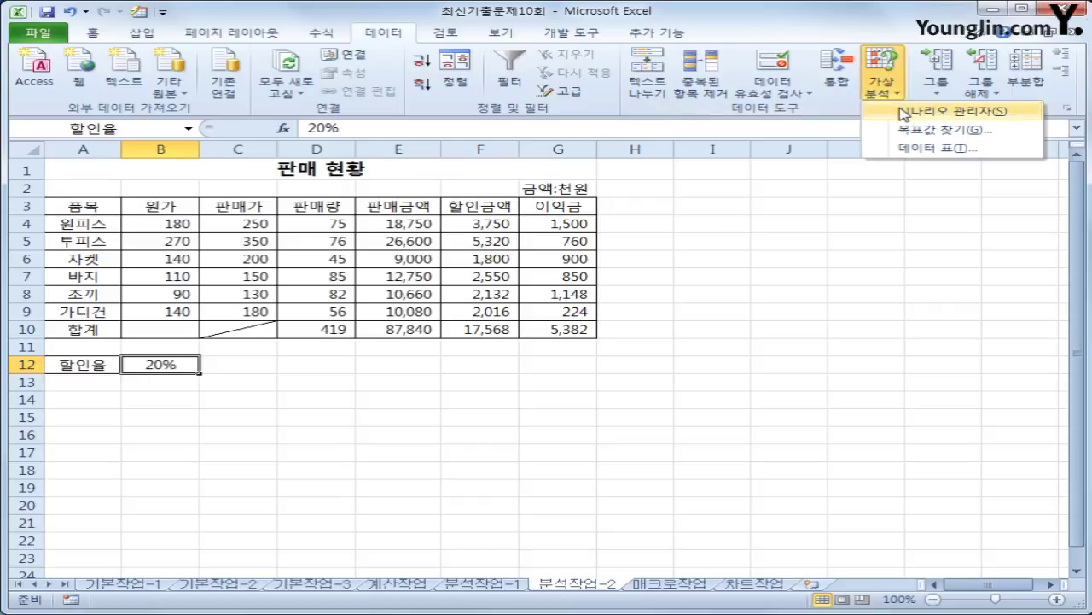
left_click(903, 113)
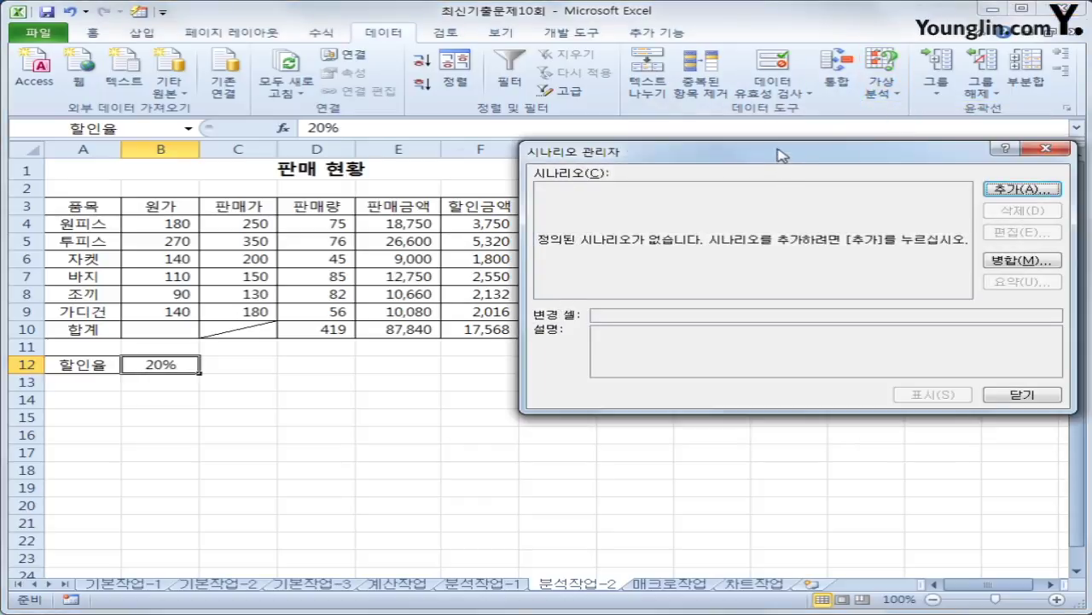
left_click_drag(783, 160, 569, 178)
left_click(826, 212)
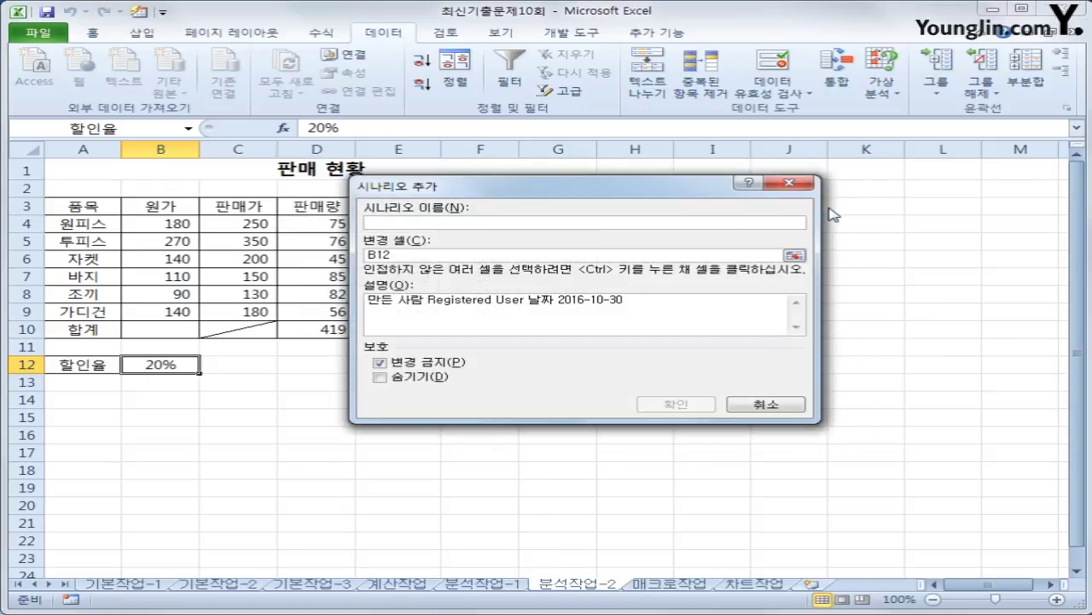
type("할인율인")
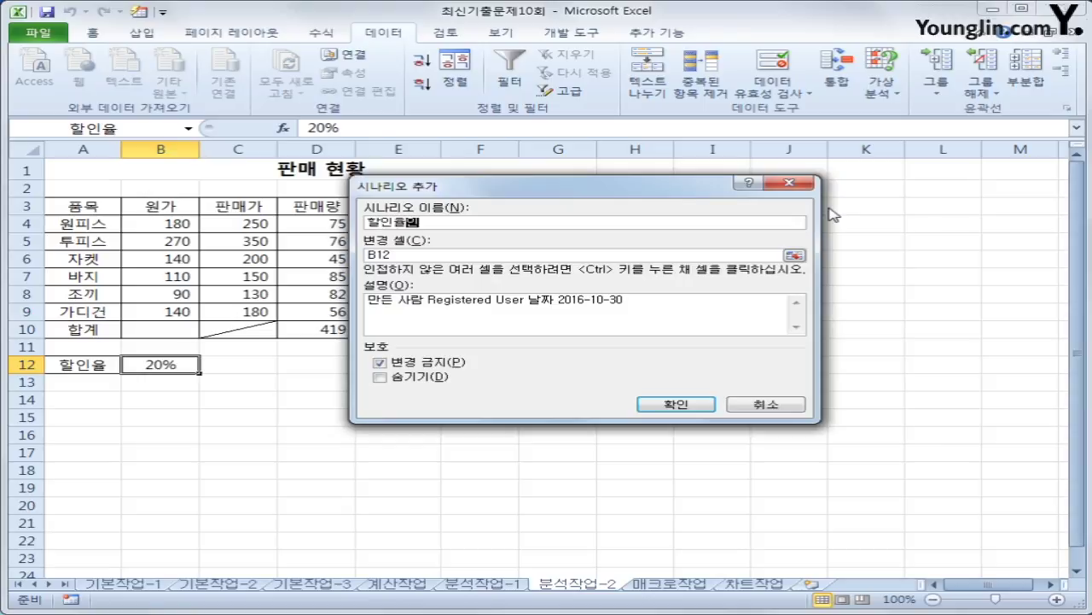
type("상")
key("Tab")
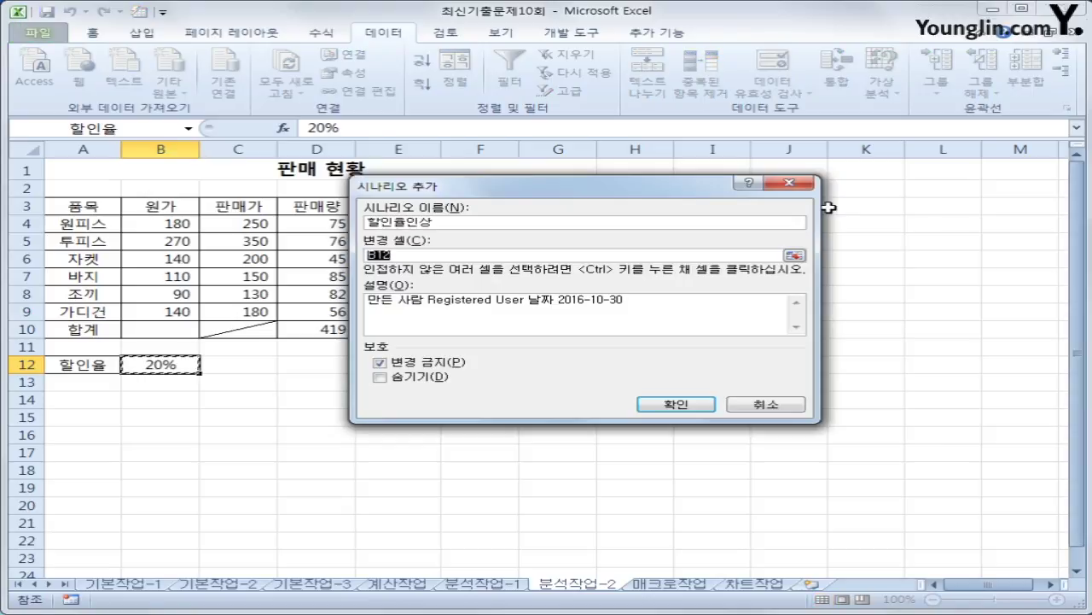
left_click(678, 406)
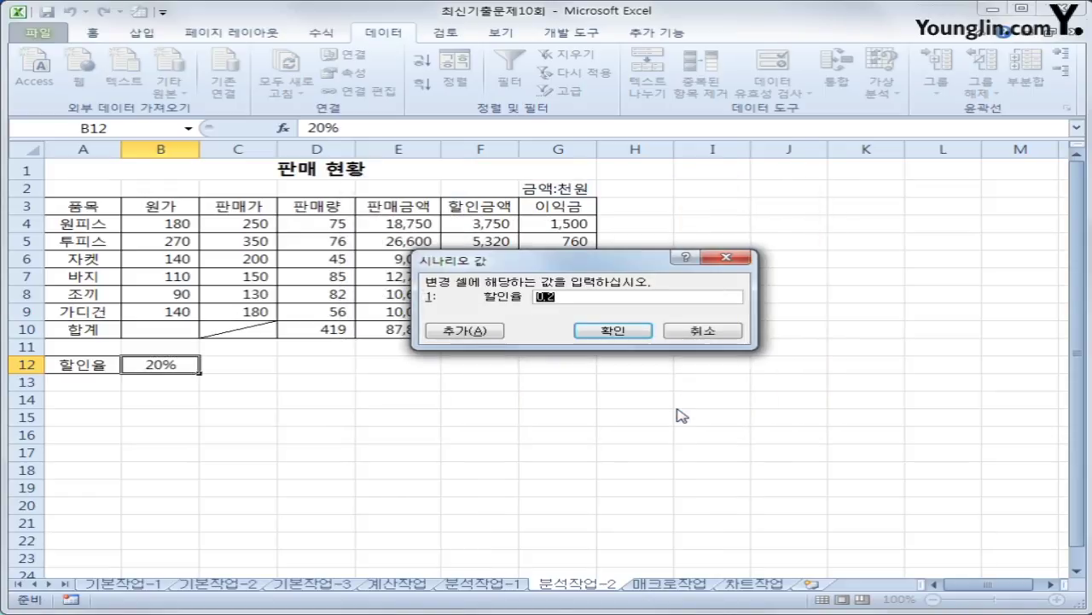
type("25%")
left_click(482, 330)
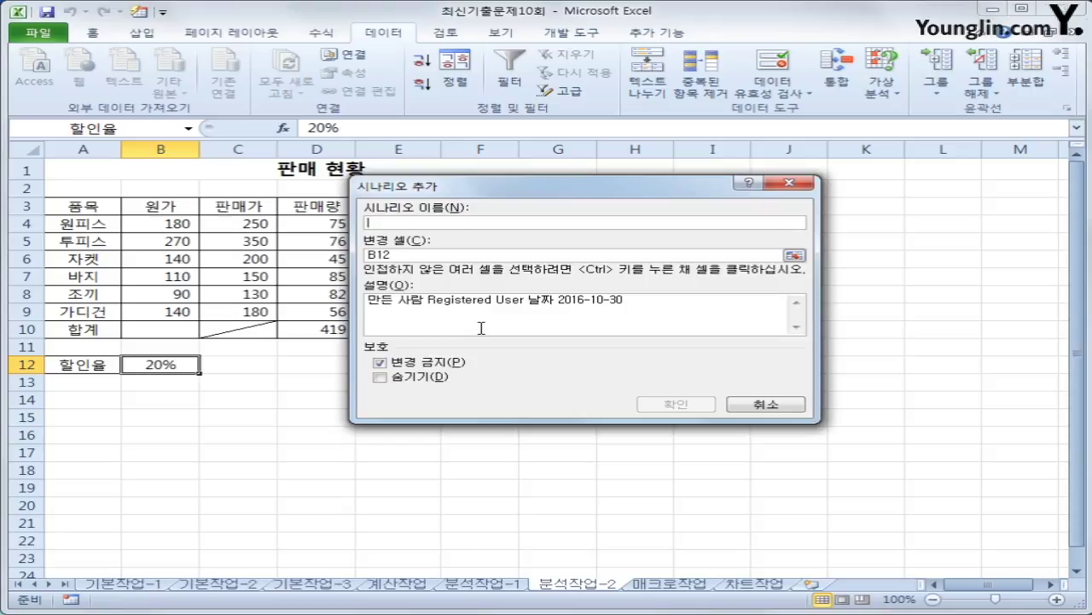
- Add a second scenario named 할인율인하 for changing cell B12 with a 할인율 value of 15%
type("할인율인하")
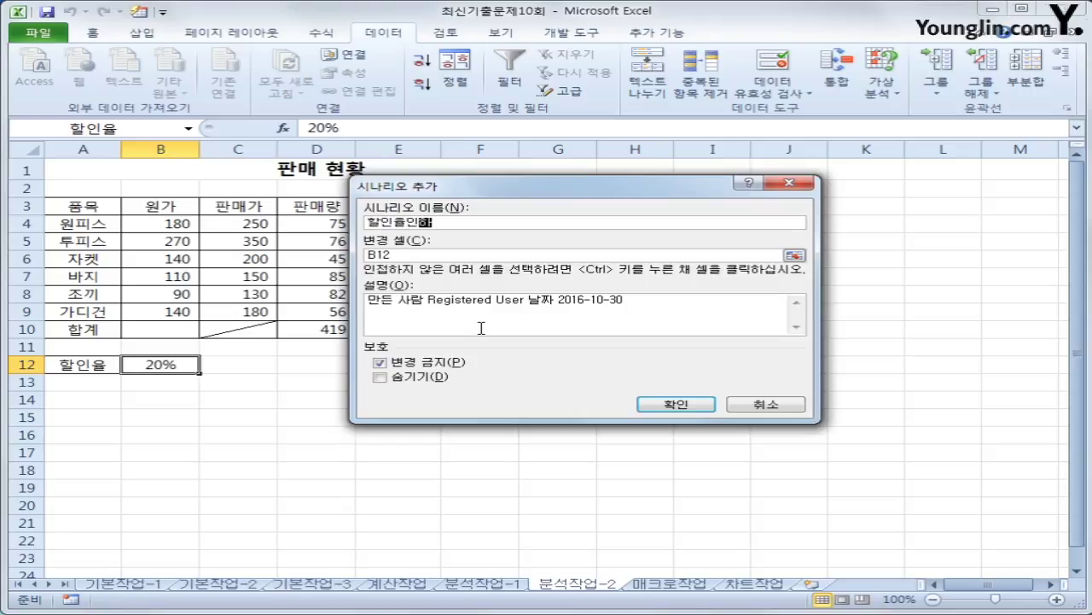
key("Tab")
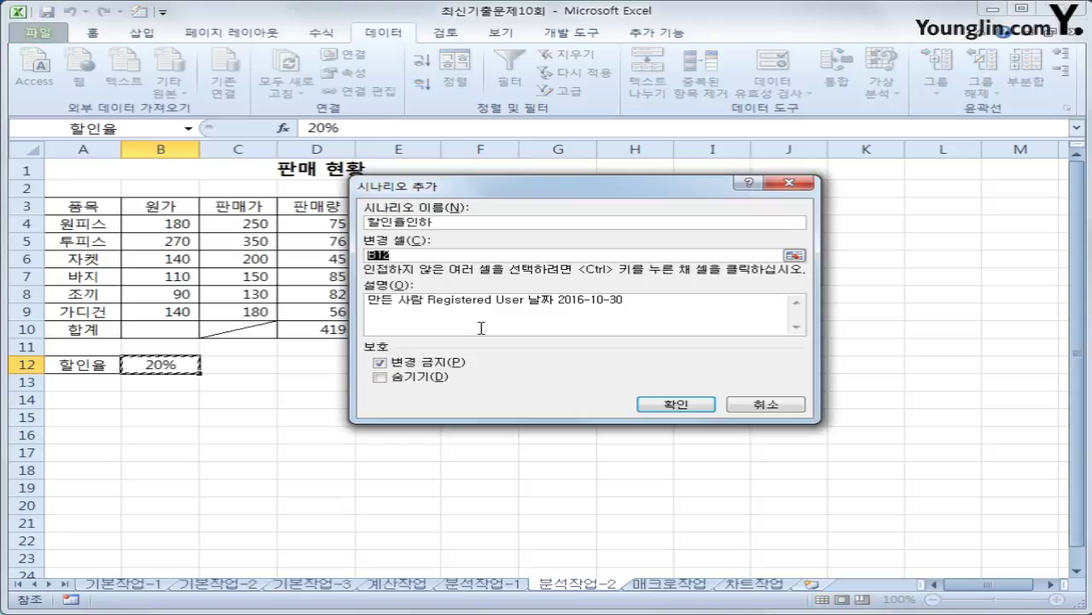
left_click(676, 403)
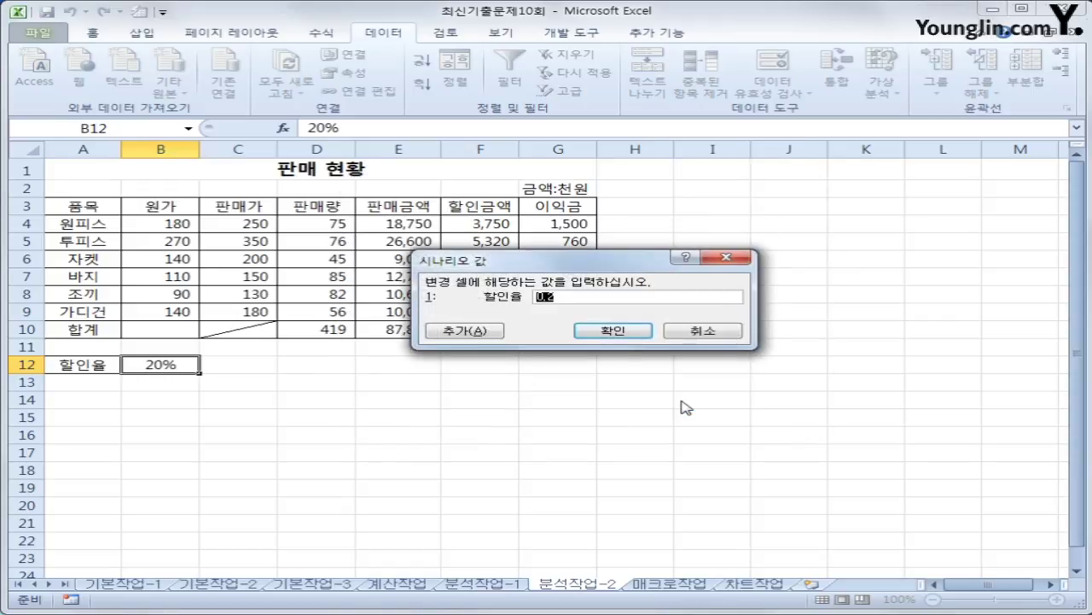
type("15%")
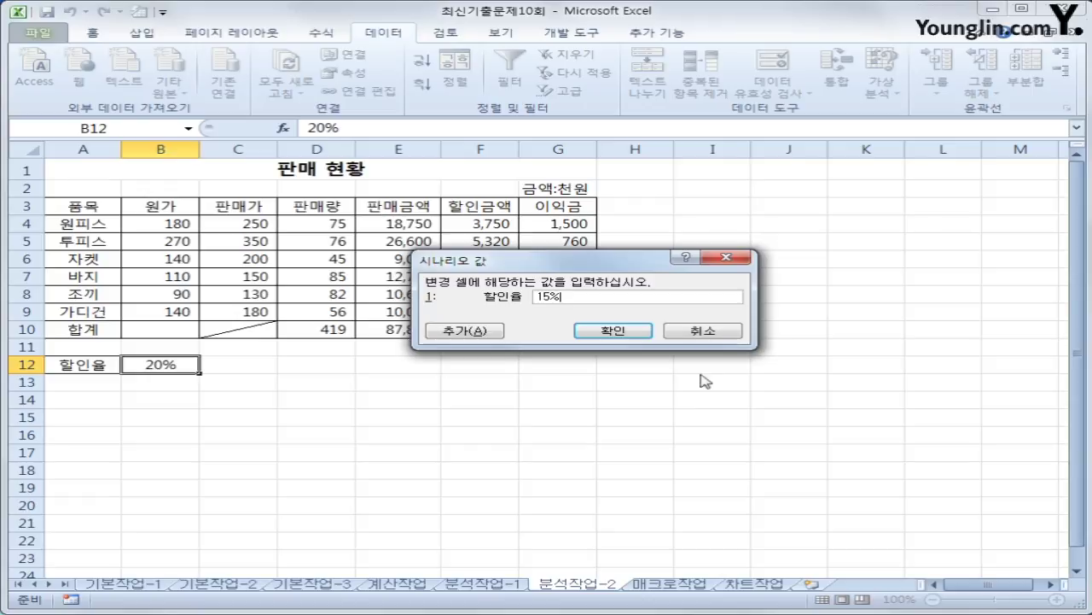
left_click(606, 333)
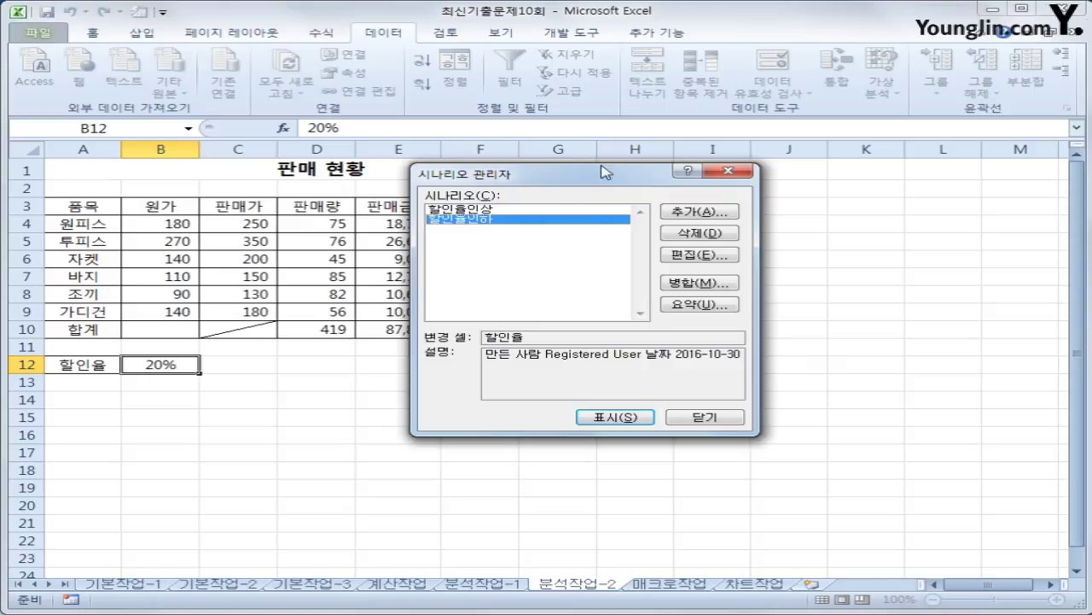
- Generate a 시나리오 요약 report with G10 as the result cell and review it against the 분석작업-2 sheet
left_click(699, 304)
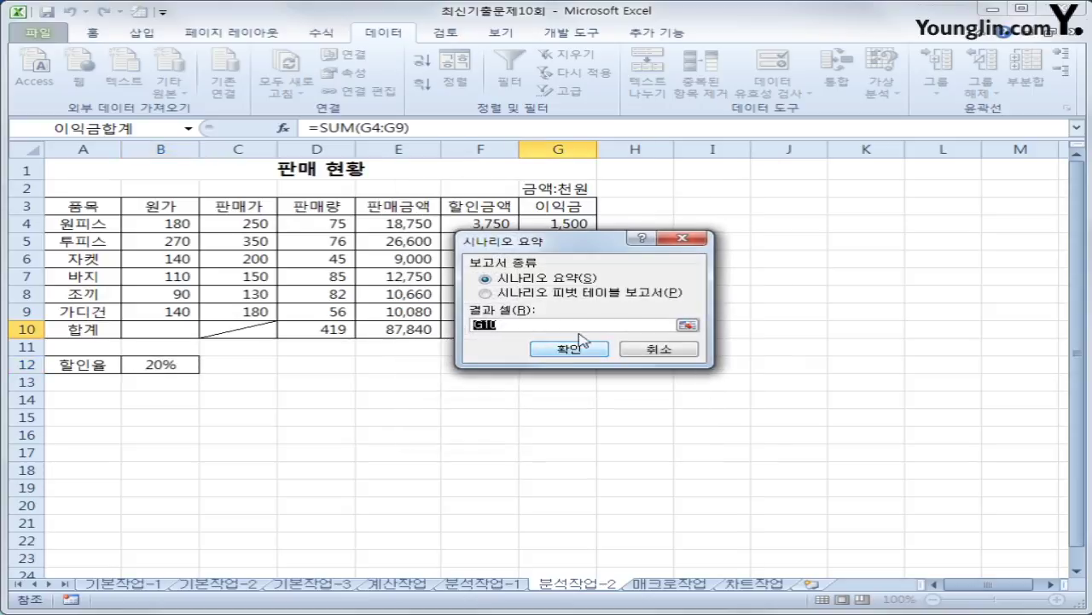
left_click_drag(512, 241, 728, 240)
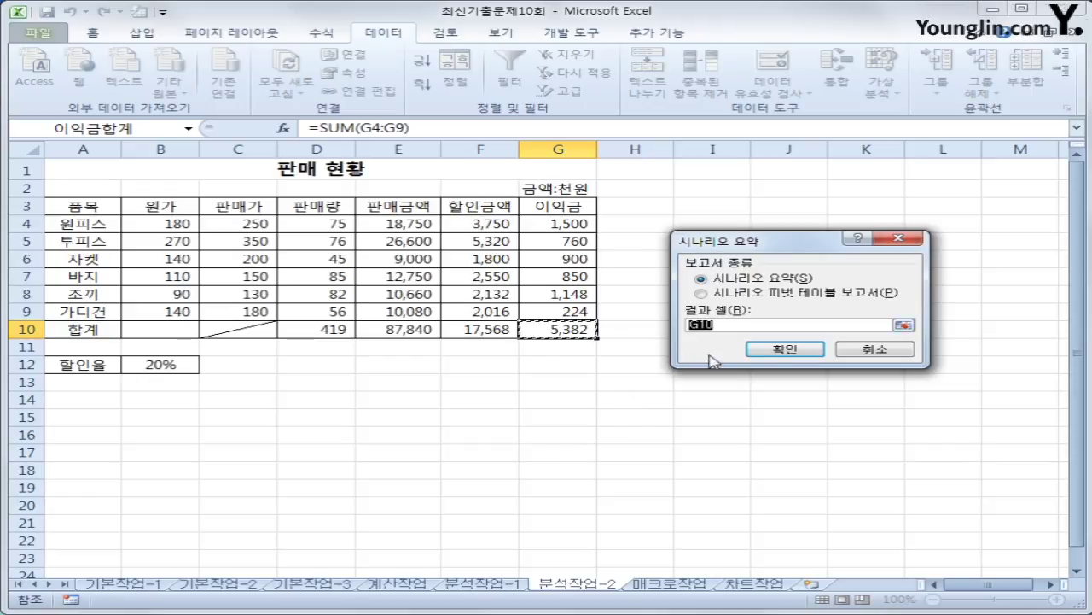
left_click(775, 349)
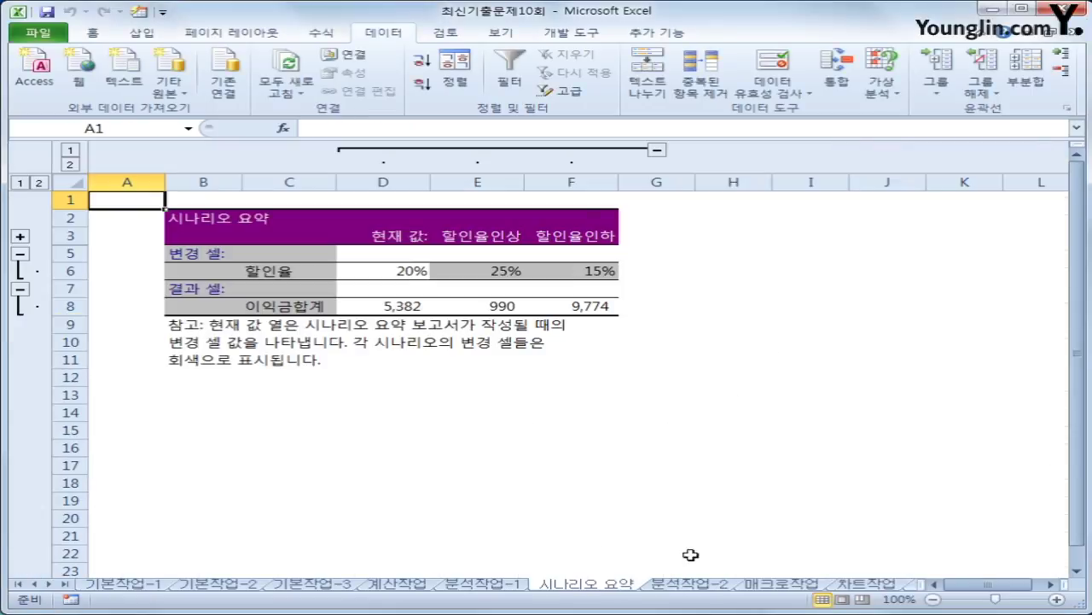
left_click(688, 584)
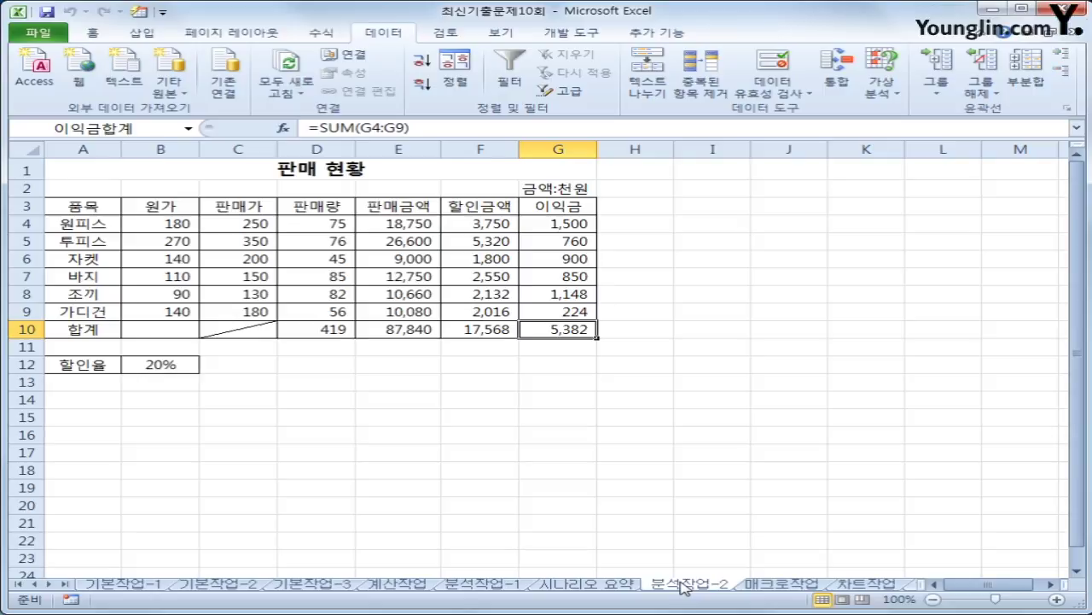
left_click(599, 589)
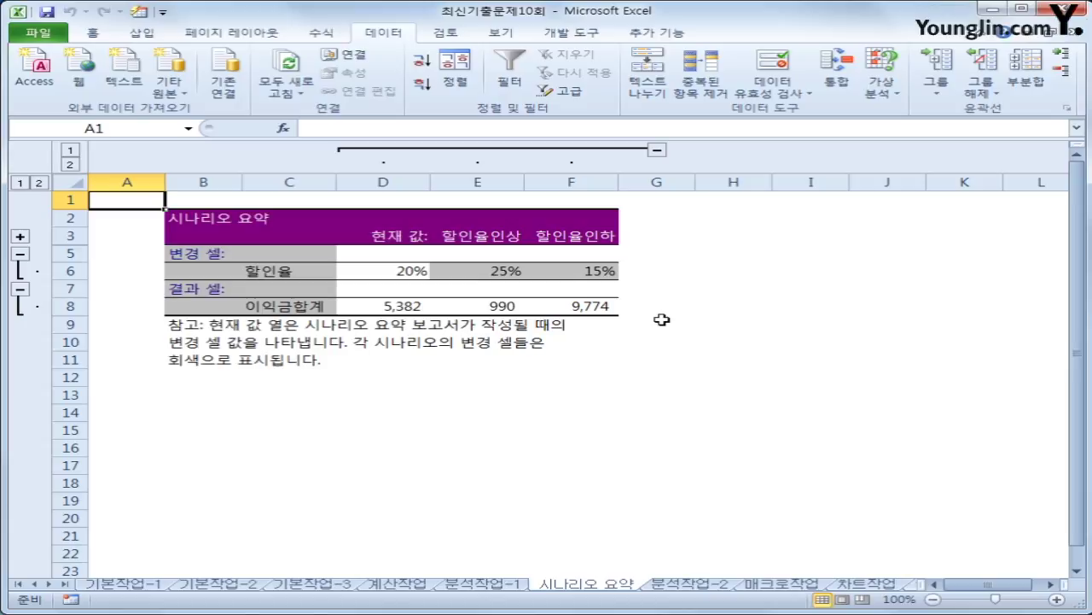
- Start recording a macro named 평균 on the 매크로작업 sheet, stored in the current workbook
left_click(779, 585)
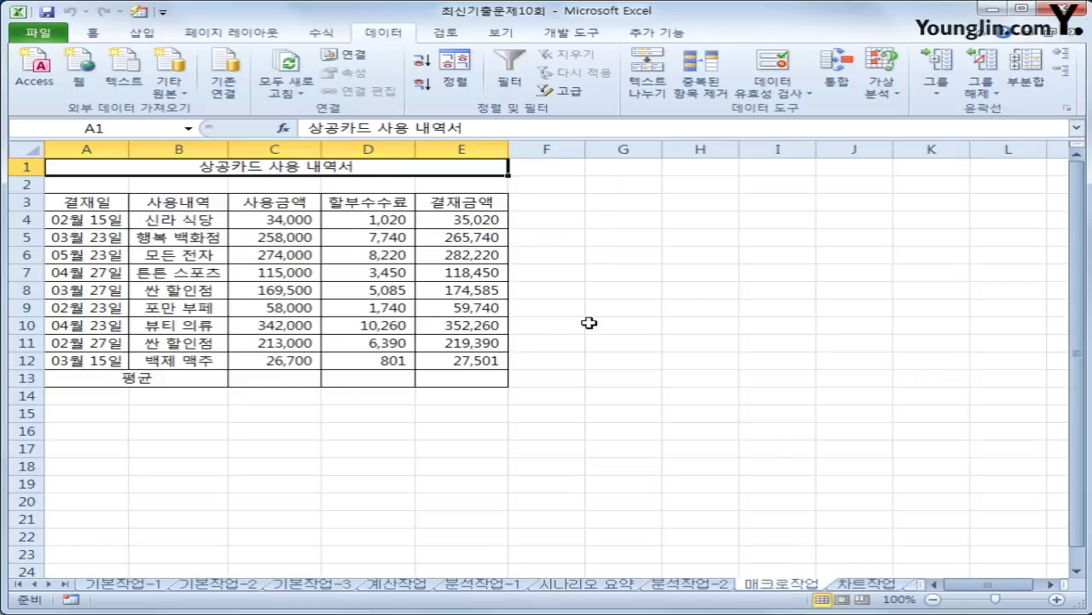
left_click(706, 272)
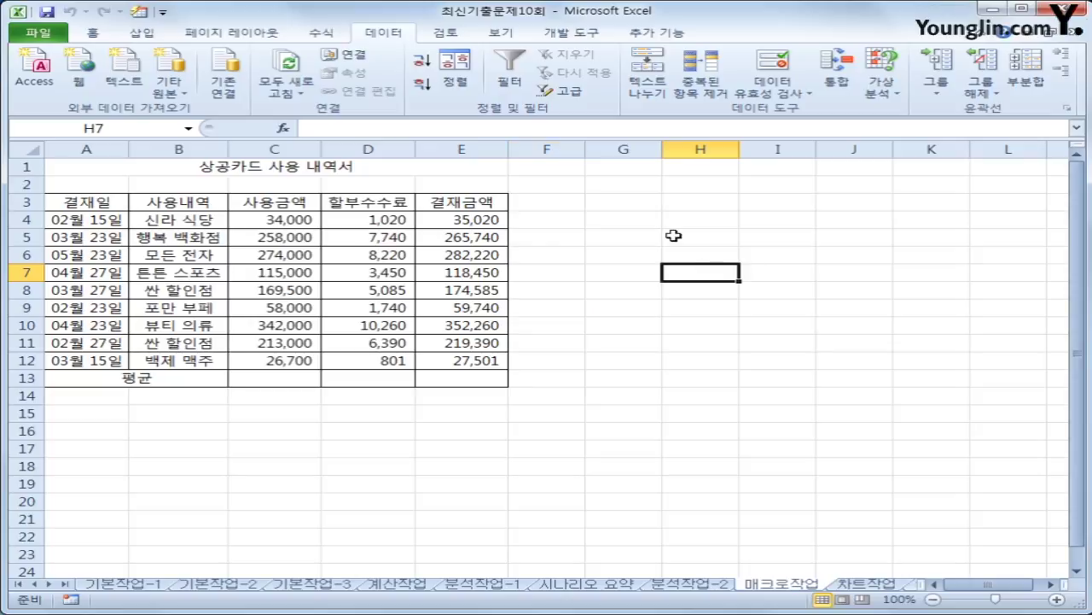
left_click(587, 32)
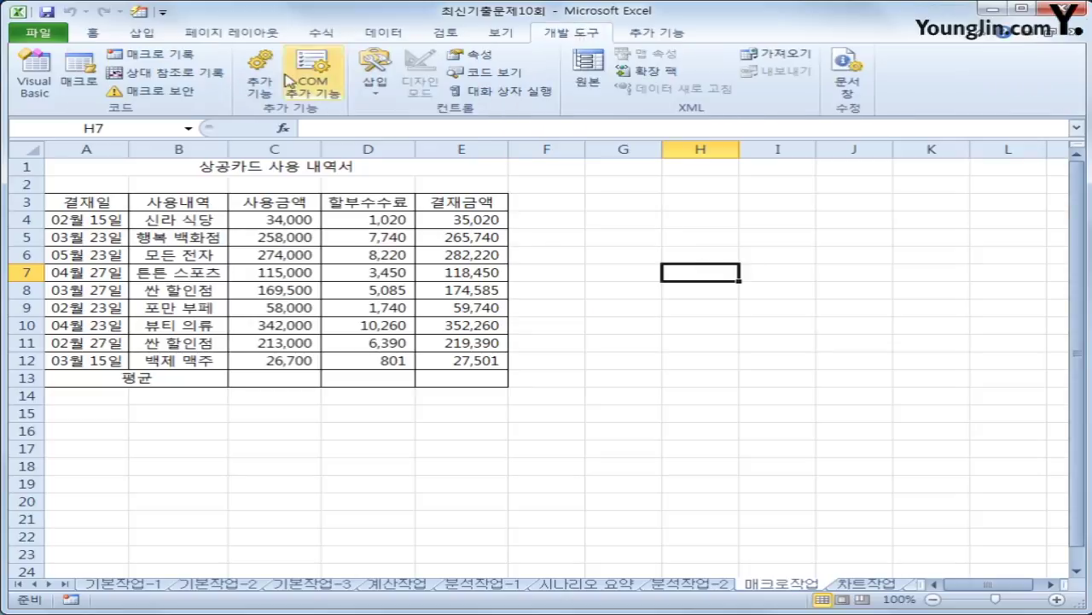
left_click(154, 53)
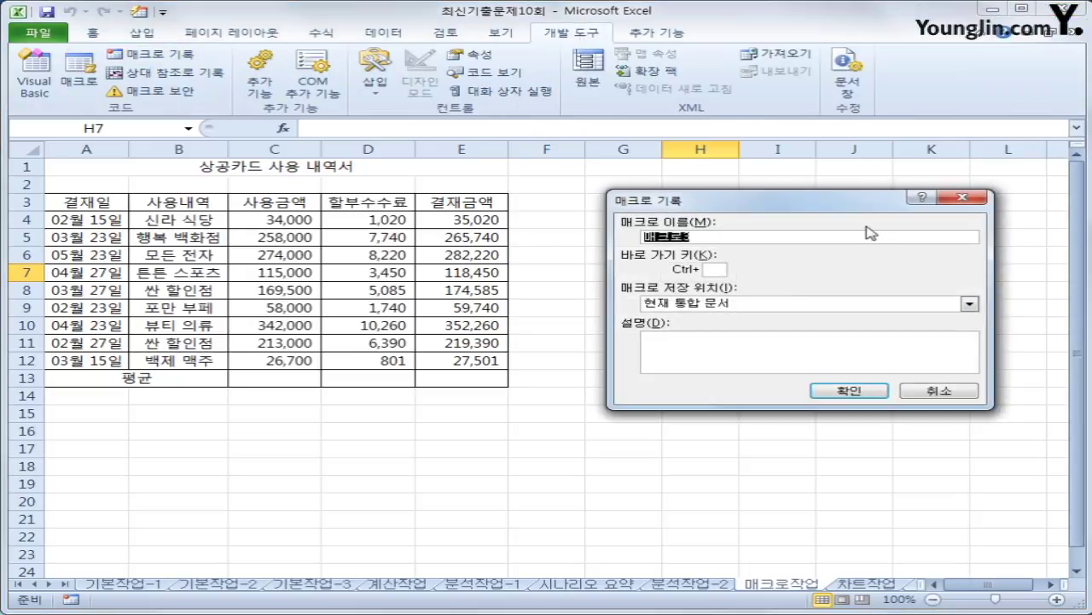
type("평균")
key("Return")
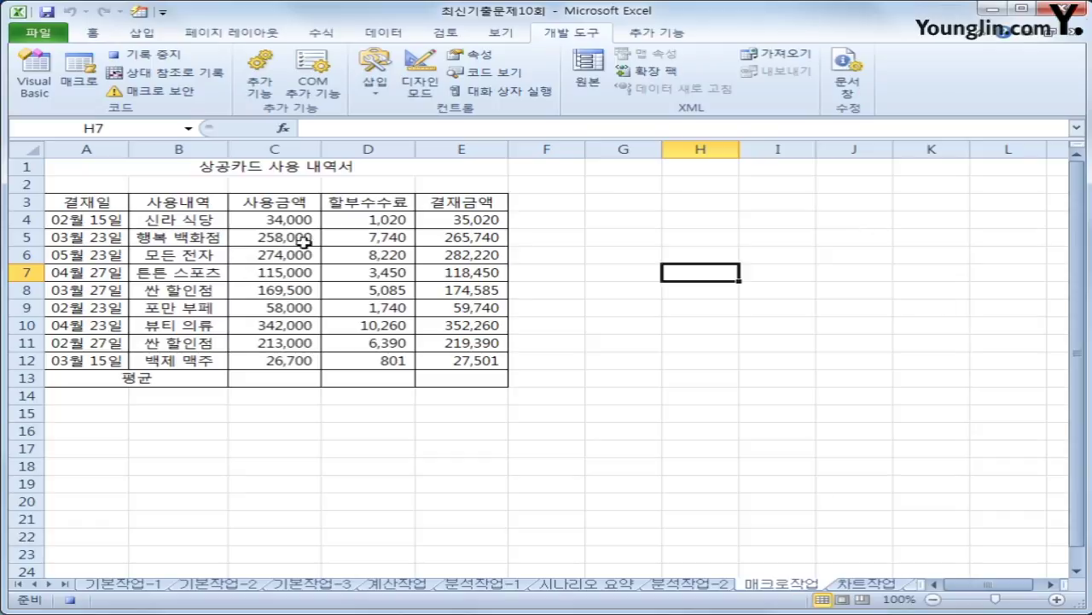
- Record the averages of 사용금액, 할부수수료 and 결재금액 into C13:E13 with the automatic average function, and stop the macro recording
left_click_drag(271, 221, 447, 380)
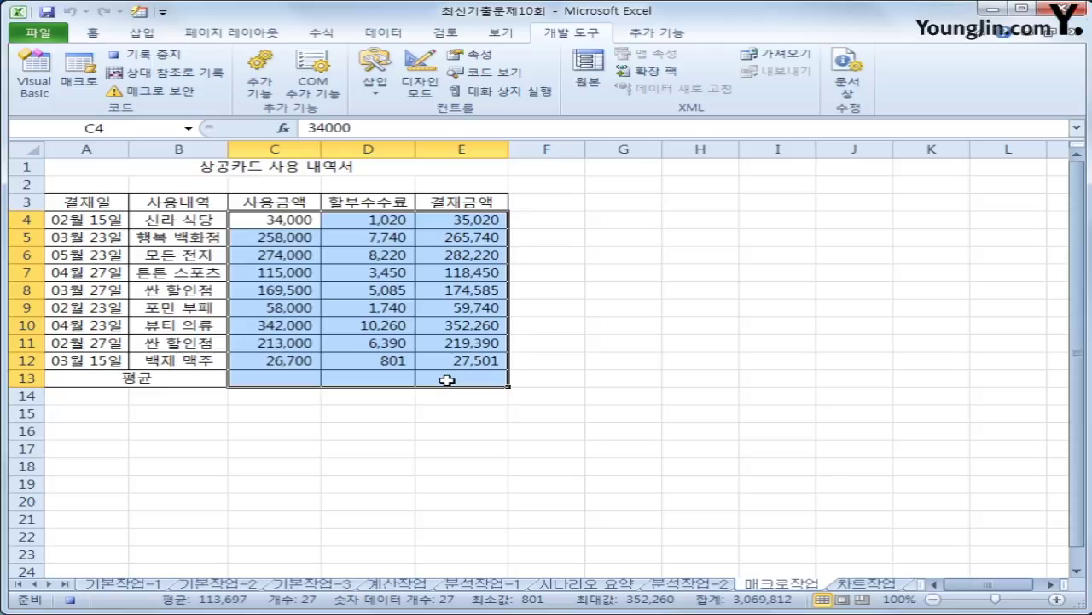
left_click(319, 32)
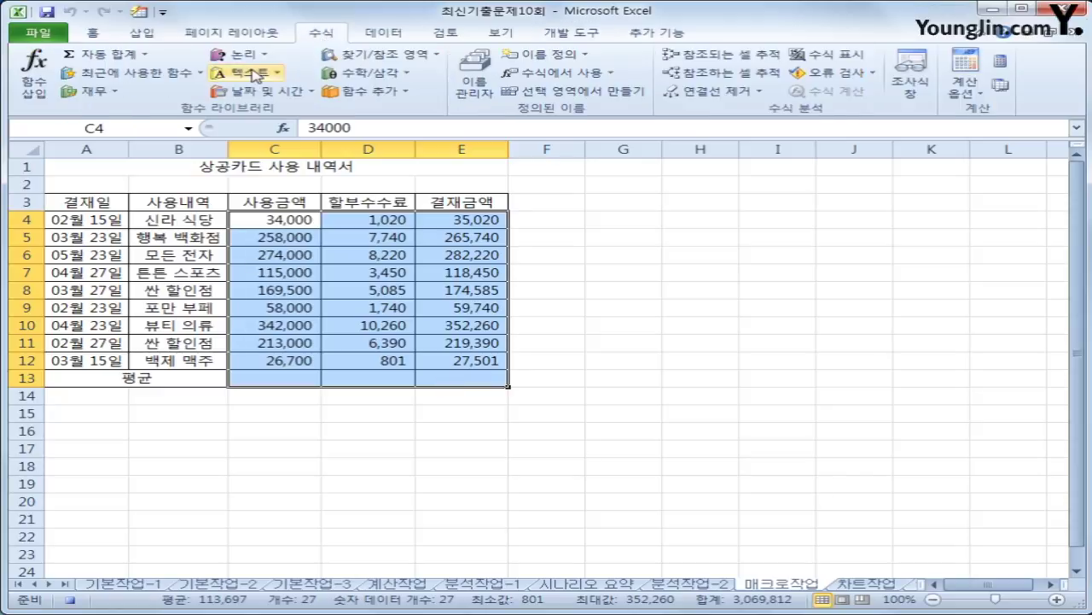
left_click(143, 54)
left_click(146, 93)
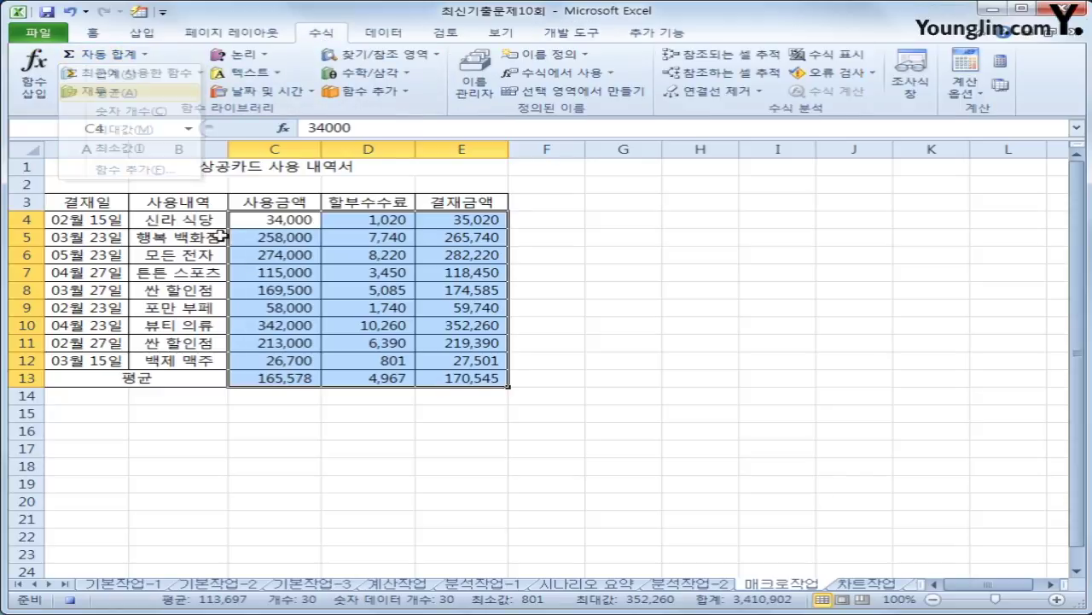
left_click(267, 371)
left_click(373, 377)
left_click(475, 377)
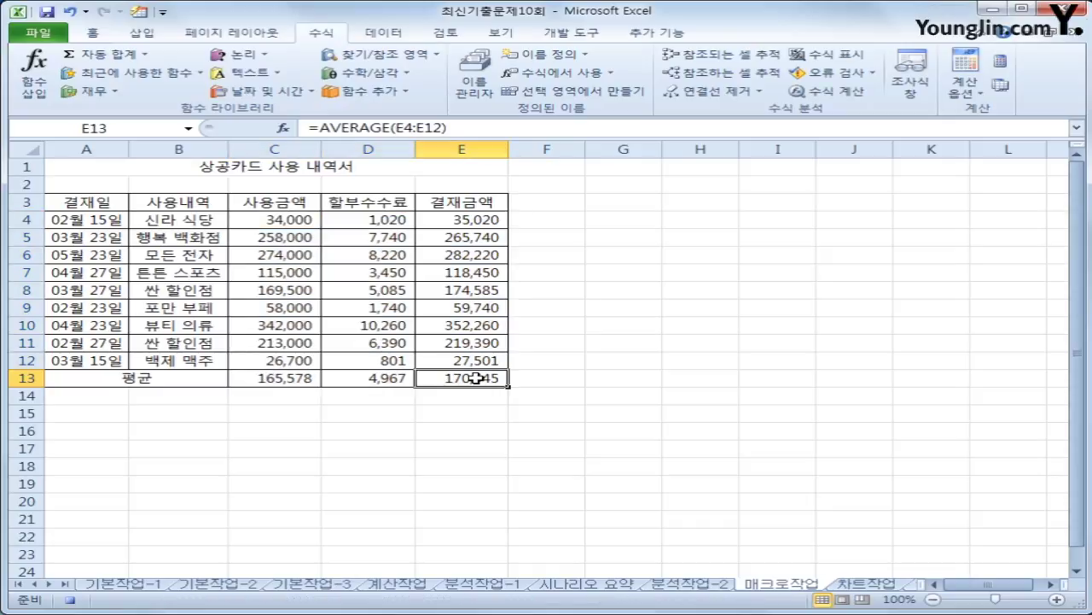
left_click(280, 373)
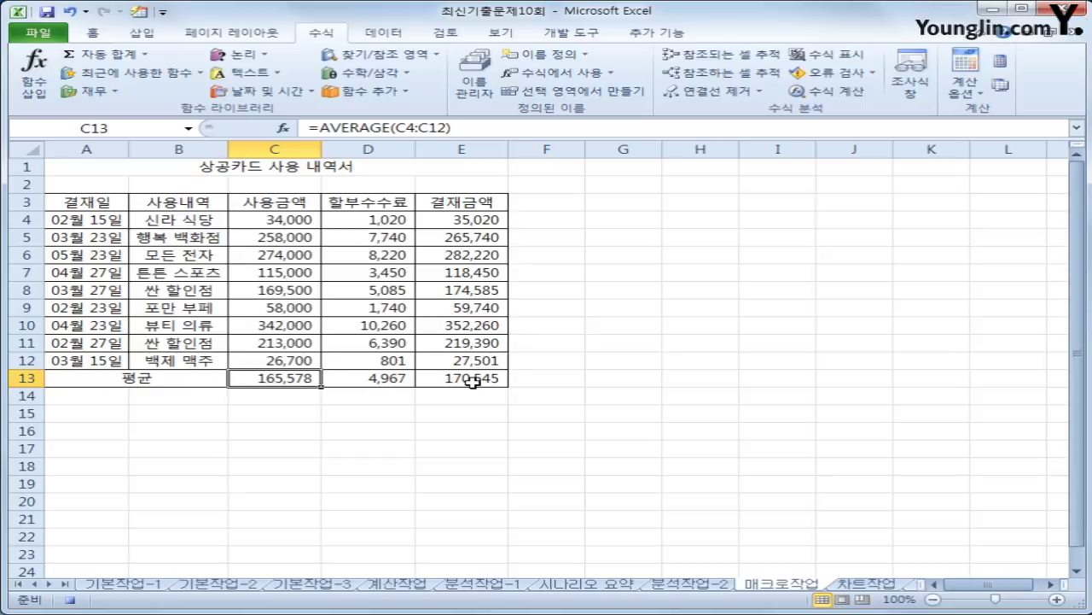
left_click(570, 32)
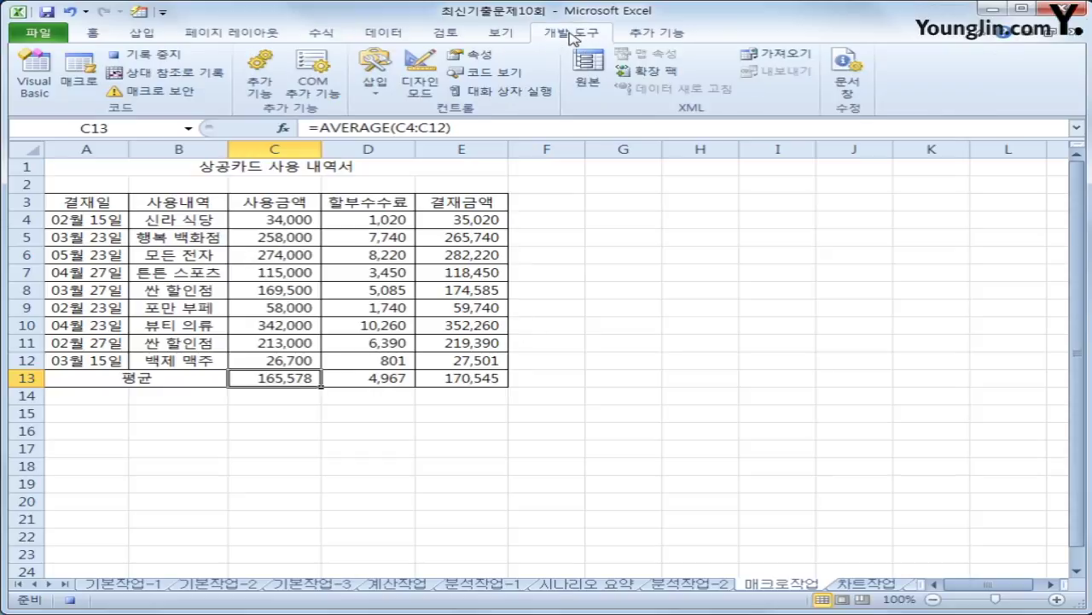
left_click(115, 54)
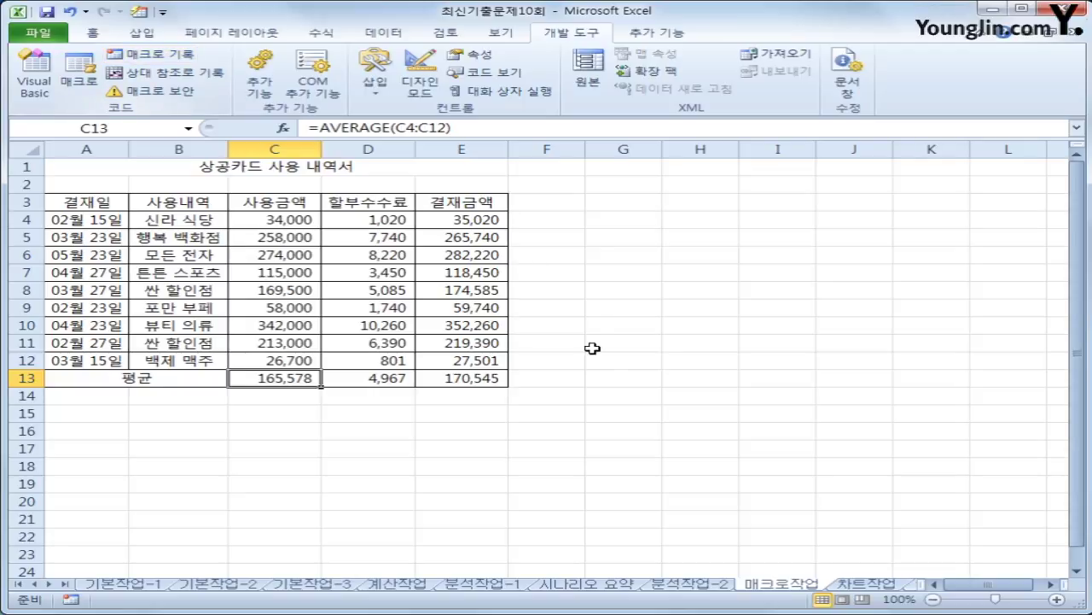
- Draw a bevel (빗면) shape covering cells G3:H4 and label it 평균
left_click(650, 377)
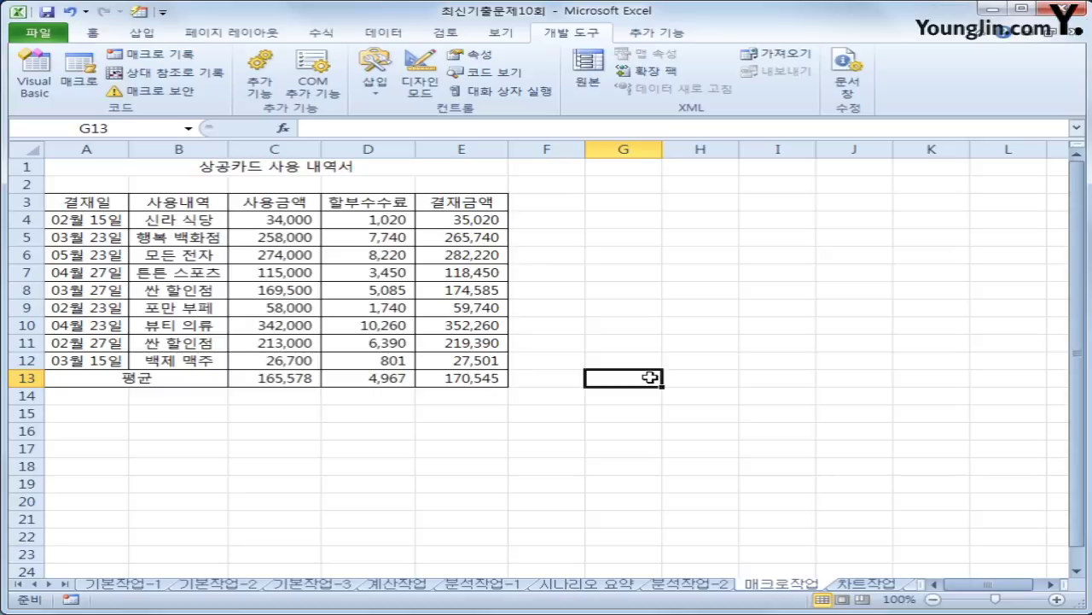
left_click(145, 34)
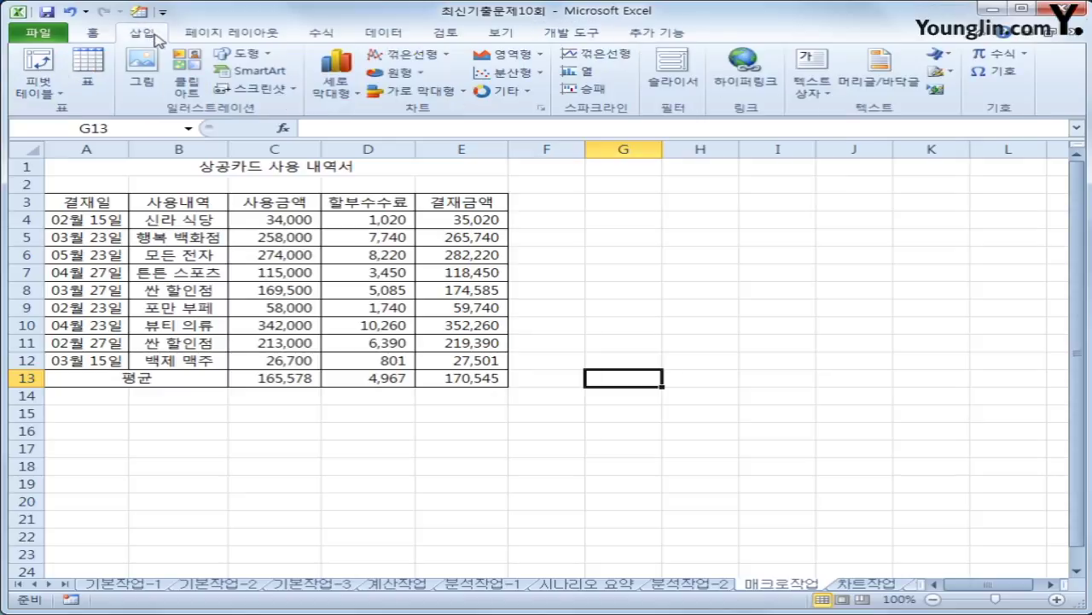
left_click(242, 55)
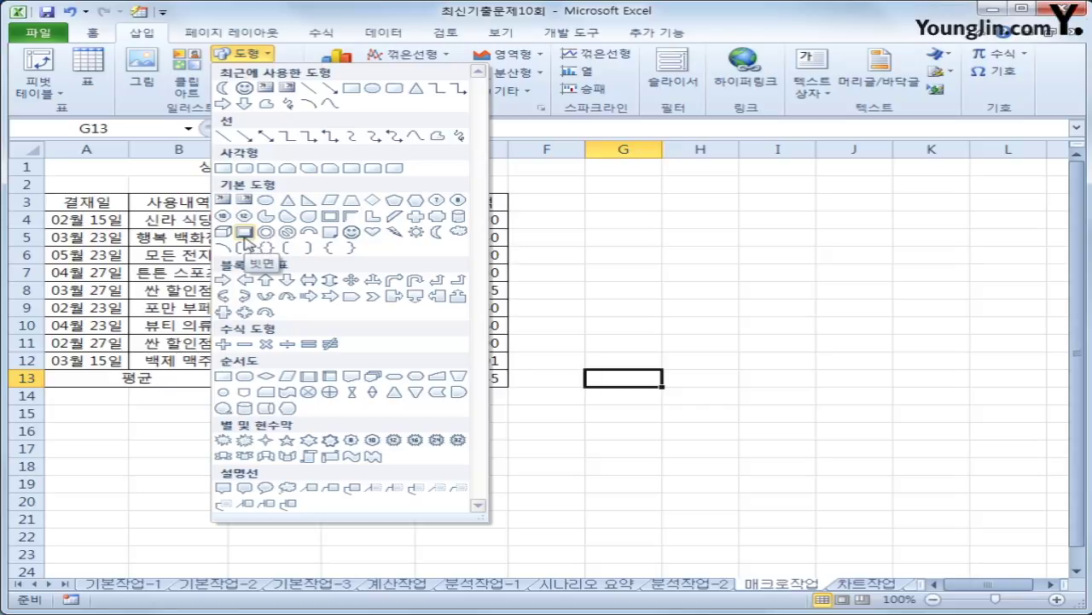
left_click(244, 233)
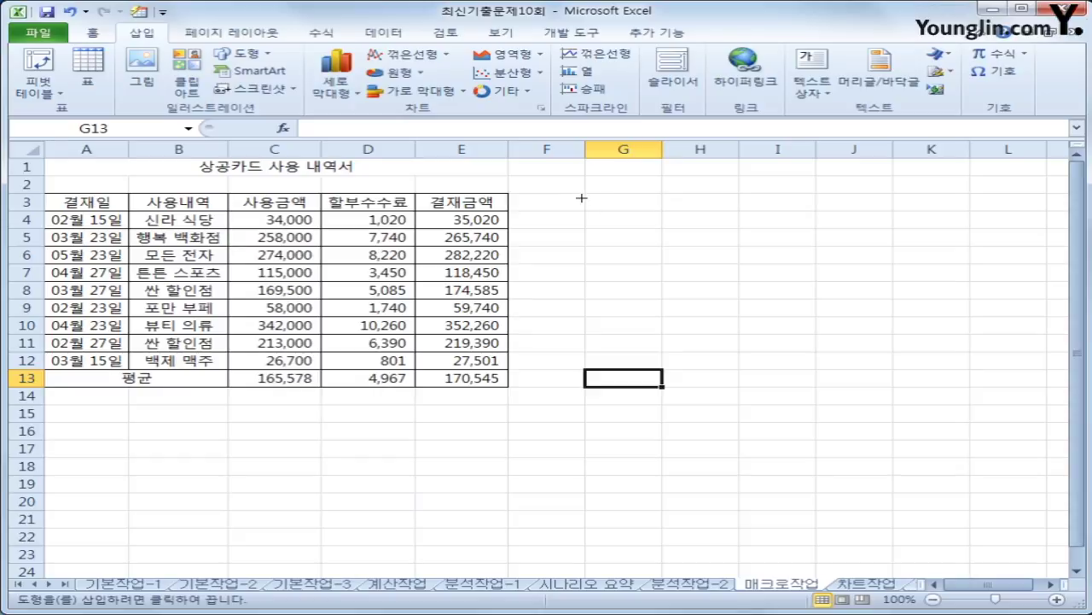
left_click_drag(586, 193, 708, 224)
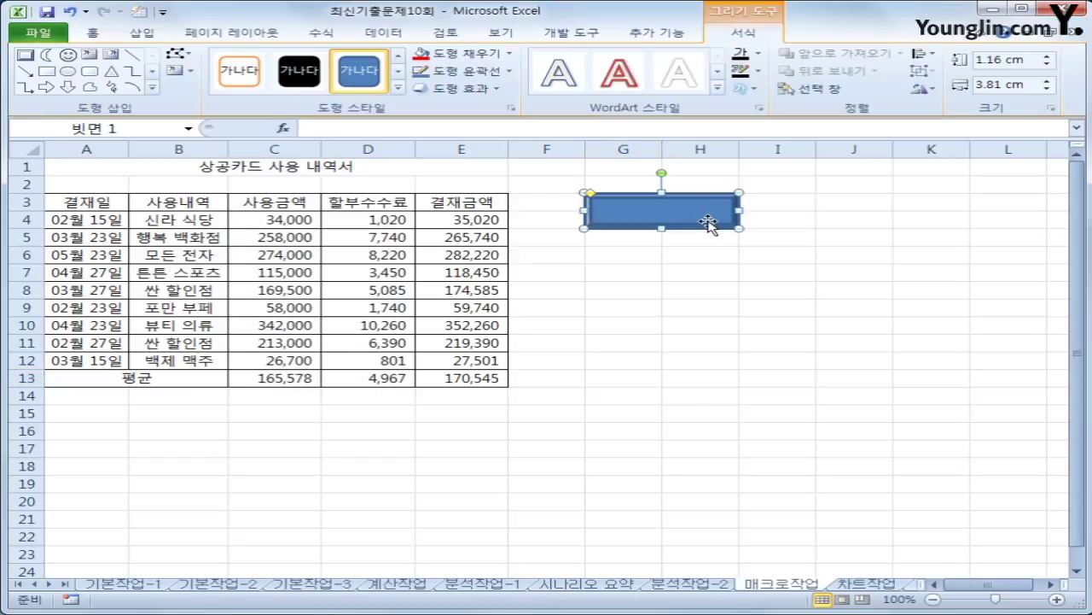
type("평규")
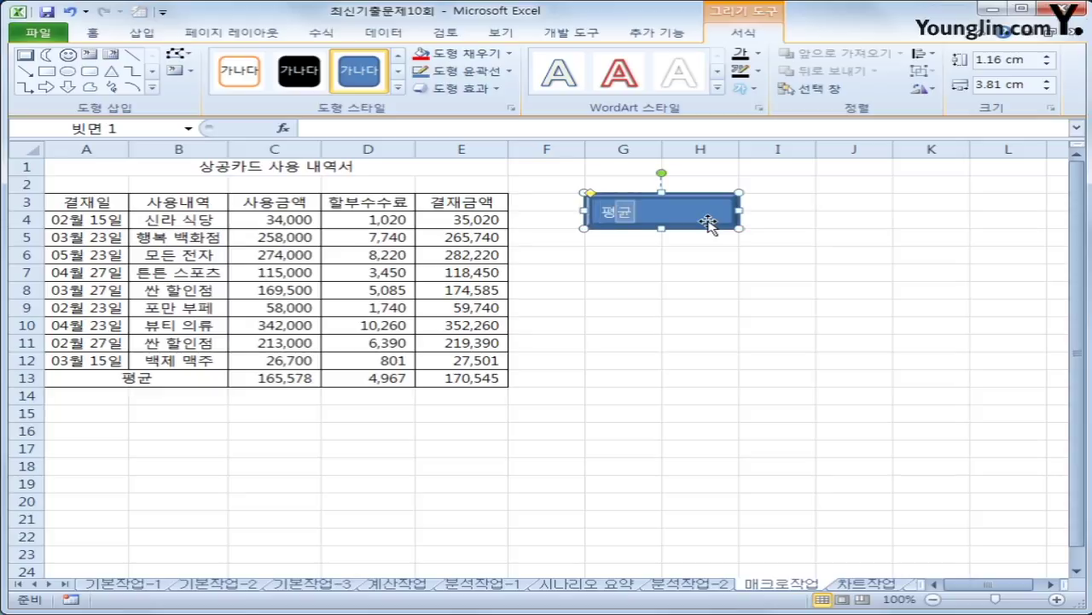
- Assign the 평균 macro to the bevel shape
right_click(700, 214)
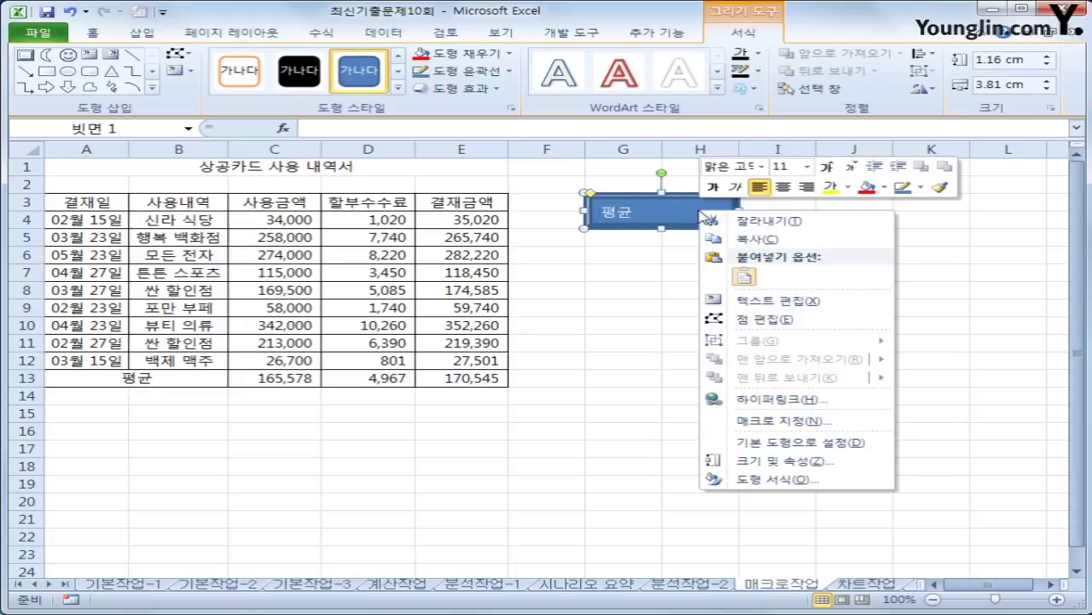
left_click(815, 421)
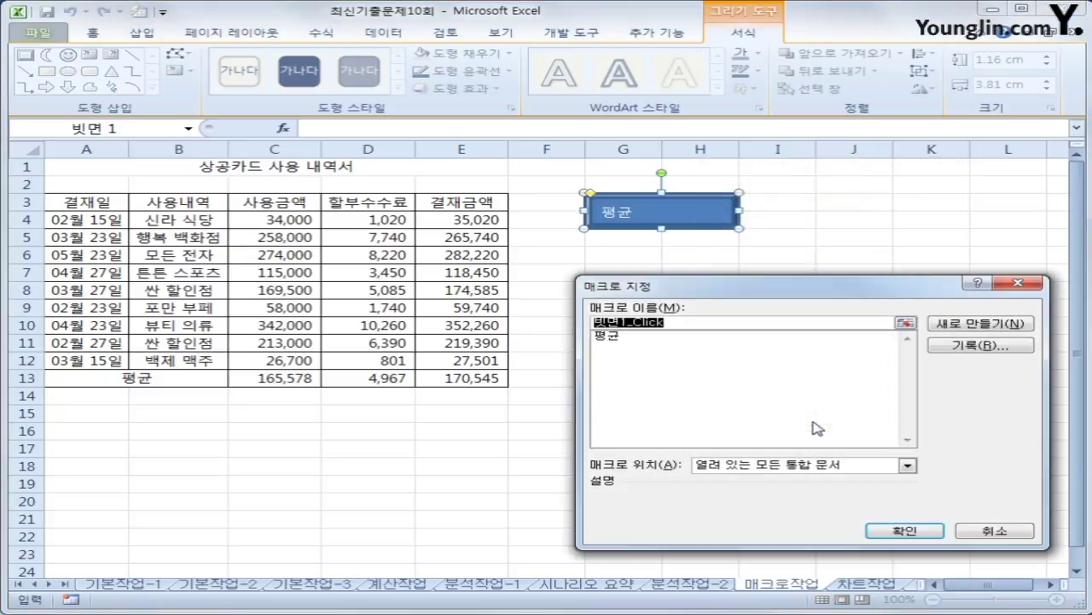
left_click(656, 335)
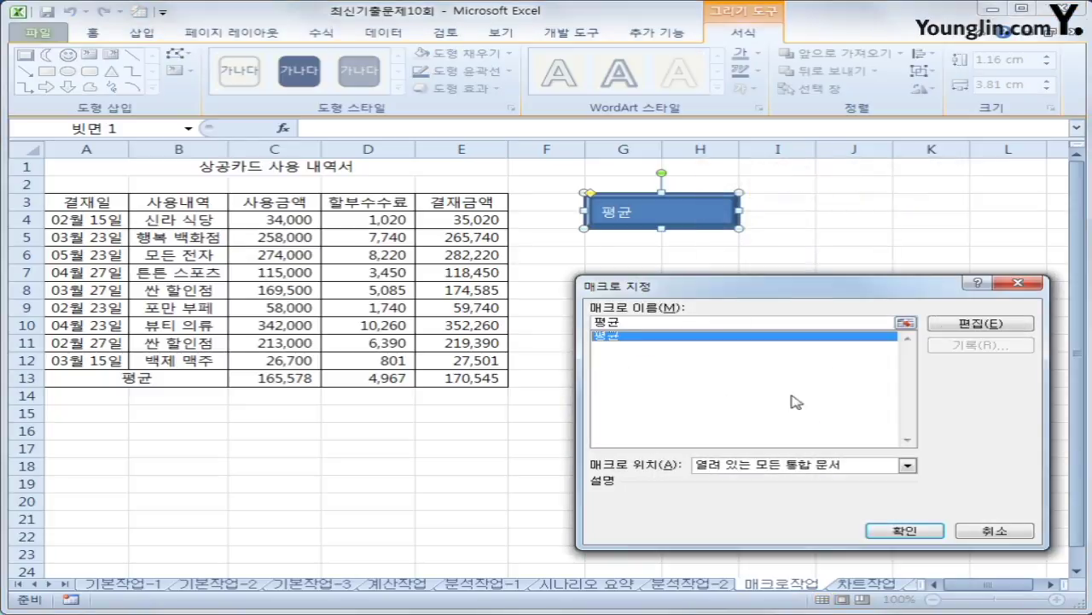
left_click(906, 532)
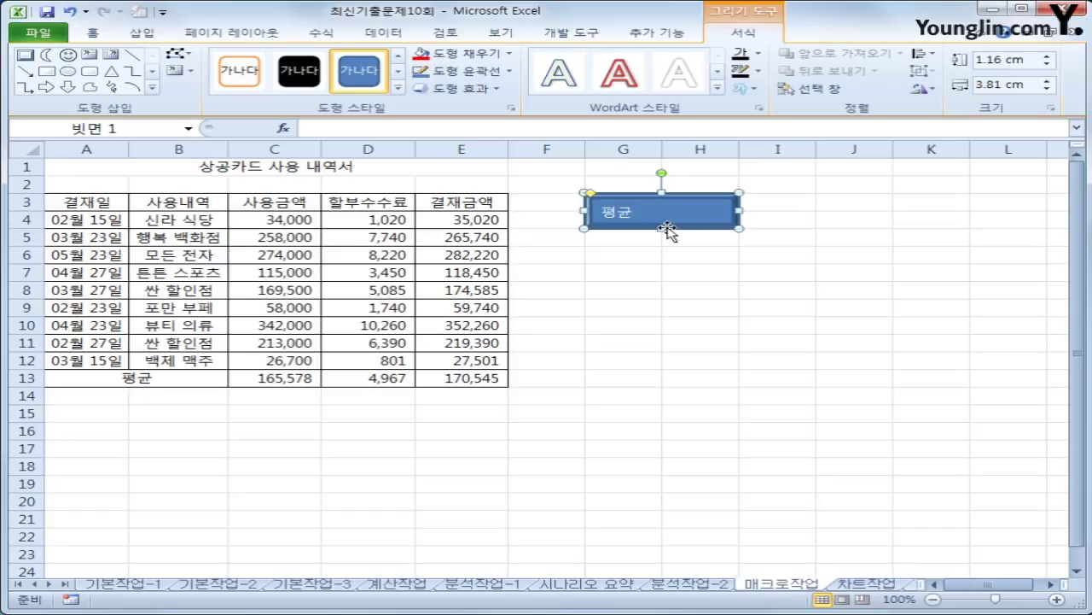
- Center the bevel shape's label both horizontally and vertically
left_click(94, 34)
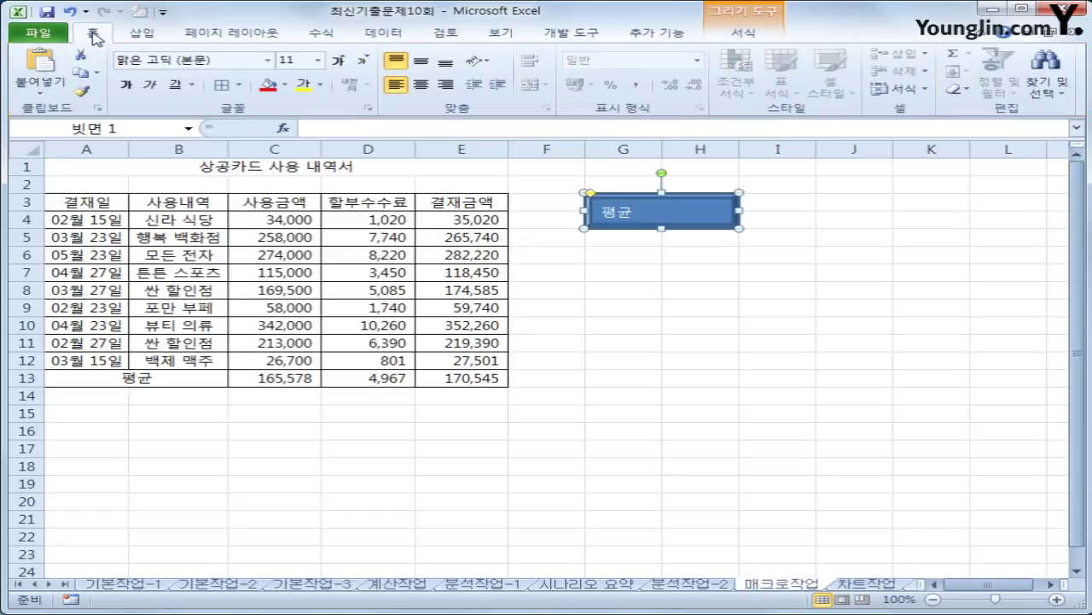
left_click(421, 84)
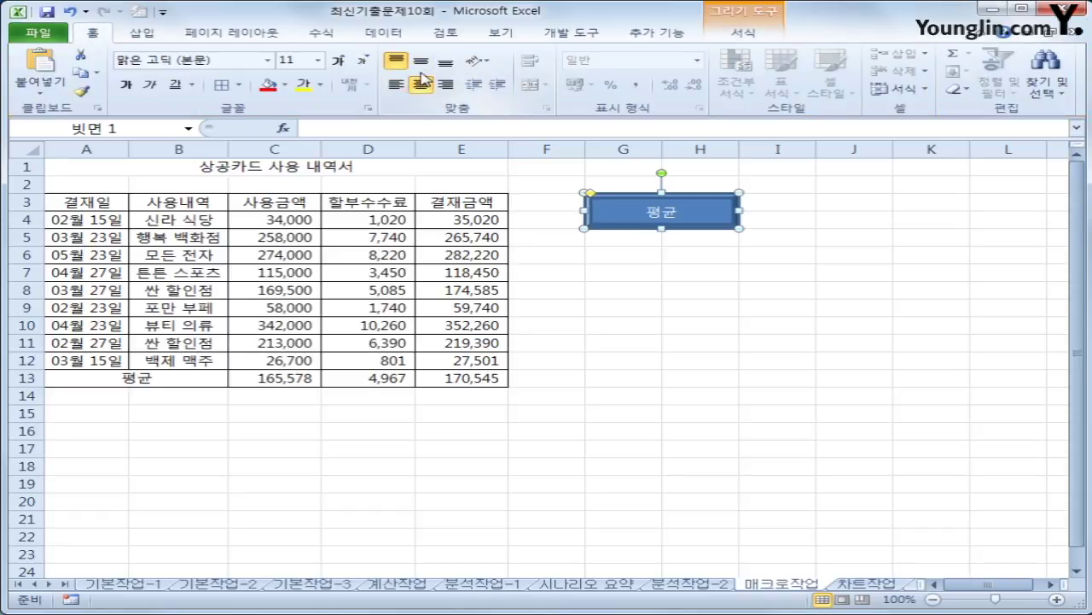
left_click(421, 64)
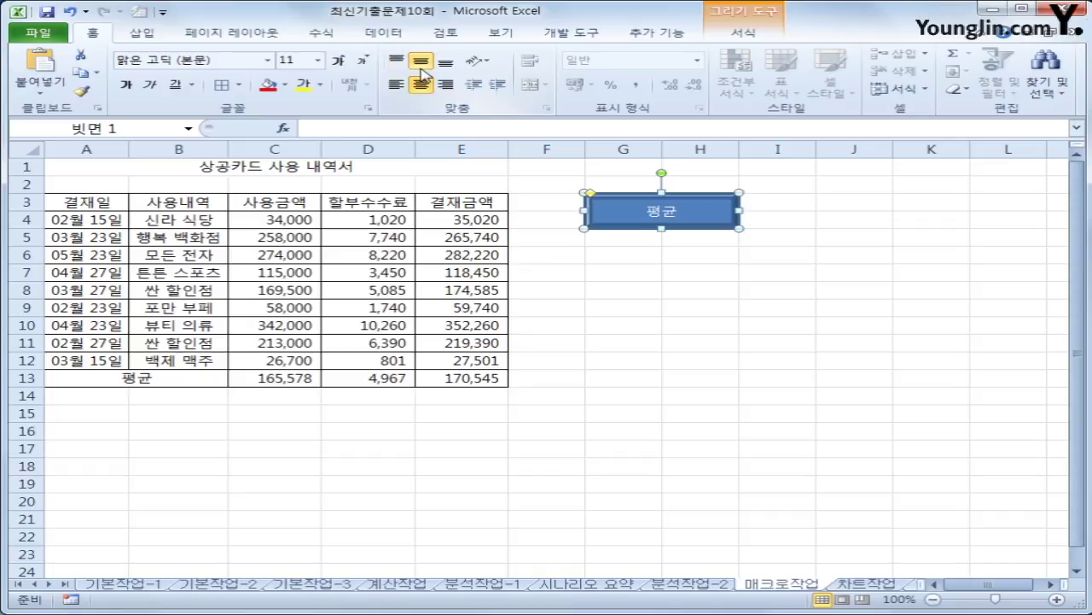
left_click(777, 341)
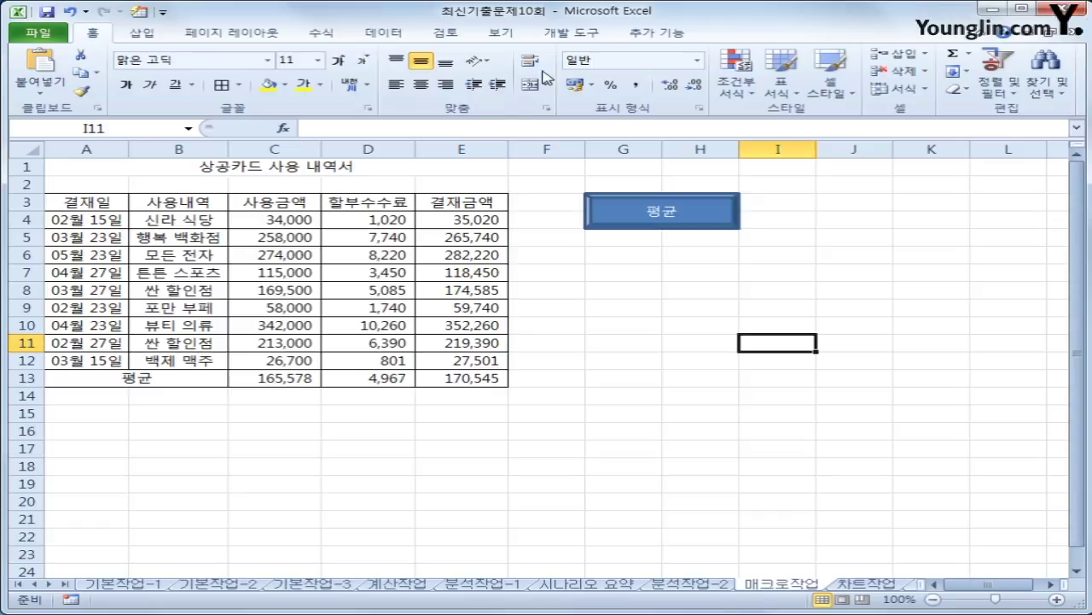
- Start recording a second macro for the header formatting, stored in the current workbook
left_click(559, 36)
left_click(153, 53)
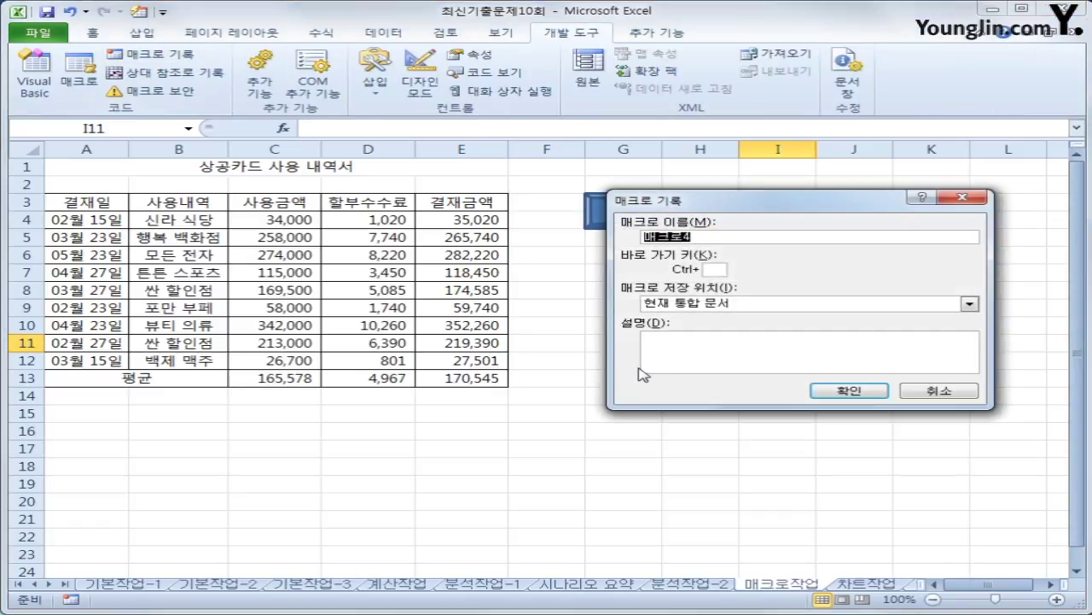
type("평균")
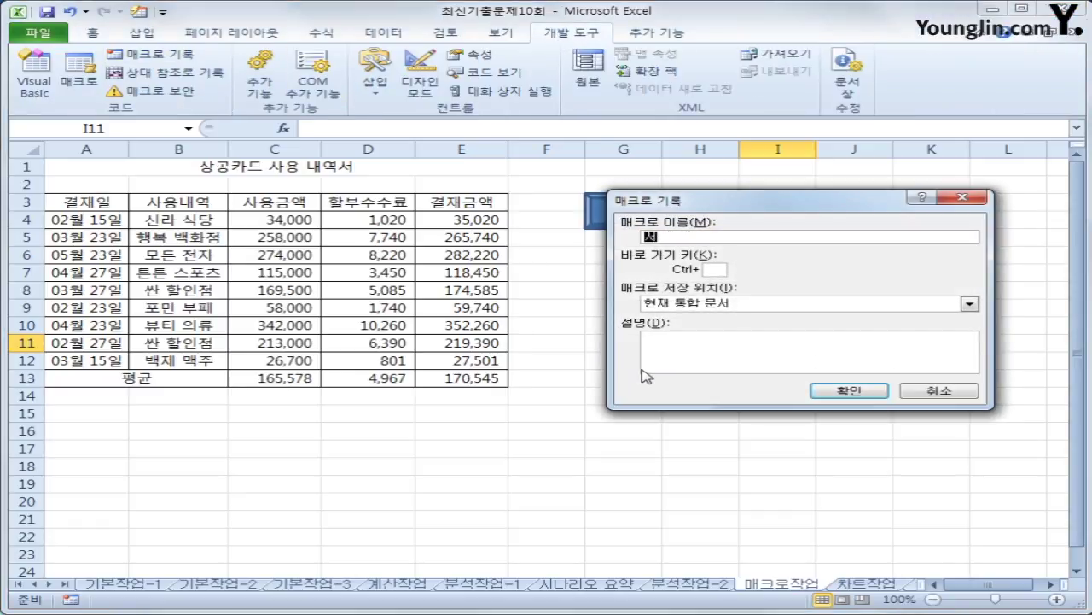
key("Return")
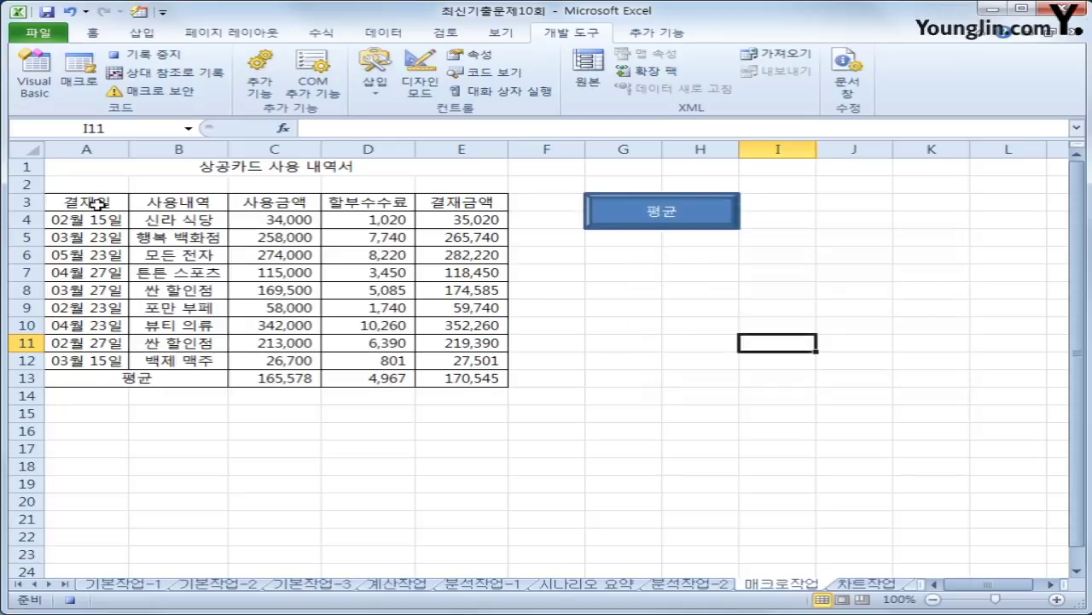
- Record a standard yellow fill on the header cells A3:E3 and stop the macro recording
left_click_drag(101, 208, 431, 204)
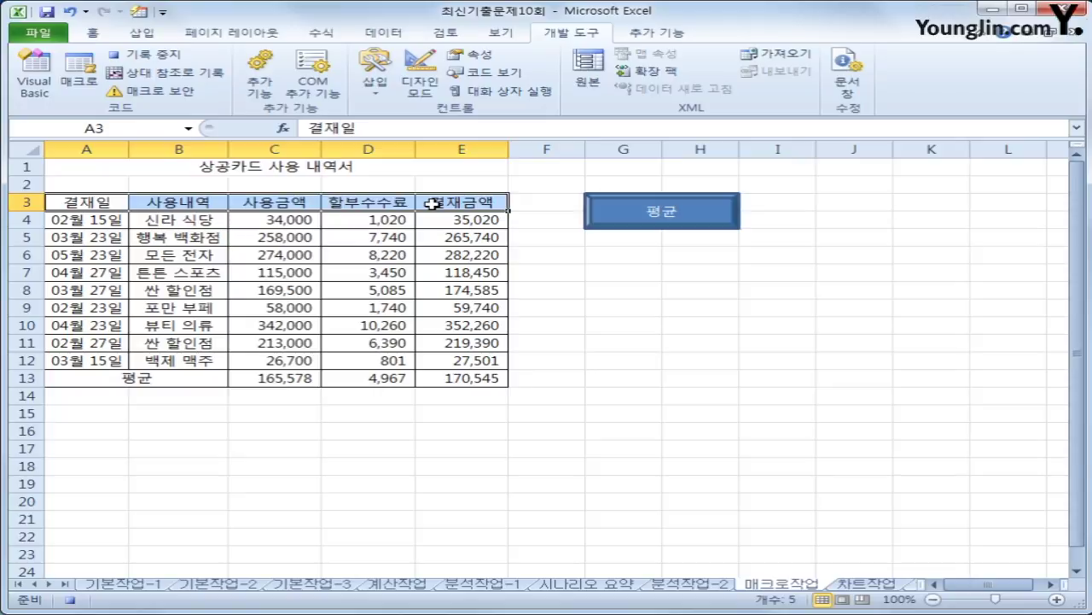
left_click(92, 33)
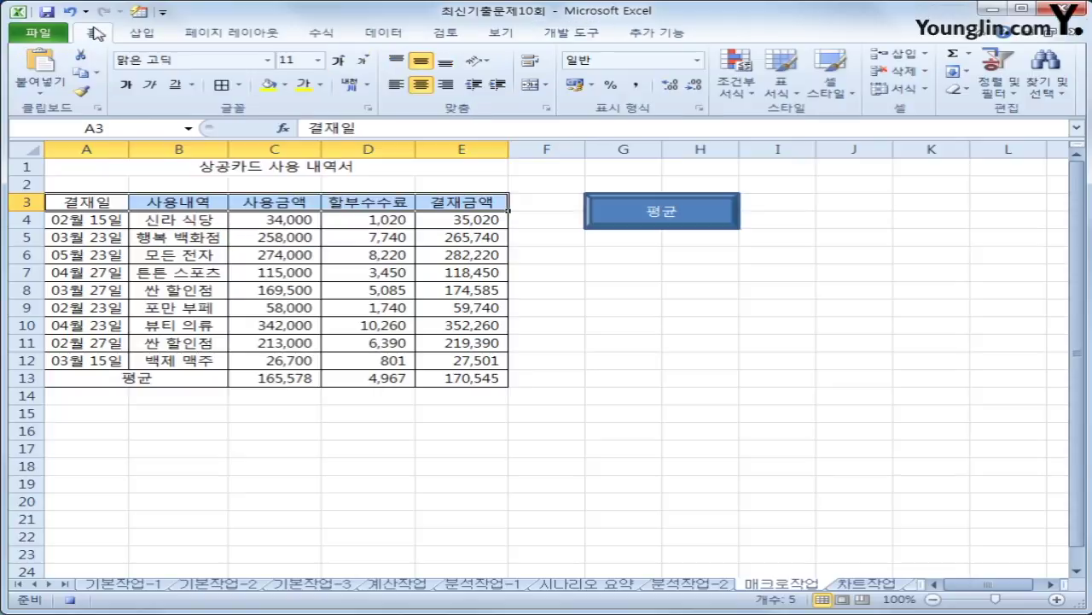
left_click(286, 85)
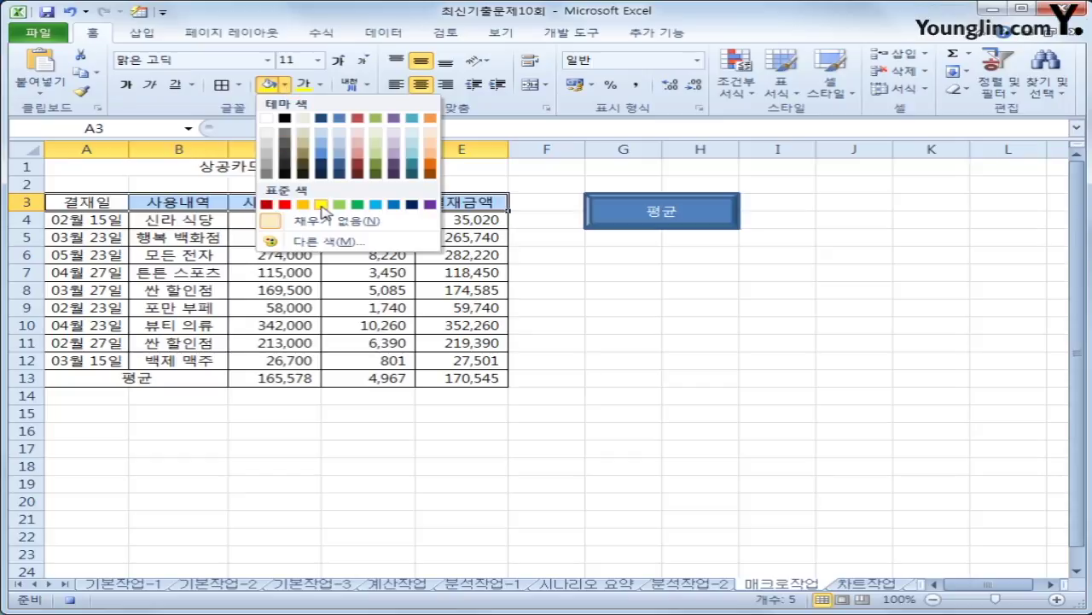
left_click(322, 207)
left_click(448, 201)
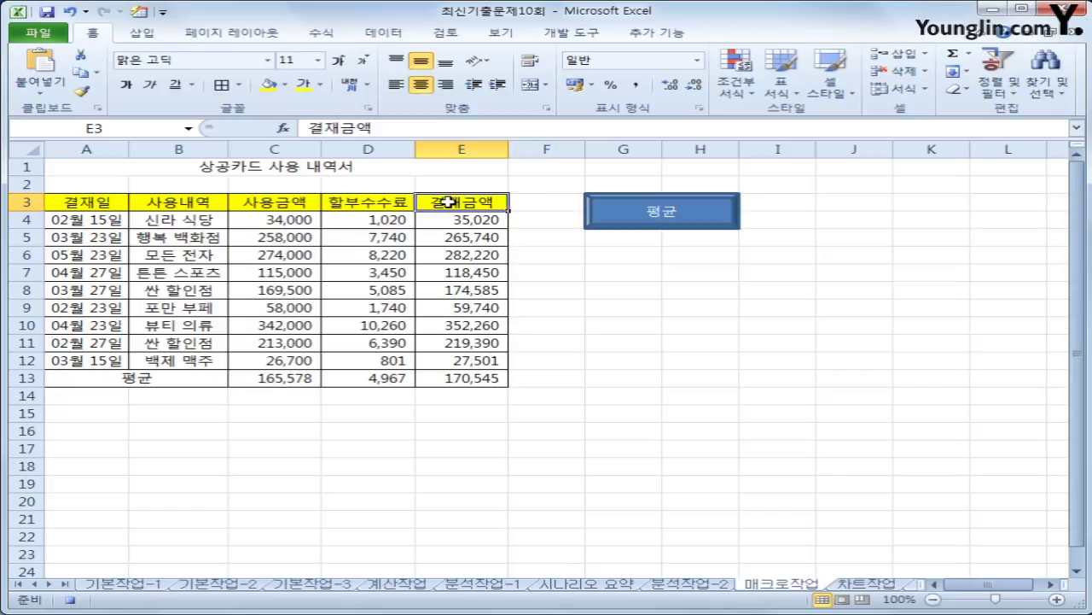
left_click(591, 38)
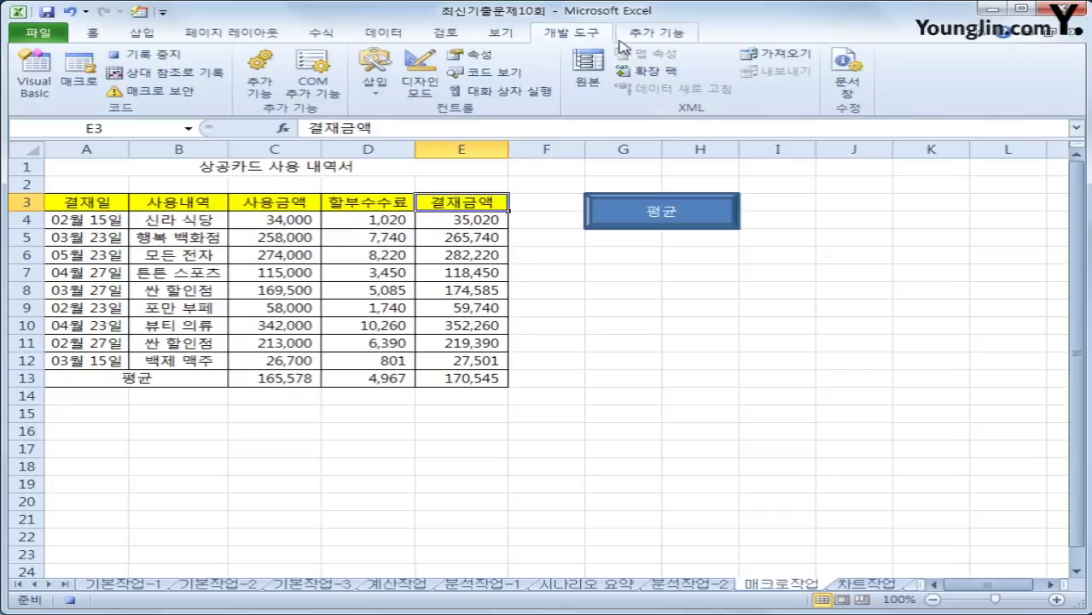
left_click(141, 55)
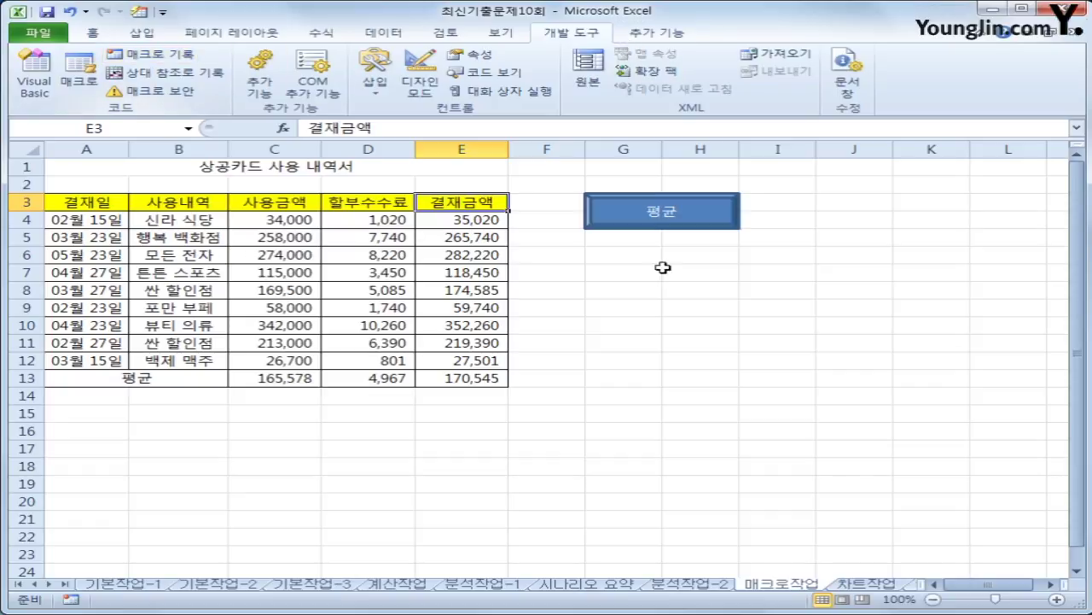
- Draw a smiley face shape over cells G6:H7, about 1.1 cm high and 3.8 cm wide
left_click(723, 377)
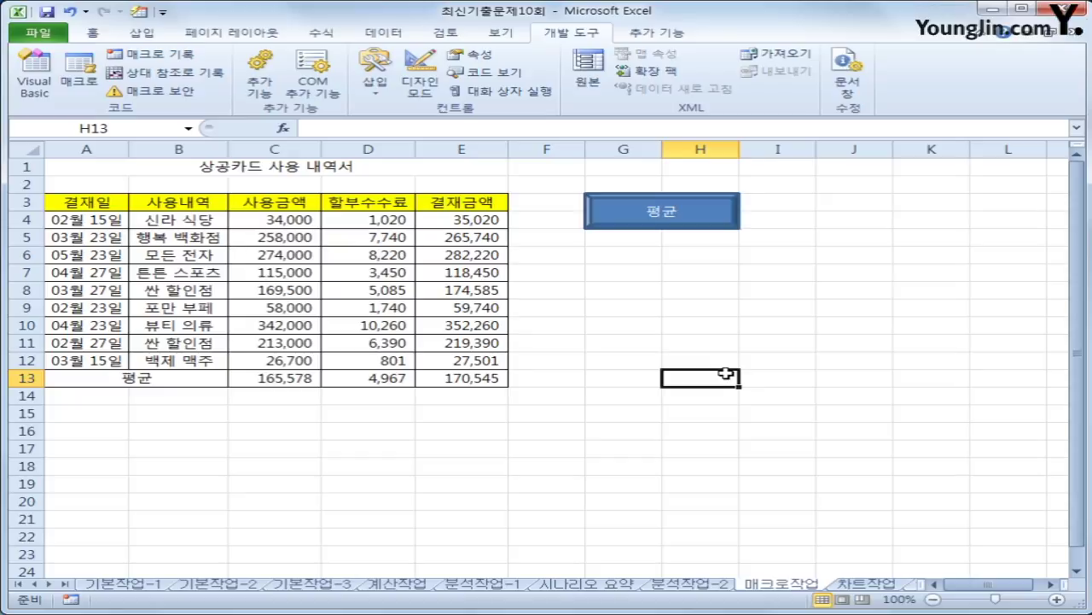
left_click(141, 32)
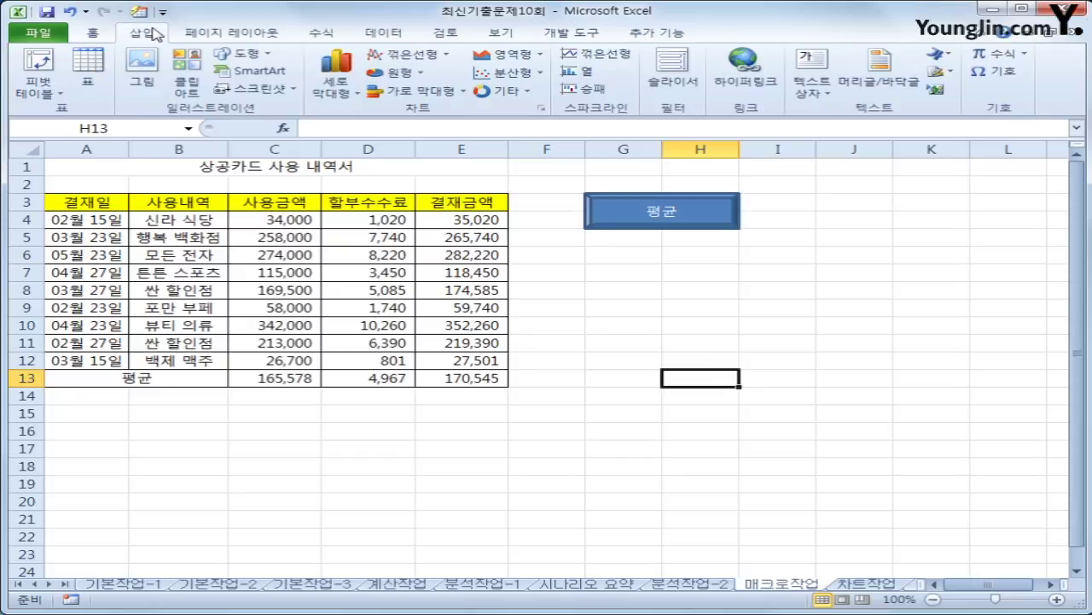
left_click(261, 56)
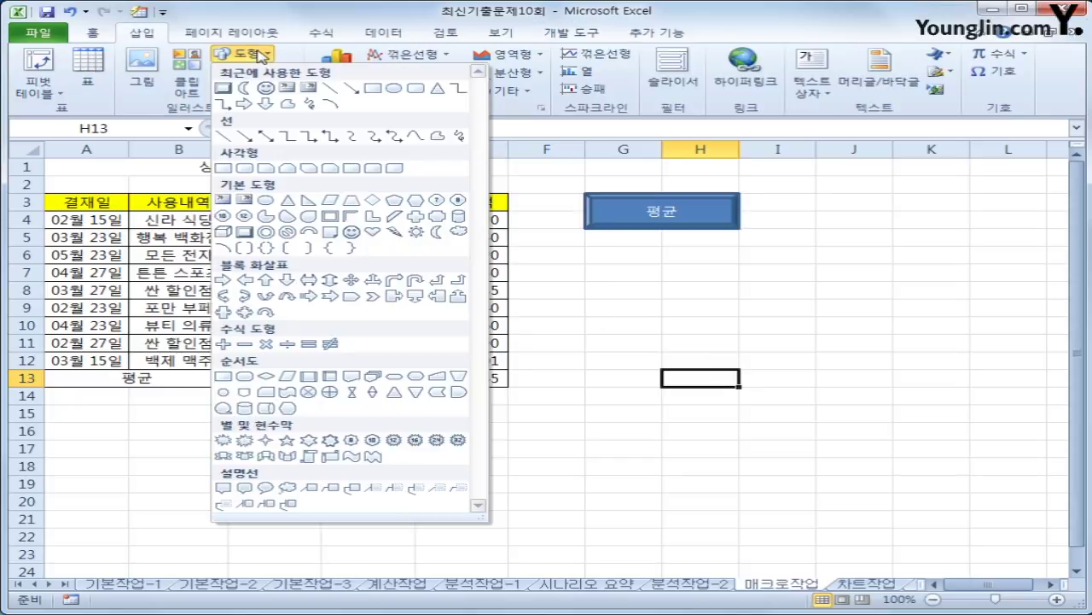
left_click(351, 233)
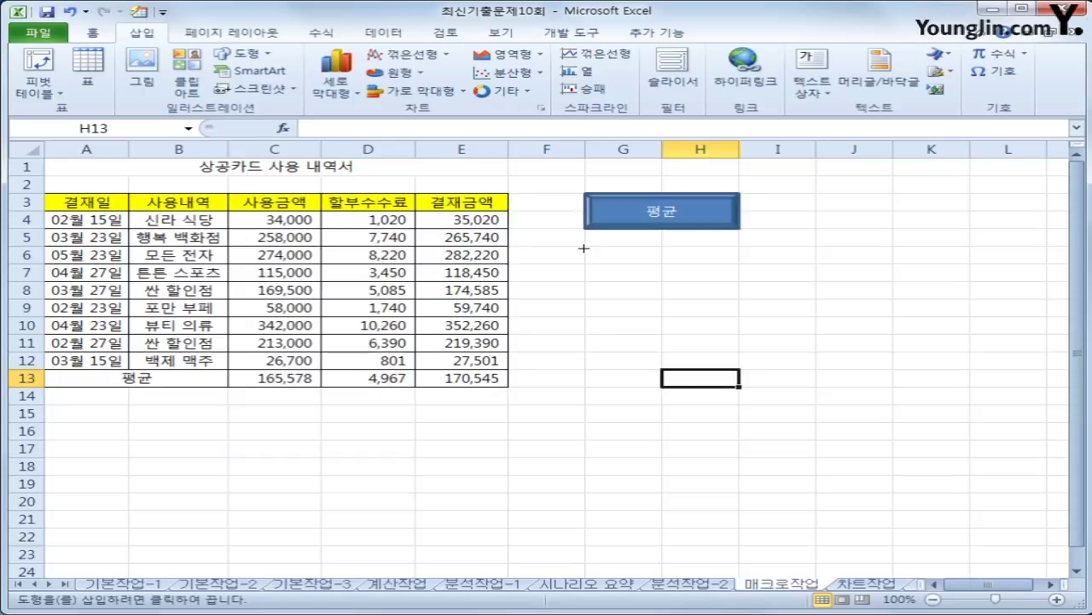
left_click_drag(584, 248, 737, 280)
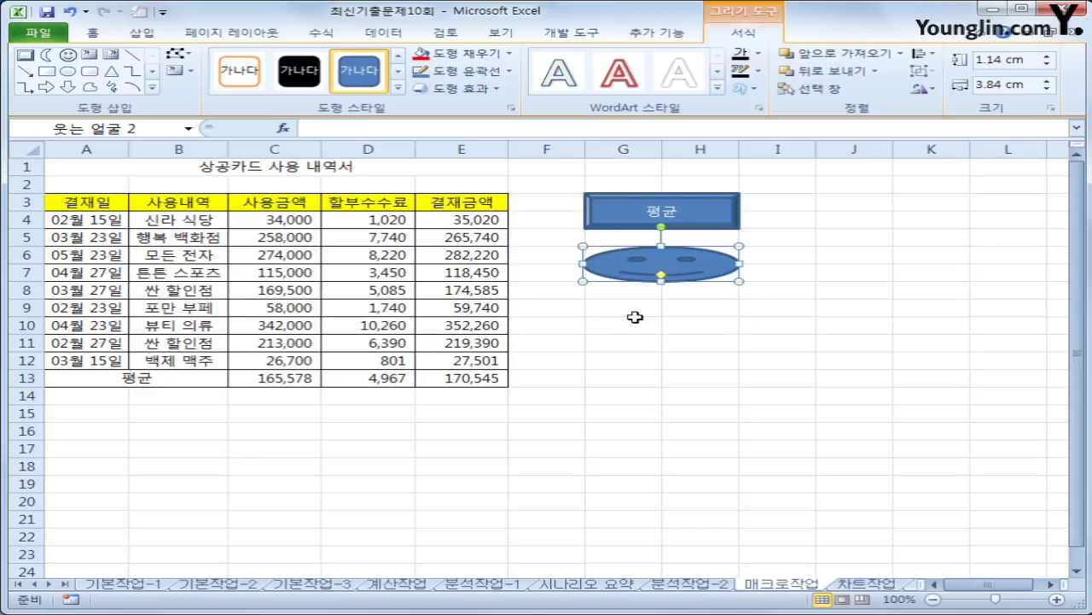
- Assign the 서식 macro to the smiley face shape and deselect the shape
right_click(700, 264)
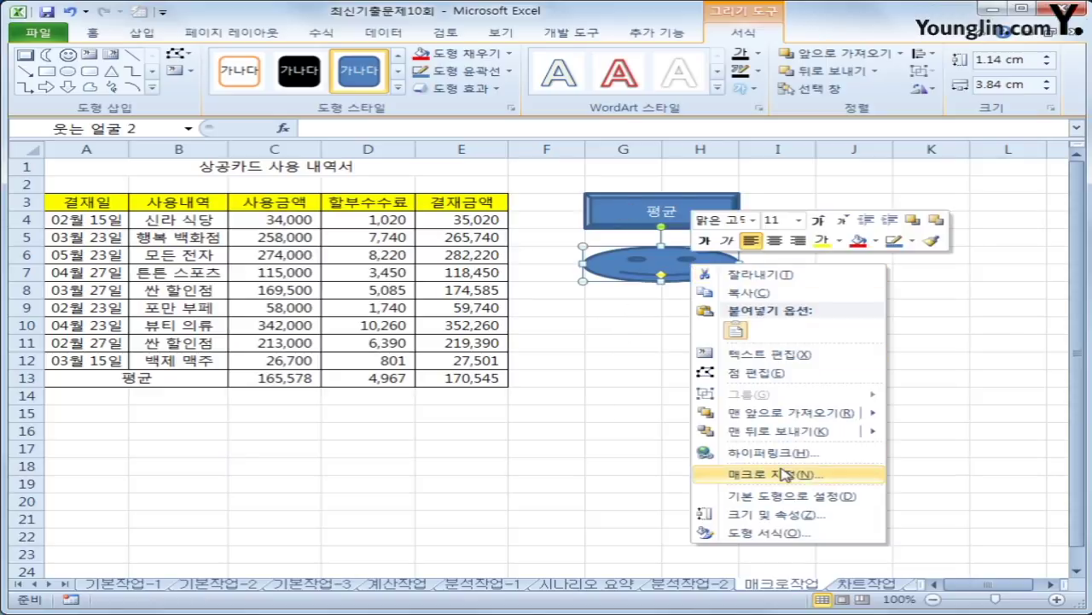
left_click(785, 471)
left_click(595, 383)
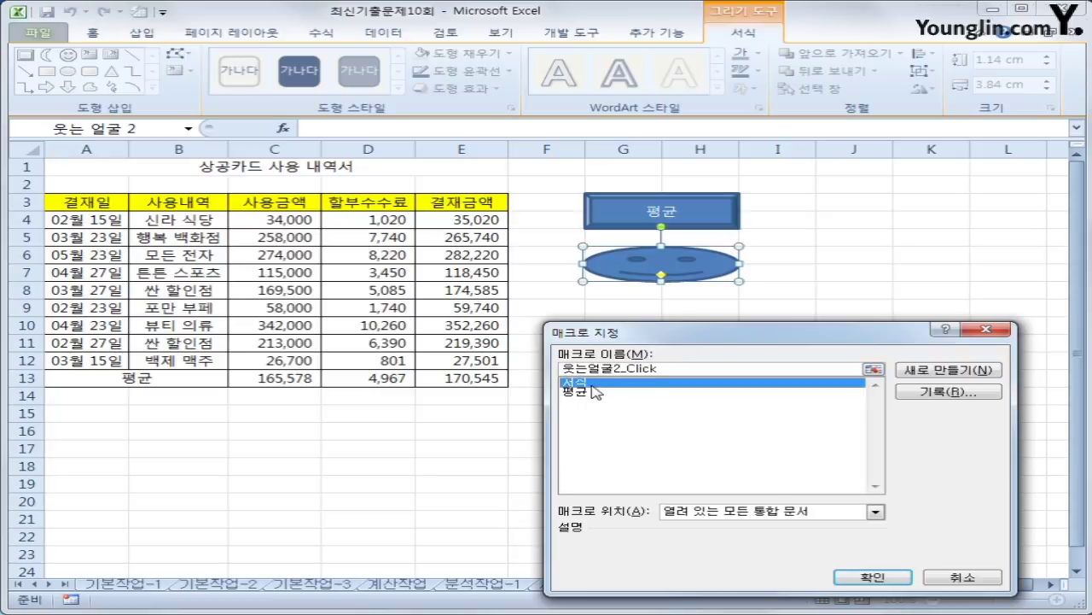
left_click(873, 578)
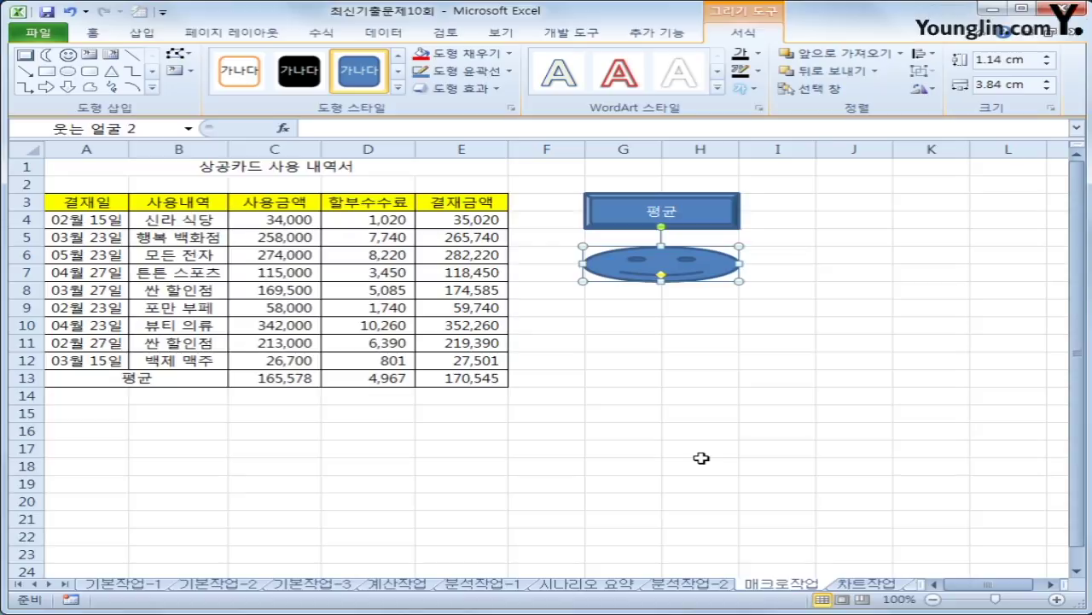
left_click(700, 452)
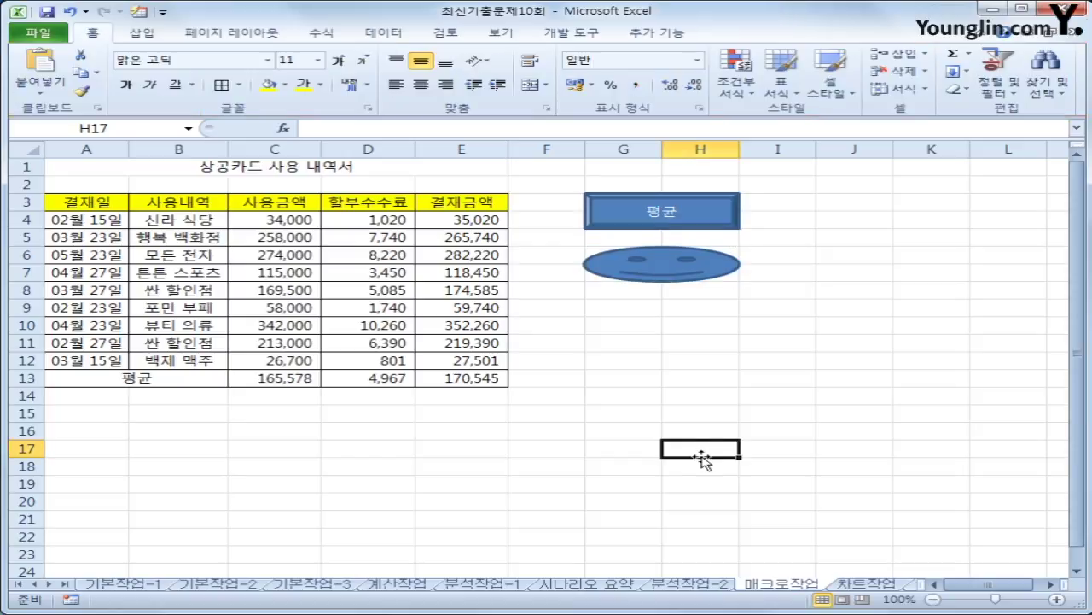
- On the 차트작업 sheet, insert a 2-D clustered column chart from the 지역명, 수량 and 금액 data in B2:B9 and D2:E9
left_click(864, 583)
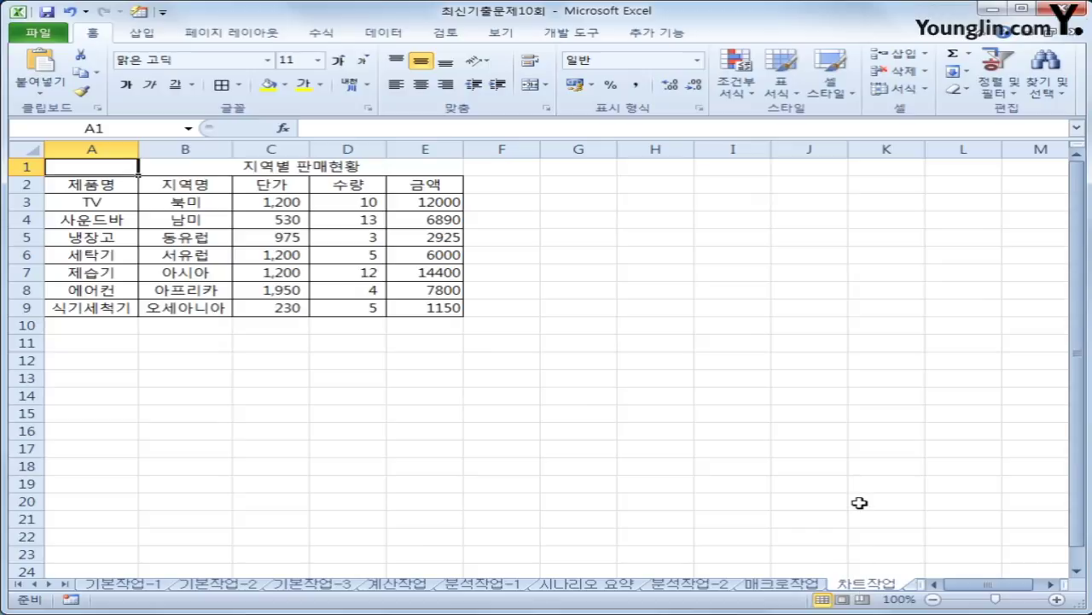
scroll(732, 493, "down", 3)
scroll(732, 493, "up", 3)
left_click_drag(163, 189, 172, 305)
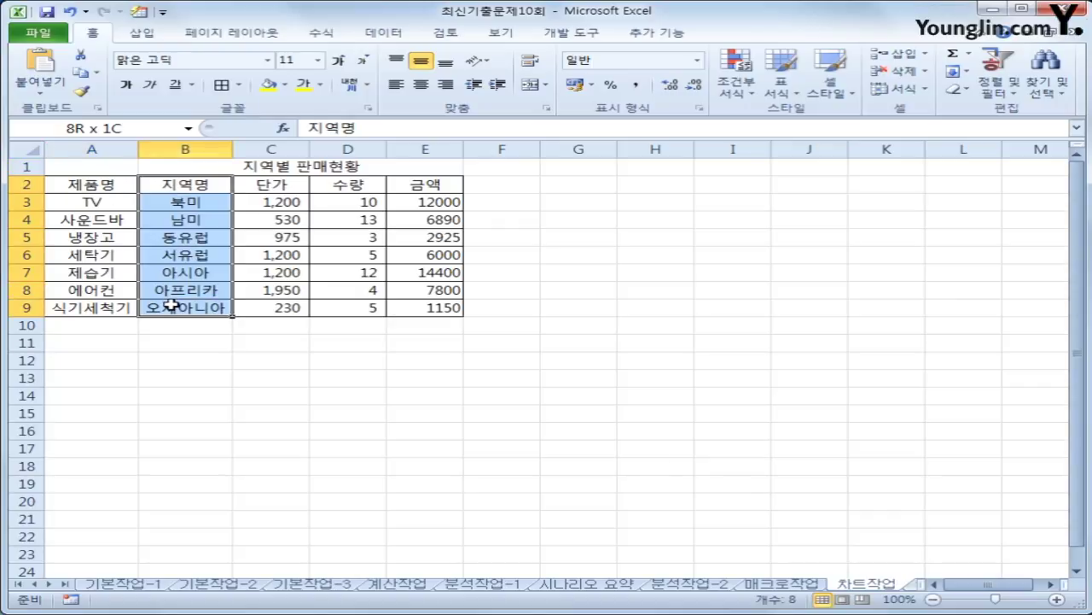
left_click_drag(172, 305, 172, 305)
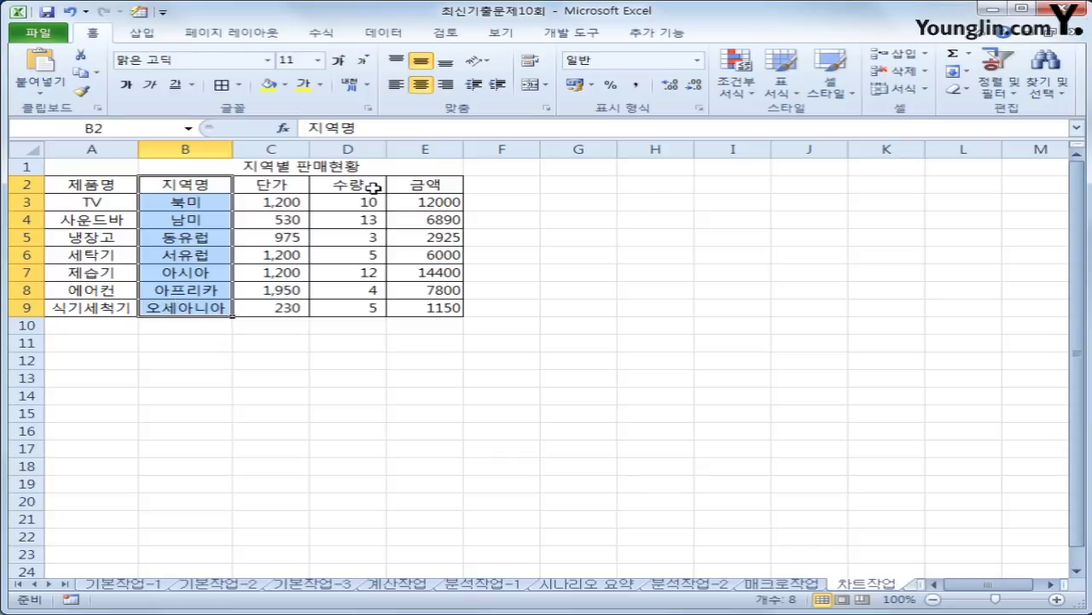
left_click_drag(374, 188, 438, 306, "ctrl")
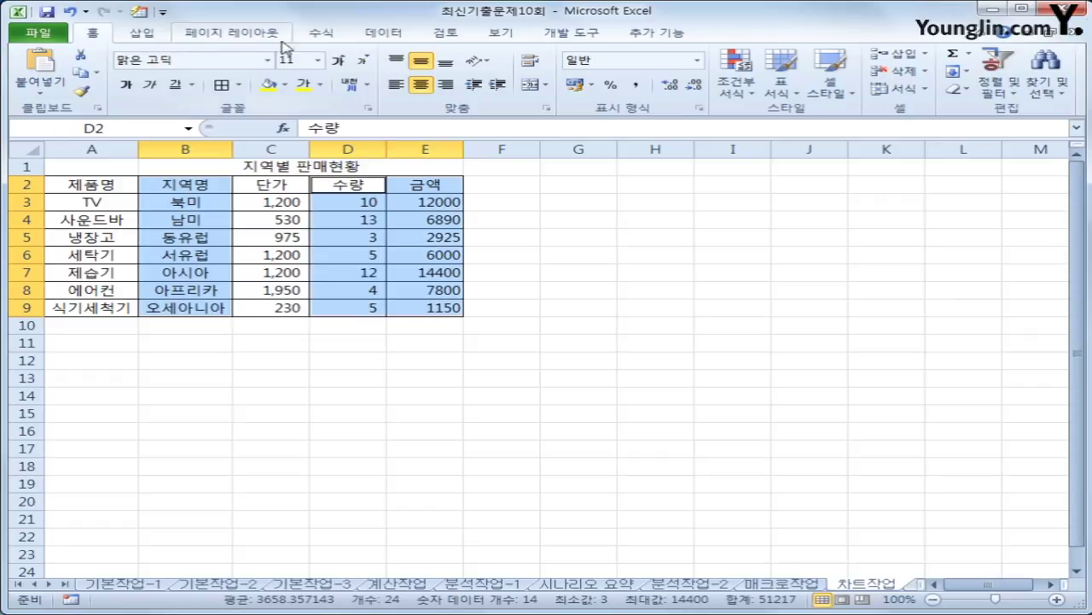
left_click(144, 33)
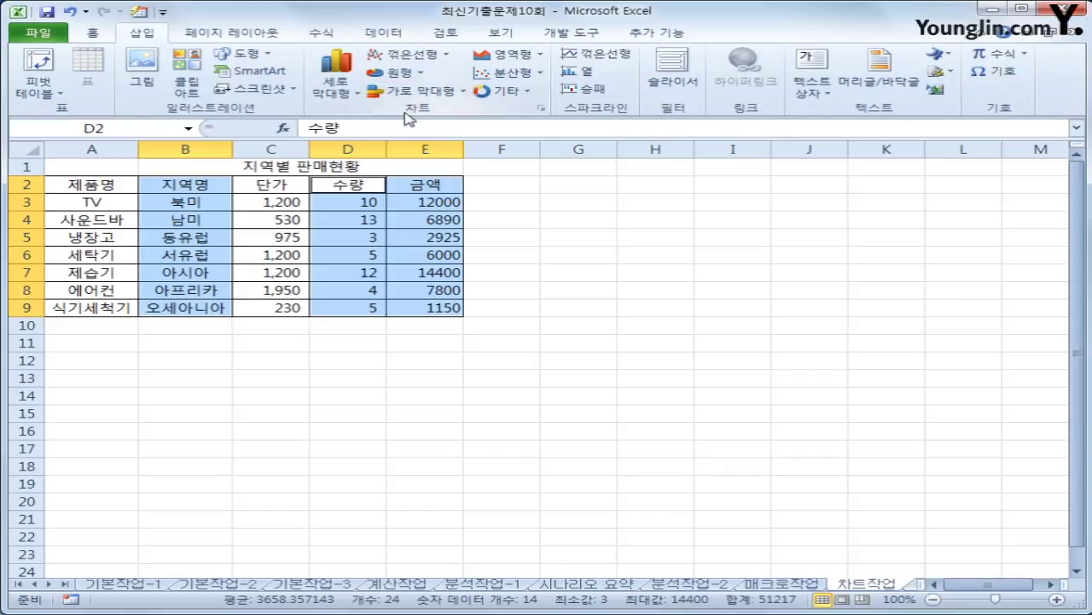
left_click(345, 92)
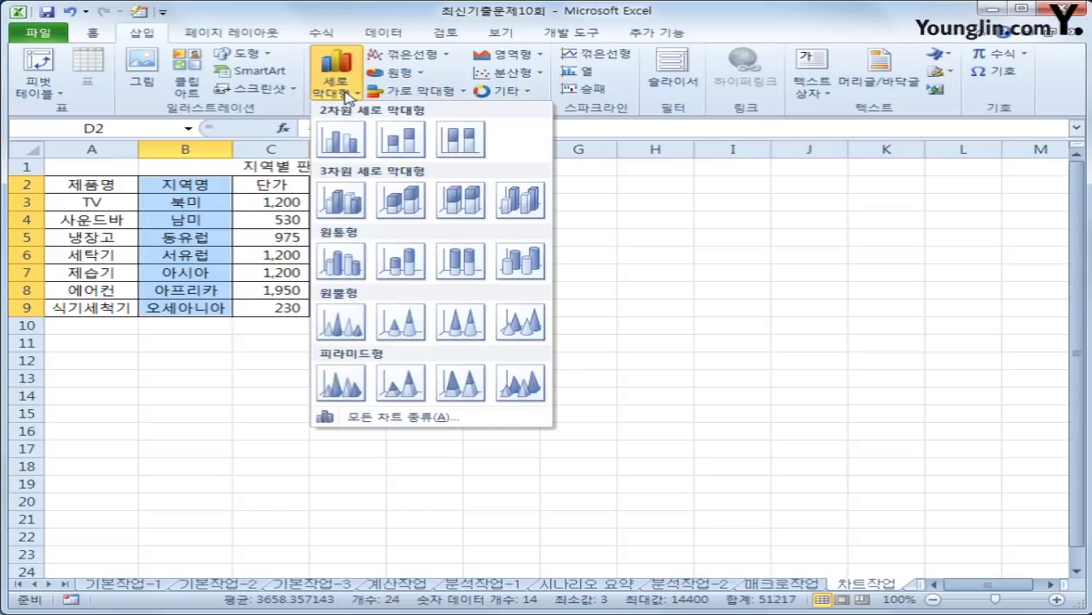
left_click(344, 145)
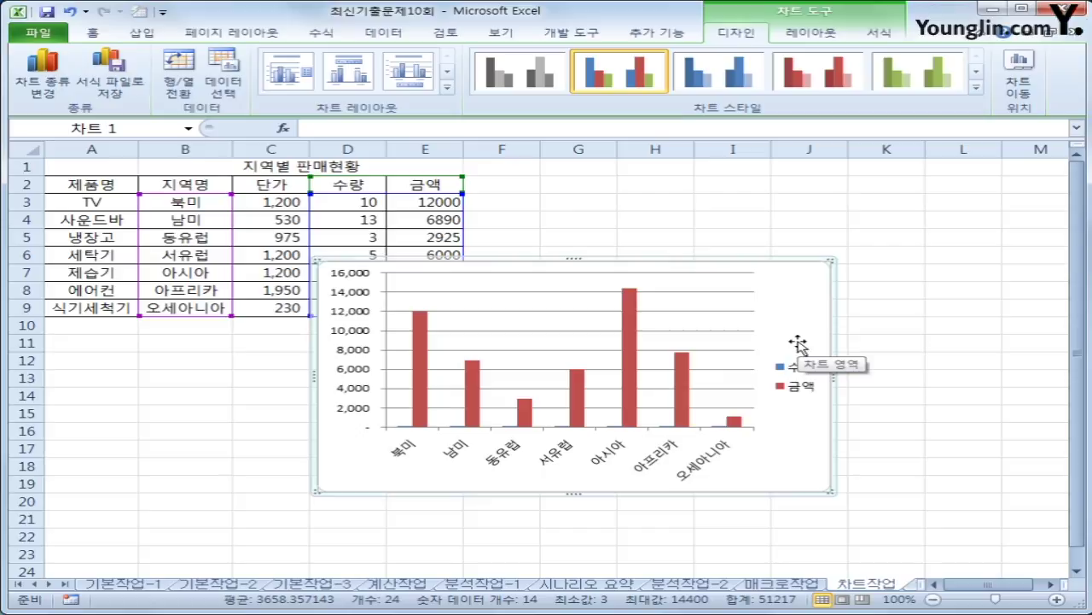
- Add a title above the chart plot reading 지역별 판매현황
left_click(815, 33)
left_click(357, 88)
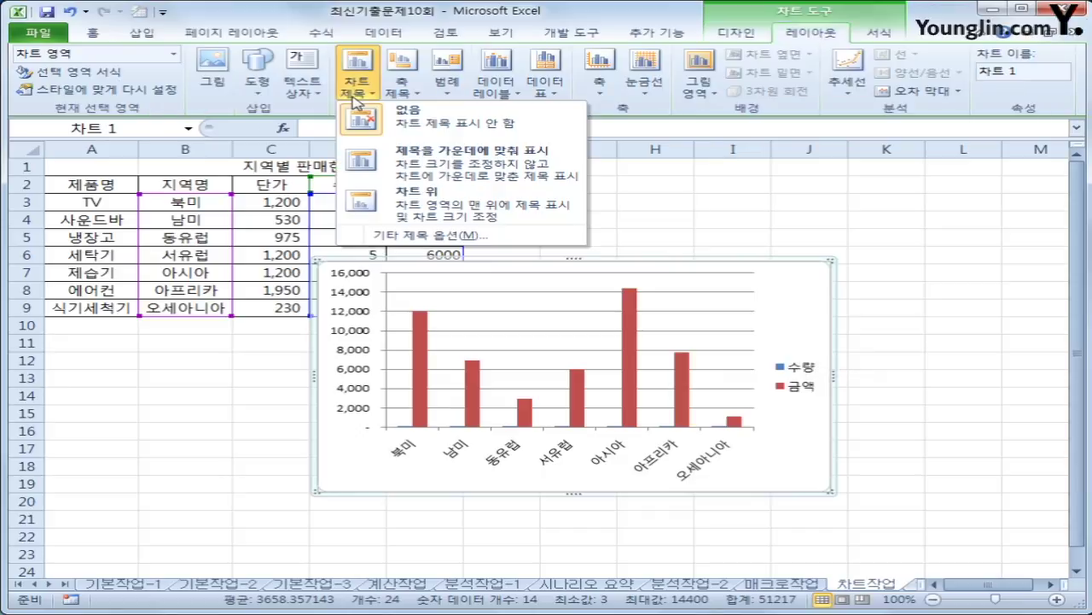
left_click(438, 207)
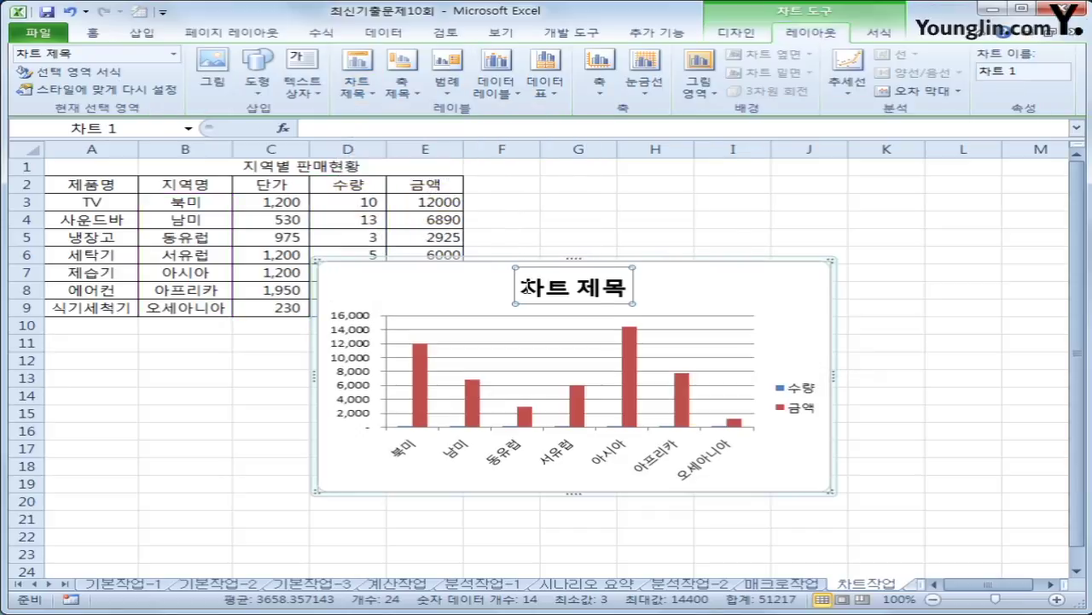
left_click_drag(523, 288, 624, 289)
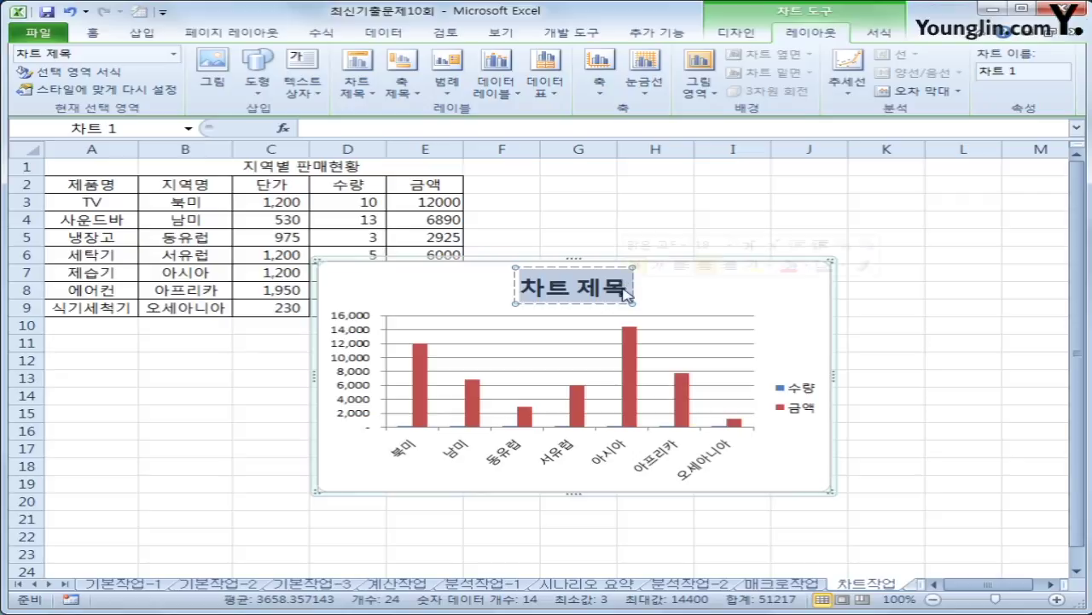
type("지역별")
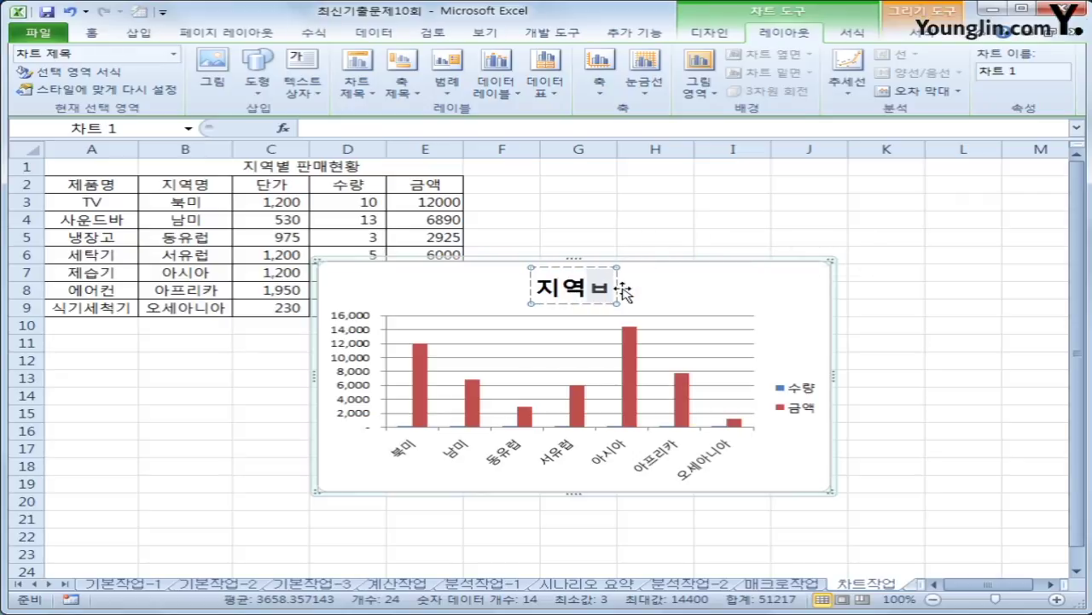
type(" 판매 현황")
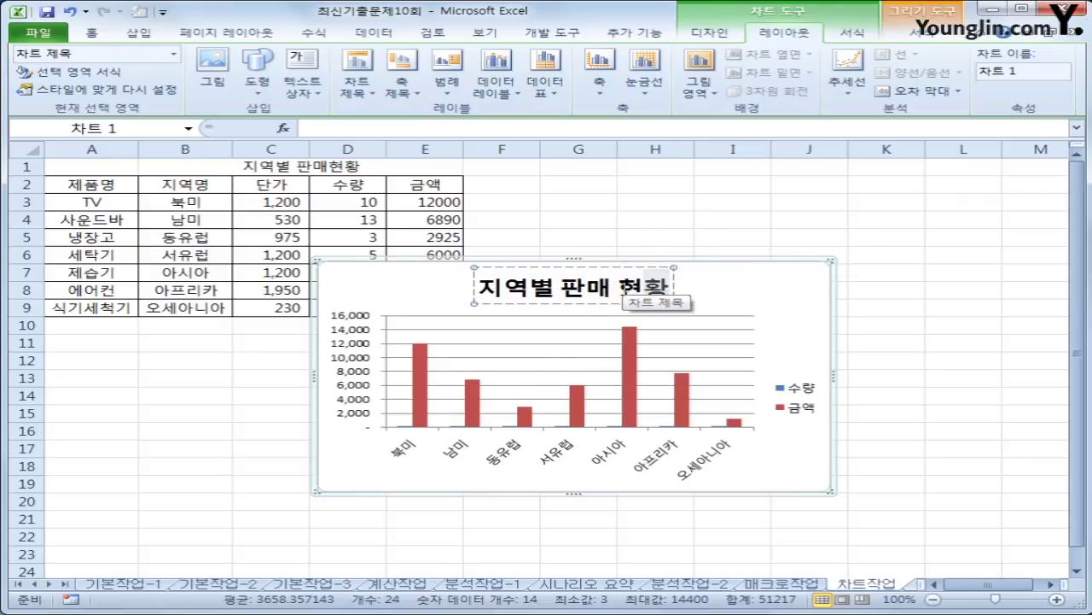
left_click(615, 287)
key("BackSpace")
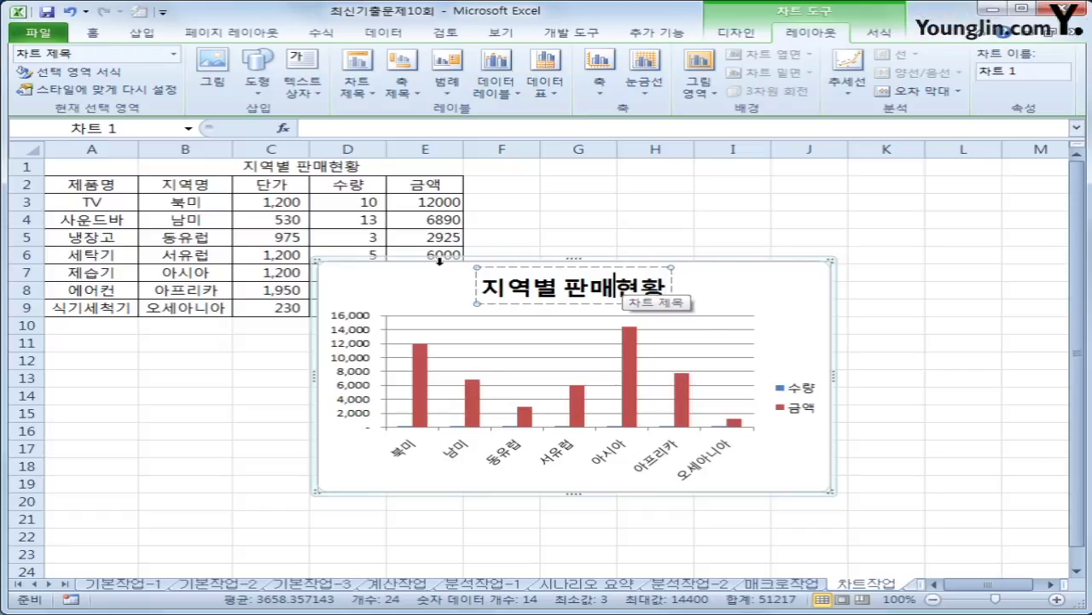
- Format the chart title in 굴림체, size 16, italic and without bold
right_click(674, 290)
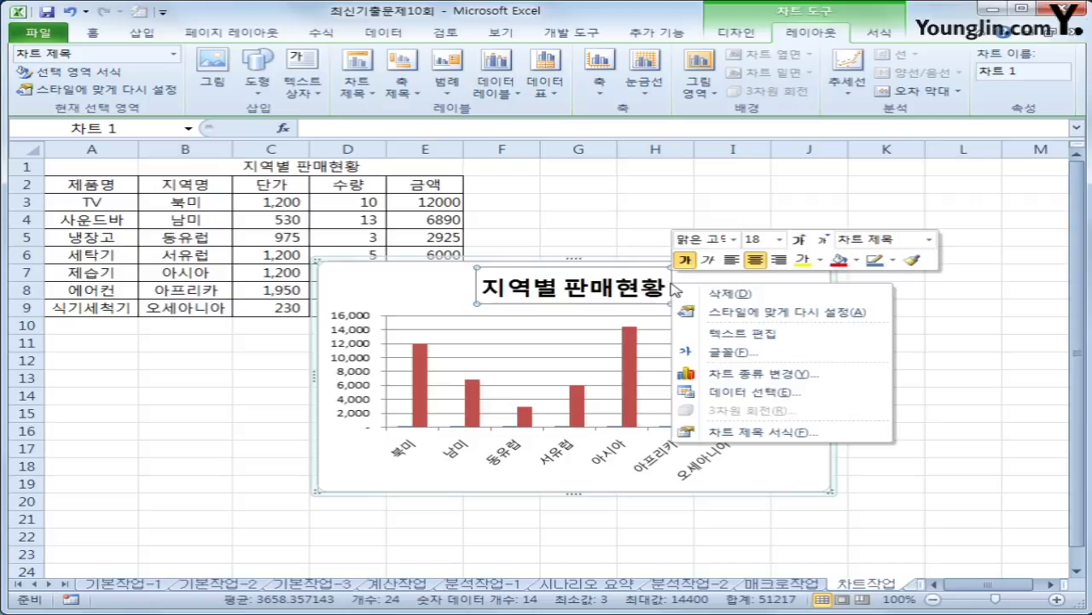
left_click(734, 240)
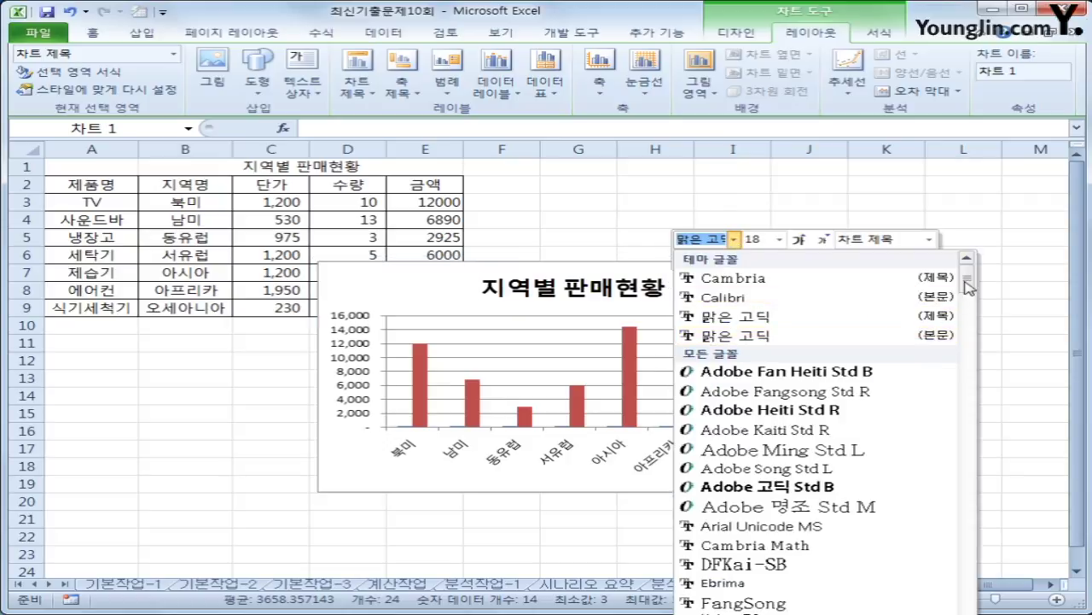
left_click_drag(967, 286, 968, 378)
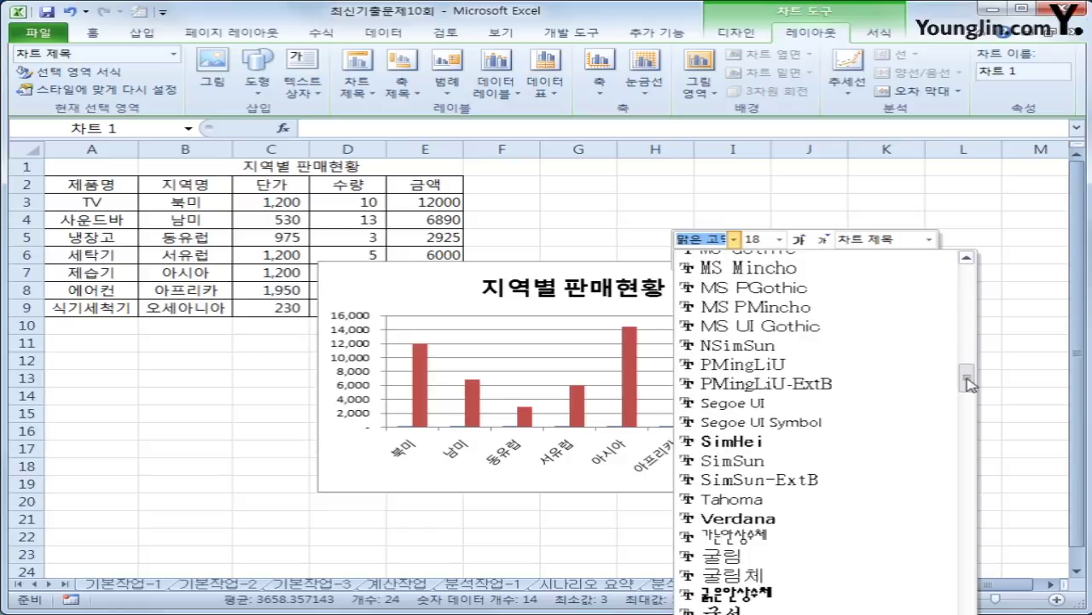
left_click(809, 576)
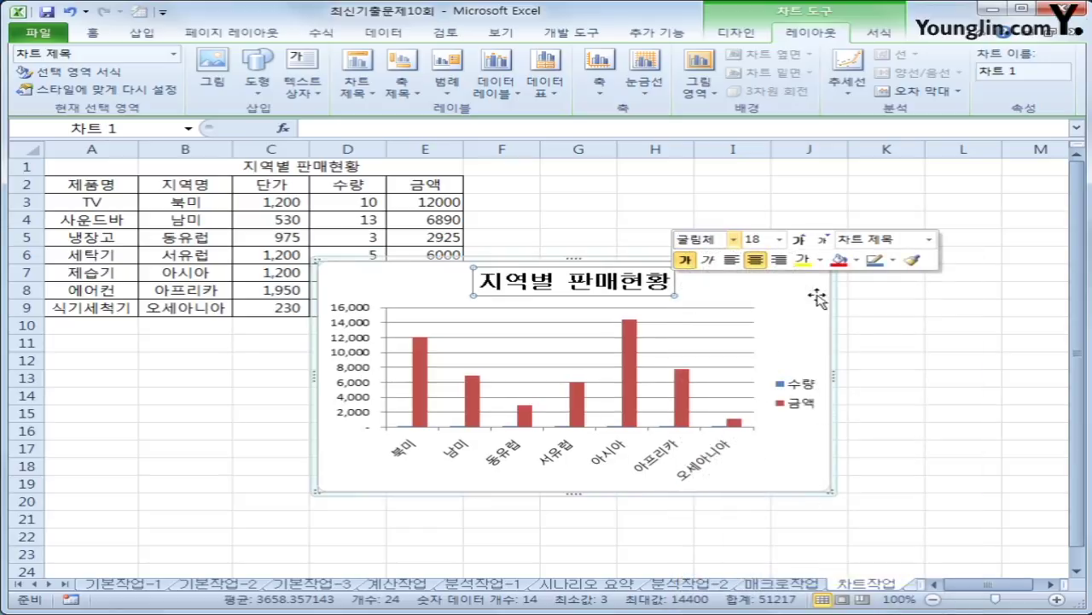
left_click(823, 241)
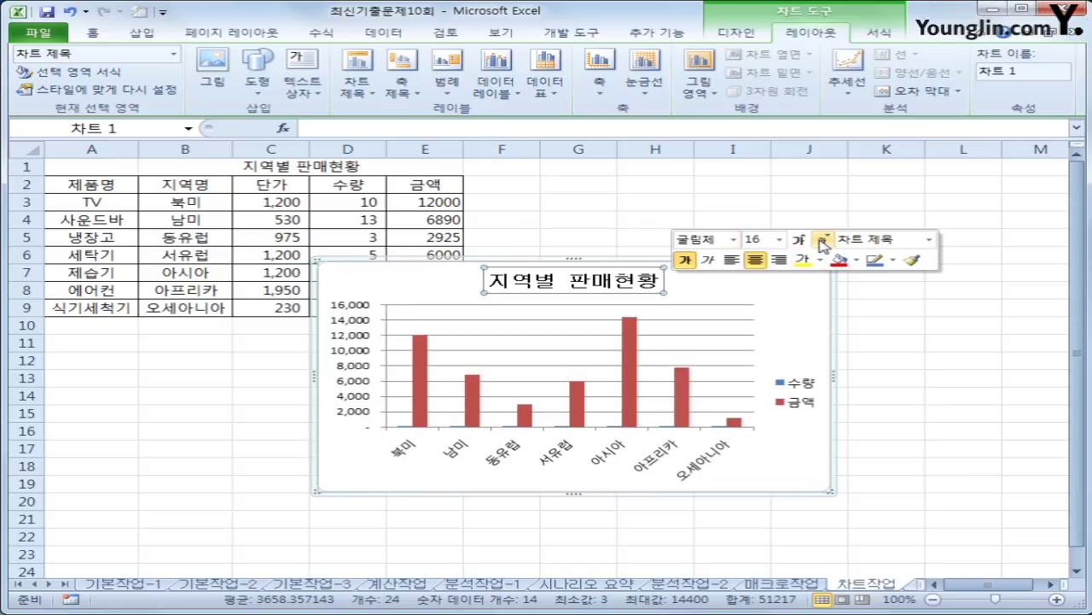
left_click(708, 260)
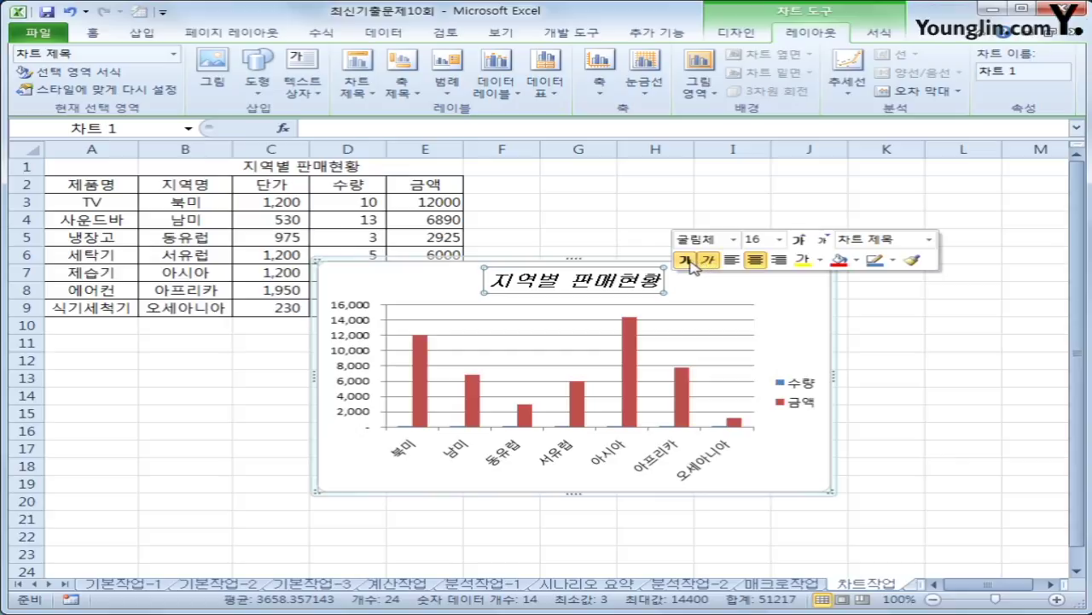
left_click(685, 261)
left_click(707, 260)
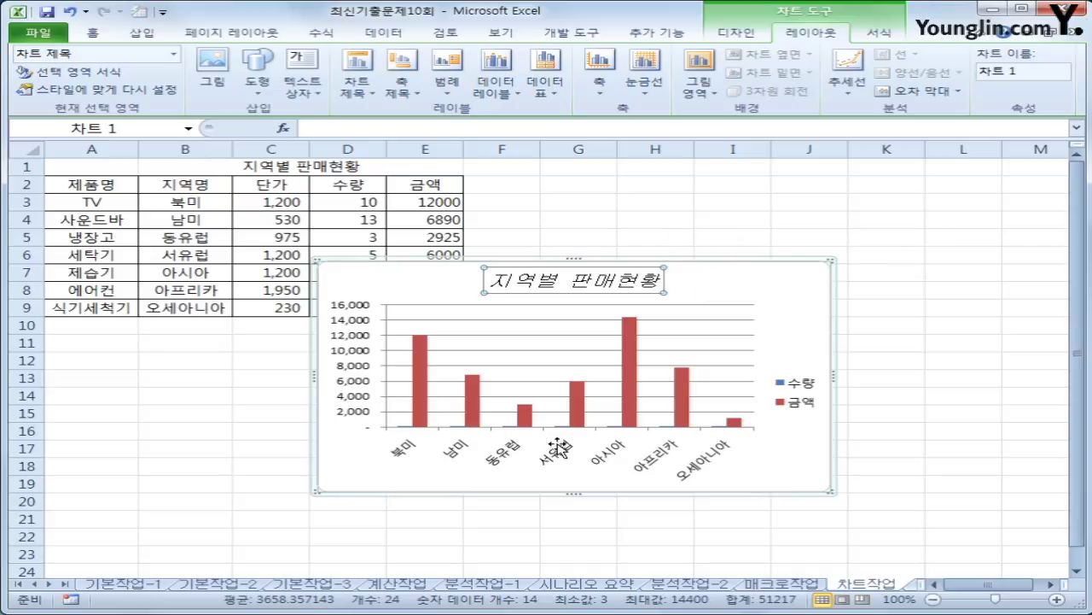
- Change the chart type of the 금액 series to a line with markers
left_click(632, 357)
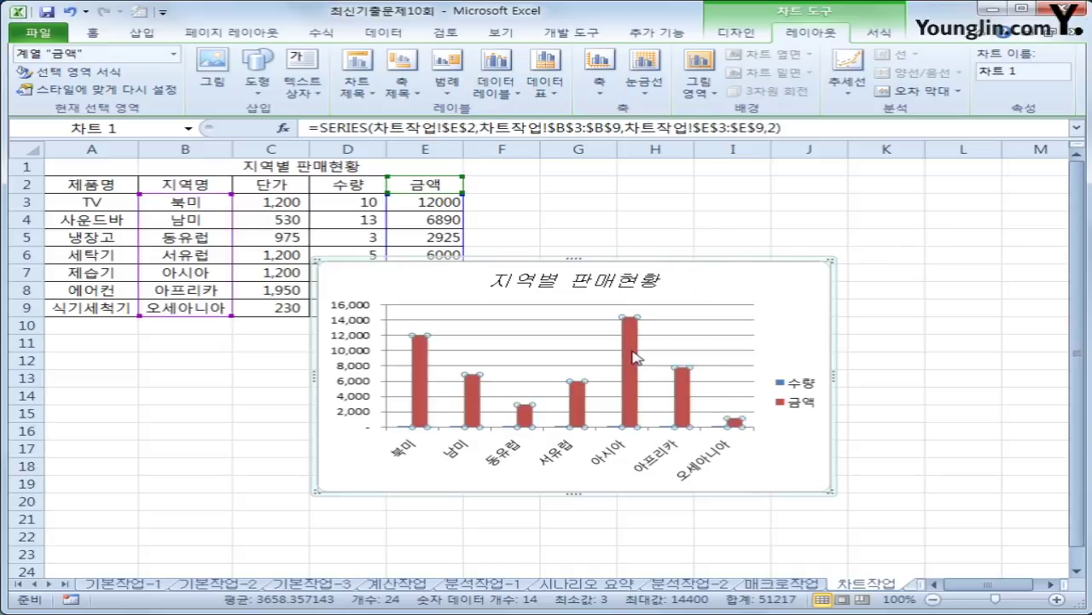
right_click(629, 329)
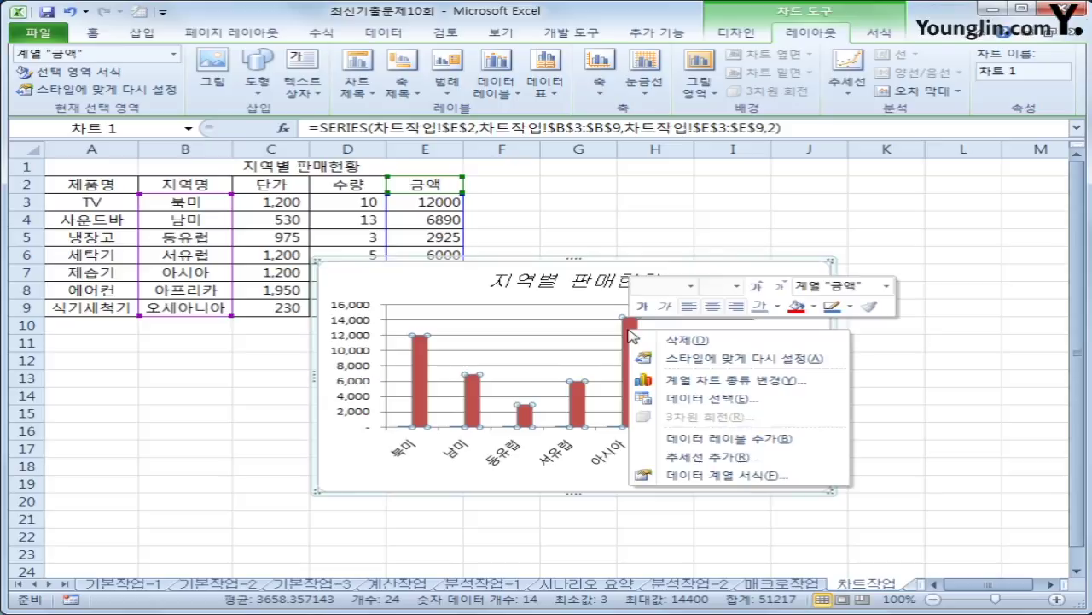
left_click(805, 380)
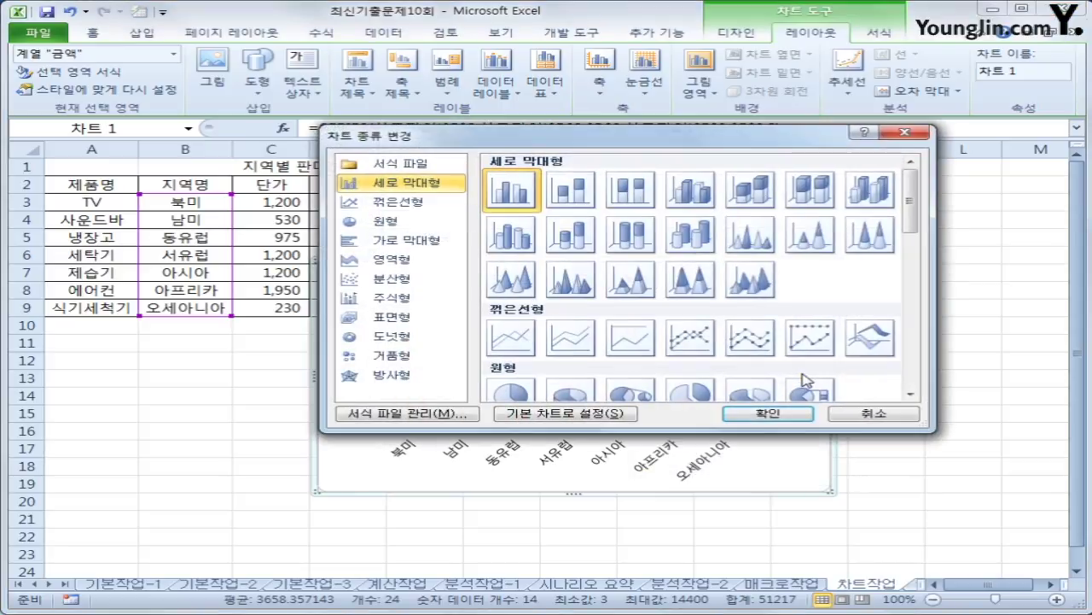
left_click(681, 342)
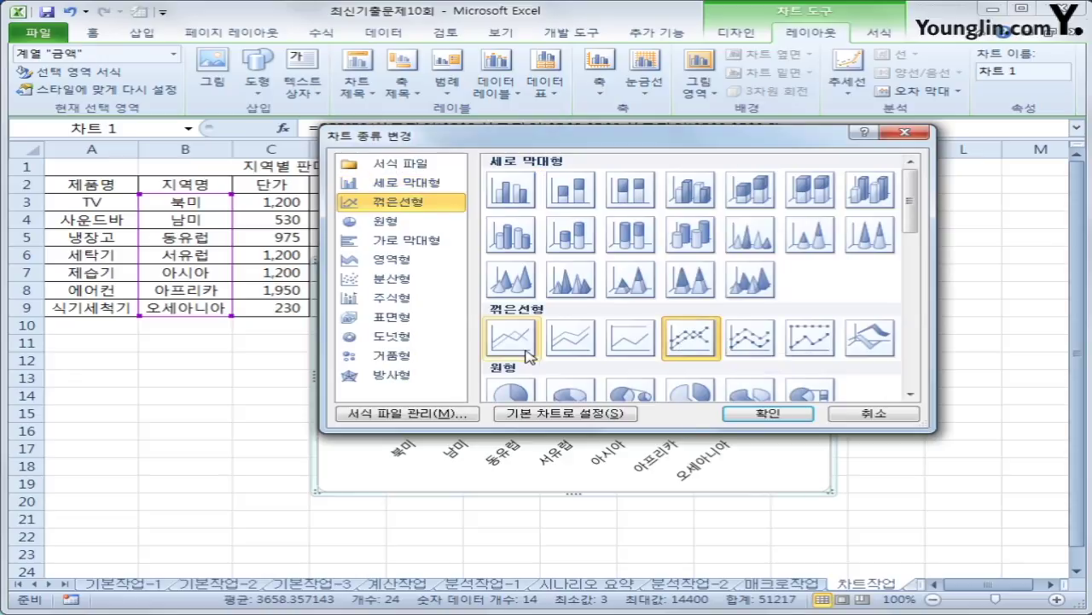
left_click(758, 413)
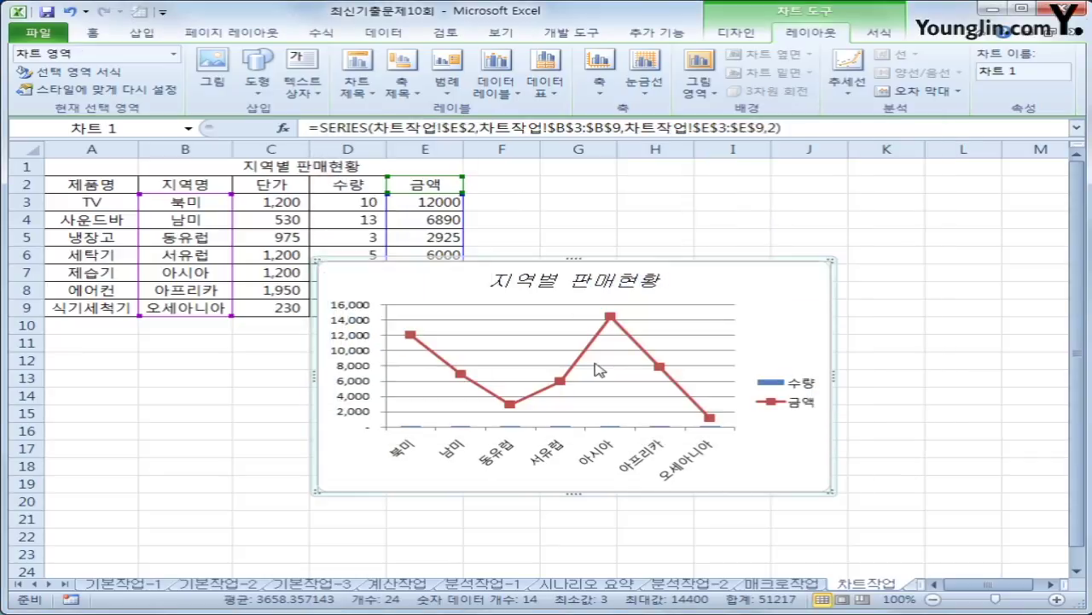
- Plot the 금액 line series on the secondary axis
right_click(610, 319)
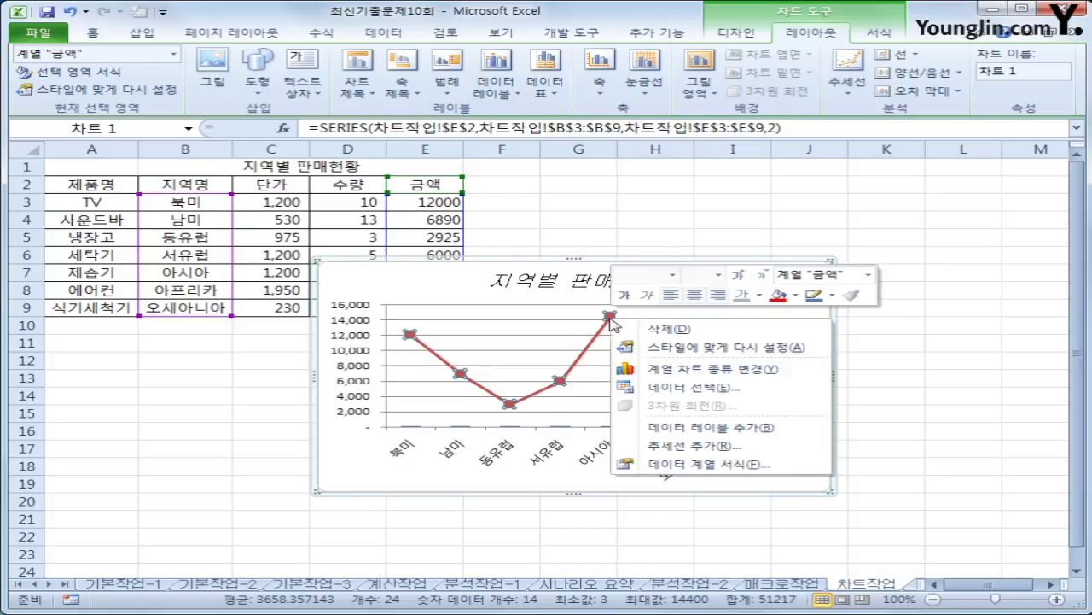
left_click(721, 465)
left_click(499, 188)
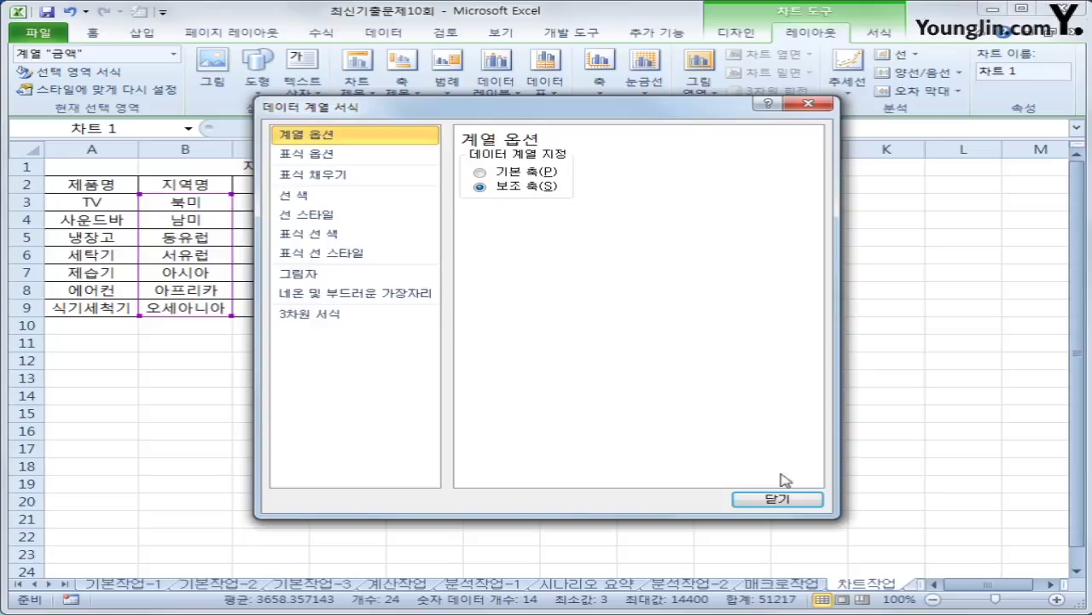
left_click(777, 499)
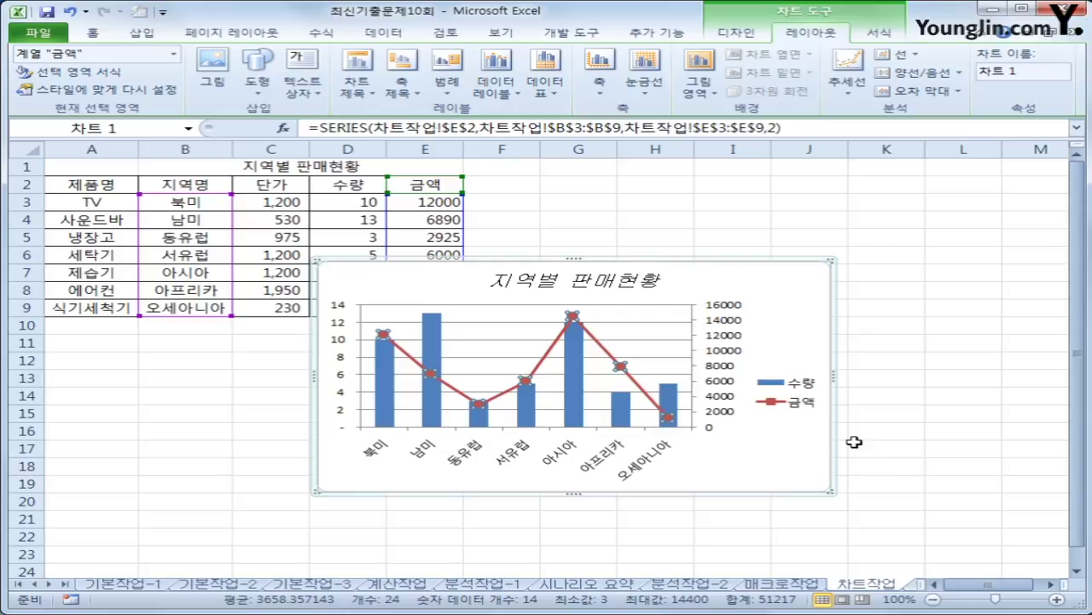
- Add a centered data label to only the 아시아 column of the 수량 series
left_click(580, 397)
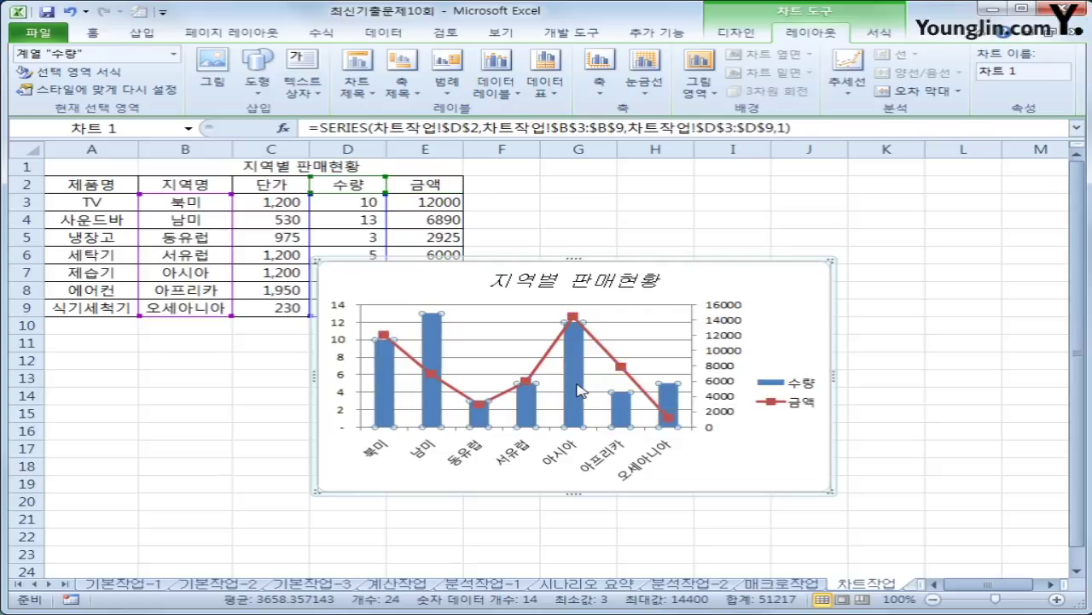
left_click(579, 389)
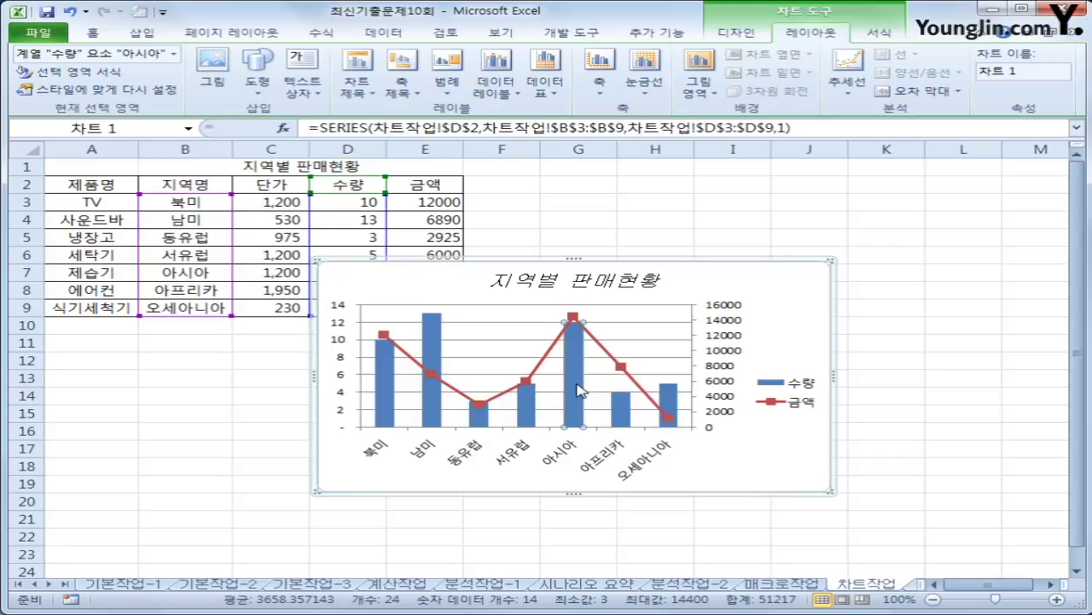
left_click(494, 91)
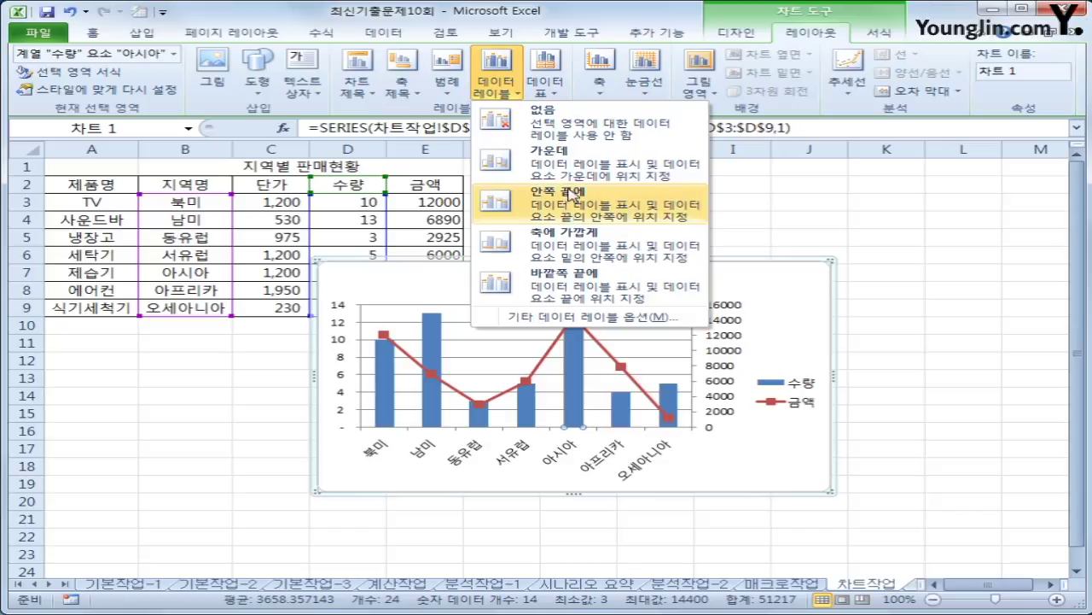
left_click(563, 150)
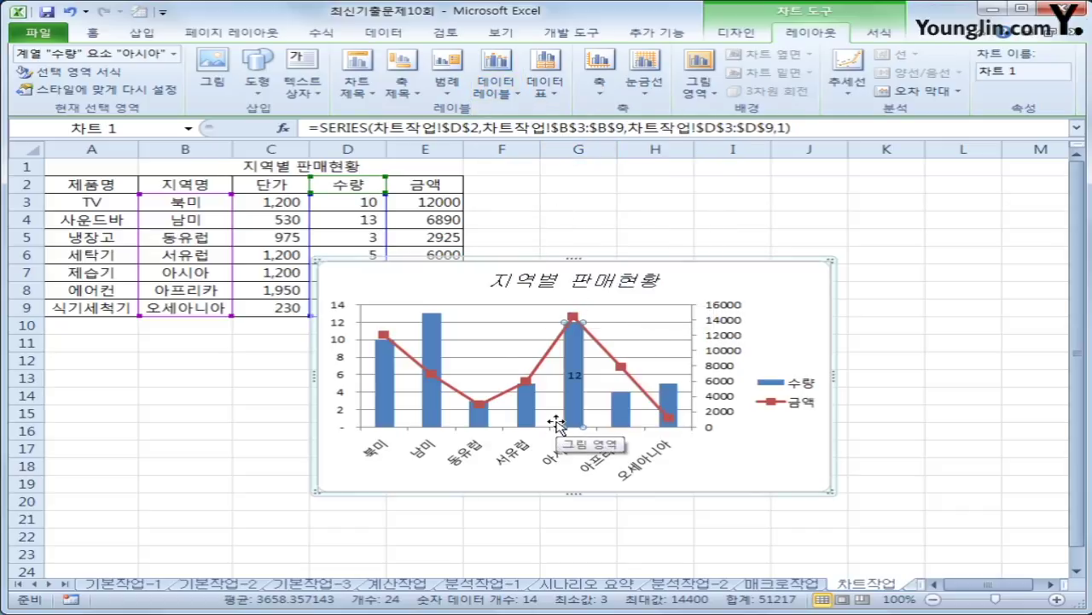
- Make the data label on the 아시아 column bold
left_click(577, 375)
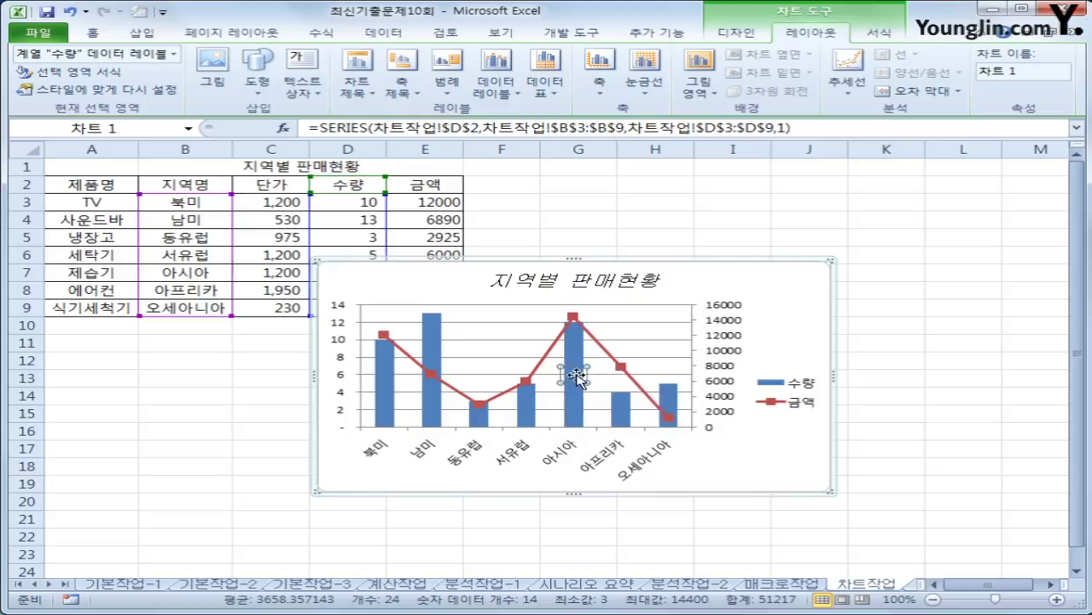
left_click(577, 376)
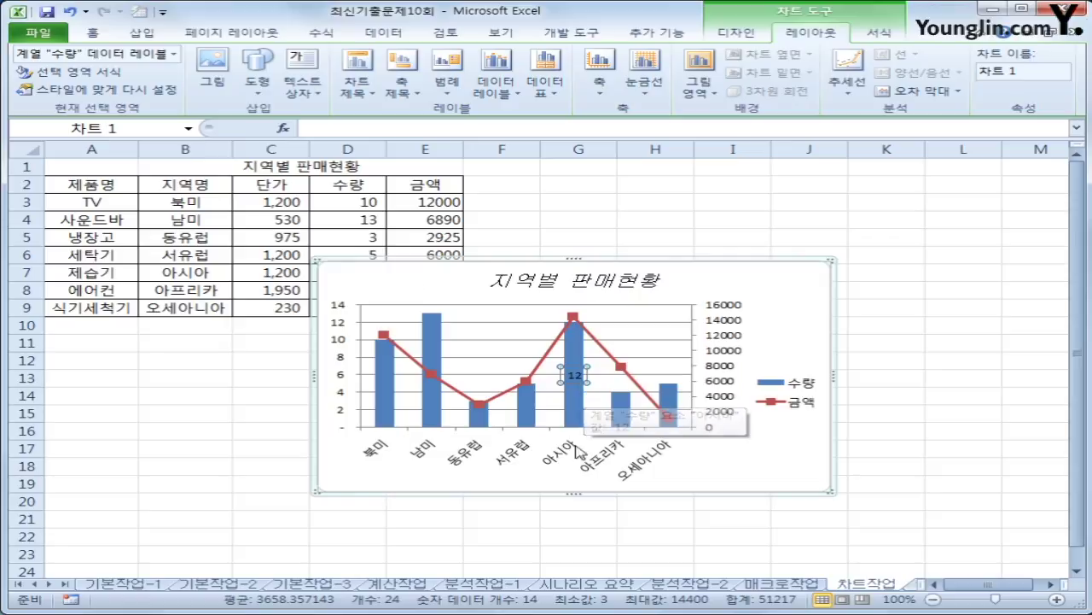
right_click(574, 377)
key("Escape")
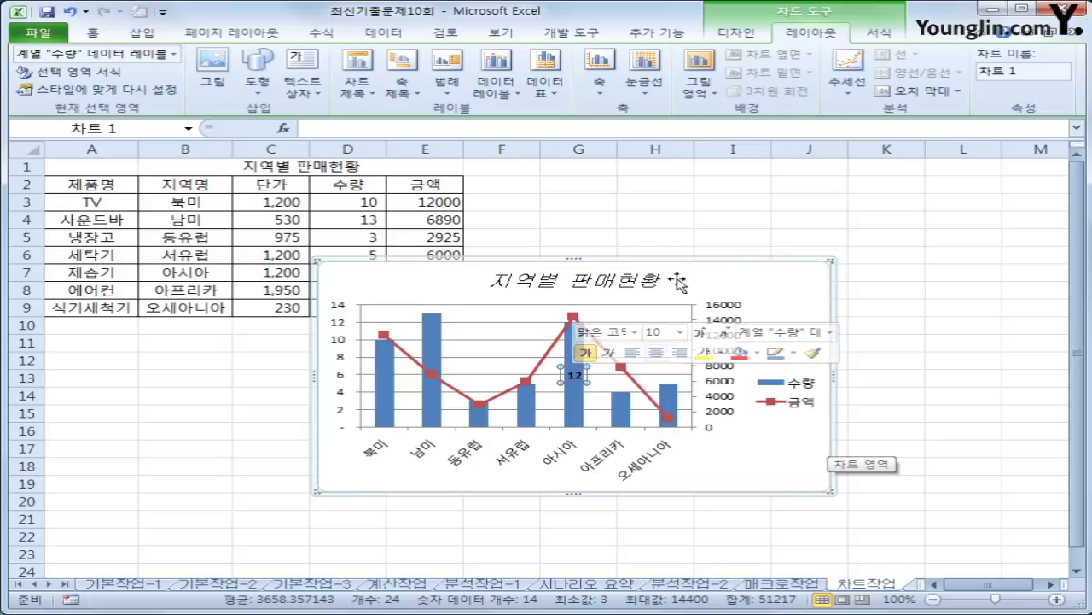
- Move the chart below the table and resize it to cover the range A12:H24
left_click(805, 283)
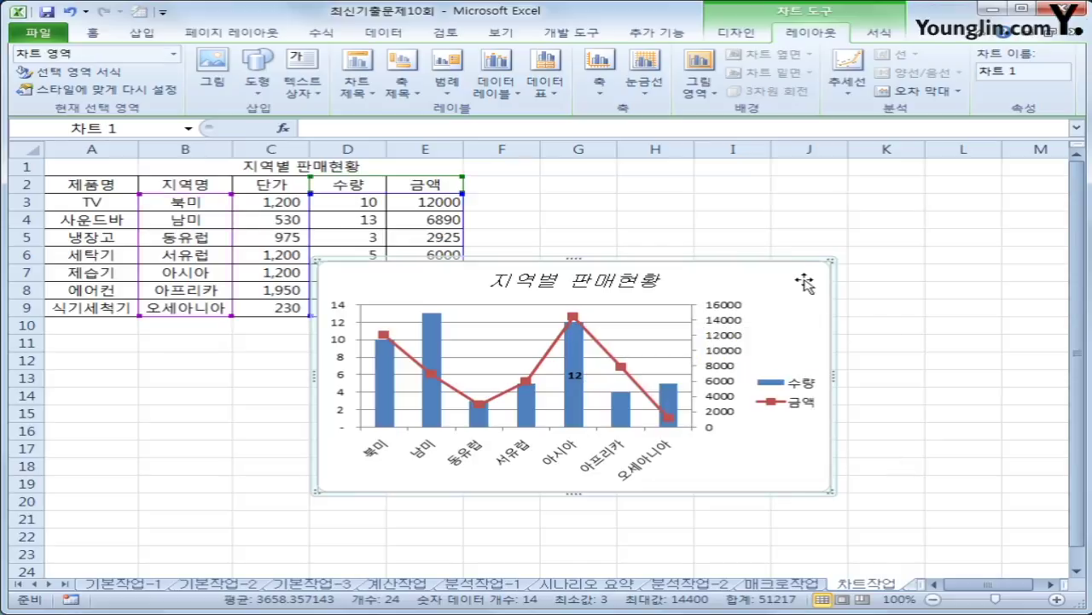
left_click_drag(805, 284, 521, 373)
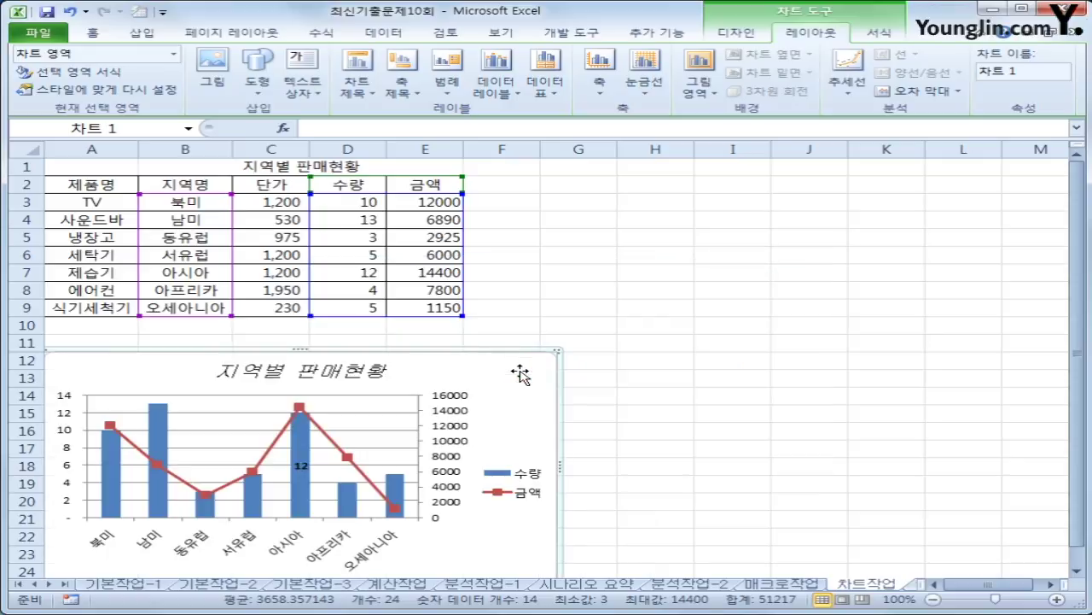
scroll(520, 373, "down", 3)
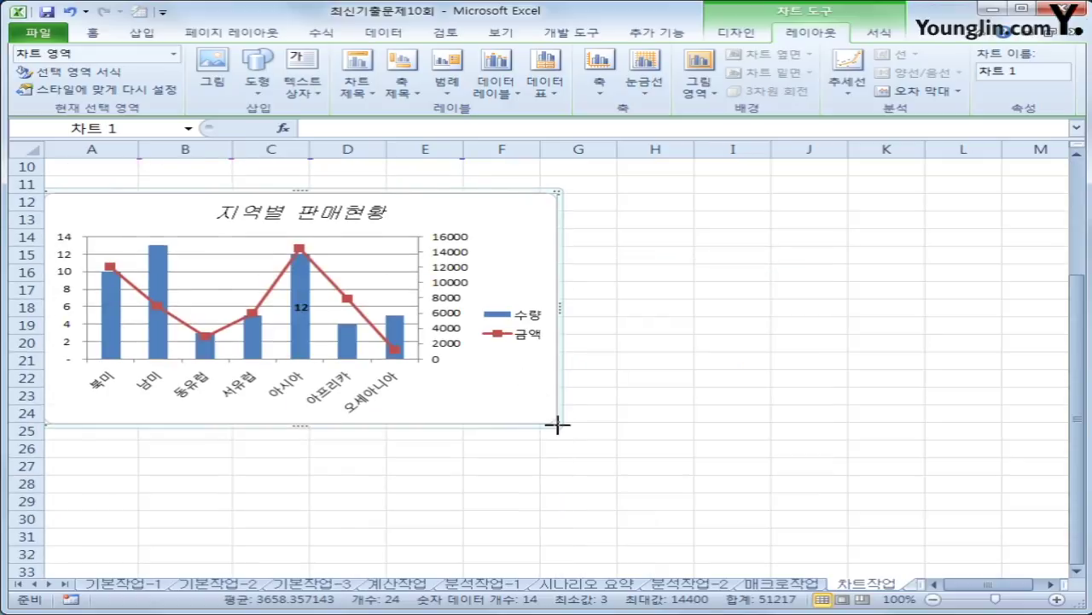
left_click_drag(557, 425, 691, 422)
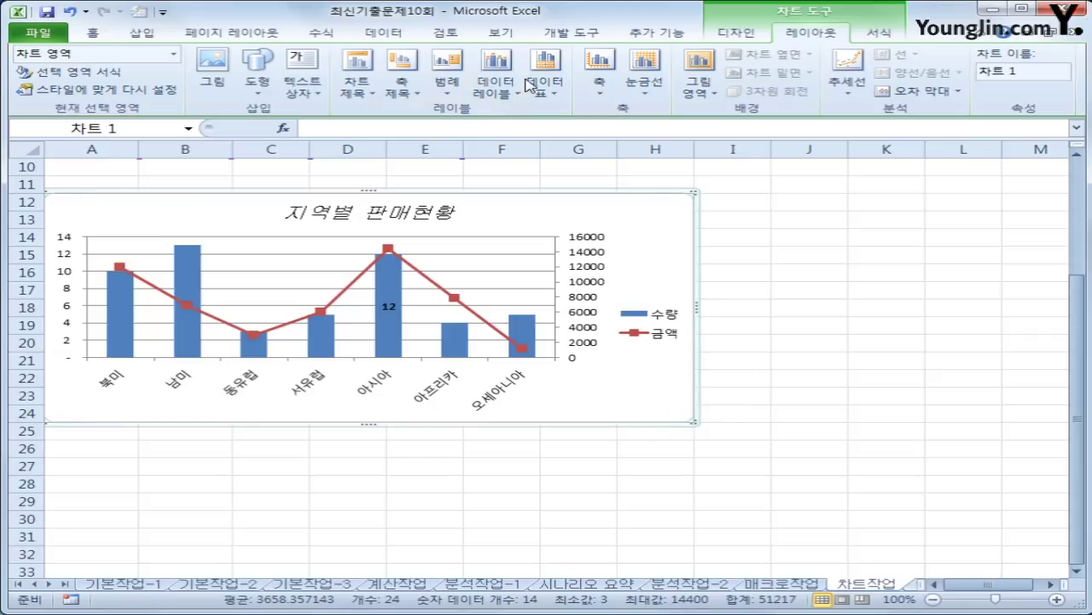
- Place the legend below the chart plot and apply the light aqua shape style from the fourth row of styles to it
left_click(455, 86)
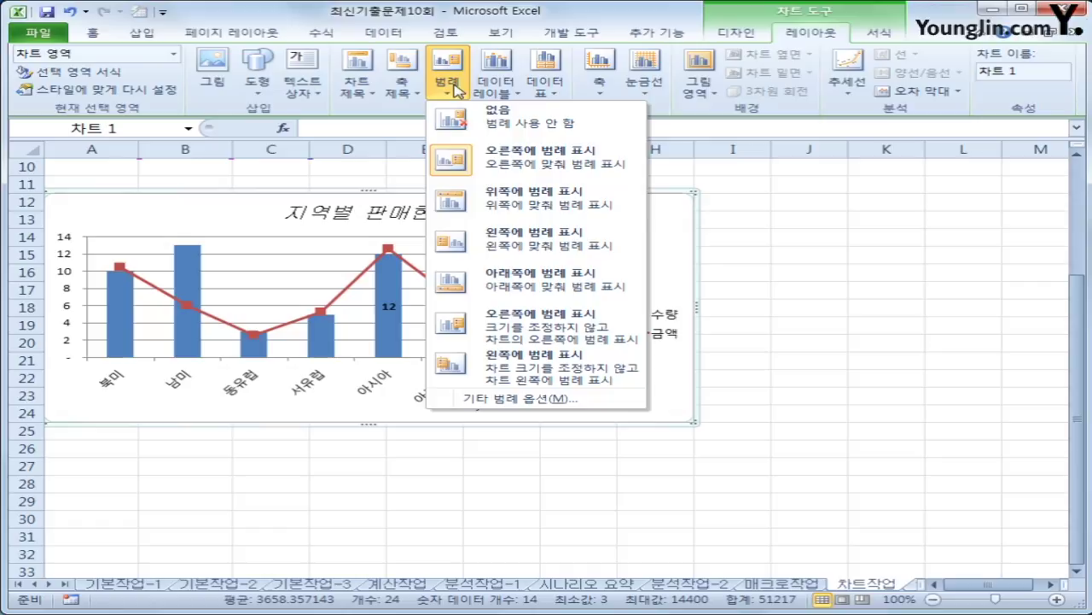
left_click(559, 289)
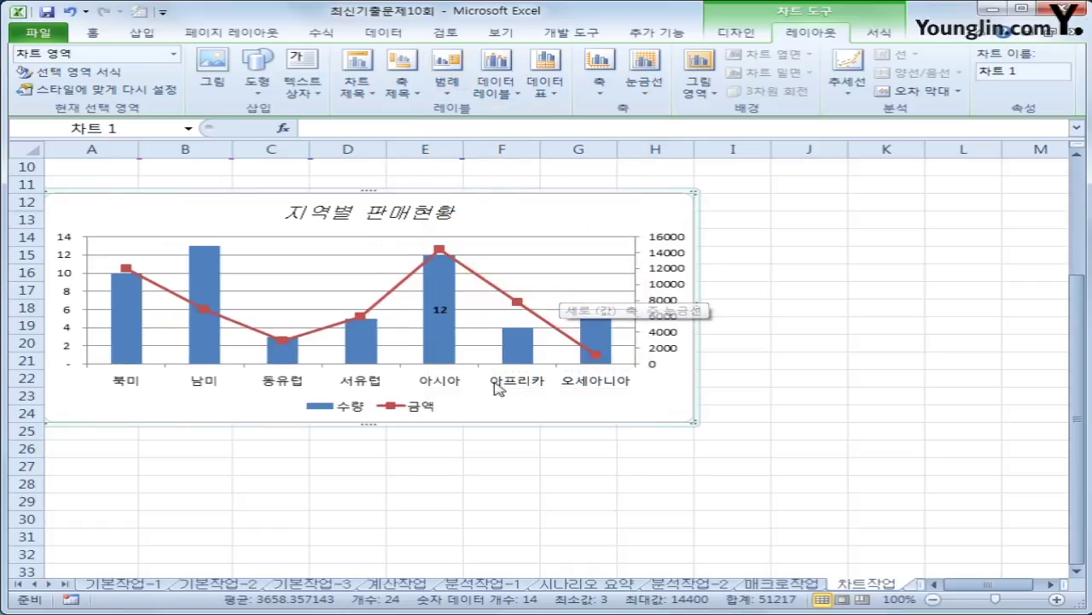
left_click(410, 406)
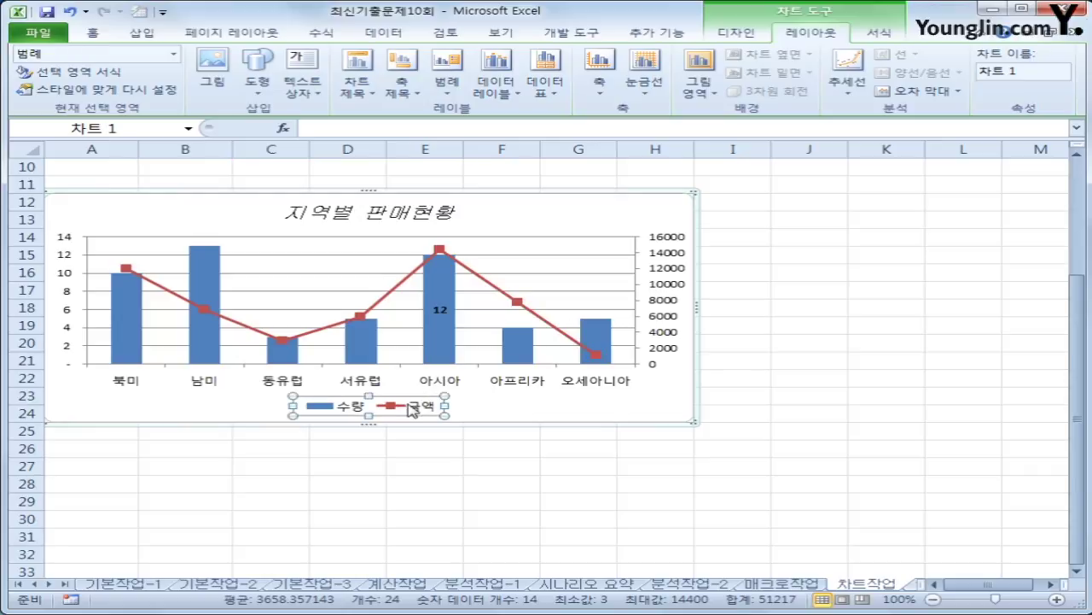
left_click(879, 33)
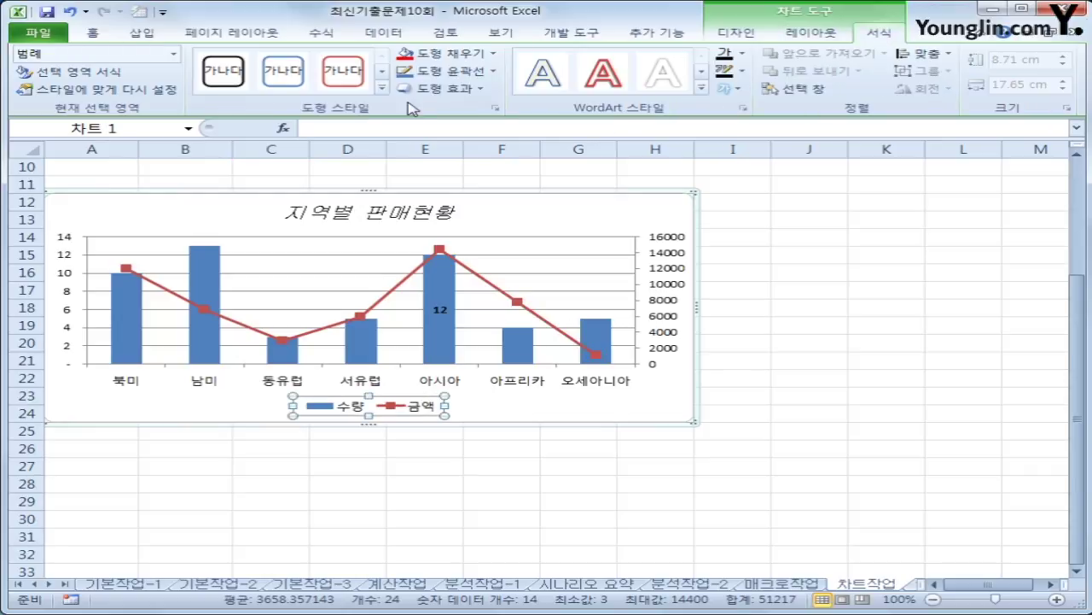
left_click(382, 89)
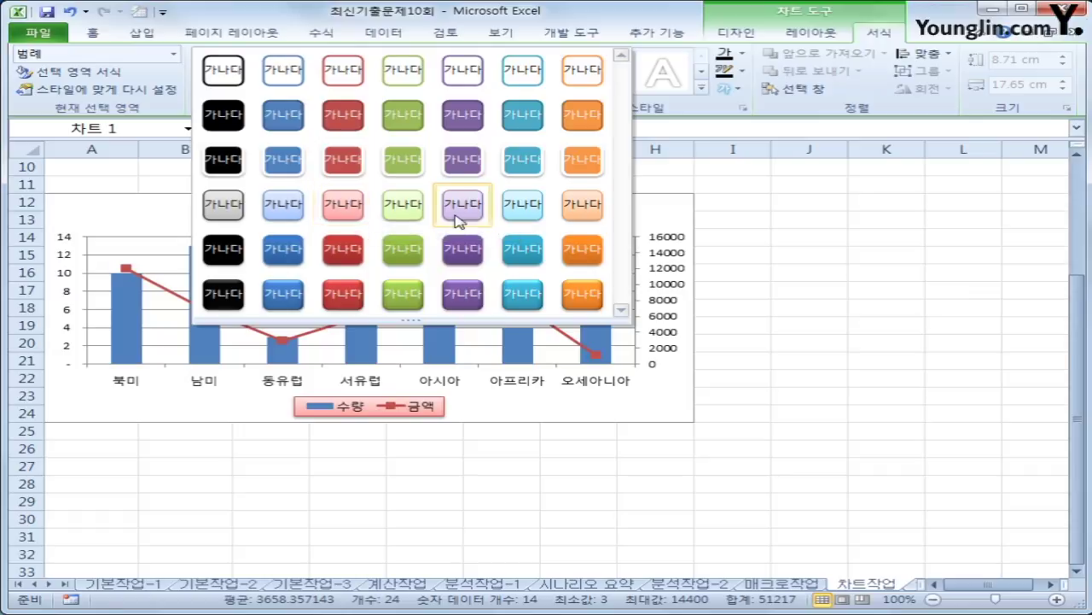
left_click(512, 213)
left_click(939, 500)
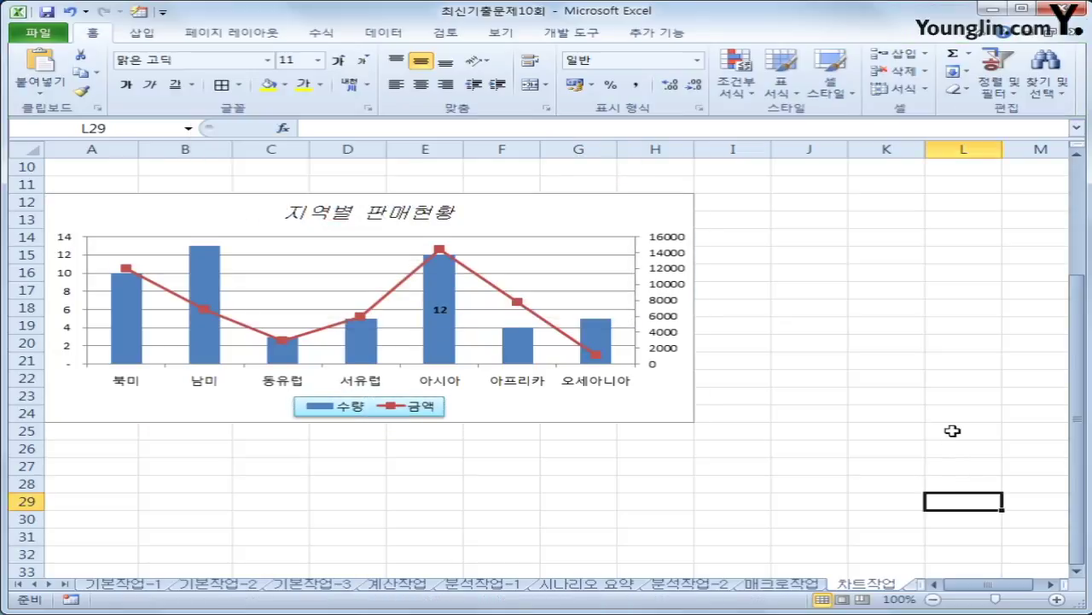